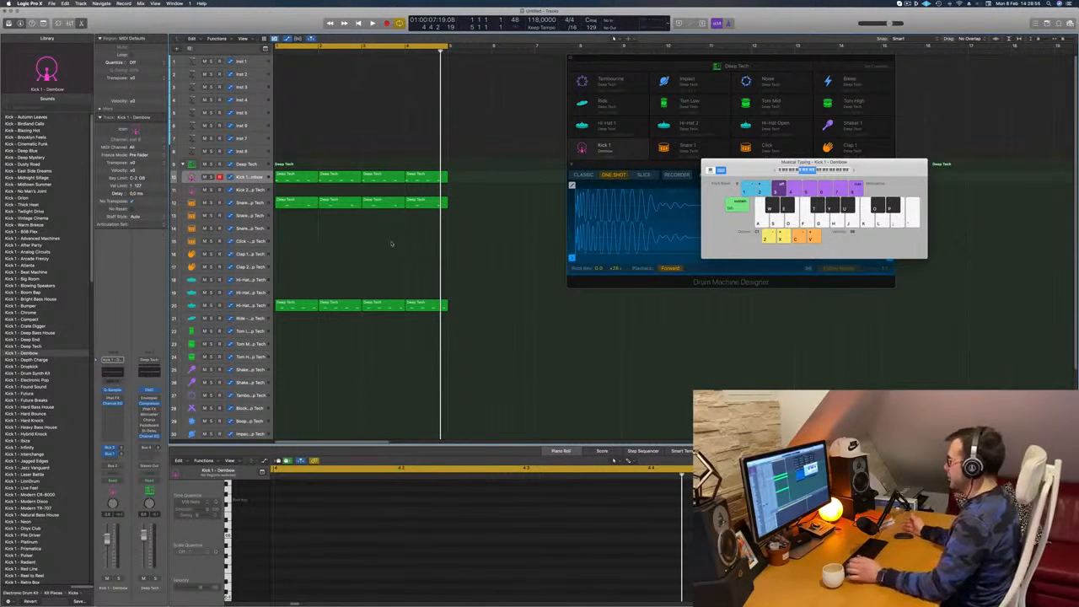
Play the four-bar loop and review the Kick 1, open hi-hat and Snare 1 tracks with their notes
key(space)
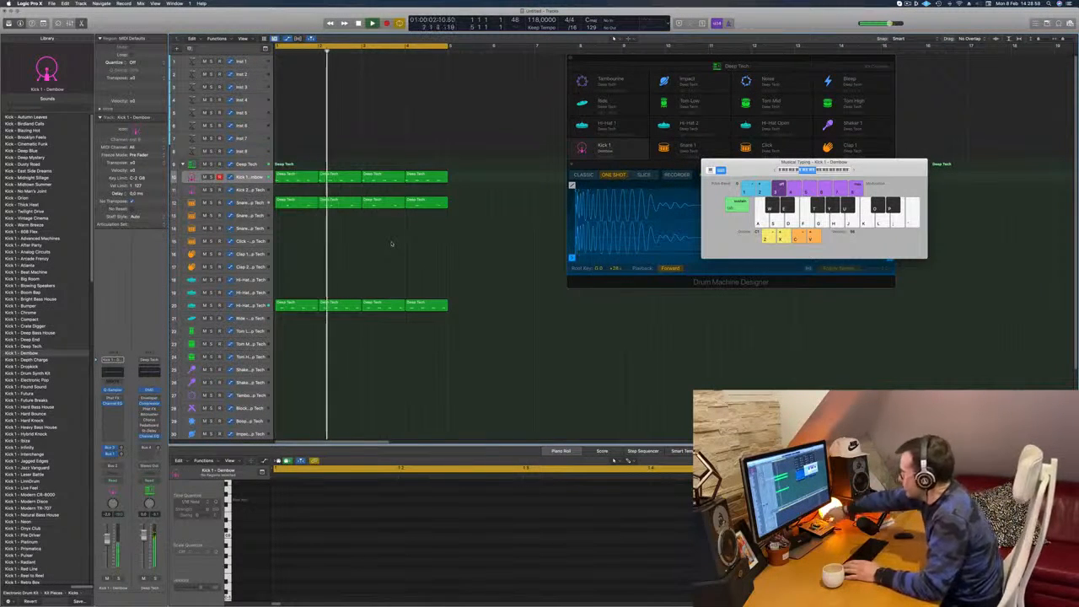
key(space)
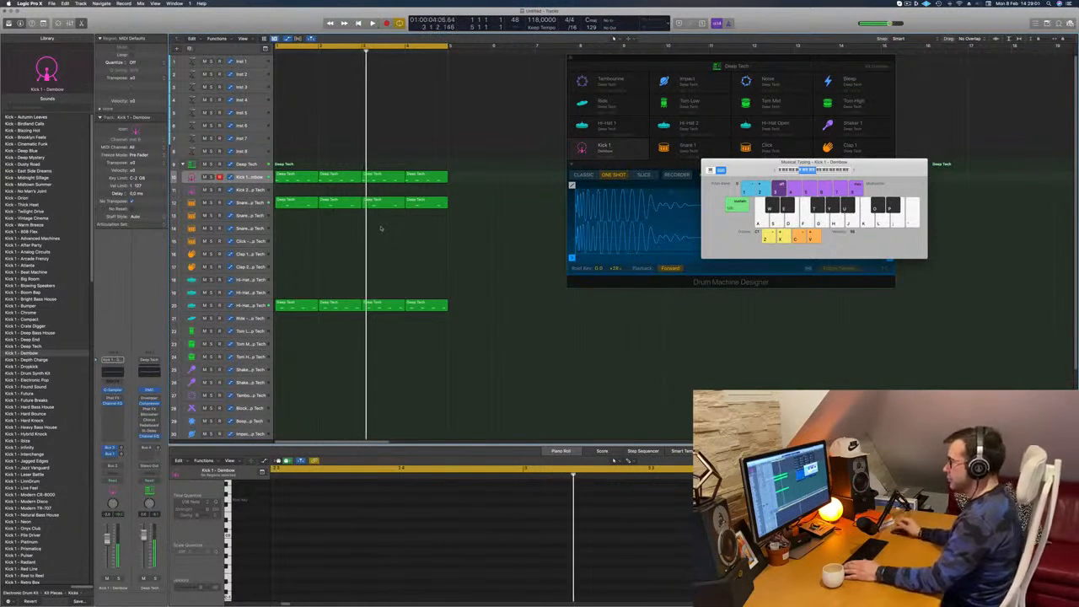
key(space)
key(space)
key(space)
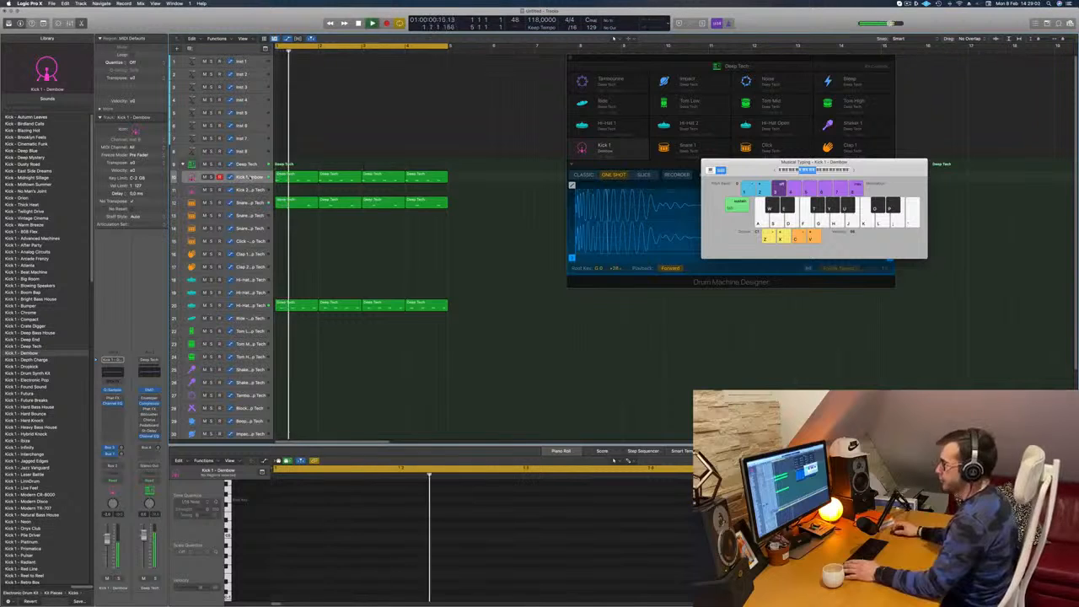
click(250, 177)
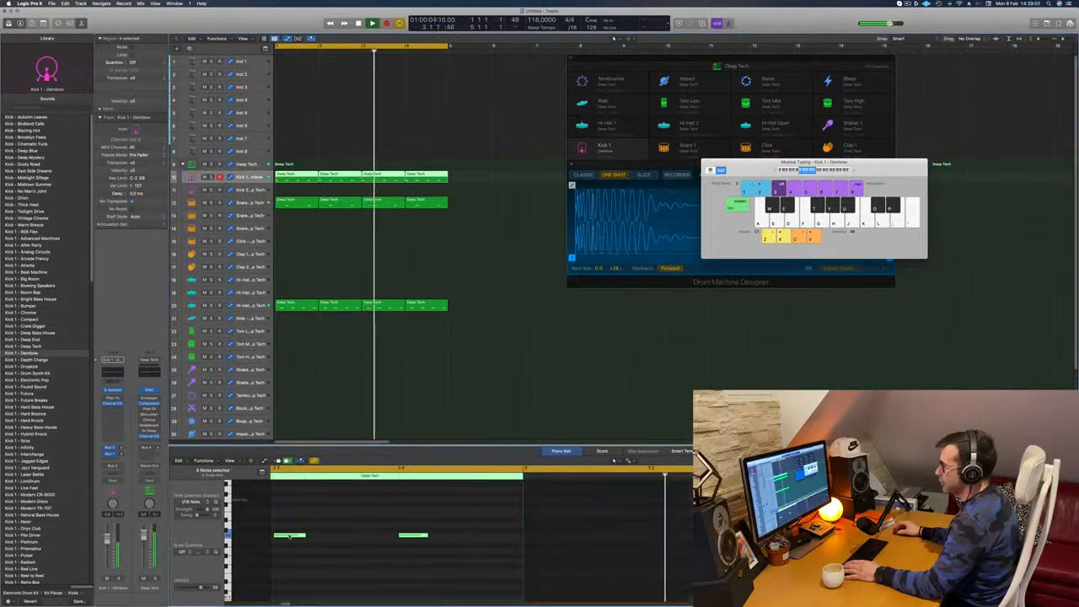
click(317, 248)
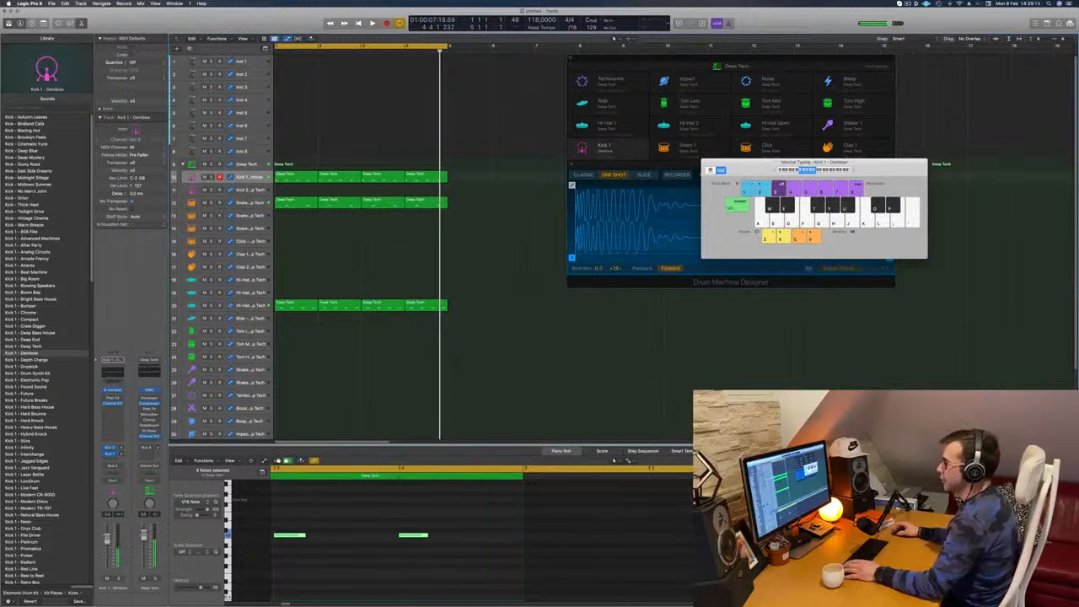
click(248, 305)
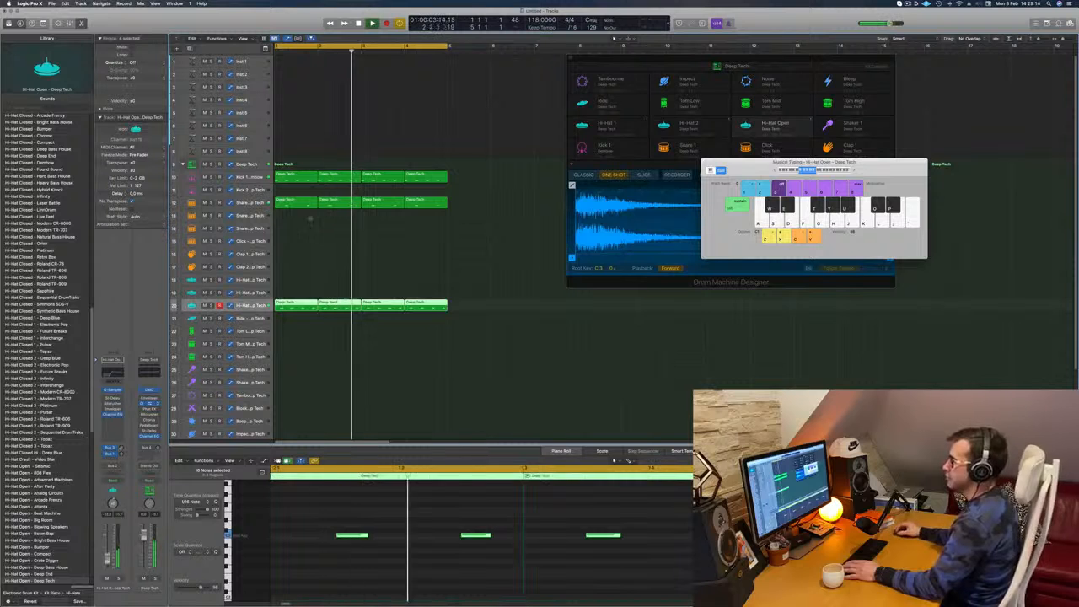
click(248, 203)
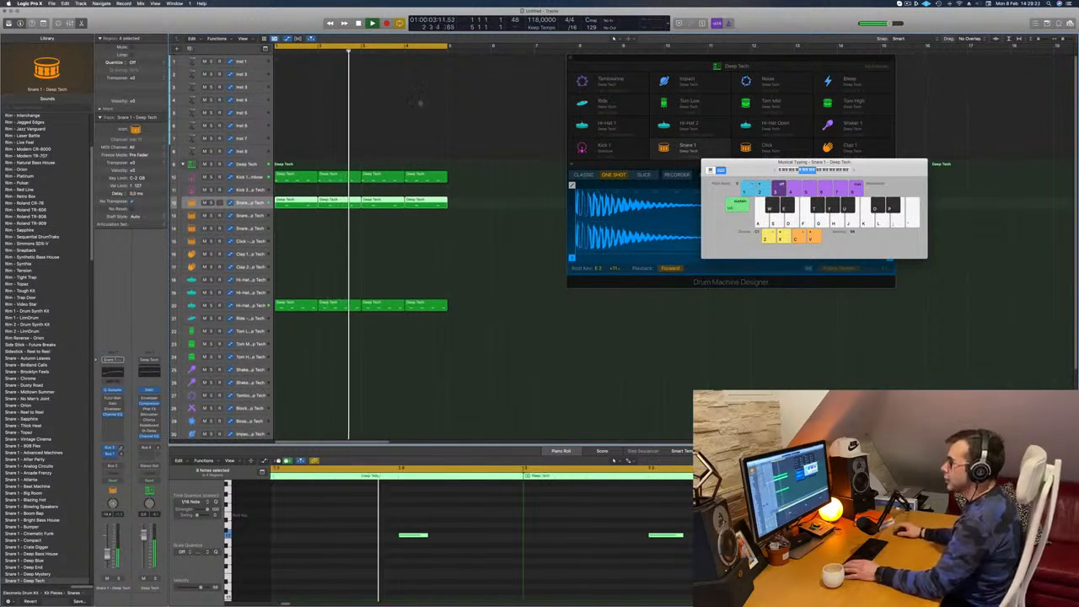
click(416, 249)
Put the first Kick 1 region on the Kick 2 track and delete its notes except a single late one
drag(289, 177, 292, 192)
drag(287, 506, 555, 595)
key(Delete)
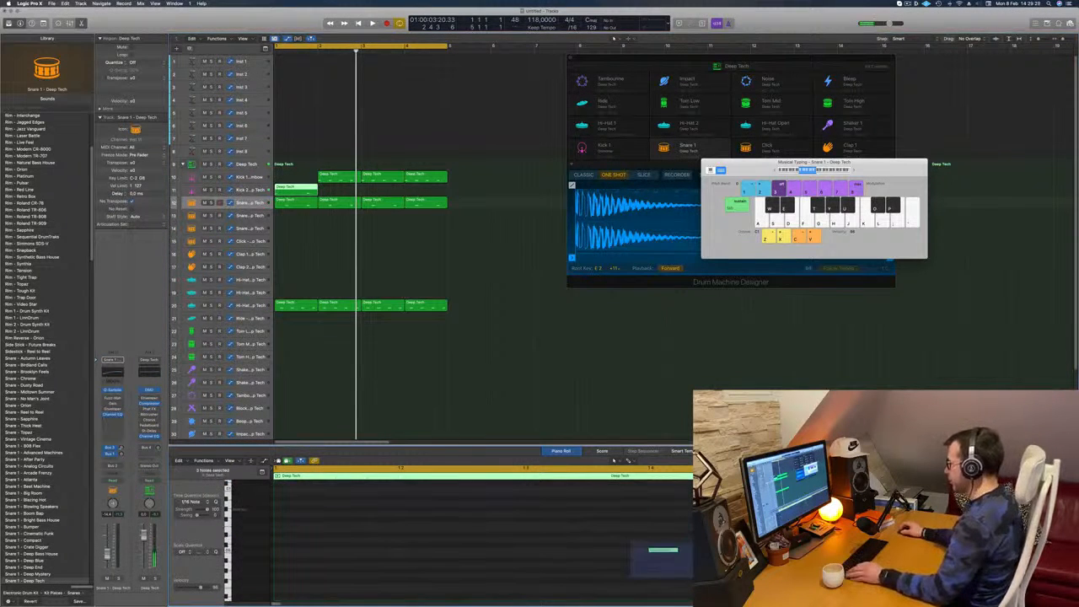
key(space)
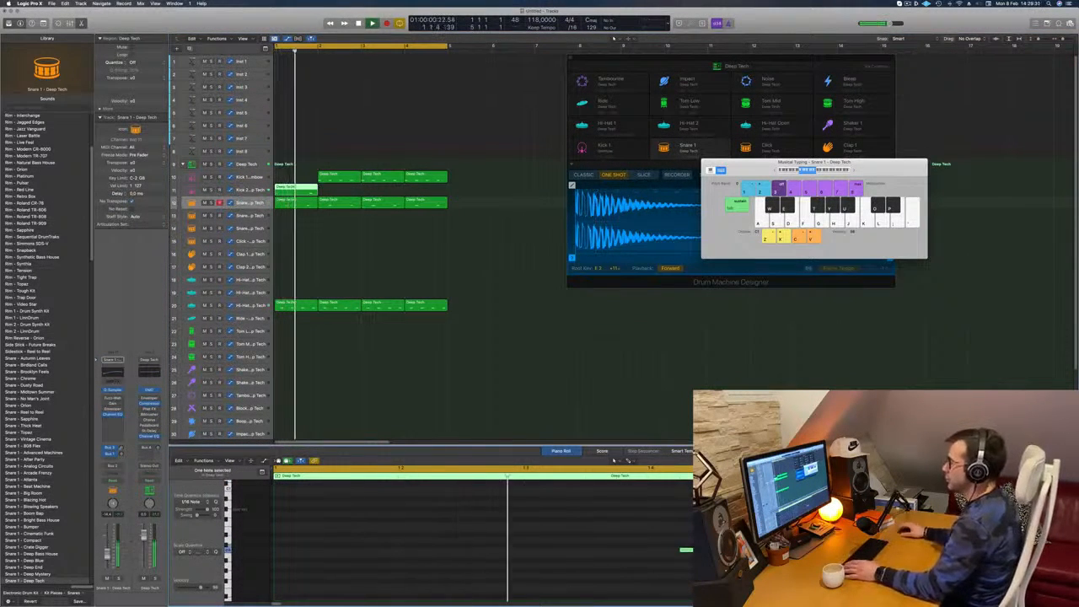
Fill bar 1 of the Kick 1 track again and repeat the Kick 2 region across all four bars
click(345, 176)
mouse_move(346, 176)
mouse_down()
mouse_move(301, 176)
mouse_move(308, 195)
mouse_move(349, 197)
mouse_up()
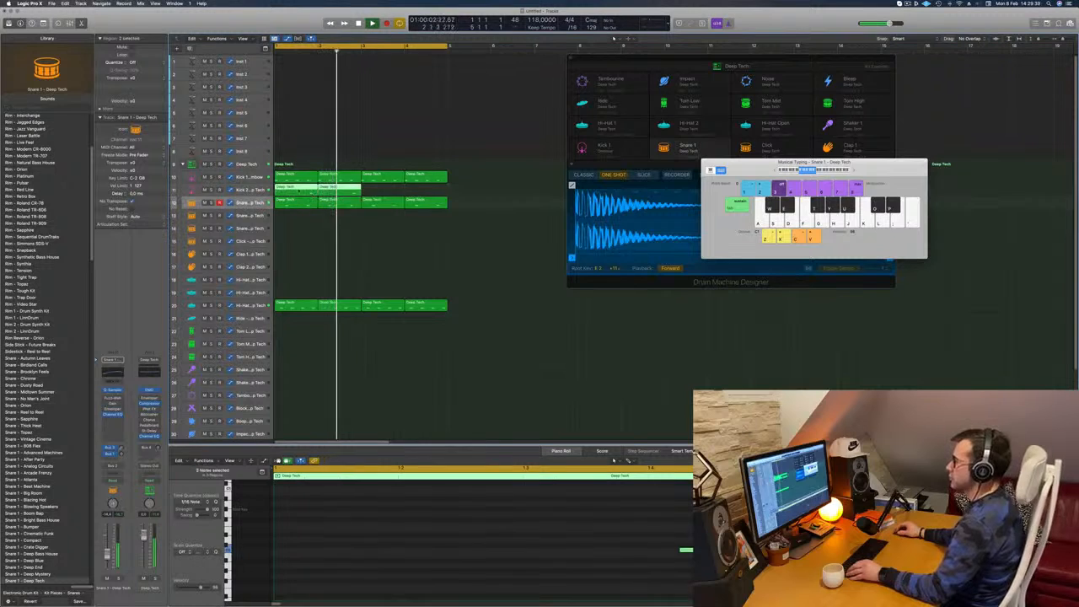
key(super+r)
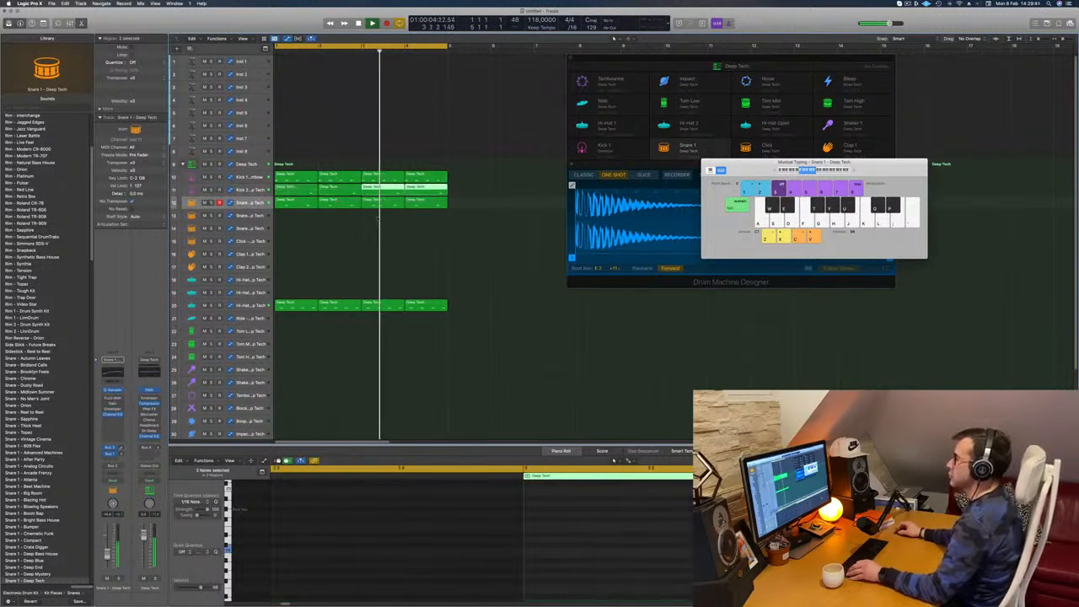
Inspect the Channel EQ curve on the Kick 2 track
click(252, 191)
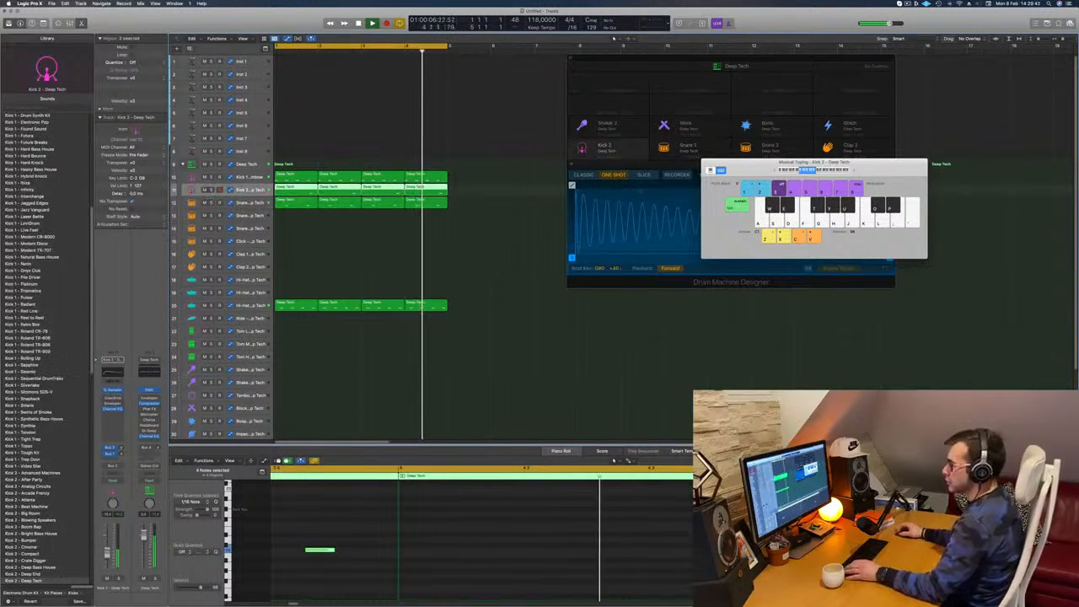
click(113, 372)
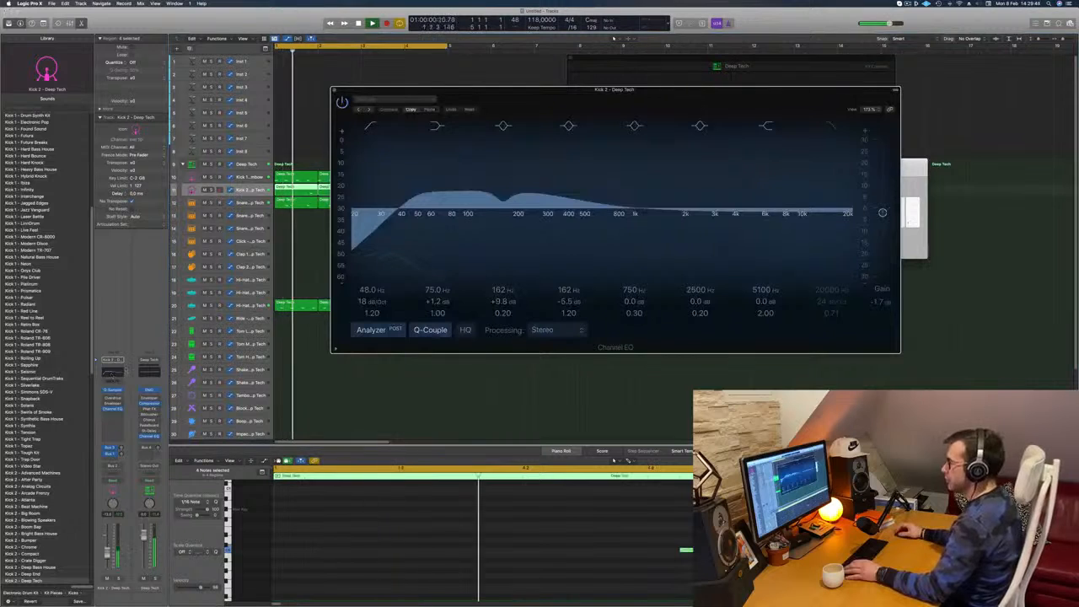
click(336, 90)
Copy the first open hi-hat region to the Tom Low track and shift its second note one sixteenth later
scroll(328, 252, down, 2)
drag(297, 278, 294, 305)
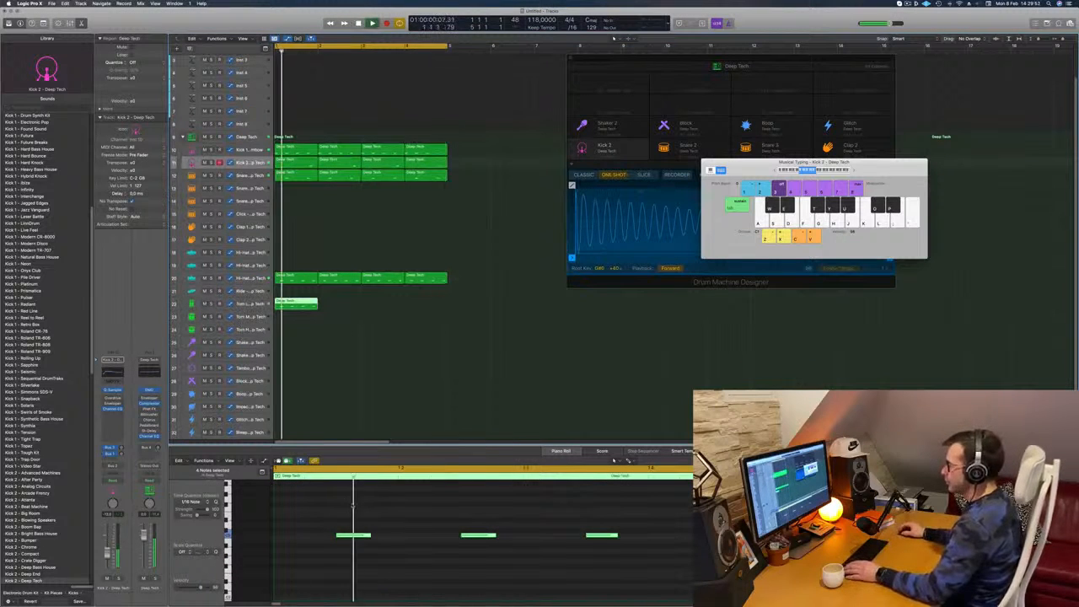
drag(350, 508, 687, 548)
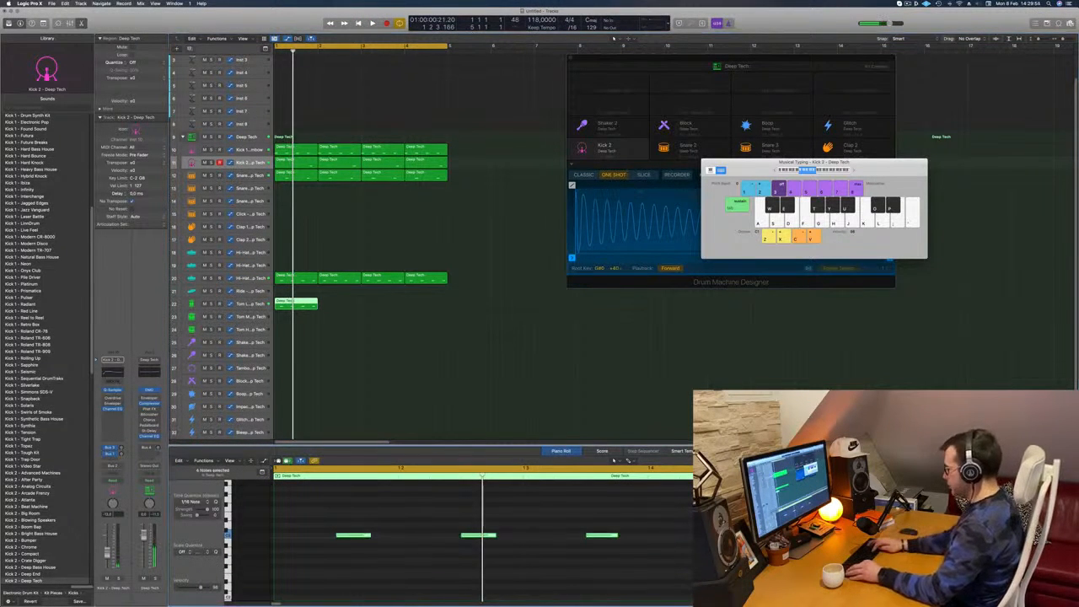
scroll(511, 411, down, 2)
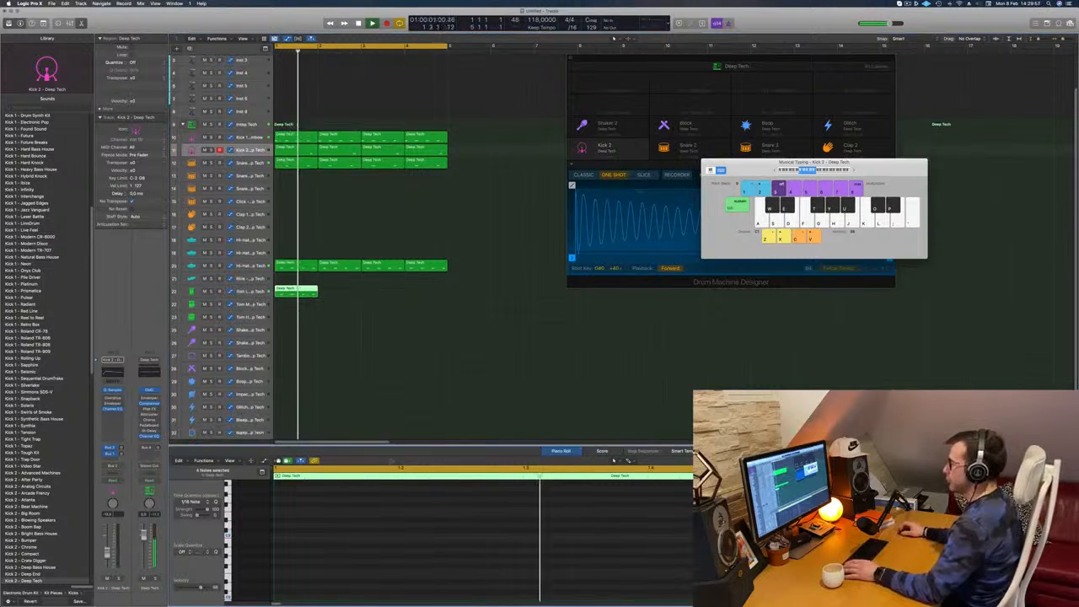
click(481, 560)
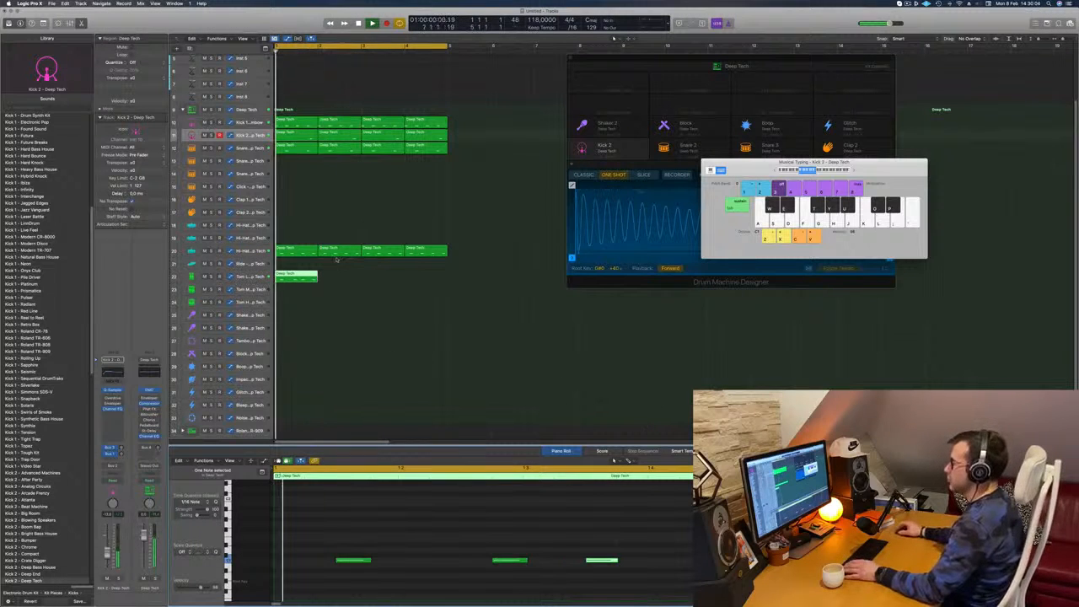
Repeat the one-bar Tom Low region until it fills all four bars of the loop
click(256, 279)
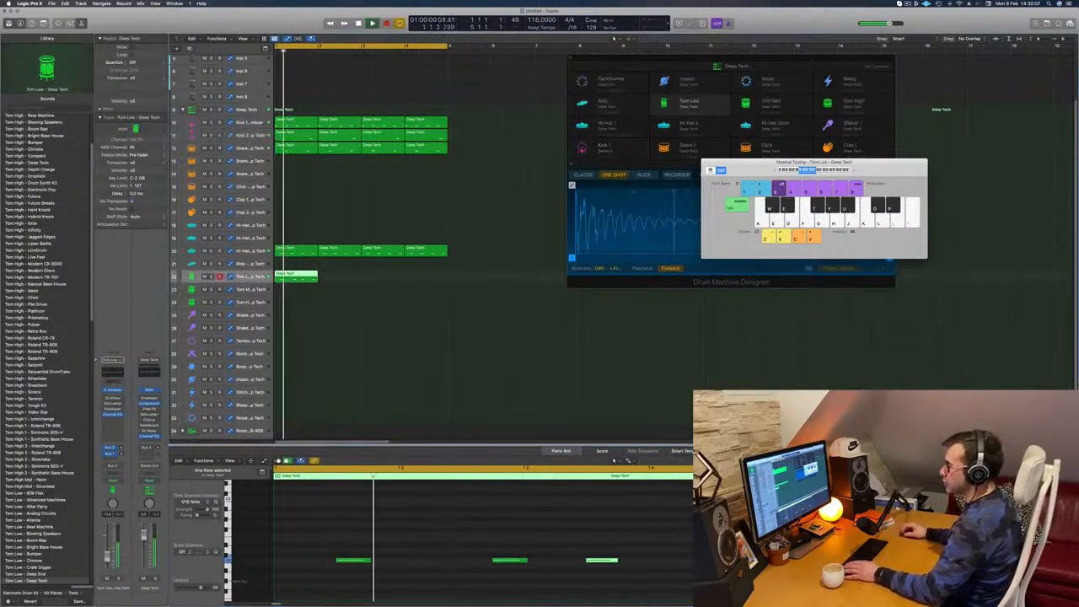
click(318, 545)
key(super+a)
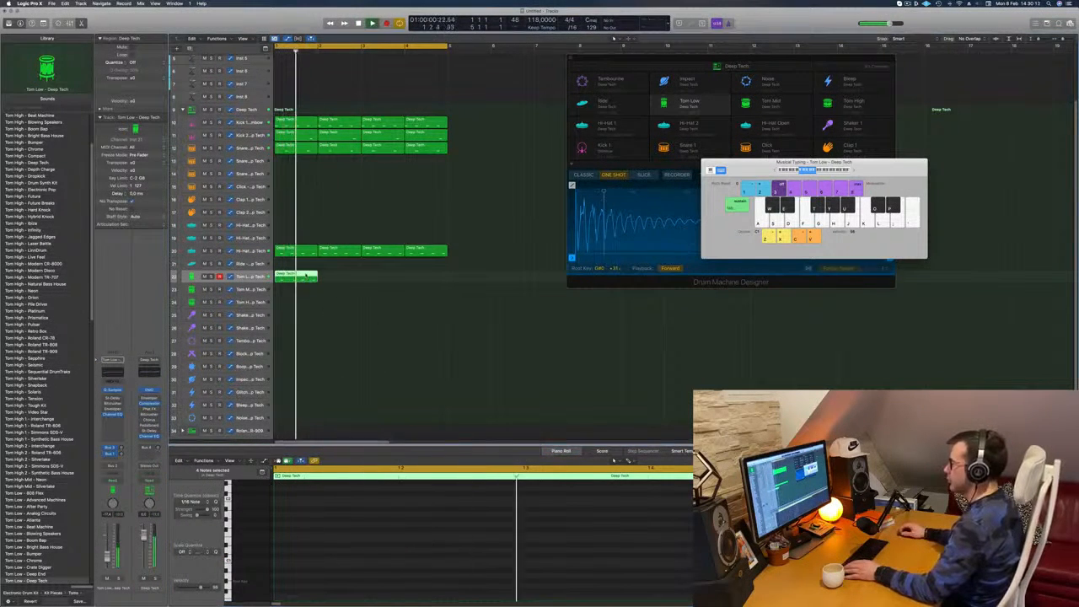
key(e)
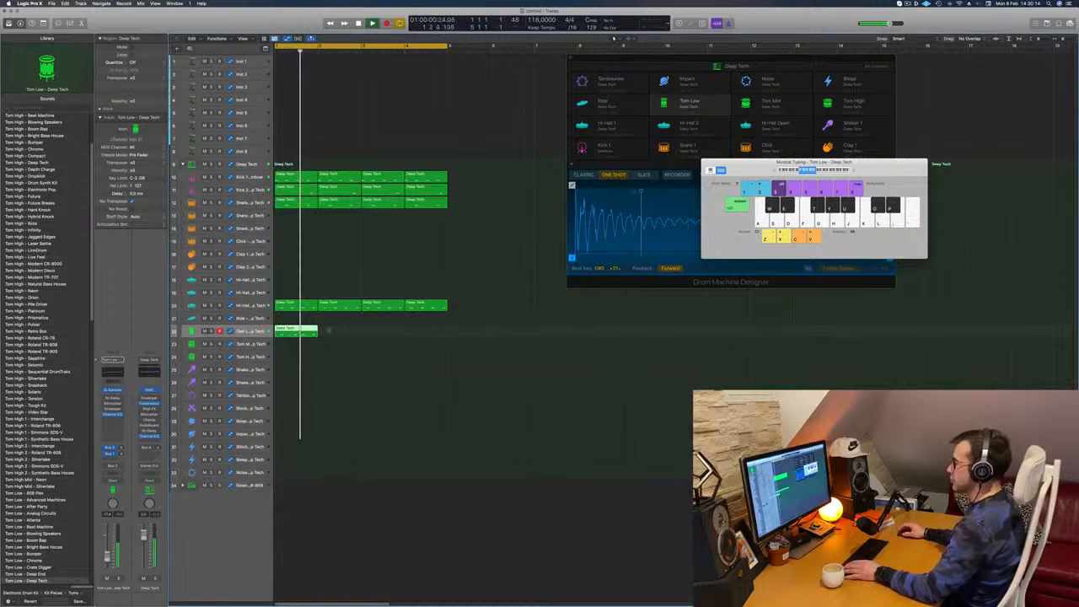
key(e)
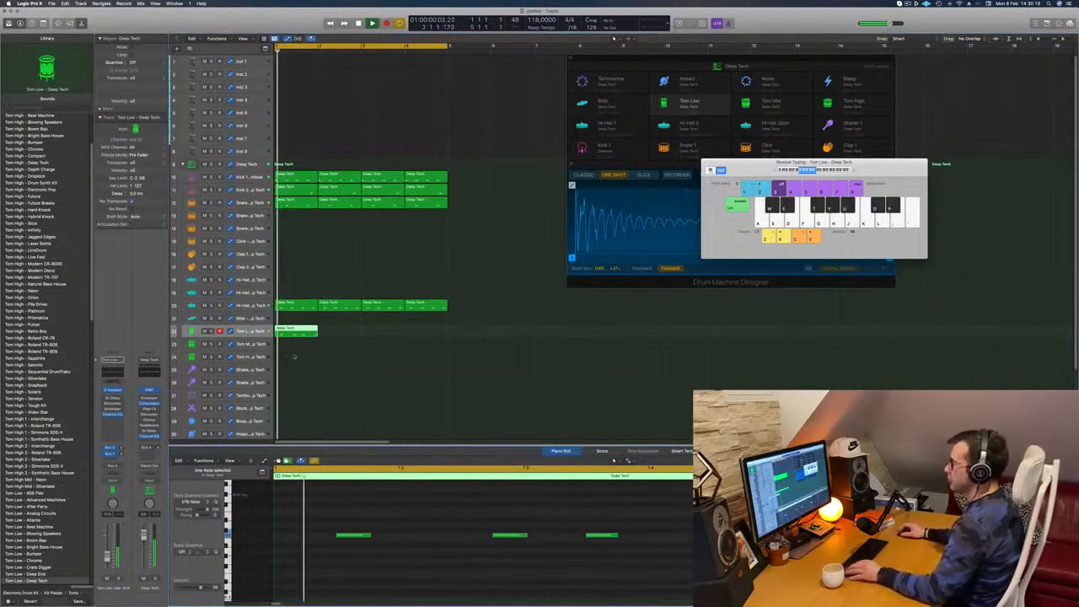
drag(301, 330, 388, 329)
key(super+z)
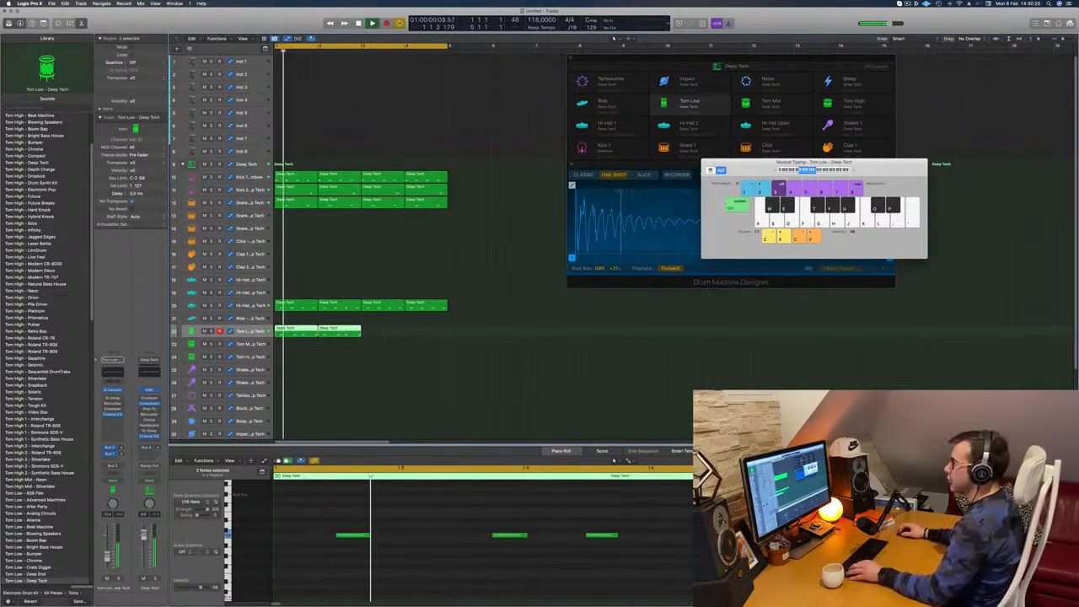
drag(312, 331, 392, 334)
key(super+Left)
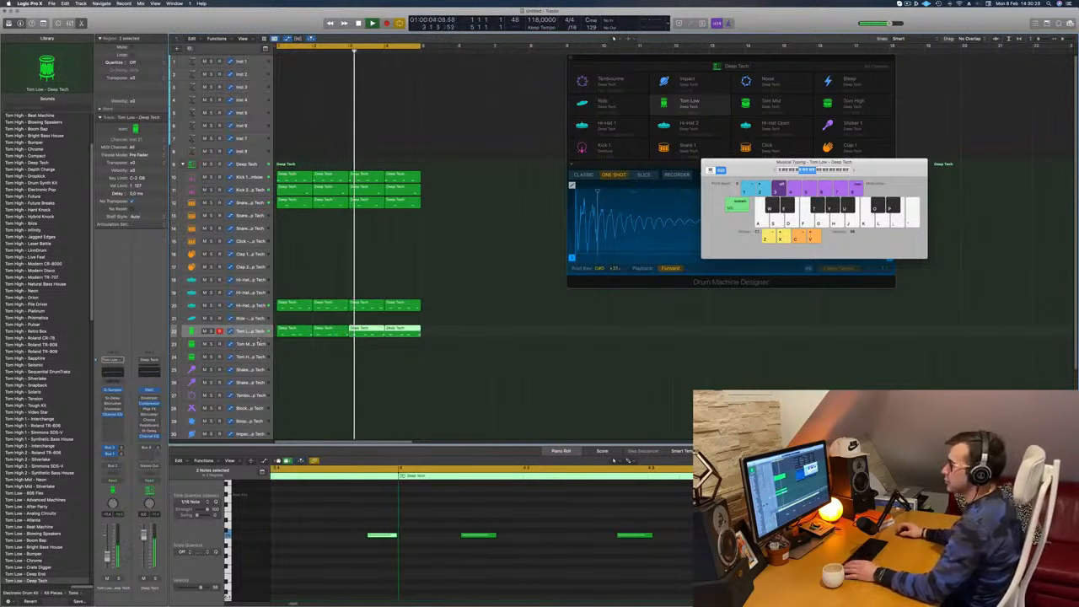
Adjust the Bus 1 send level on the Tom Low track
click(246, 331)
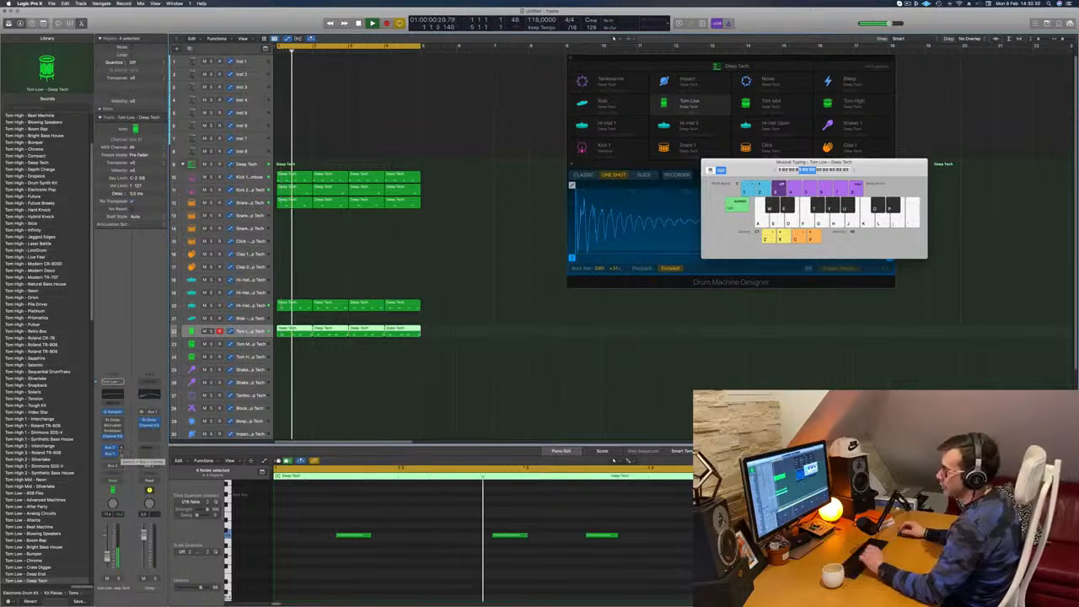
drag(123, 455, 120, 454)
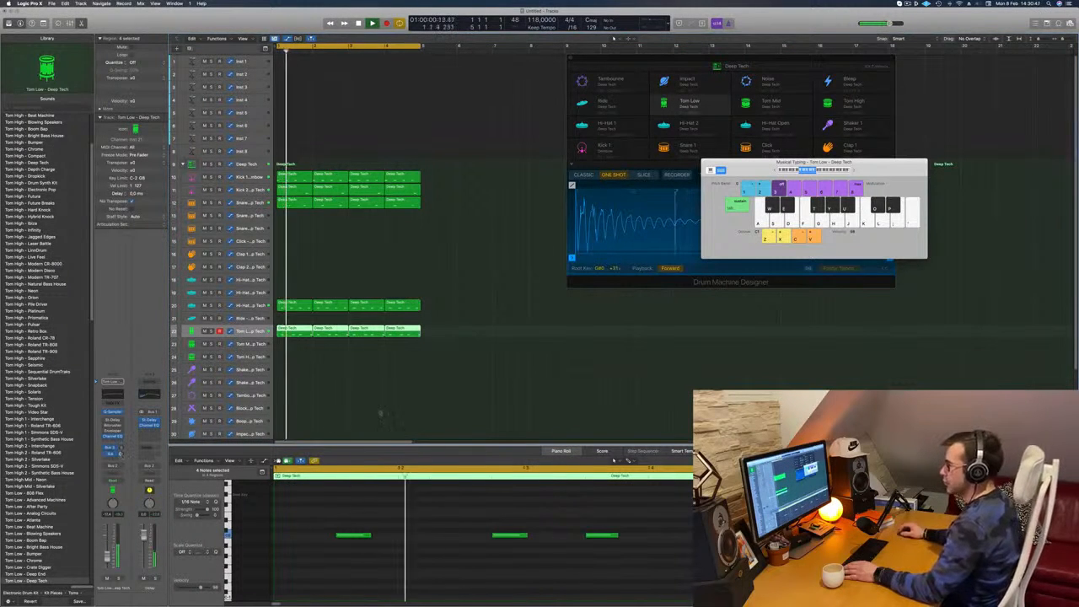
click(334, 400)
Copy the first Kick 1 region to the Shaker 2 track and duplicate its notes to fill the bar with sixteenths
scroll(334, 399, down, 3)
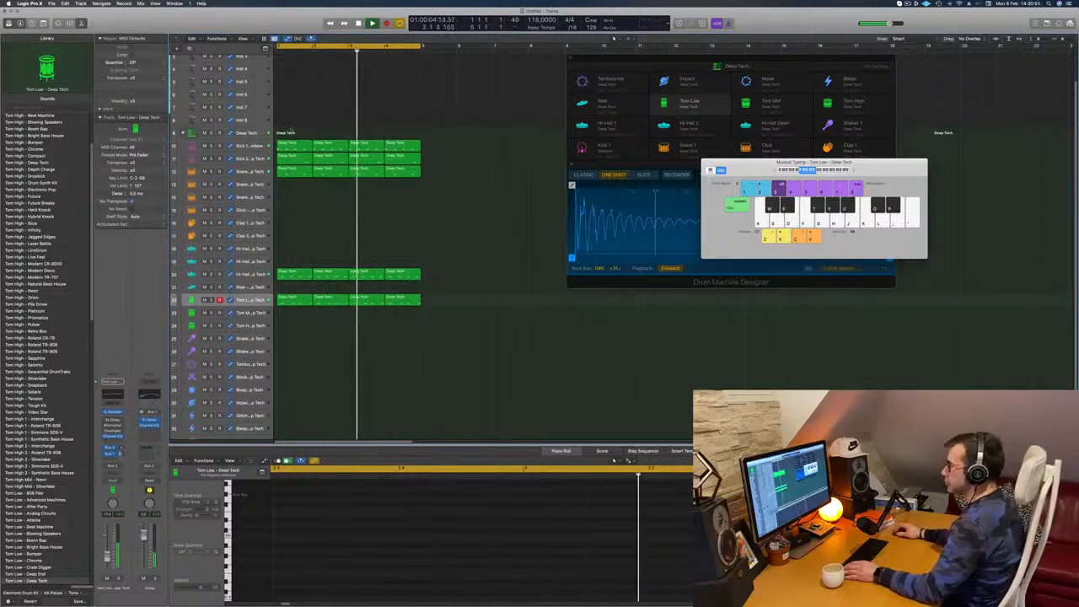
click(295, 145)
drag(295, 145, 295, 350)
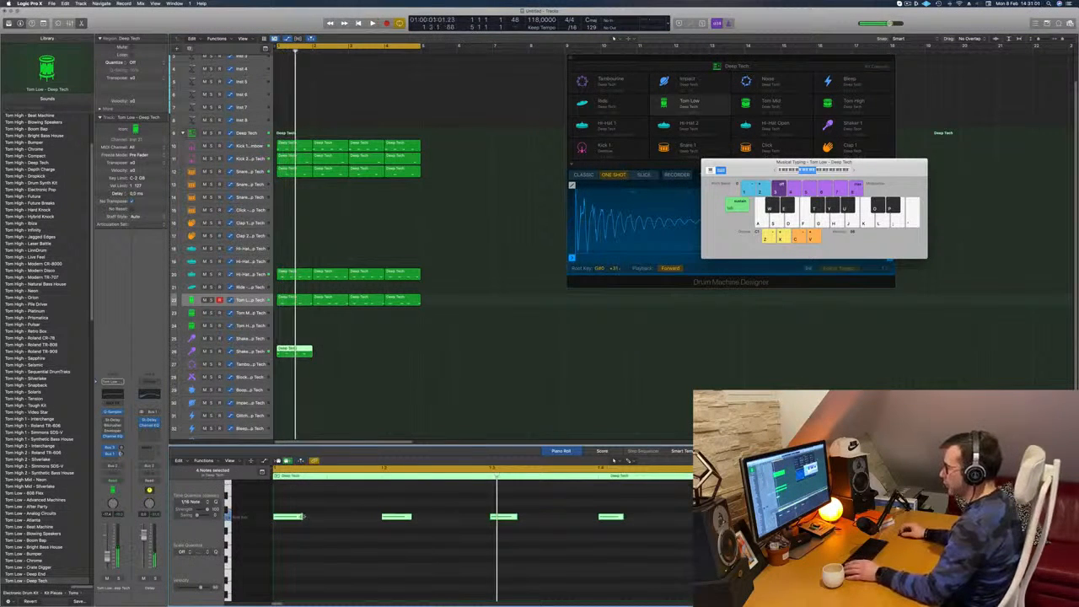
drag(287, 521, 337, 524)
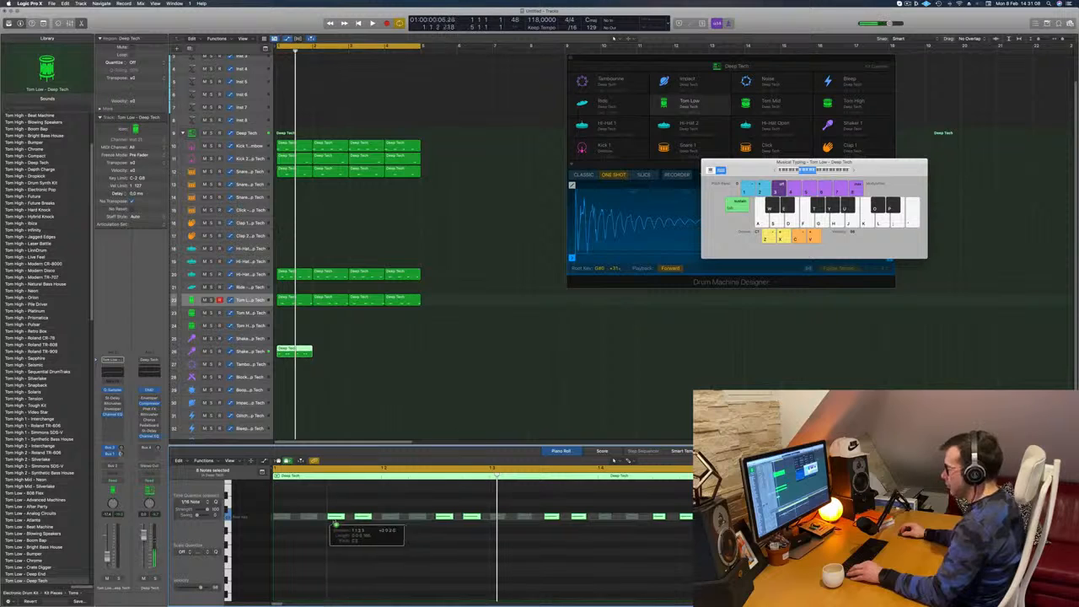
Repeat the Shaker 2 region across all four bars and play the loop from the start
key(space)
drag(295, 349, 381, 354)
shift+click(305, 349)
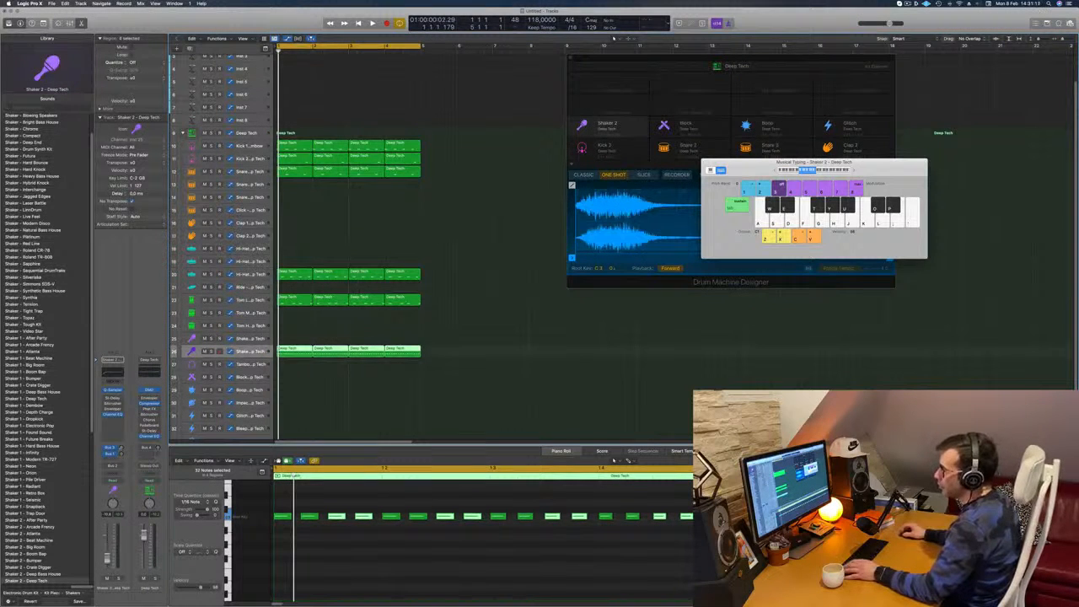
key(space)
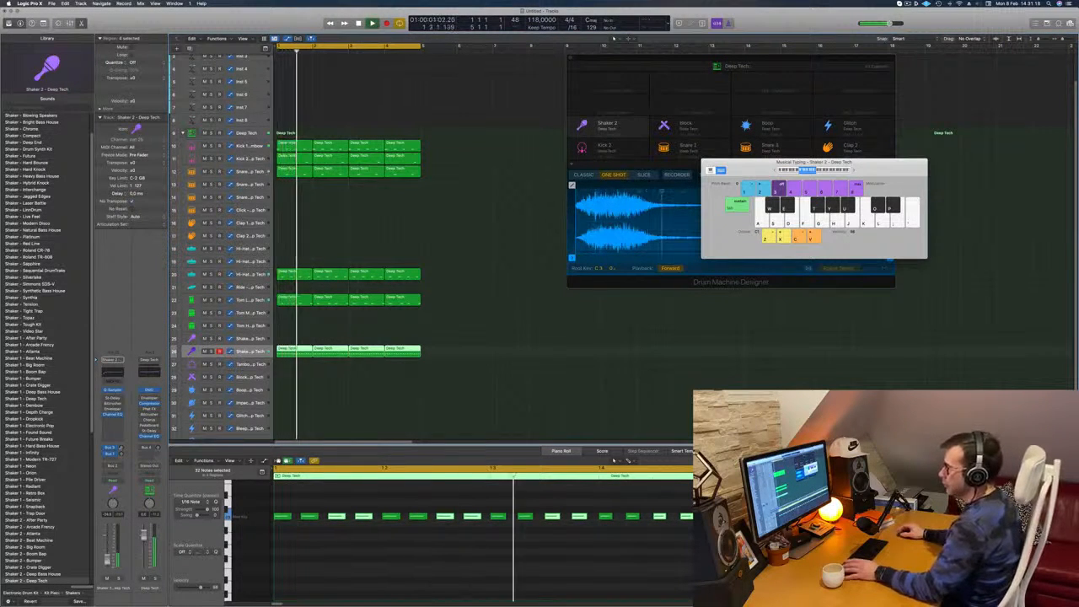
Set the output mix of the Shaker 2 track's Stereo Delay to 26% left and 32% right
click(111, 399)
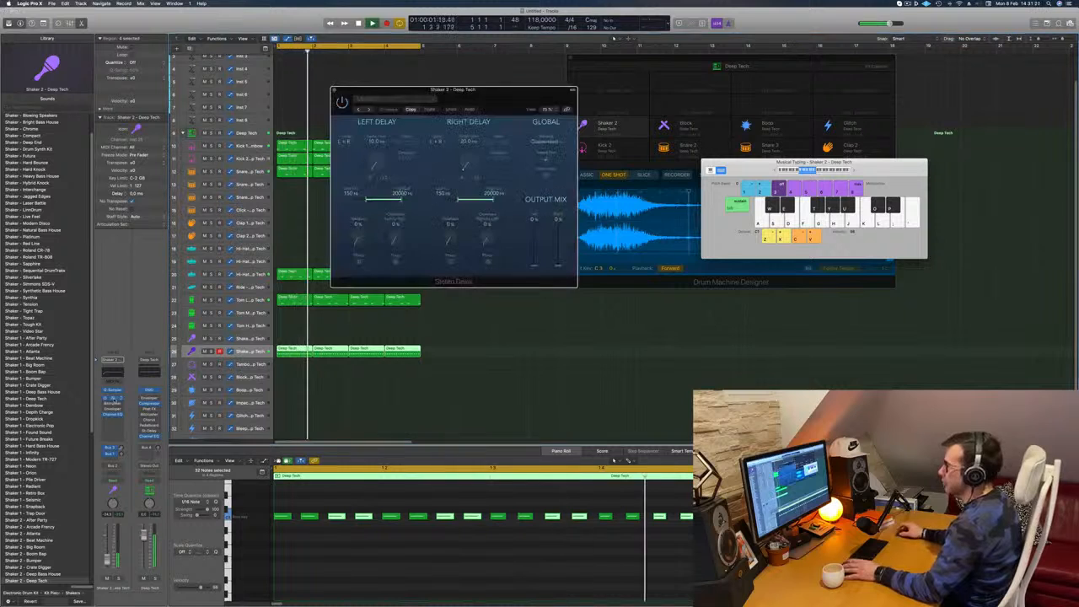
key(space)
key(space)
drag(534, 266, 533, 223)
key(space)
key(space)
drag(557, 265, 557, 221)
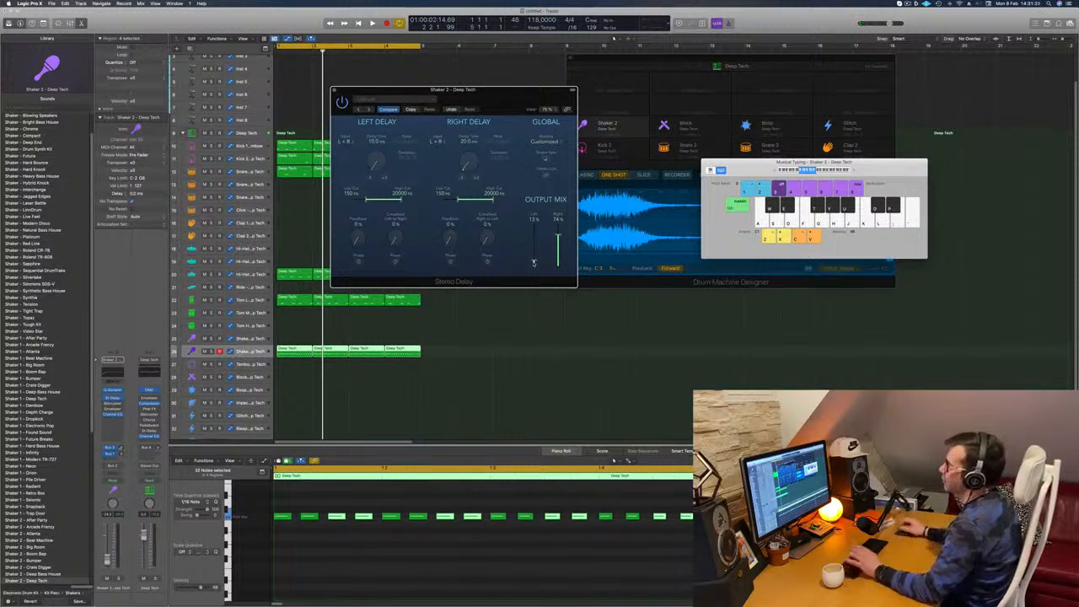
key(space)
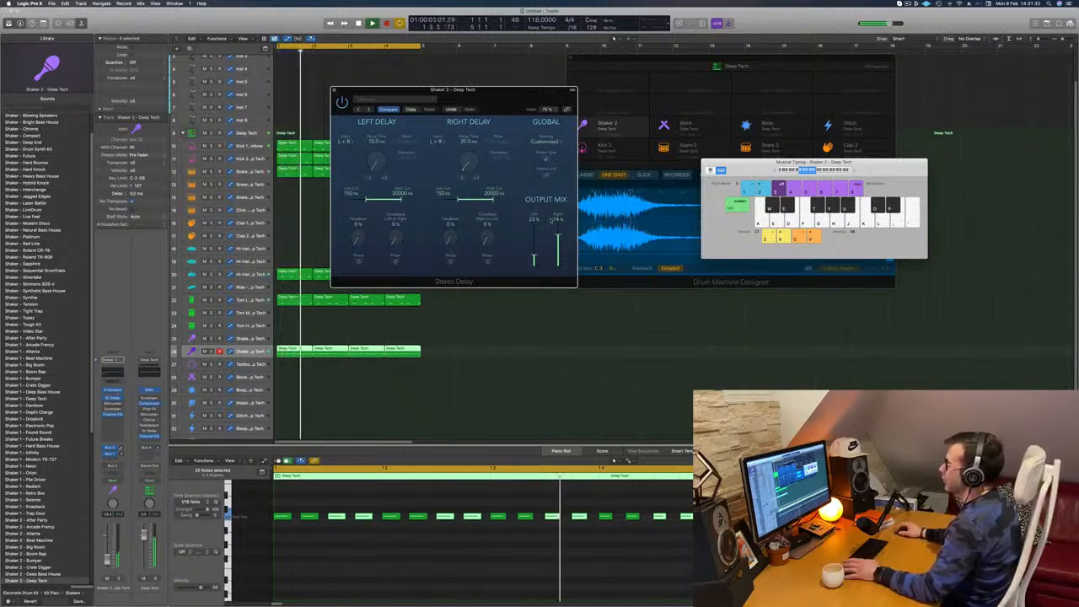
drag(560, 260, 561, 254)
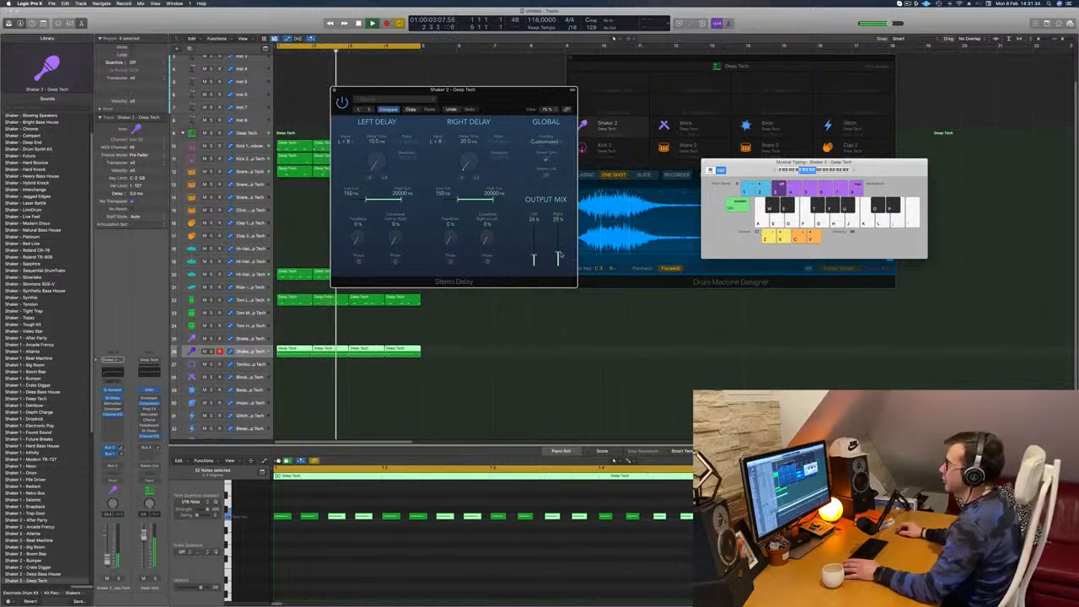
click(334, 90)
key(Return)
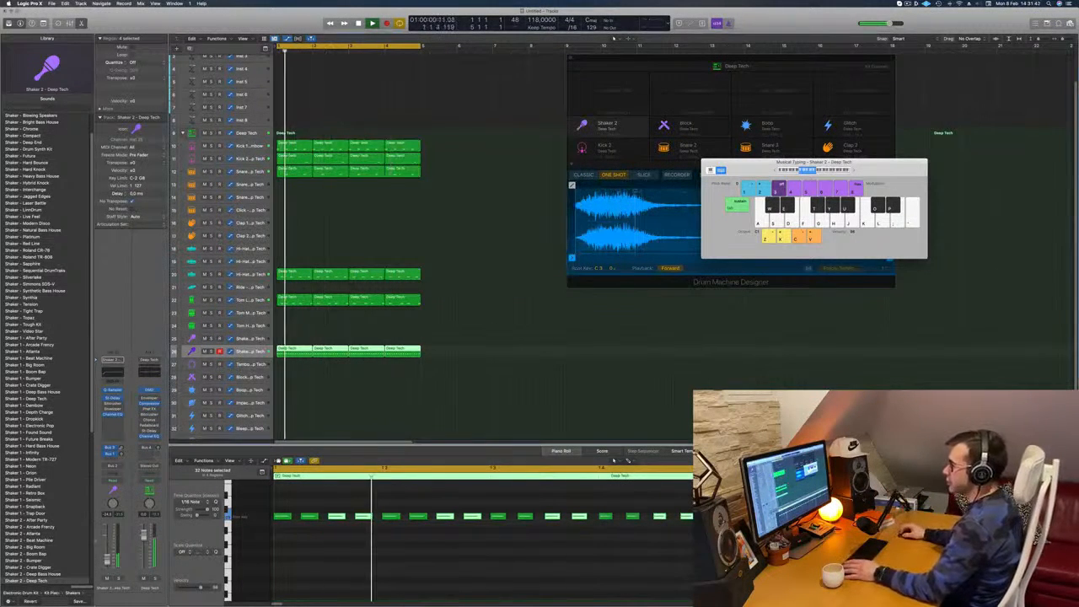
Open Alchemy on the Inst 1 track, filter its presets to Bass and load Arcane Future
key(Return)
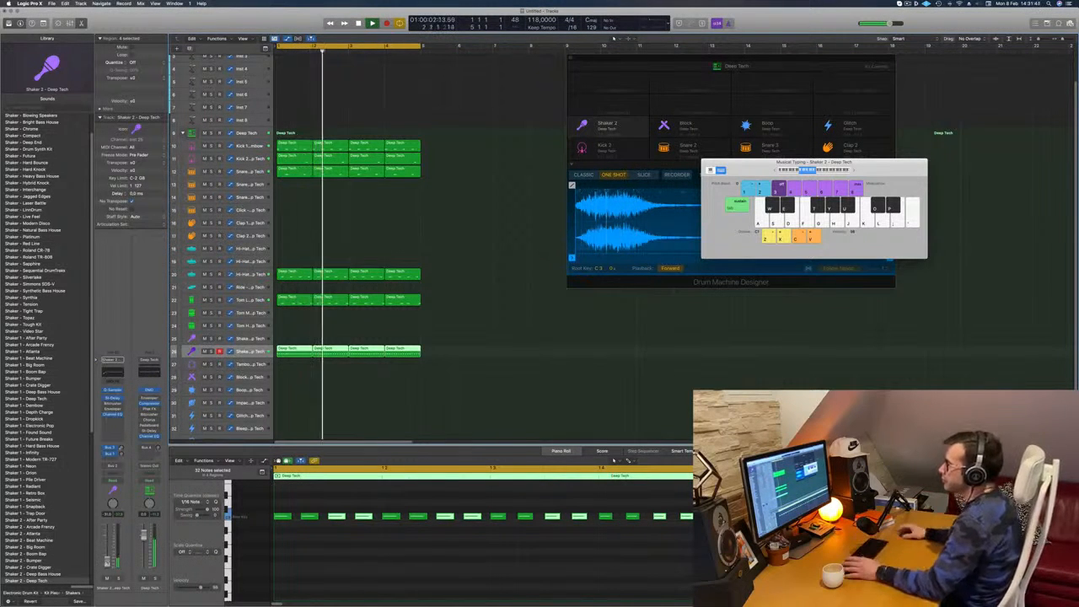
scroll(358, 244, up, 3)
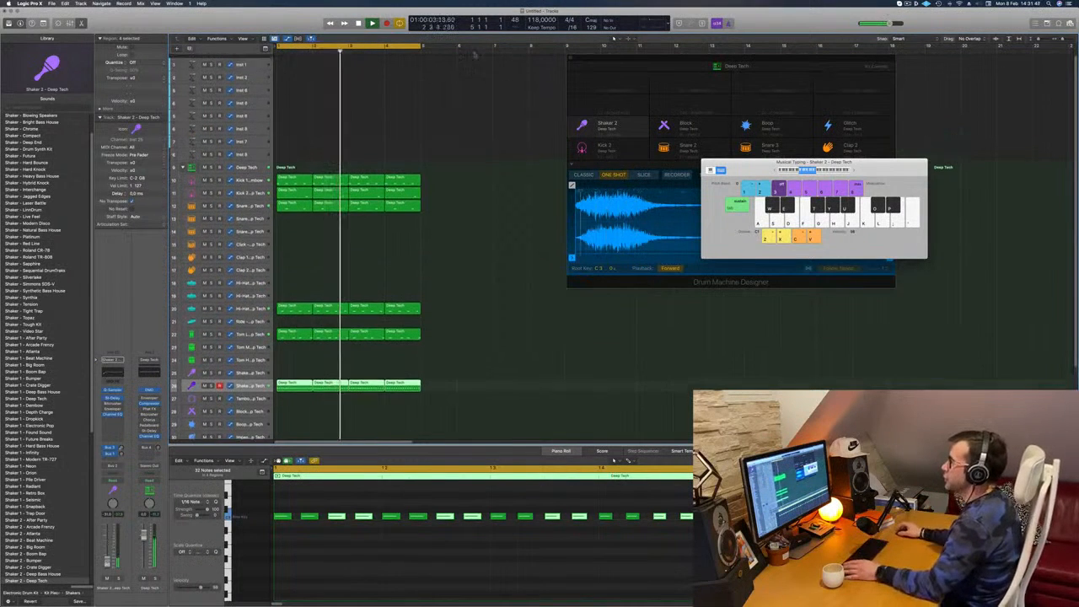
click(257, 60)
drag(254, 68, 254, 87)
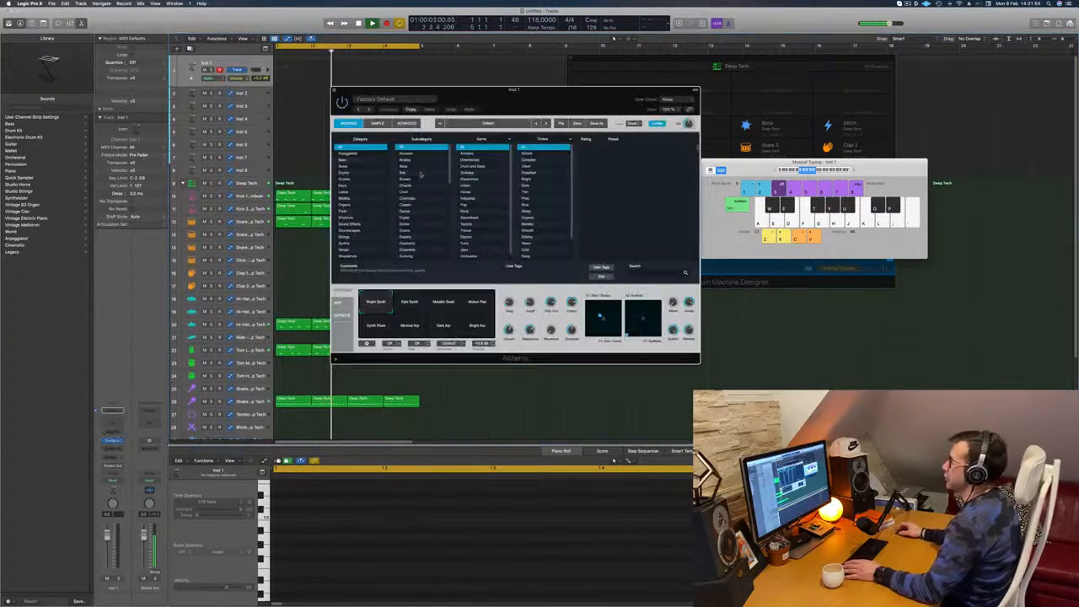
drag(497, 96, 553, 112)
click(397, 178)
scroll(689, 202, down, 10)
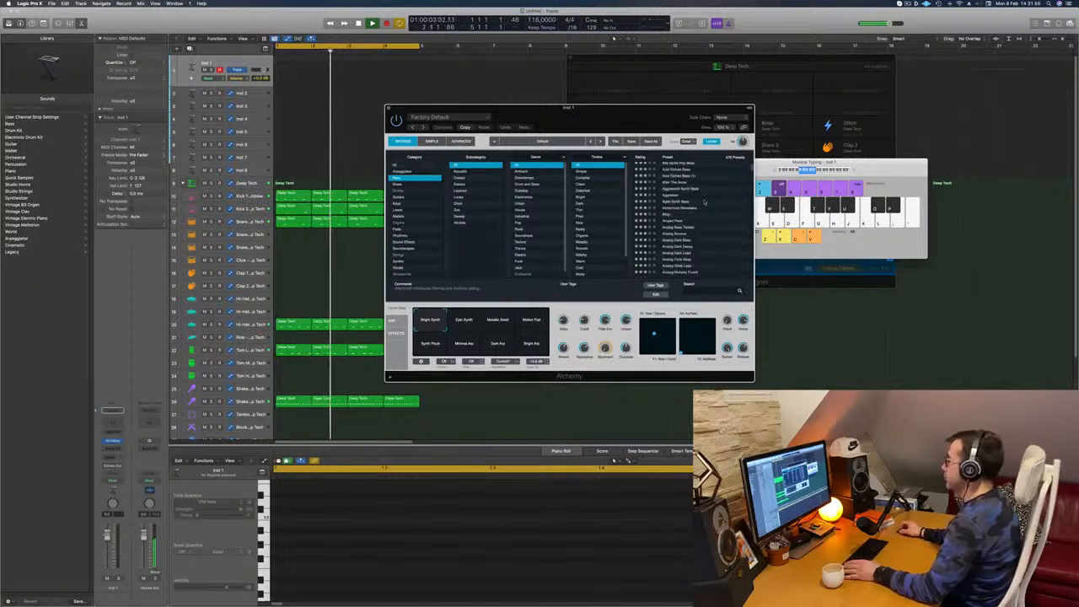
click(683, 212)
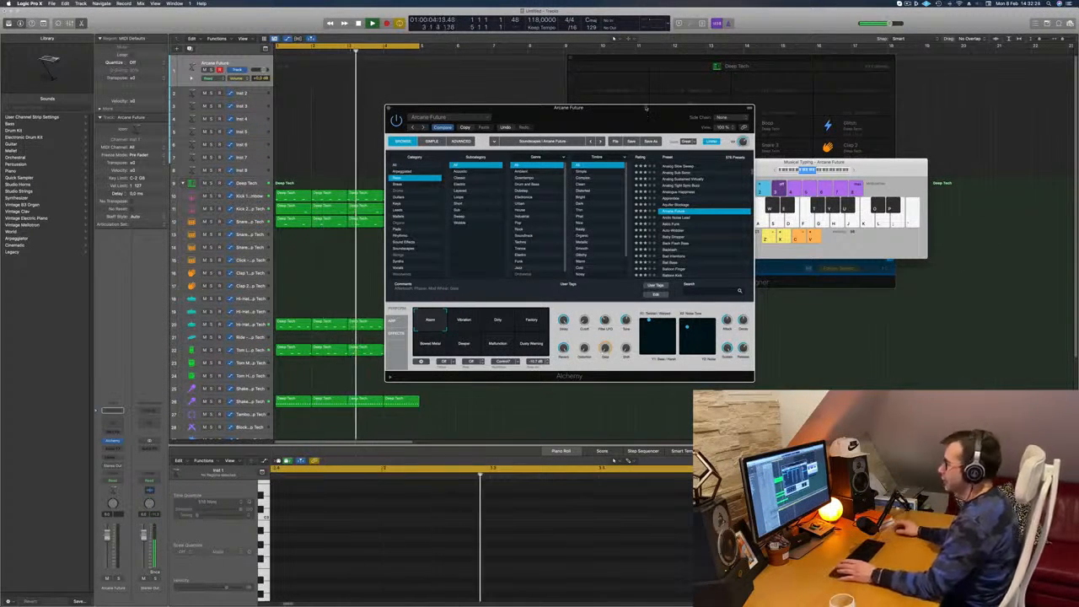
Raise the Musical Typing octave range and audition Arcane Future over the playing drum loop
key(s)
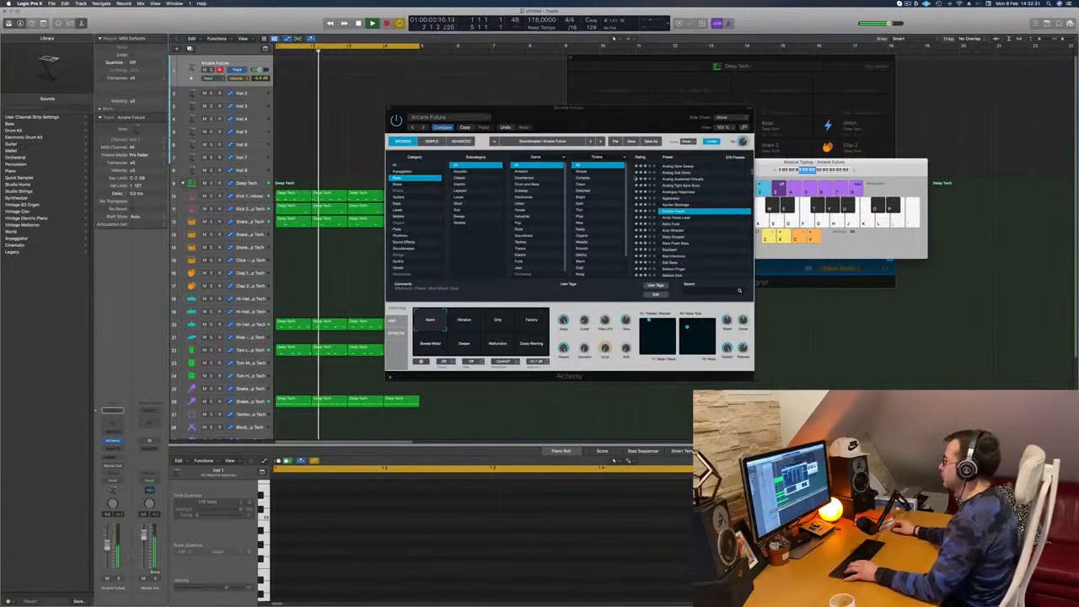
drag(629, 120, 647, 221)
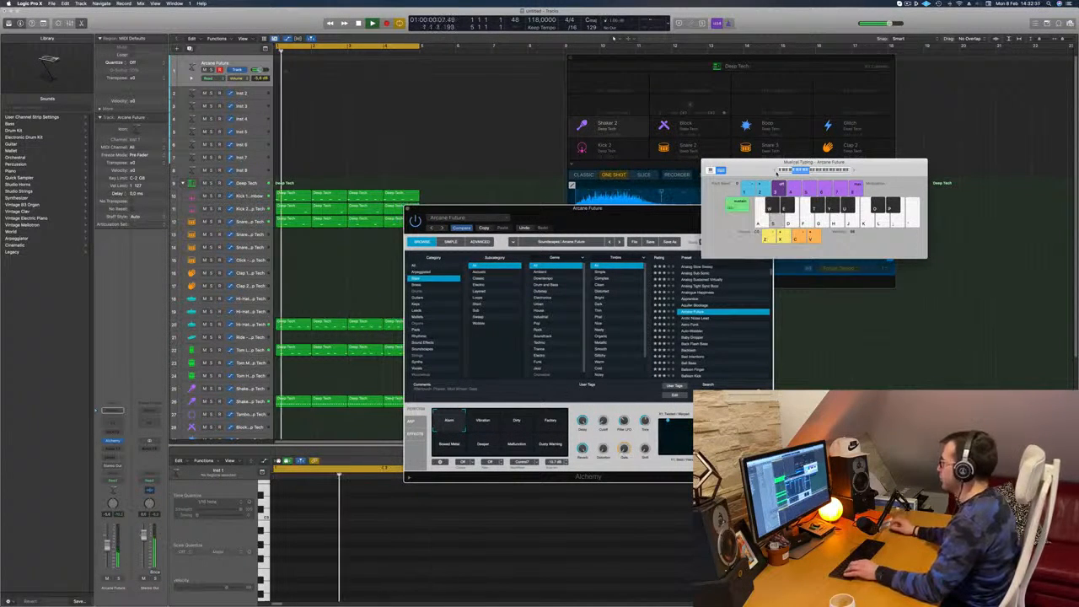
drag(776, 172, 808, 147)
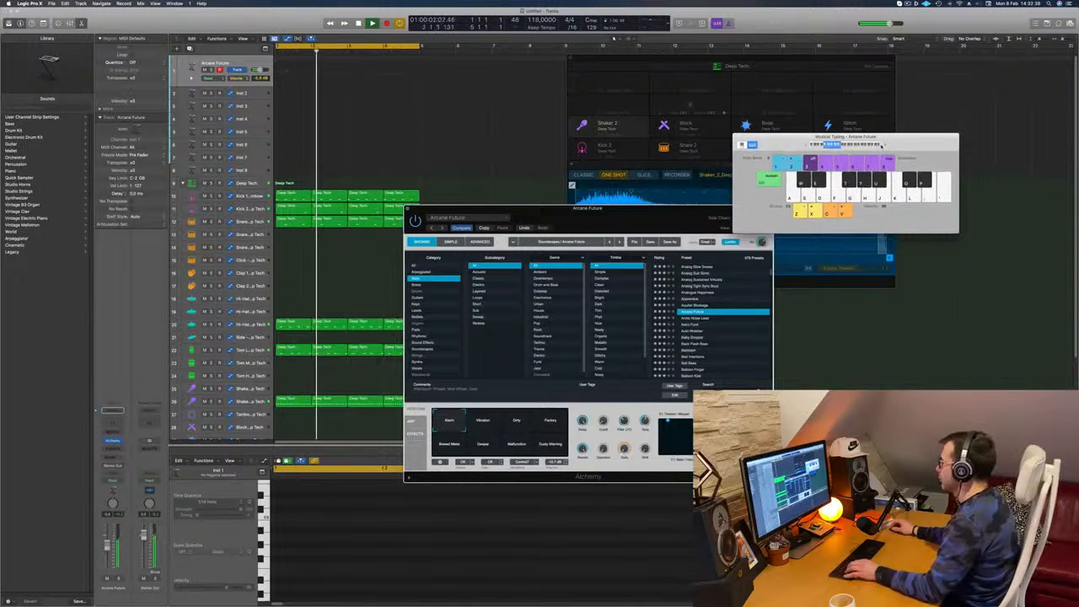
click(886, 145)
click(886, 145)
key(s)
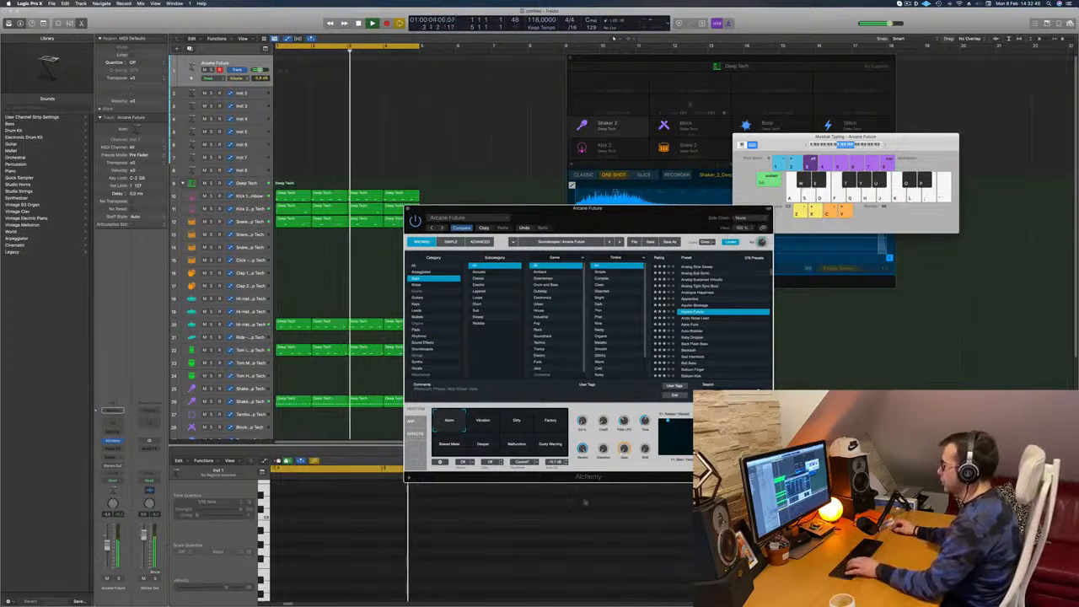
Audition Arcane Future's performance snapshots from Vibration to Dusty Warning and select Factory
drag(642, 220, 636, 220)
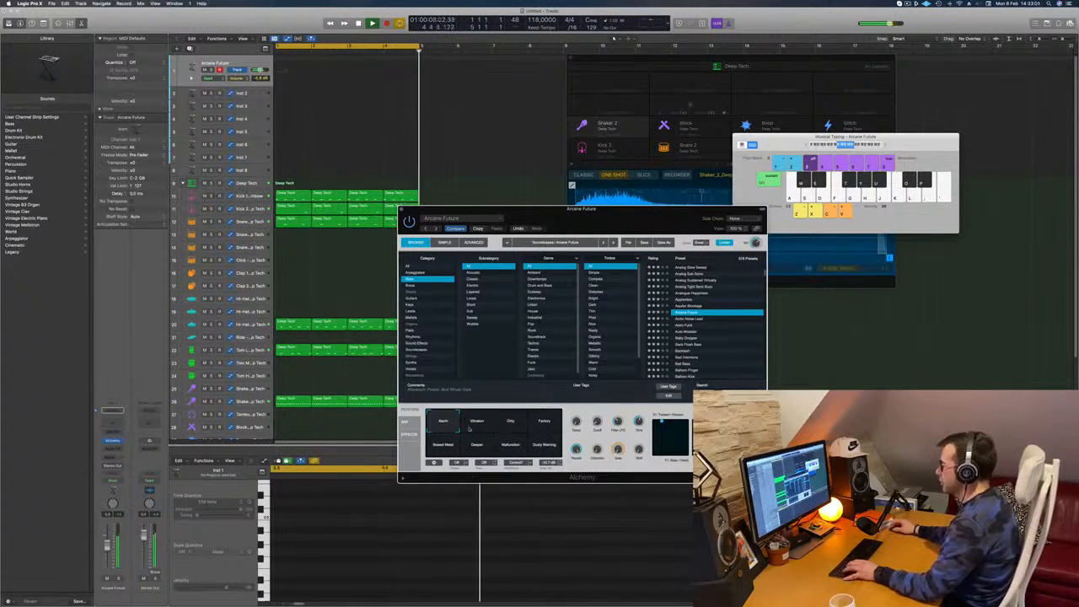
click(512, 423)
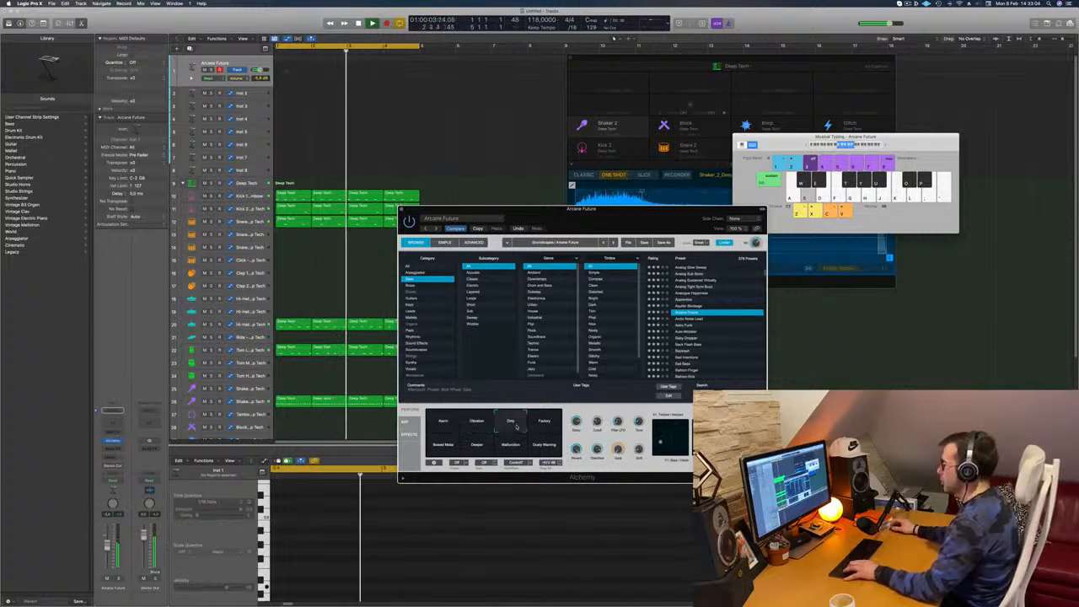
click(542, 426)
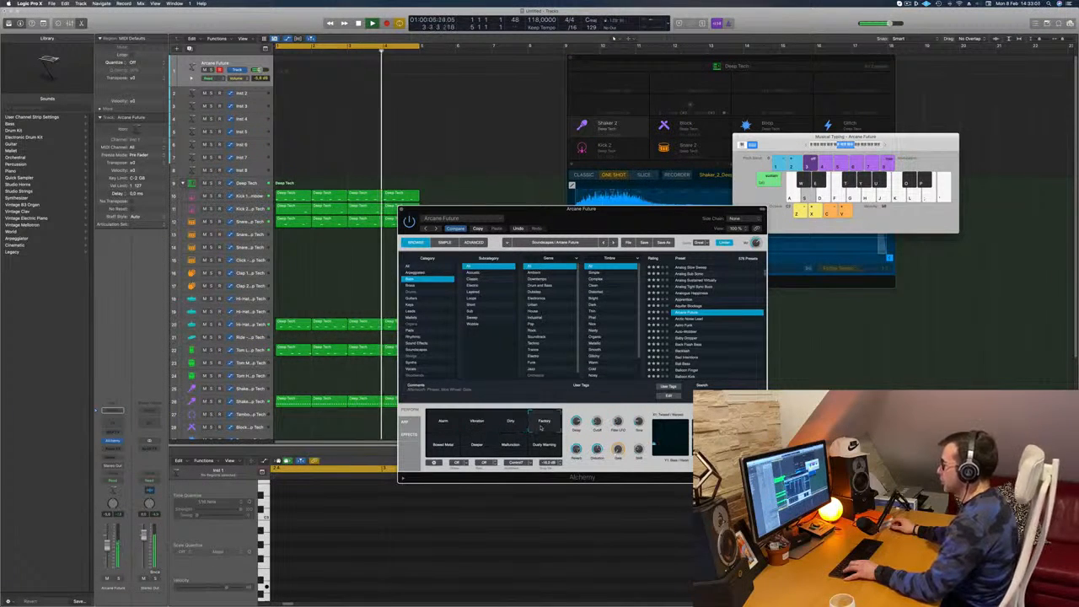
click(447, 449)
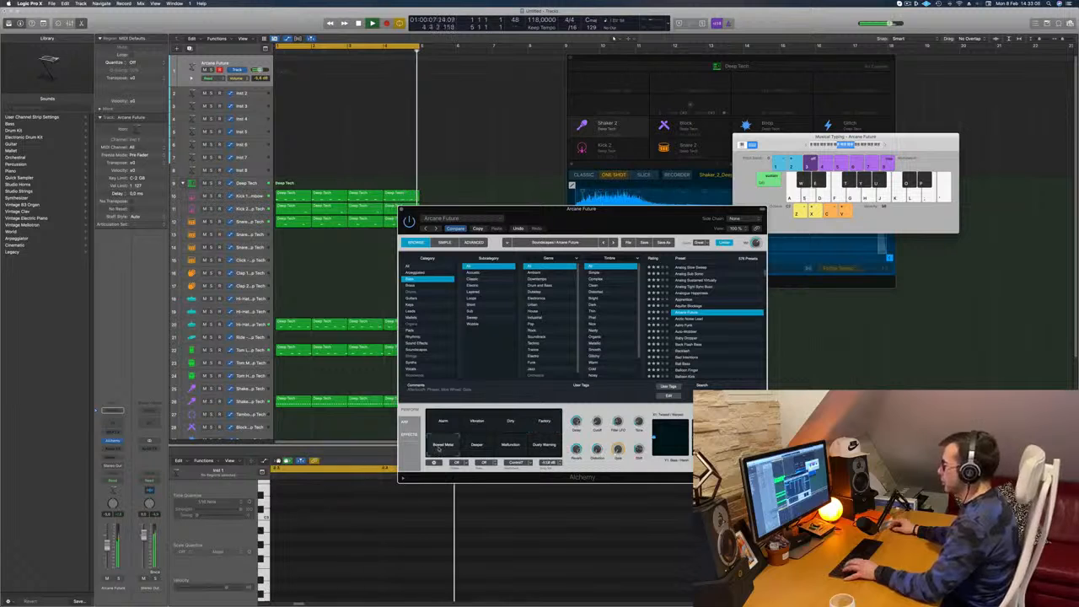
click(480, 448)
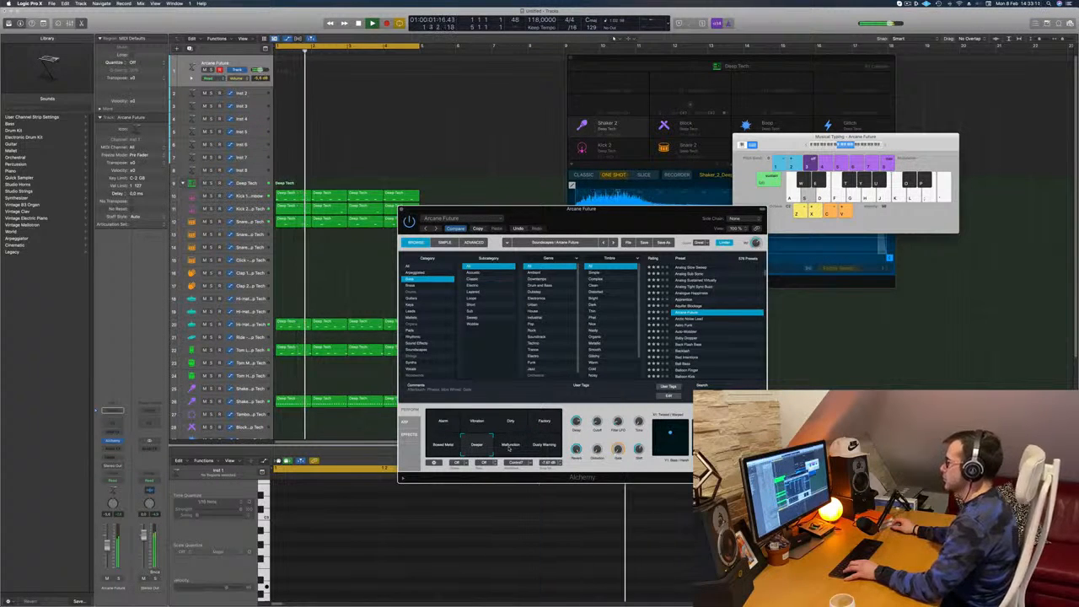
click(521, 446)
click(544, 447)
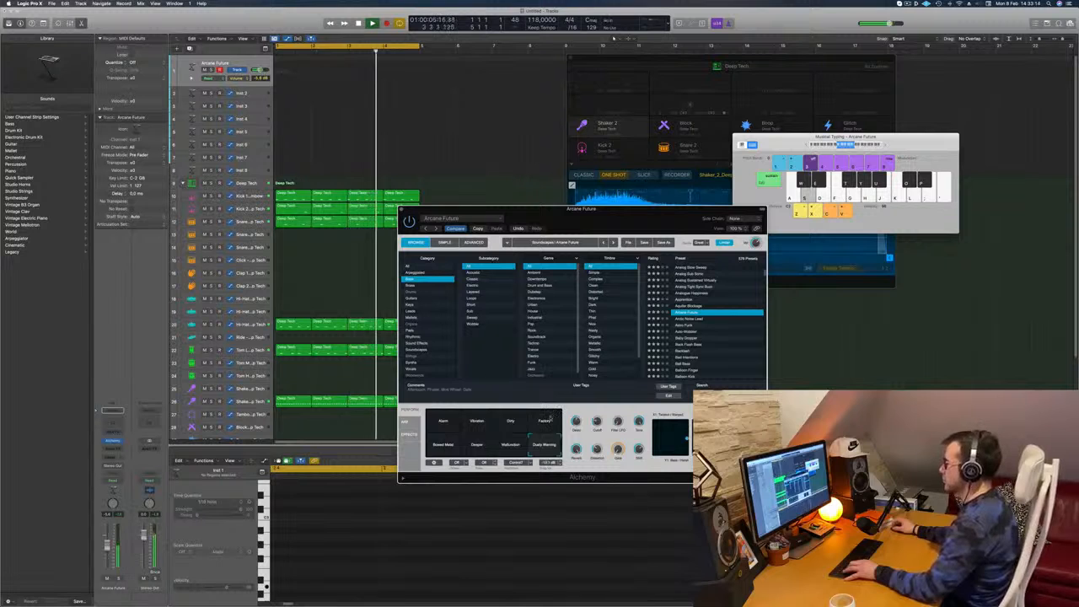
click(546, 419)
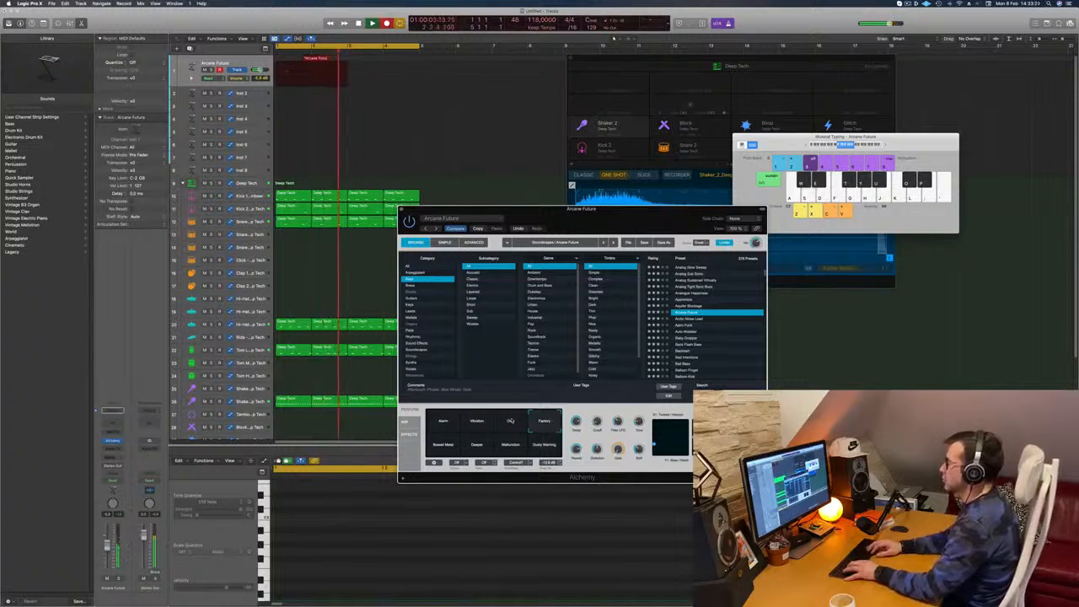
Record a bass part on the Arcane Future track and move the recorded region to start at bar 1
key(a)
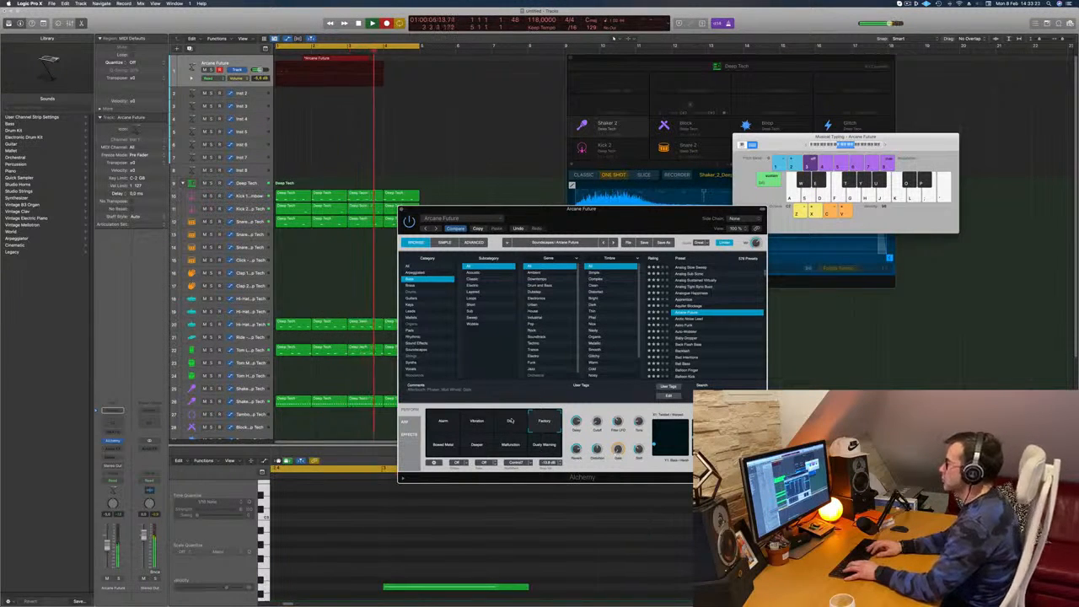
key(space)
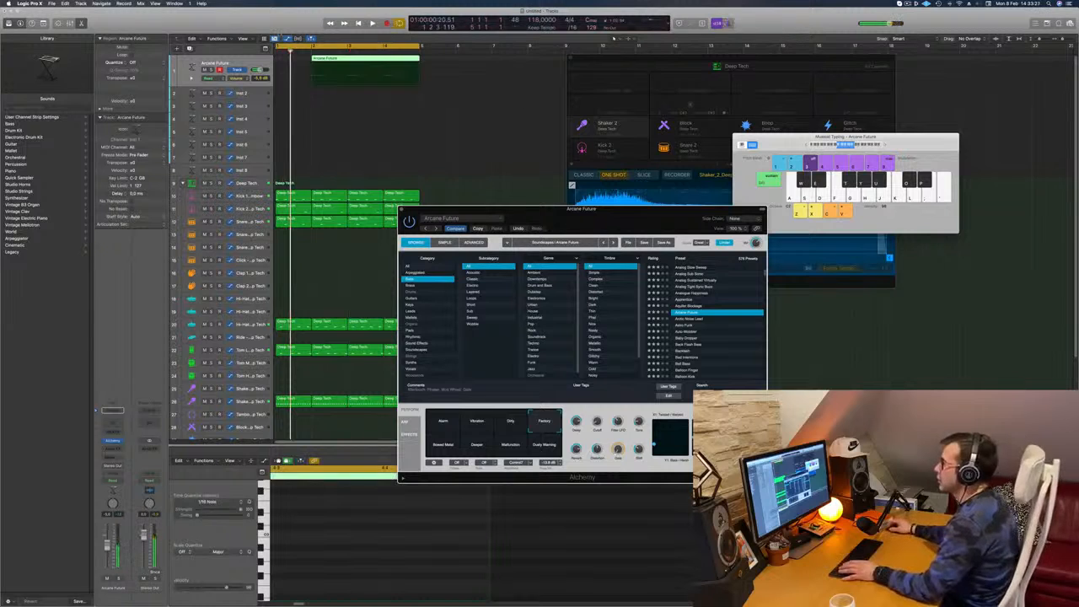
drag(337, 59, 302, 59)
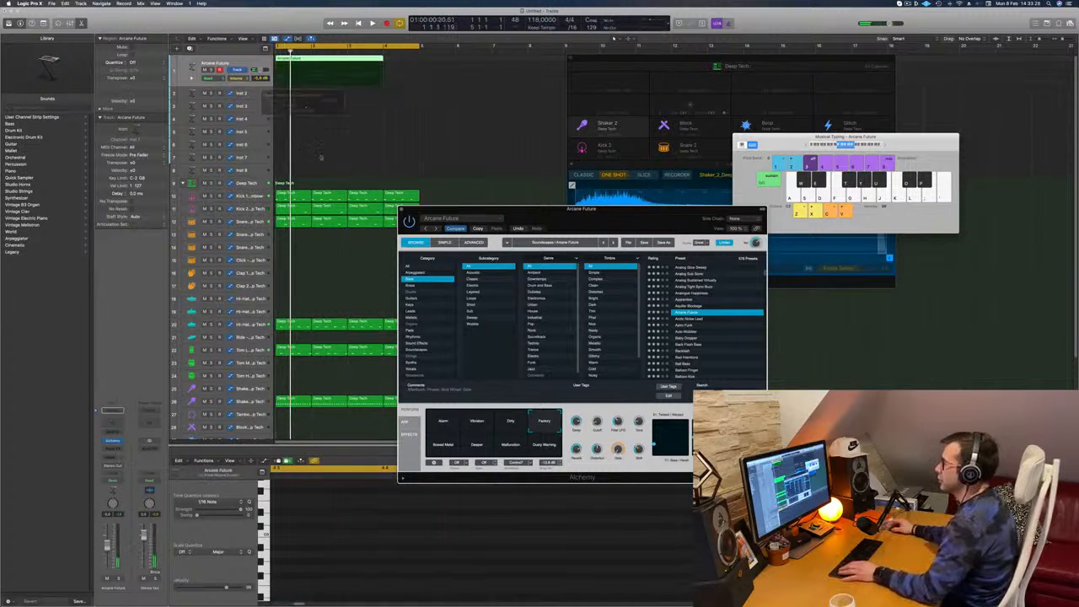
Split the Arcane Future region at bar 3, choosing to split the overlapping notes
key(space)
key(p)
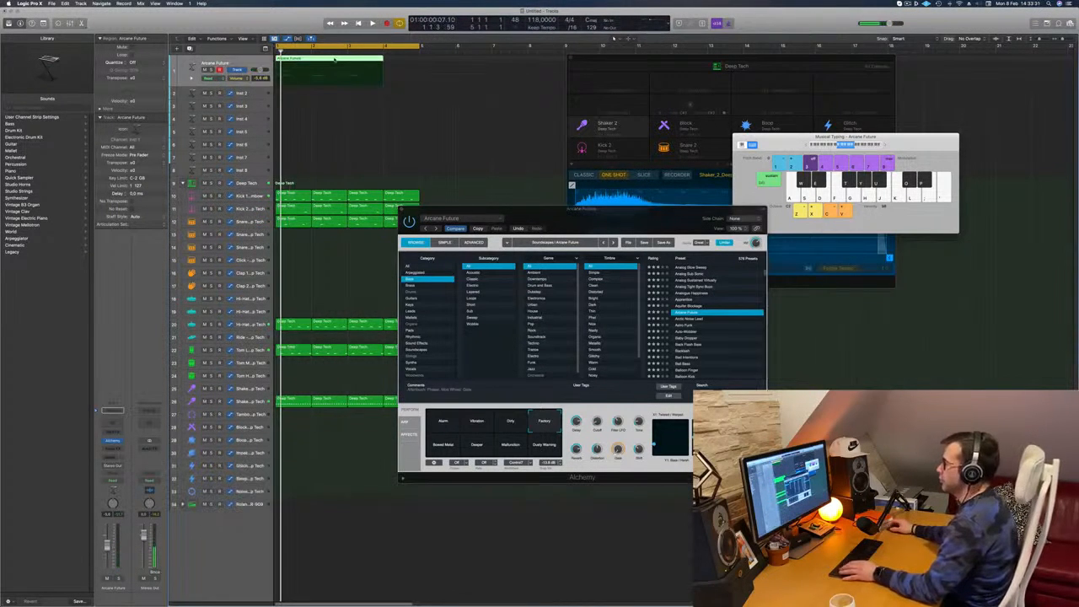
click(346, 59)
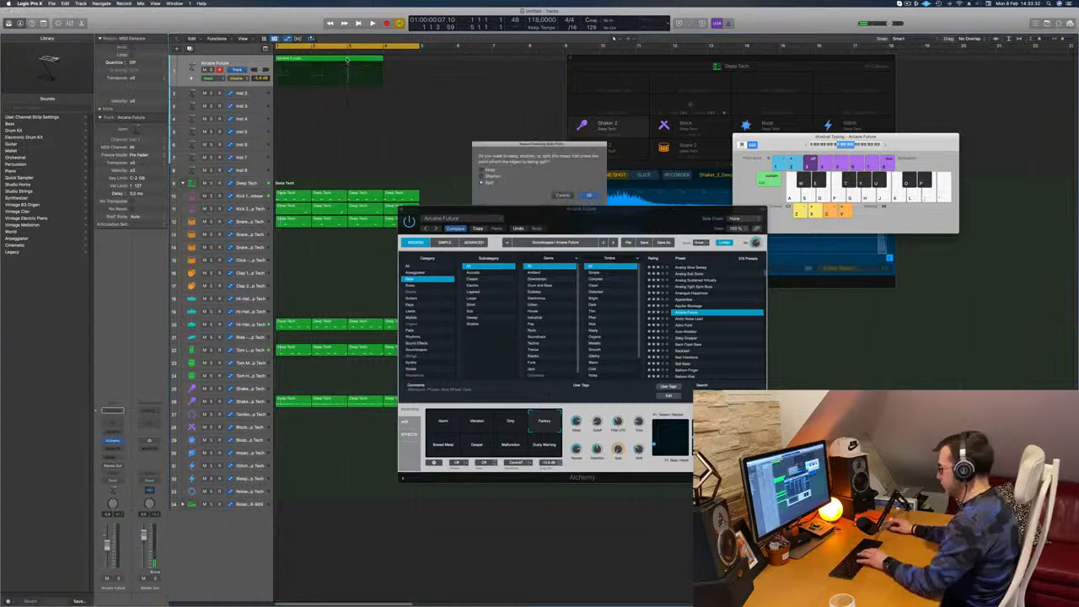
key(Return)
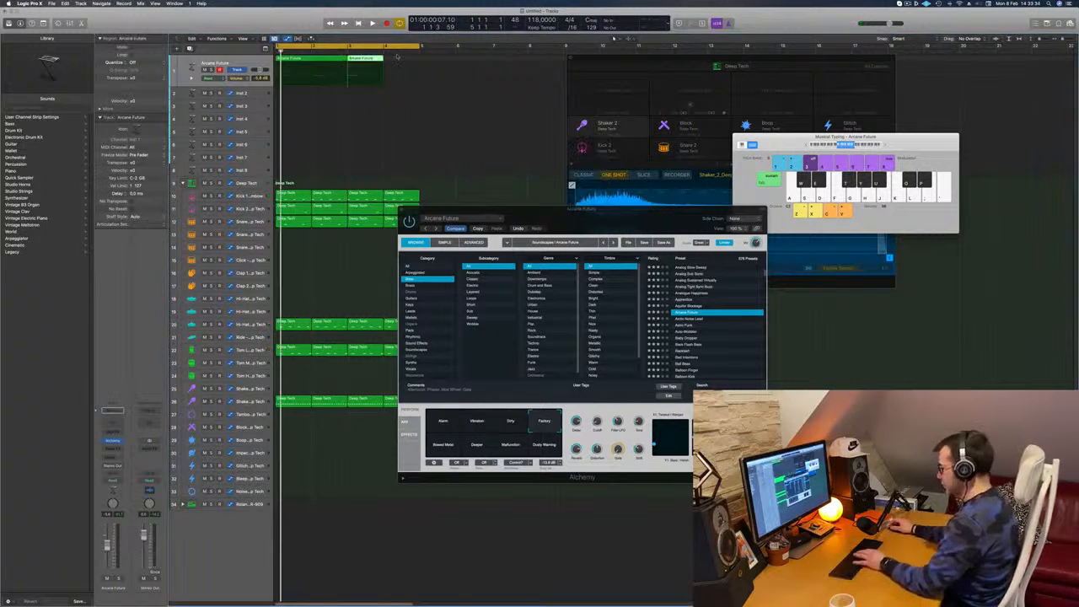
key(a)
click(312, 64)
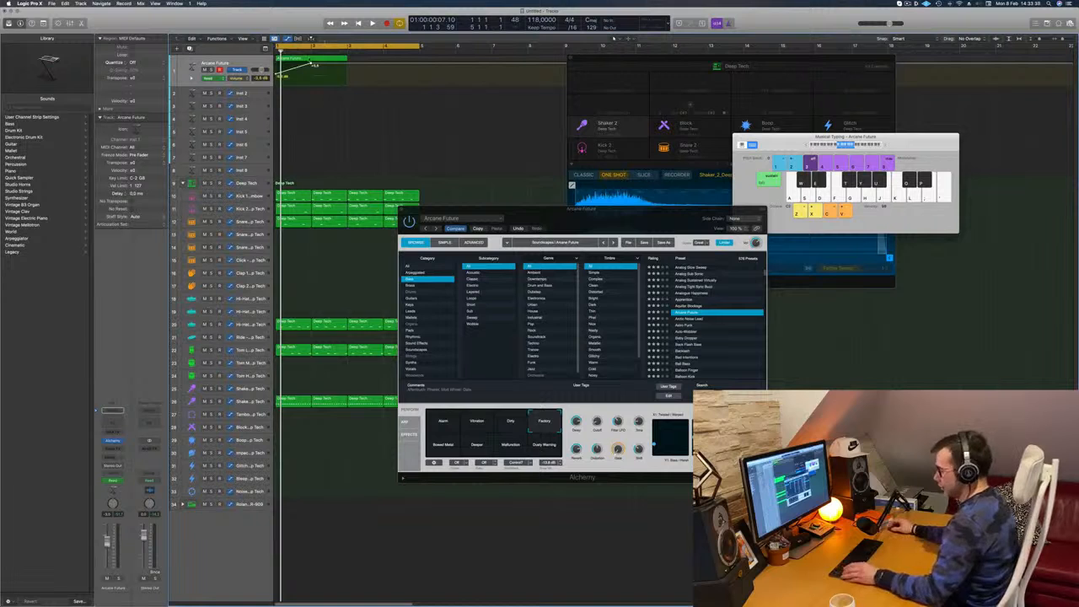
key(super+z)
key(super+z)
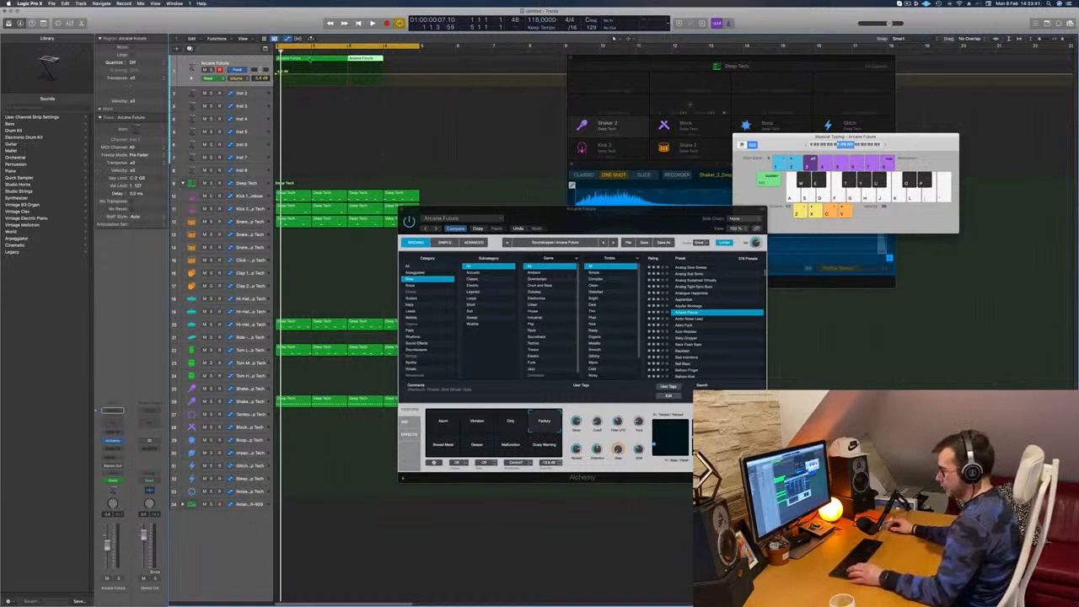
key(super+z)
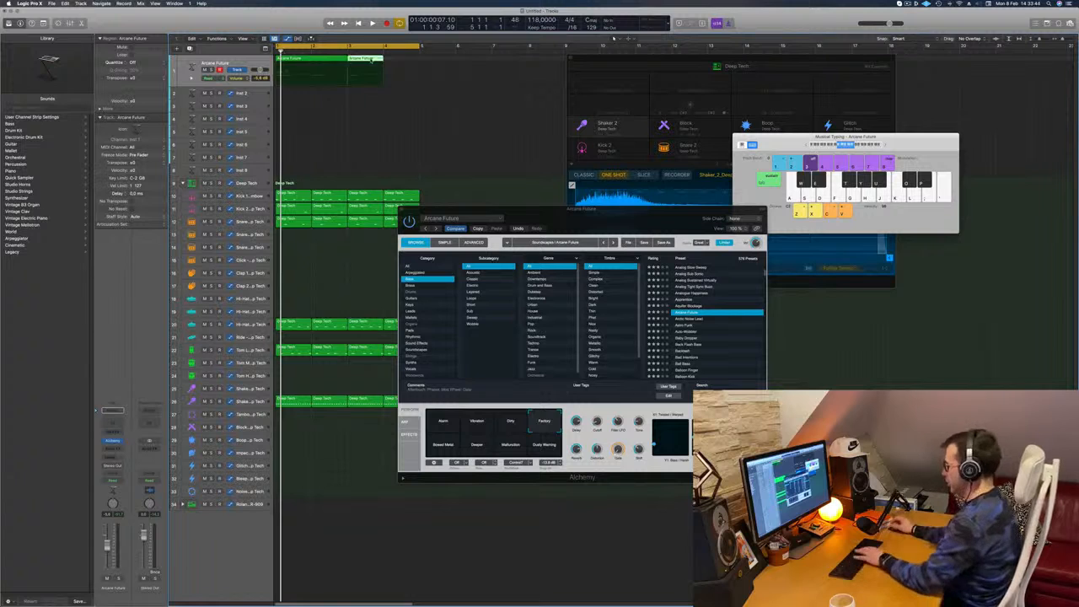
Delete the Arcane Future piece from bar 3 onward and open the remaining two-bar region in the Piano Roll
click(320, 52)
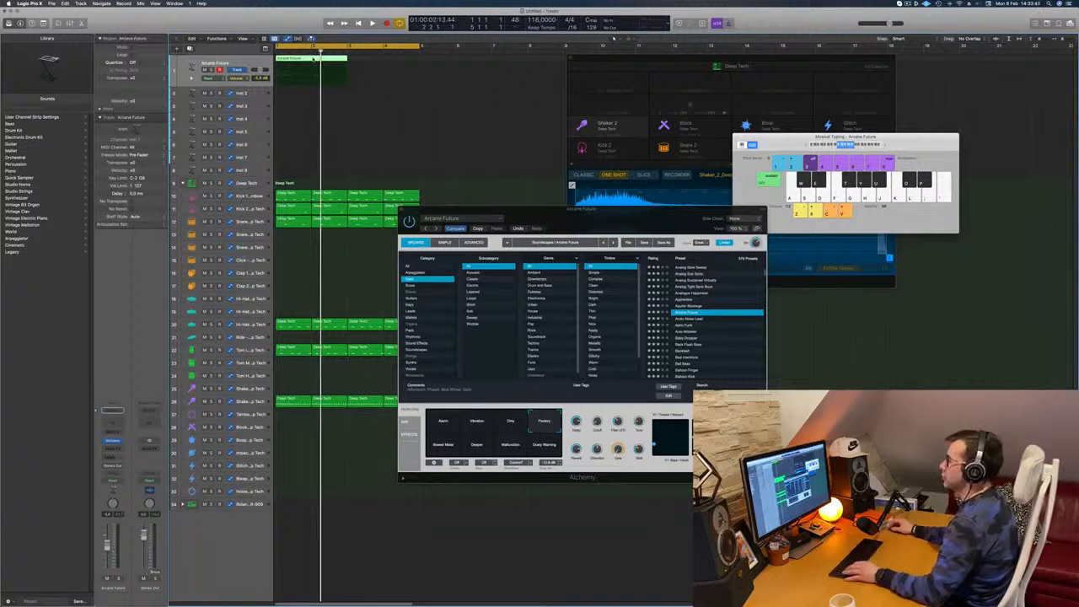
key(e)
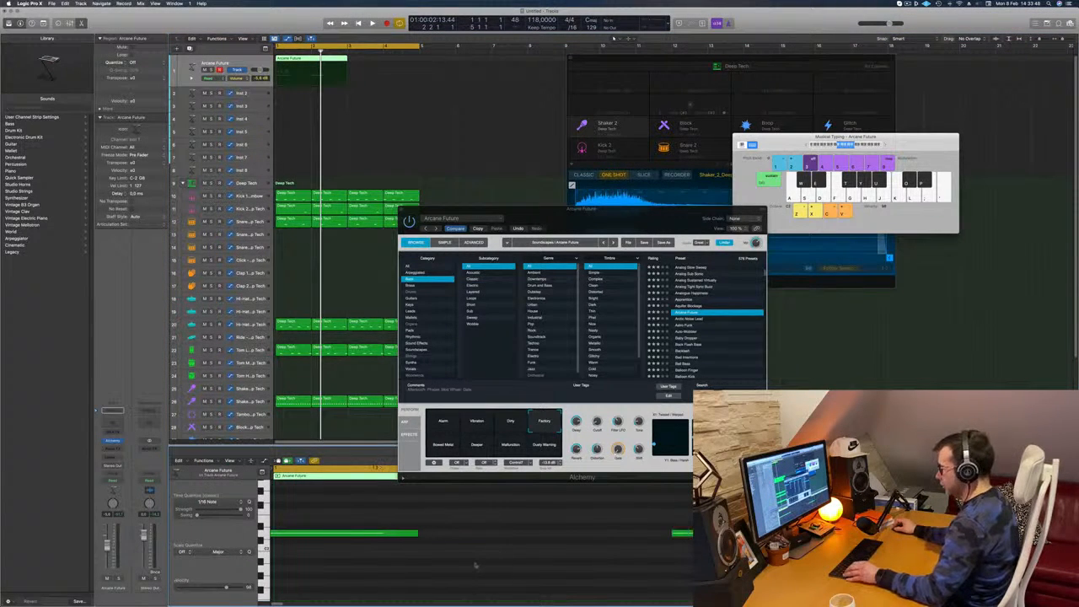
Adjust Arcane Future's performance knobs and first XY pad in Alchemy while the loop plays
key(space)
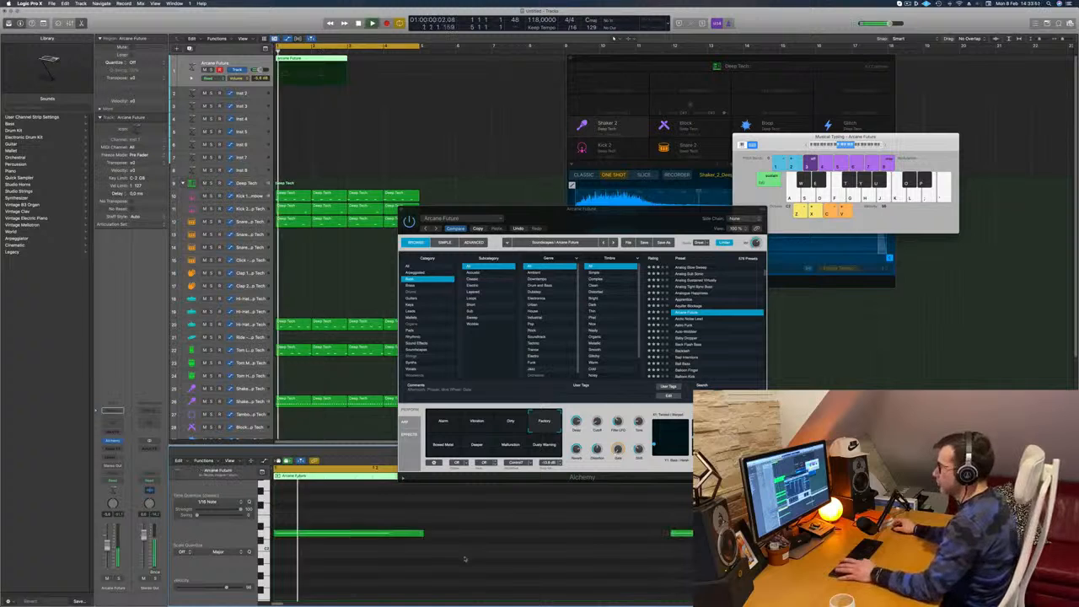
drag(583, 223, 638, 125)
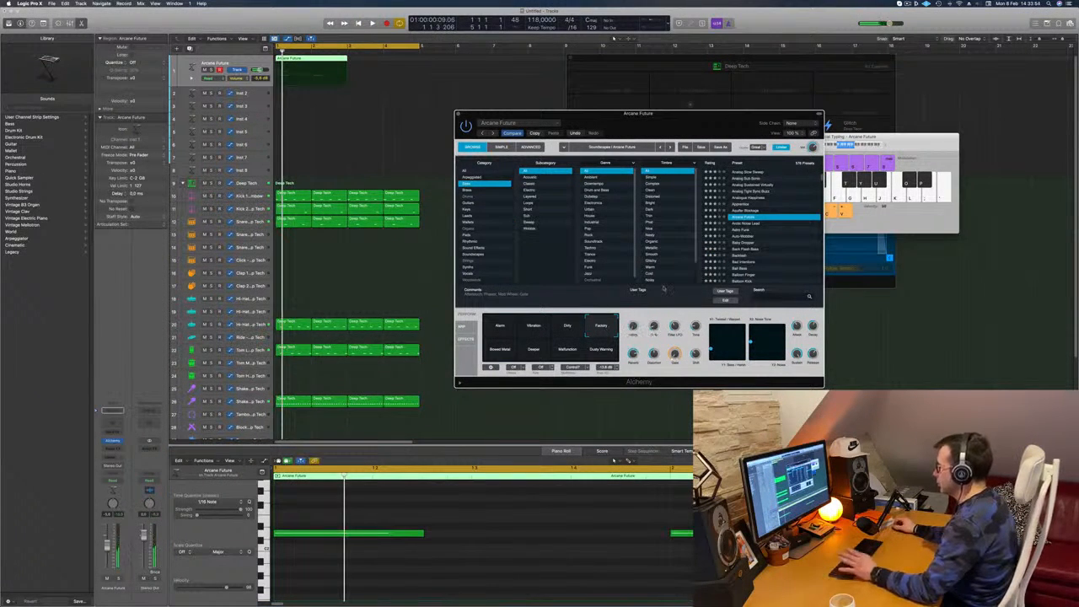
drag(694, 133, 655, 119)
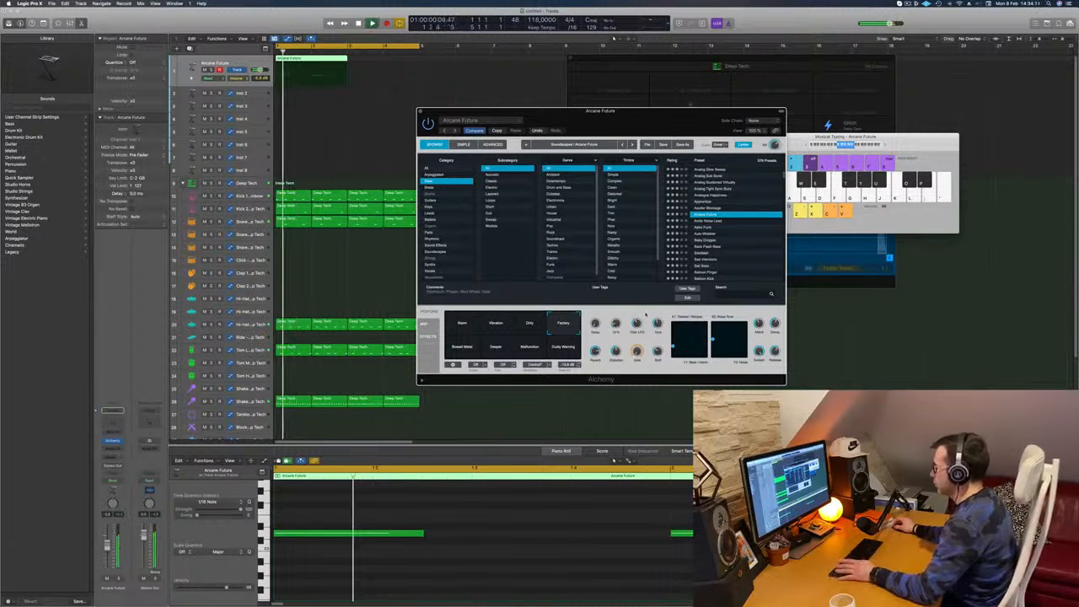
drag(628, 122, 644, 148)
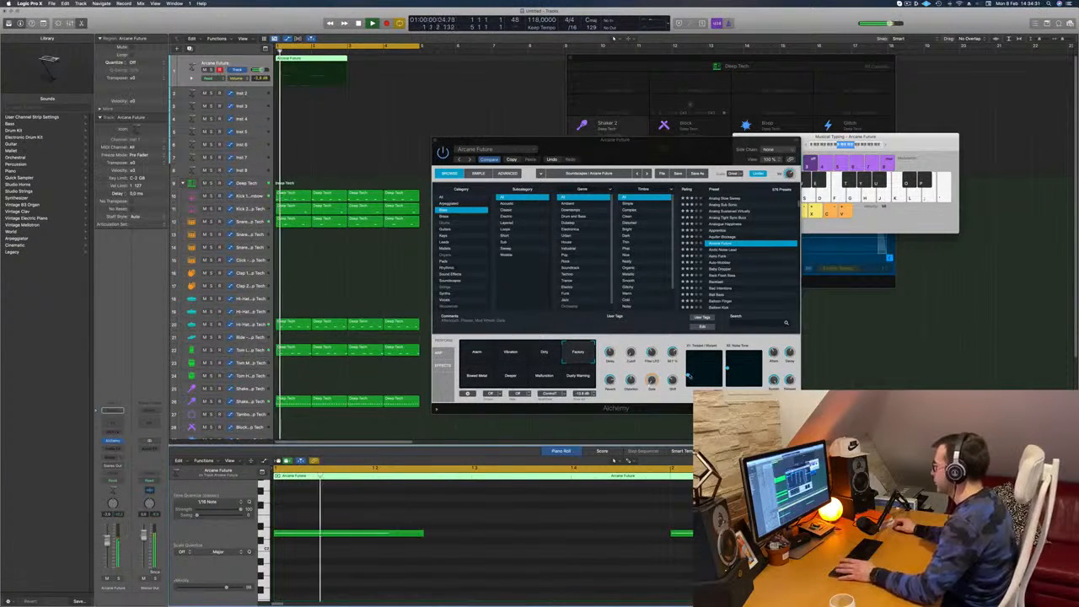
click(692, 374)
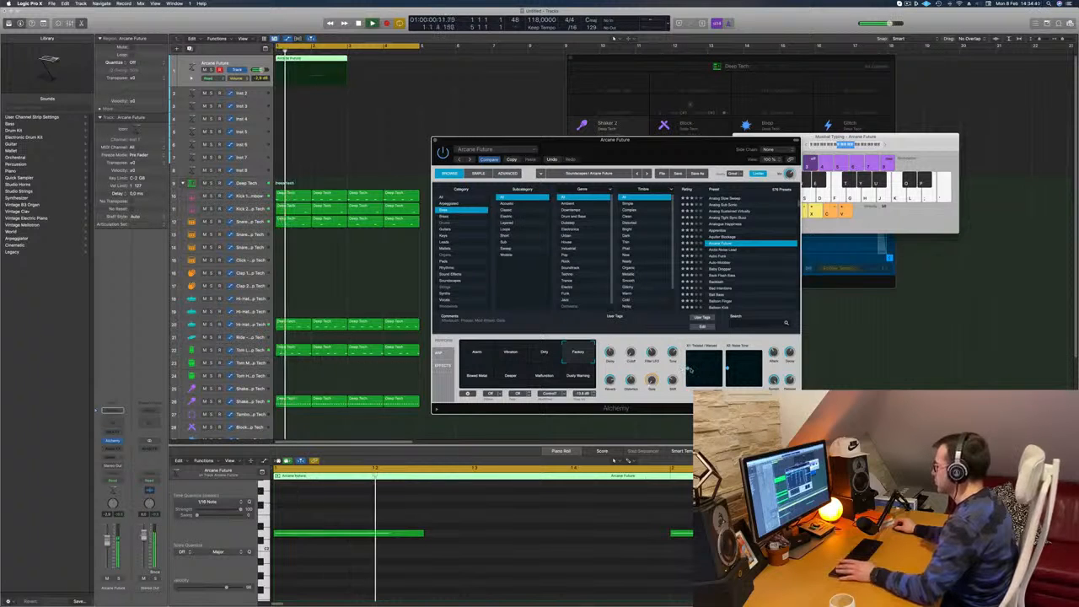
key(space)
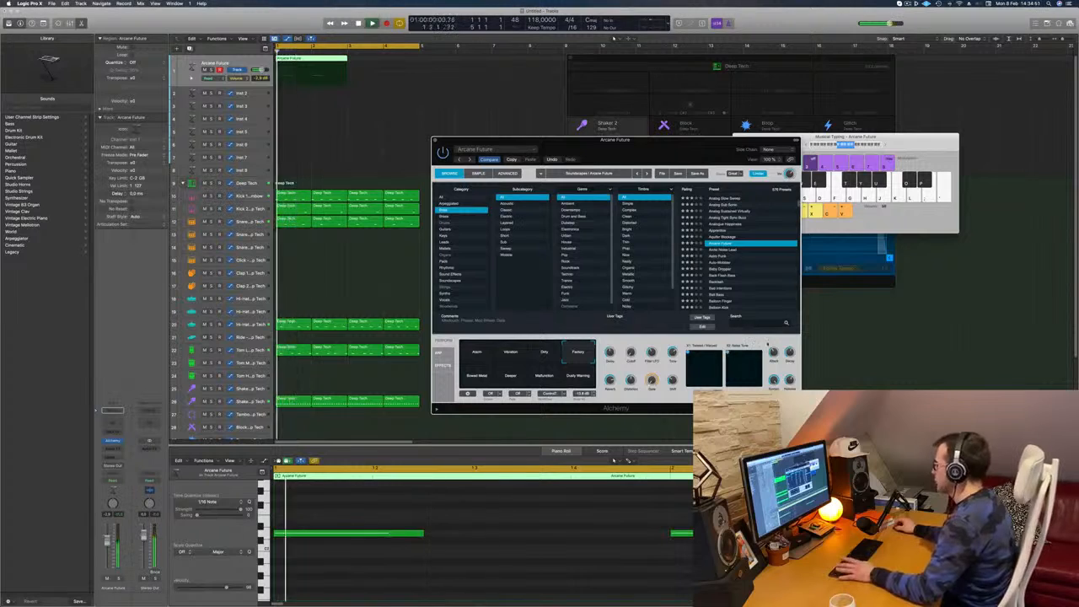
Copy the two-bar Arcane Future region to bar 3 so the bass part fills all four bars
drag(726, 154, 807, 161)
drag(321, 61, 394, 65)
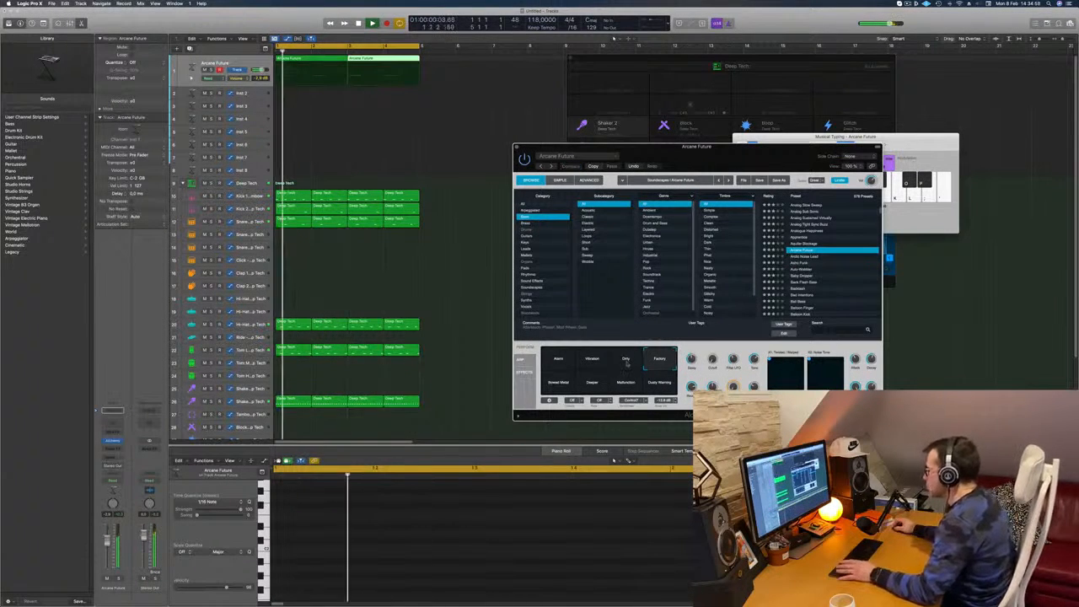
click(593, 166)
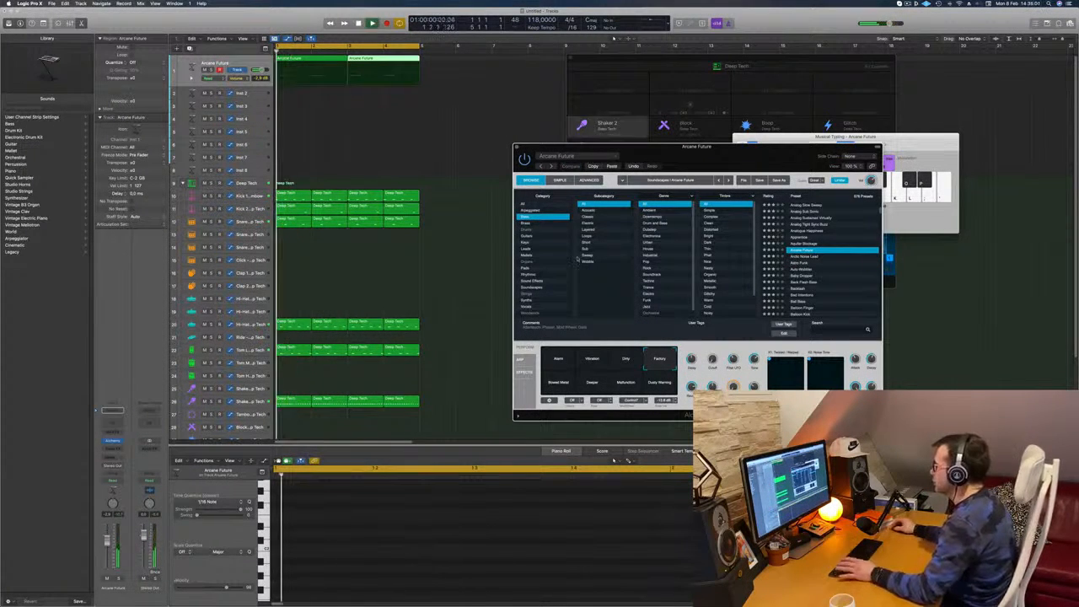
Choose the Dirty variation for Arcane Future in Alchemy, listen to it in the loop and close the instrument
click(624, 361)
key(space)
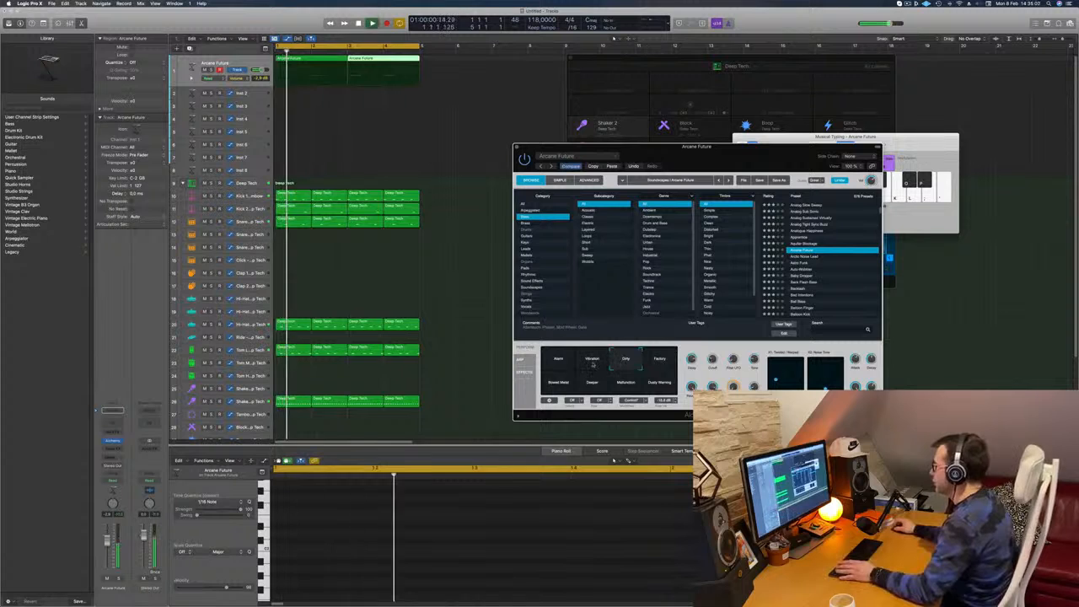
drag(749, 157, 715, 134)
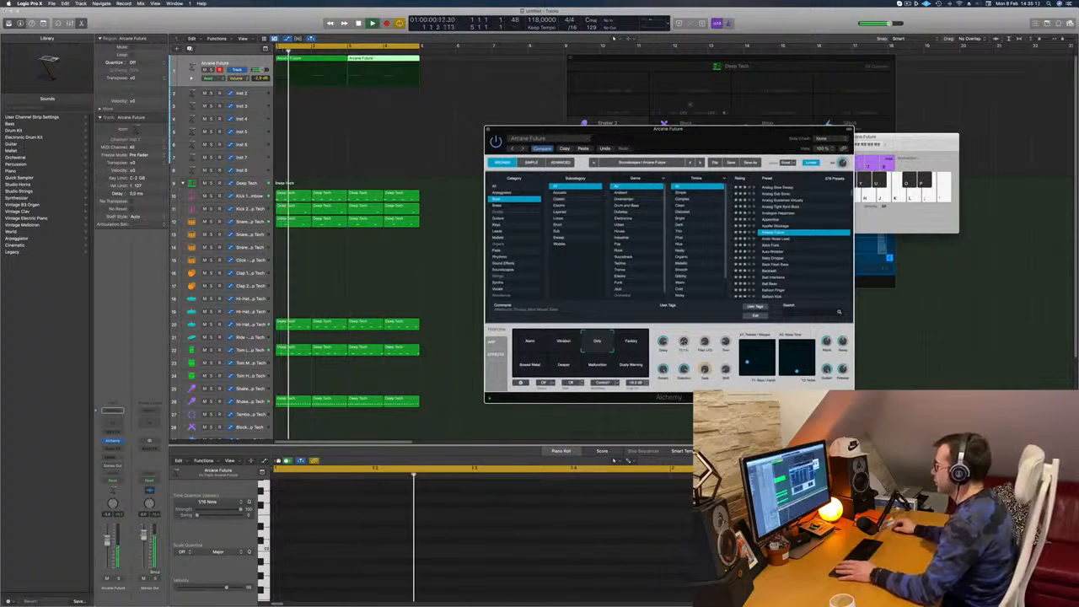
drag(716, 130, 833, 120)
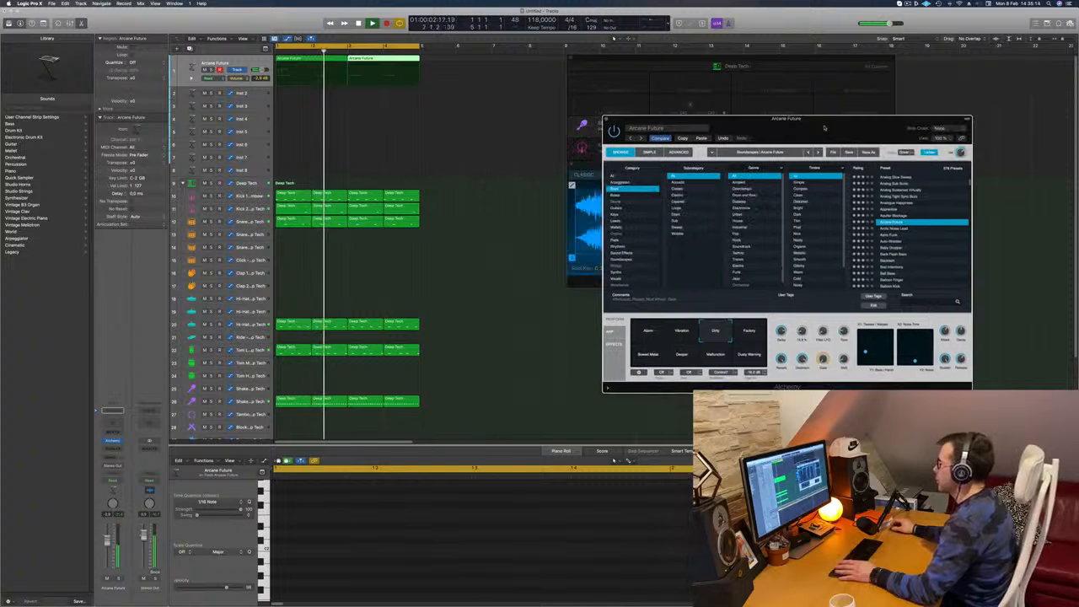
click(605, 119)
key(space)
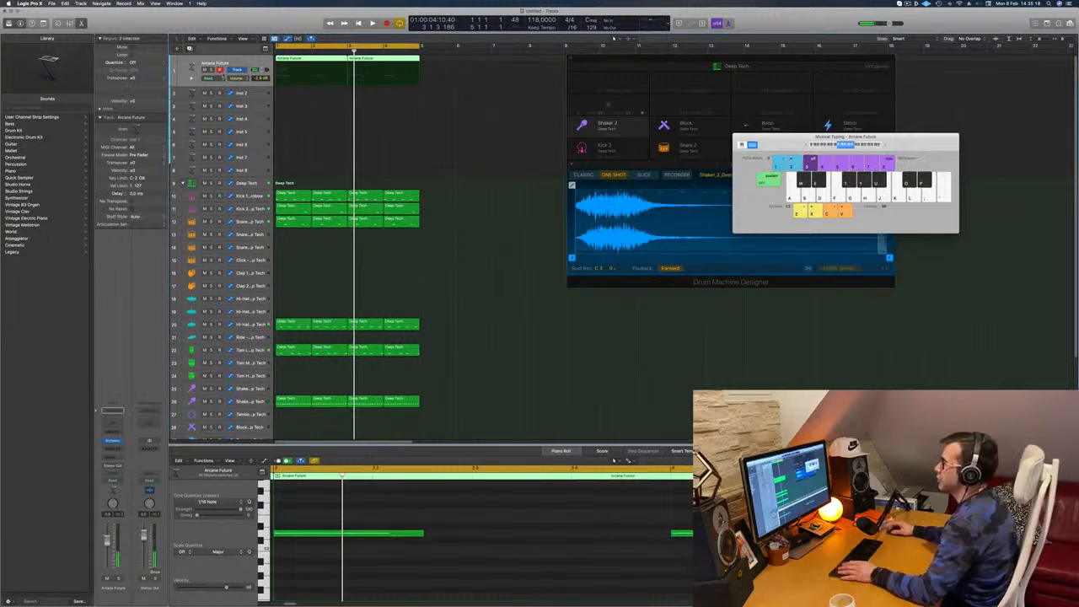
Duplicate the Arcane Future track and copy both of its two-bar regions onto the new track
key(super+d)
click(313, 63)
drag(309, 67, 307, 100)
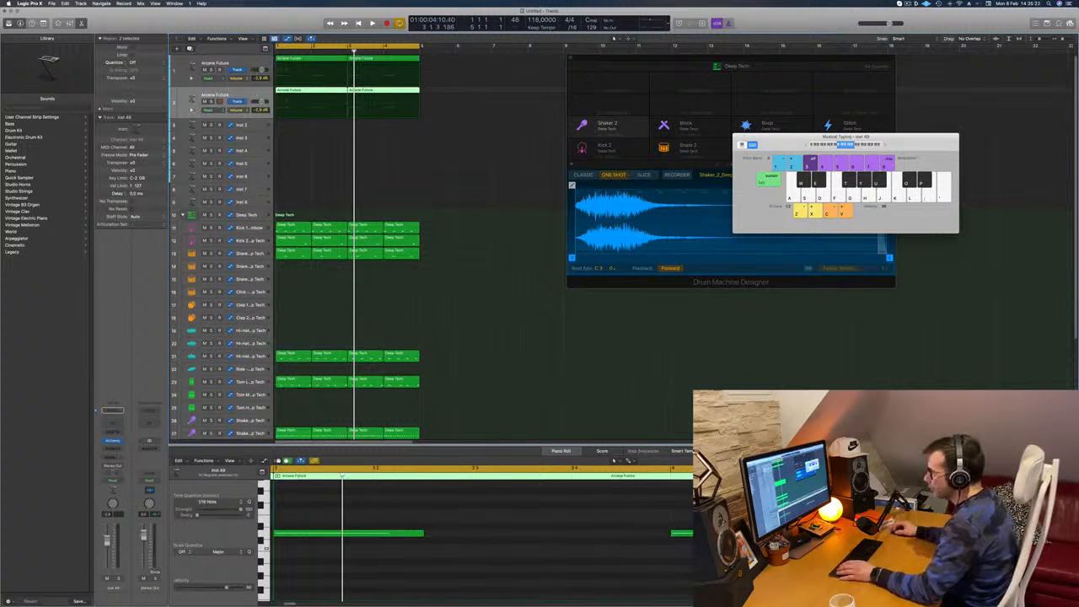
Load the 808 Bass preset in Alchemy on the duplicated track, play it with the loop and close the instrument
click(114, 441)
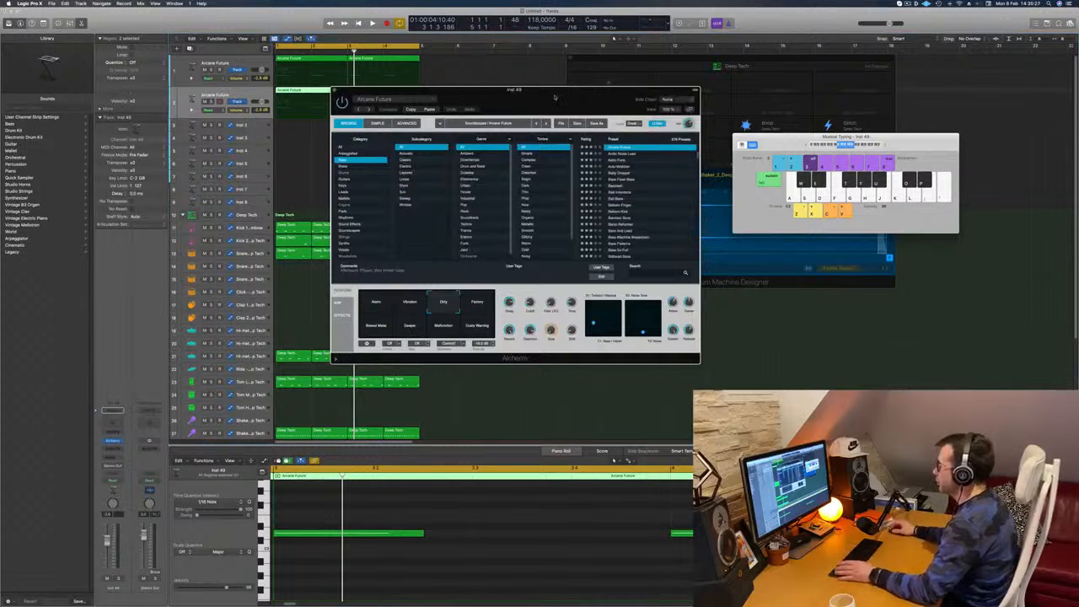
scroll(631, 165, up, 5)
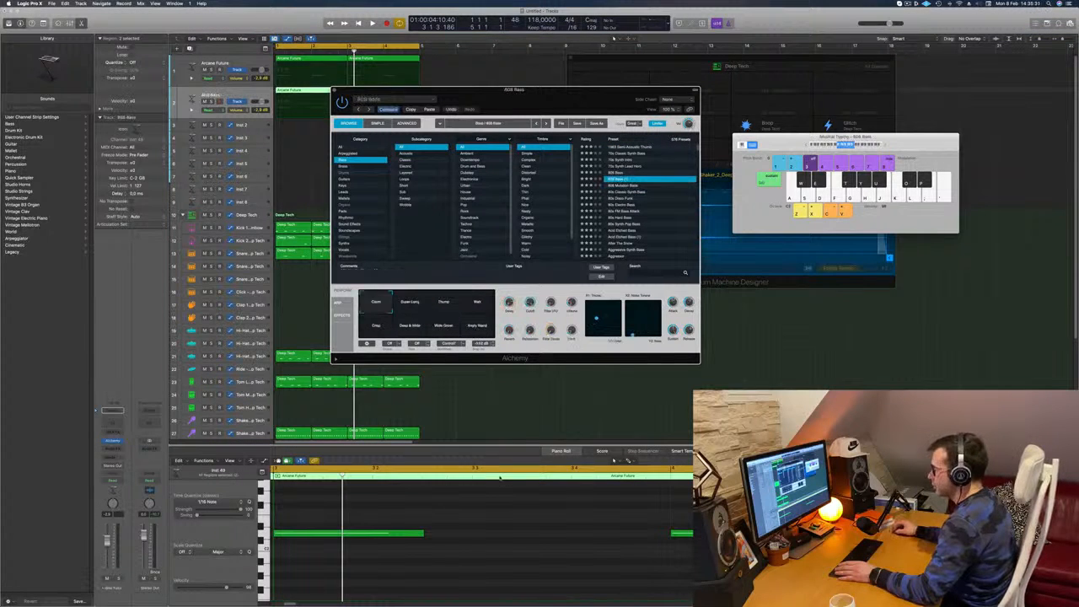
key(space)
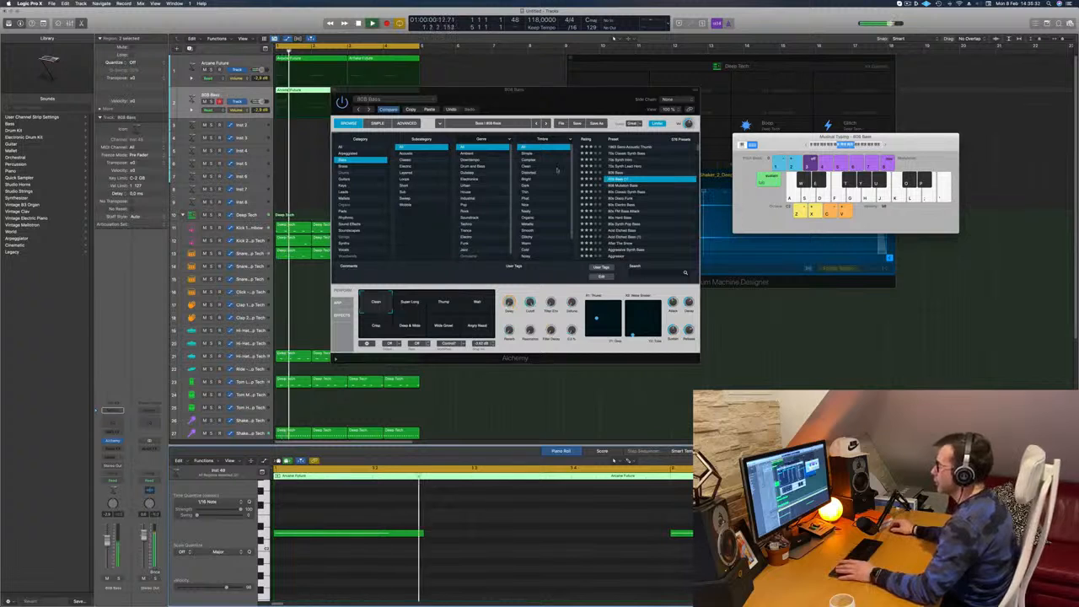
drag(540, 100, 645, 103)
click(463, 99)
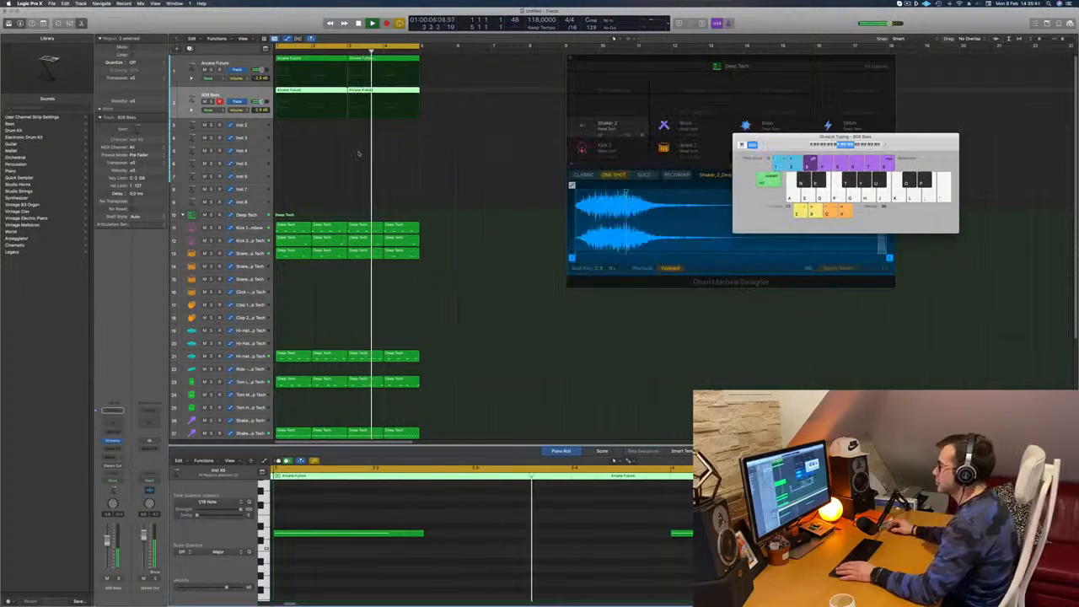
Examine the open hi-hat track and its pattern while the loop plays
scroll(253, 320, down, 3)
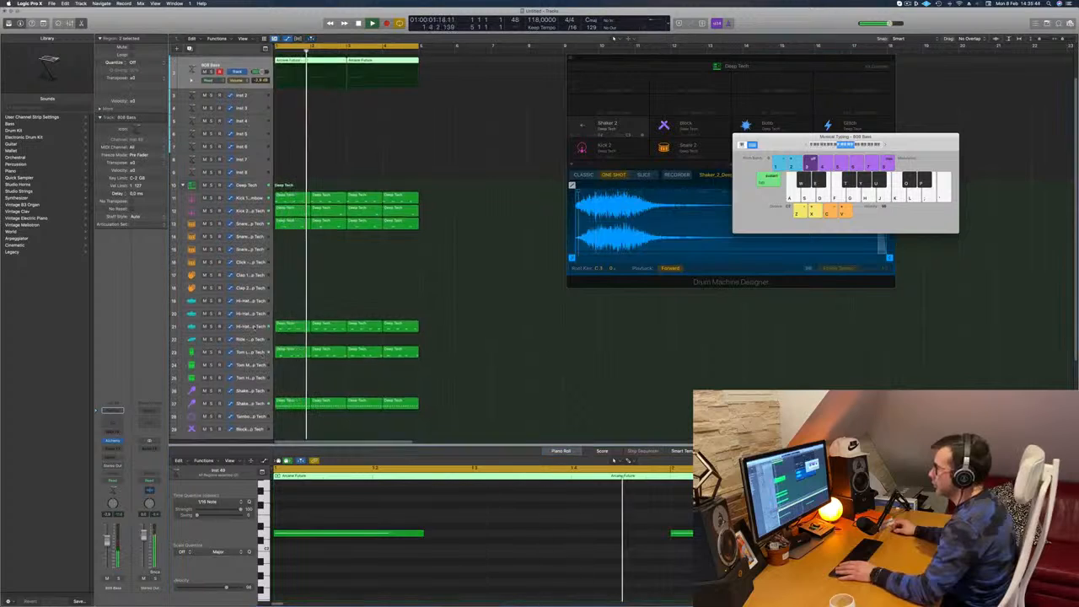
click(248, 326)
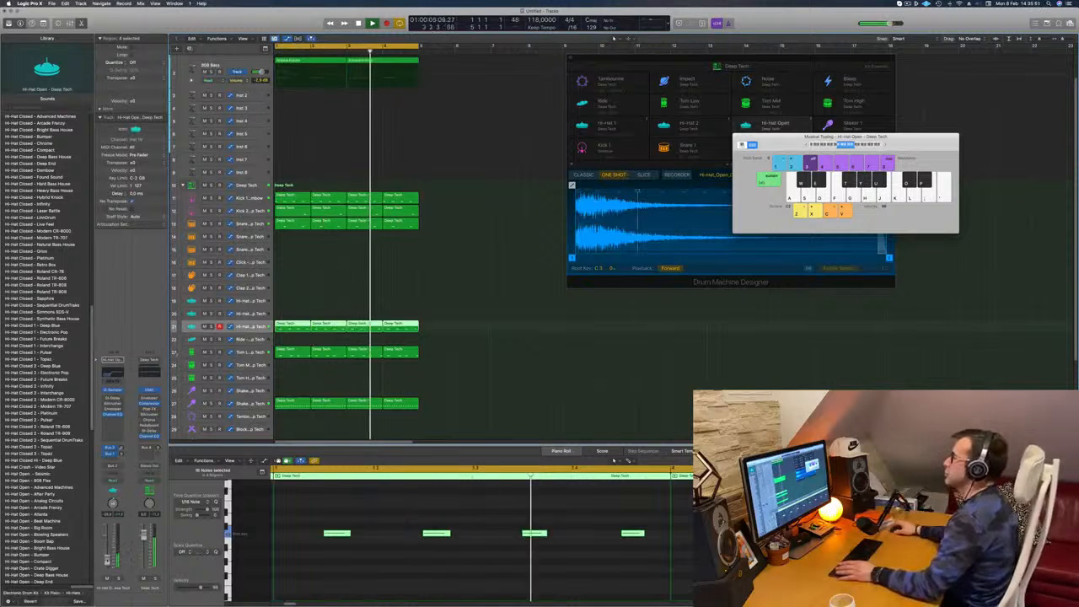
scroll(491, 178, up, 3)
click(475, 180)
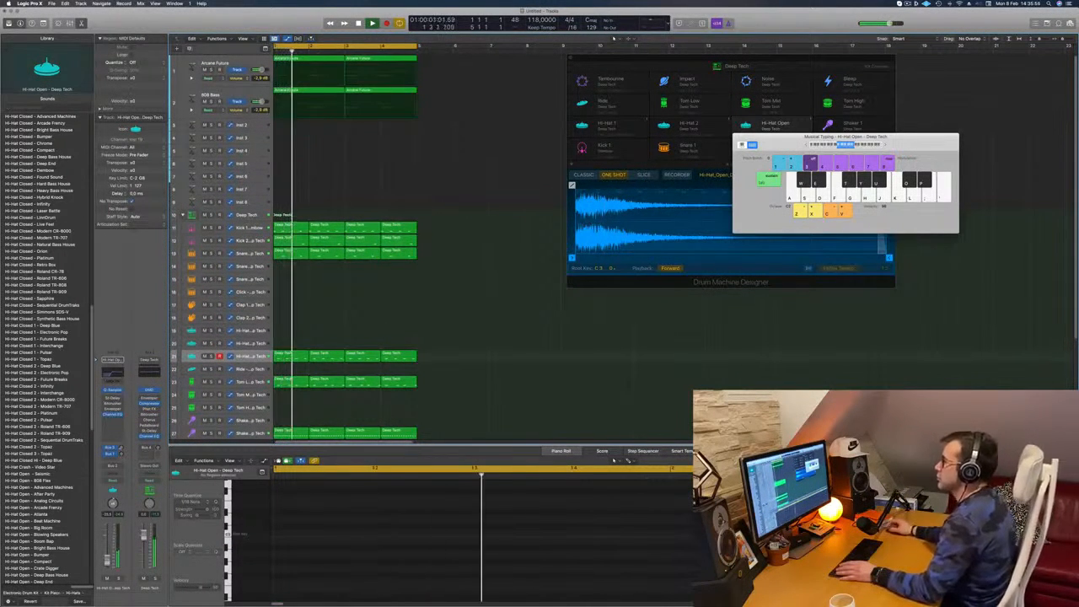
Copy the first two-bar region of the 808 Bass track down to the Inst 2 track
click(241, 93)
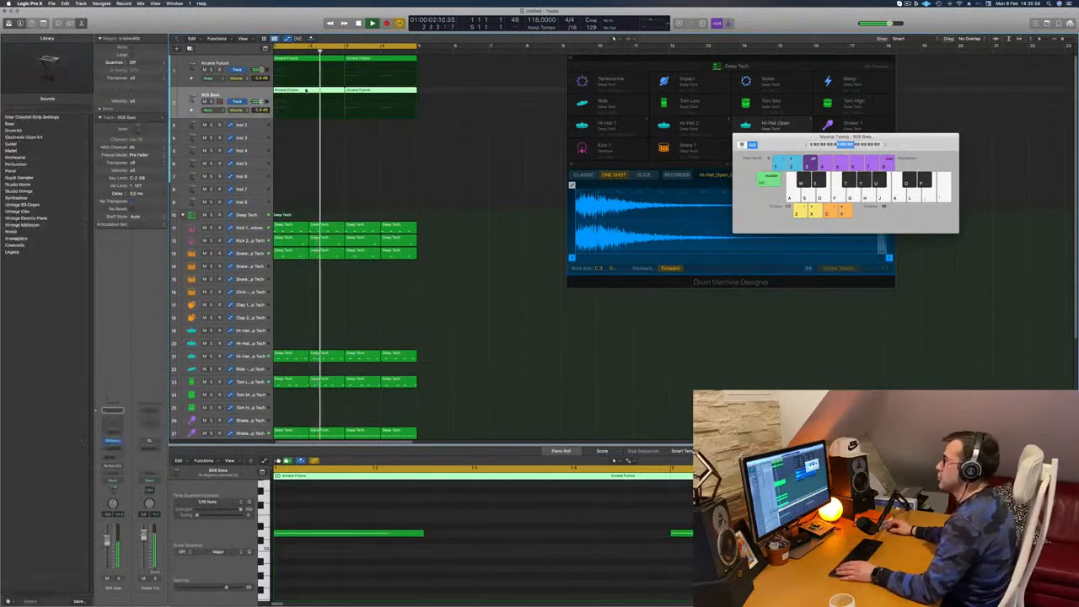
click(335, 127)
drag(309, 90, 304, 127)
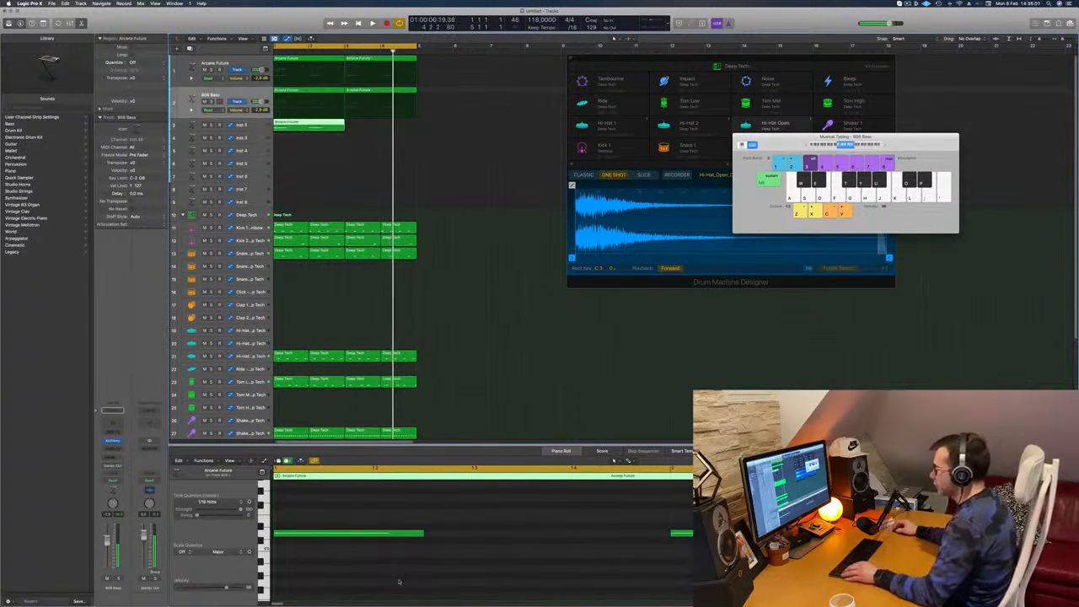
Shorten the notes in the Inst 2 region and duplicate them into an eighth-note pattern across three pitches
click(262, 532)
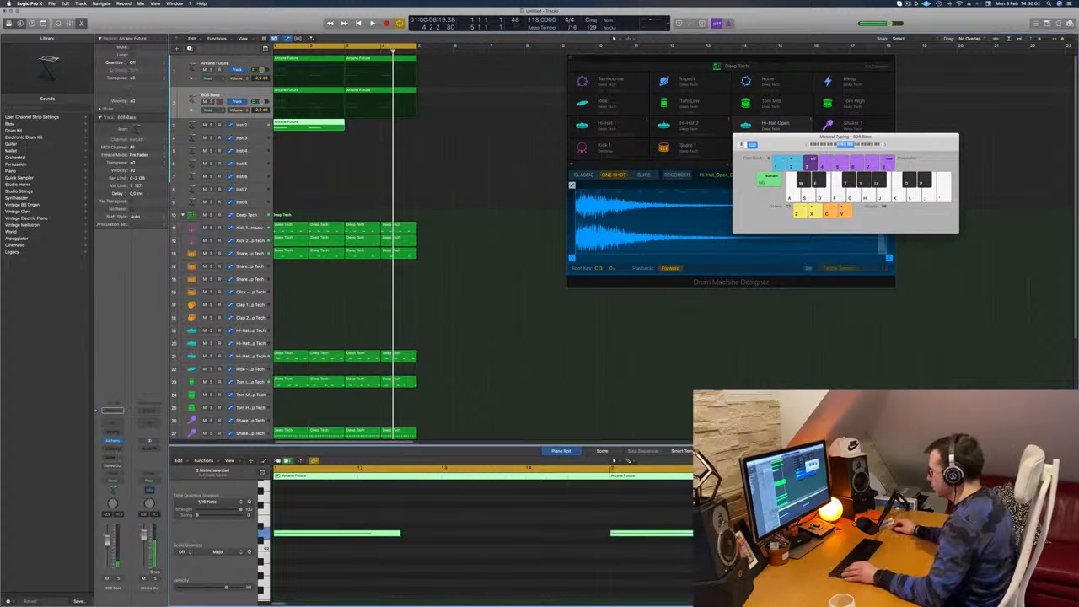
drag(646, 543, 610, 546)
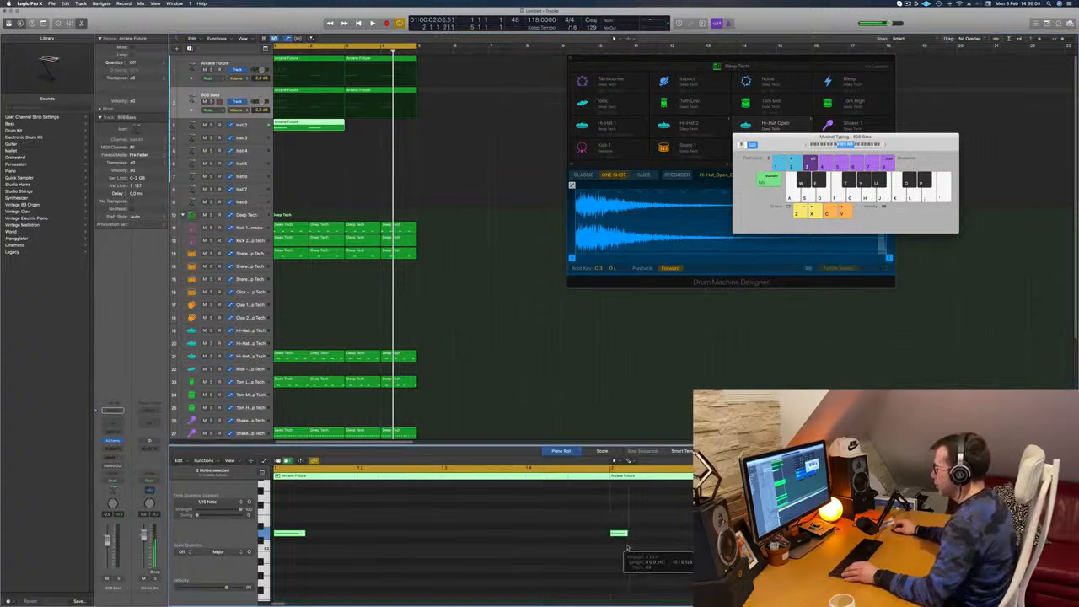
drag(293, 534, 414, 521)
drag(290, 533, 459, 537)
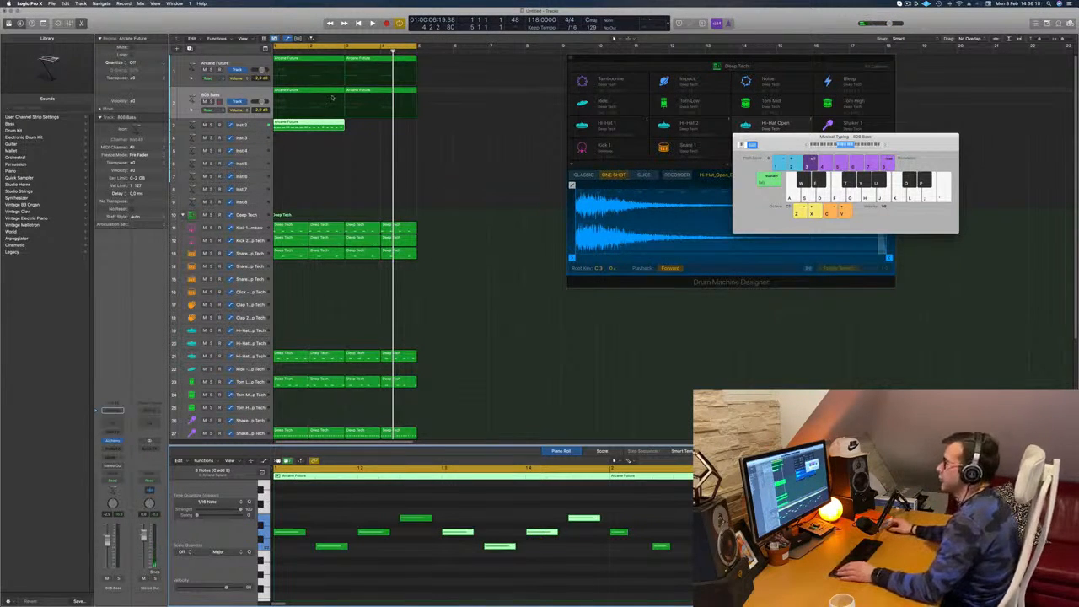
Copy the Inst 2 pattern region to bar 3 and shift all notes in both regions to another octave
mouse_move(306, 123)
mouse_down()
mouse_move(377, 124)
mouse_move(303, 131)
mouse_up()
click(401, 587)
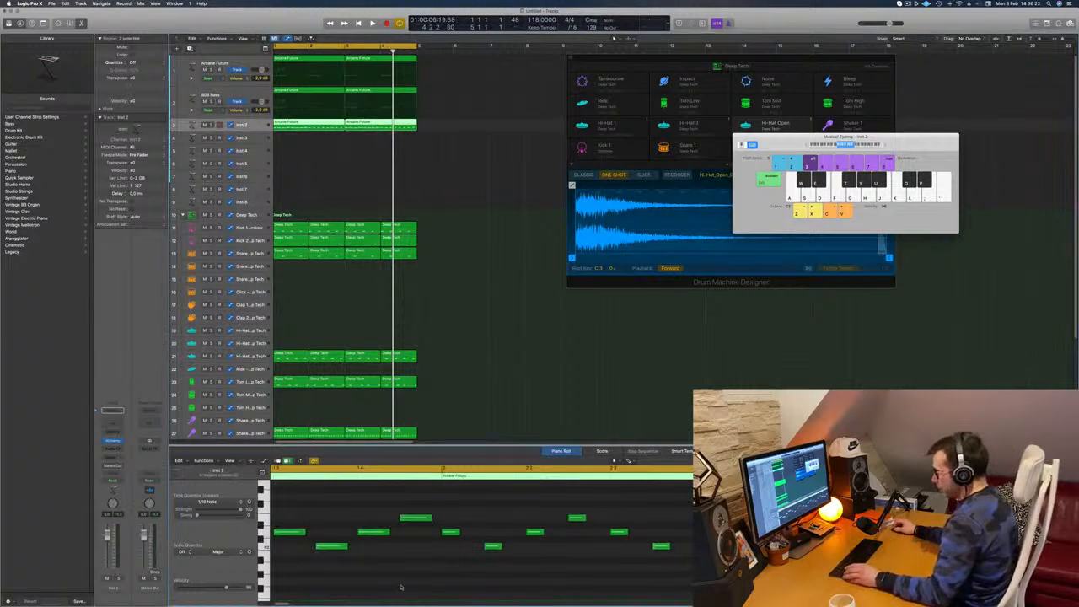
key(Delete)
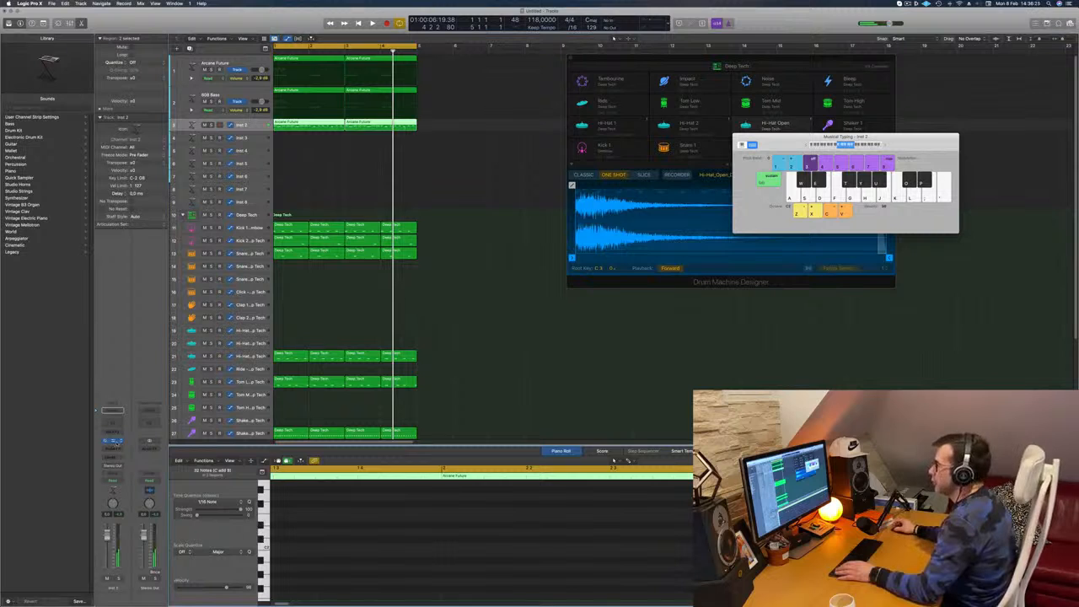
Open Alchemy on the Inst 2 track, load the 80s Digital Piano preset from the Keys category and play the loop
click(115, 441)
drag(528, 99, 612, 134)
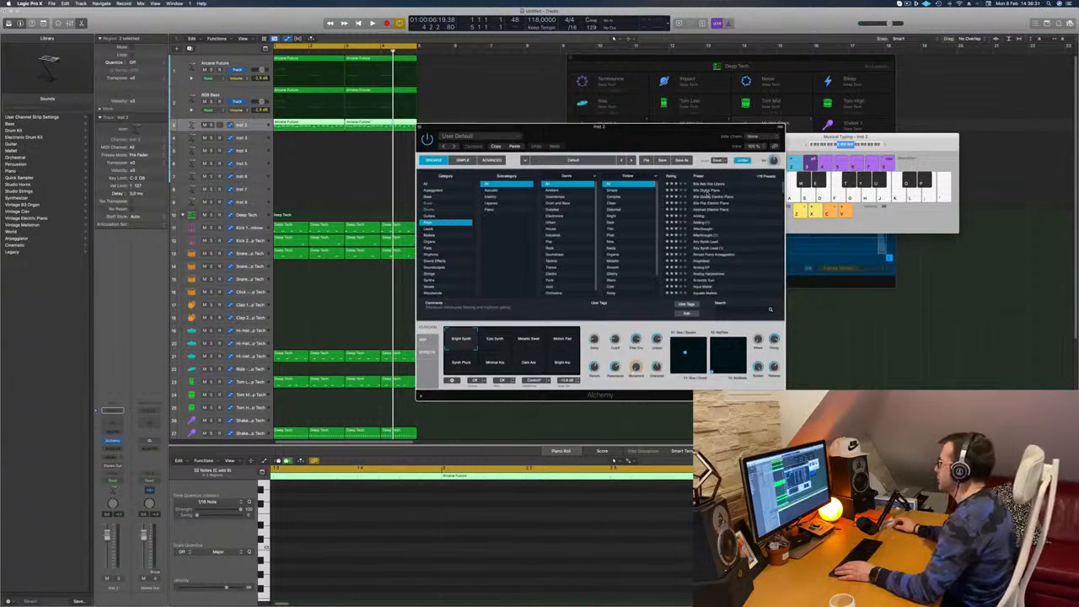
click(708, 191)
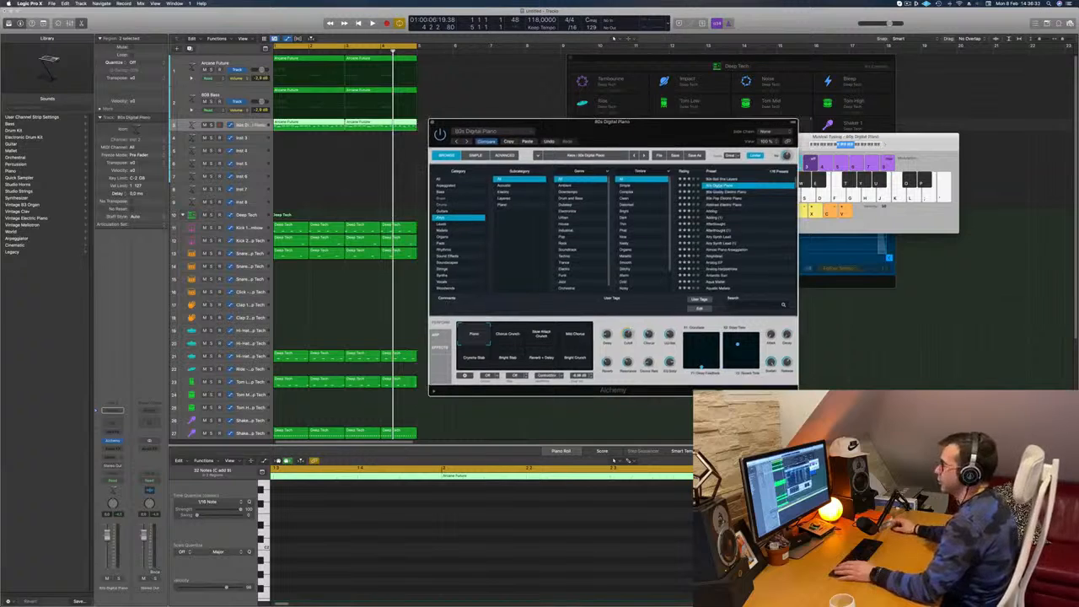
key(space)
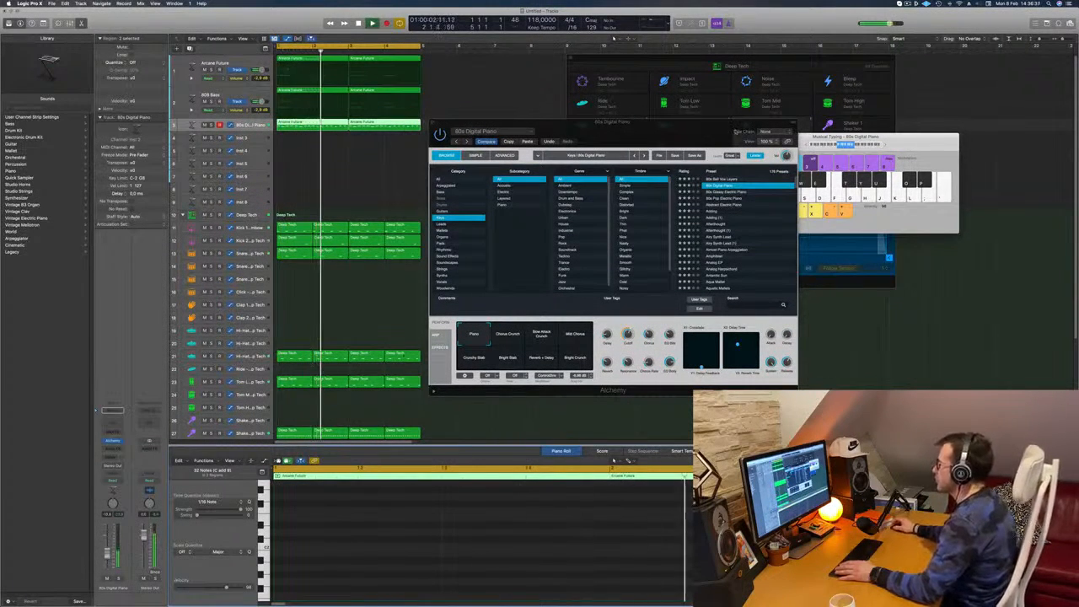
Audition the 80s Glassy Electric Piano preset while the loop plays
click(696, 139)
key(Down)
drag(696, 139, 621, 129)
drag(547, 115, 721, 132)
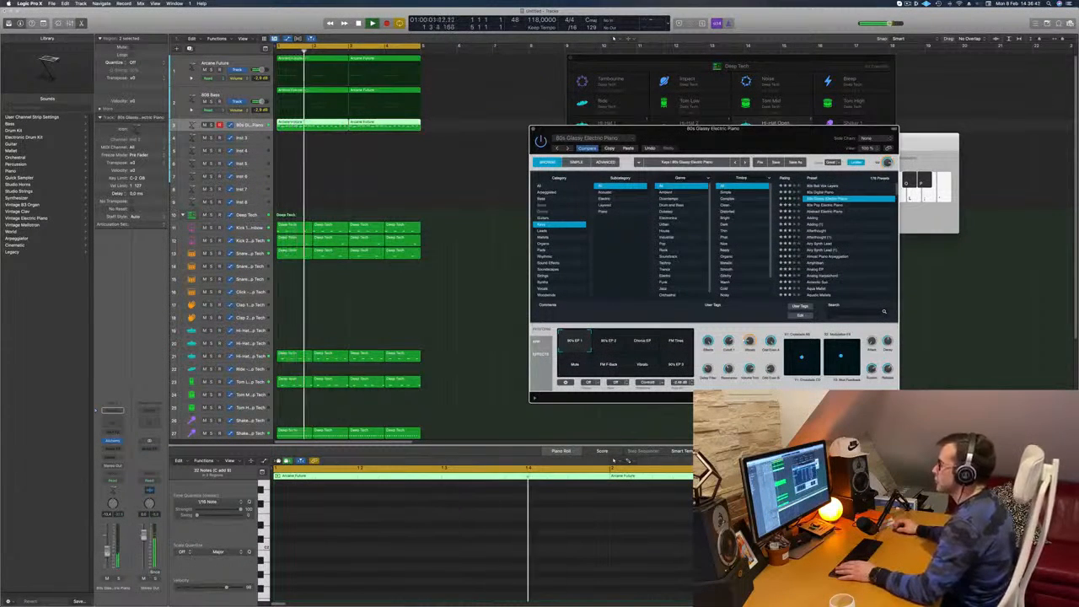
click(706, 101)
drag(656, 138, 523, 129)
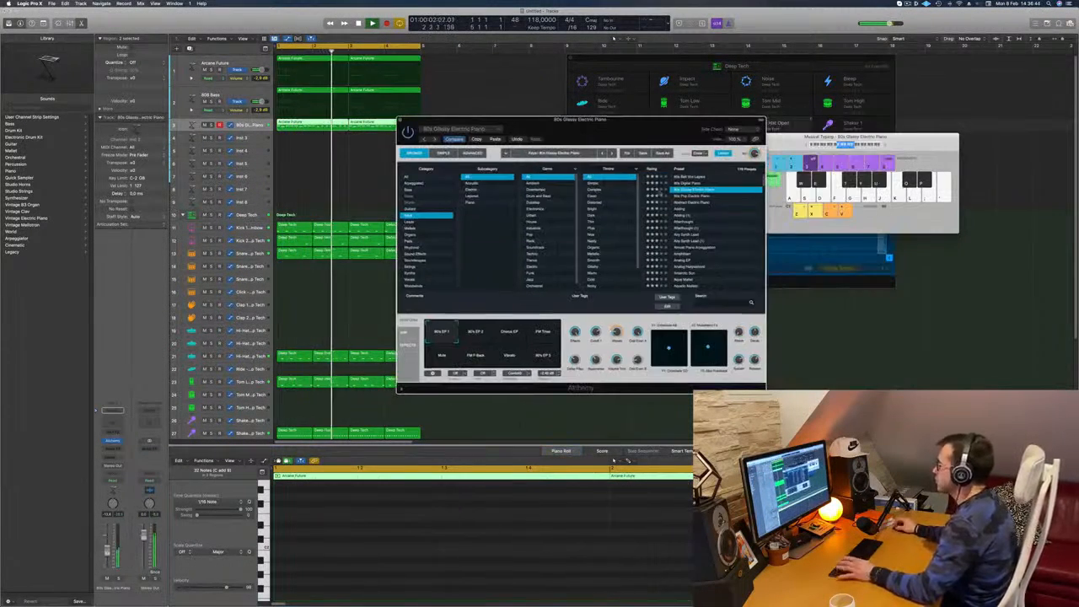
Audition the 80s Pop Electric Piano, Abstract Electric Piano, Adding, Airy Synth Lead and Analog EP presets in the loop
click(664, 197)
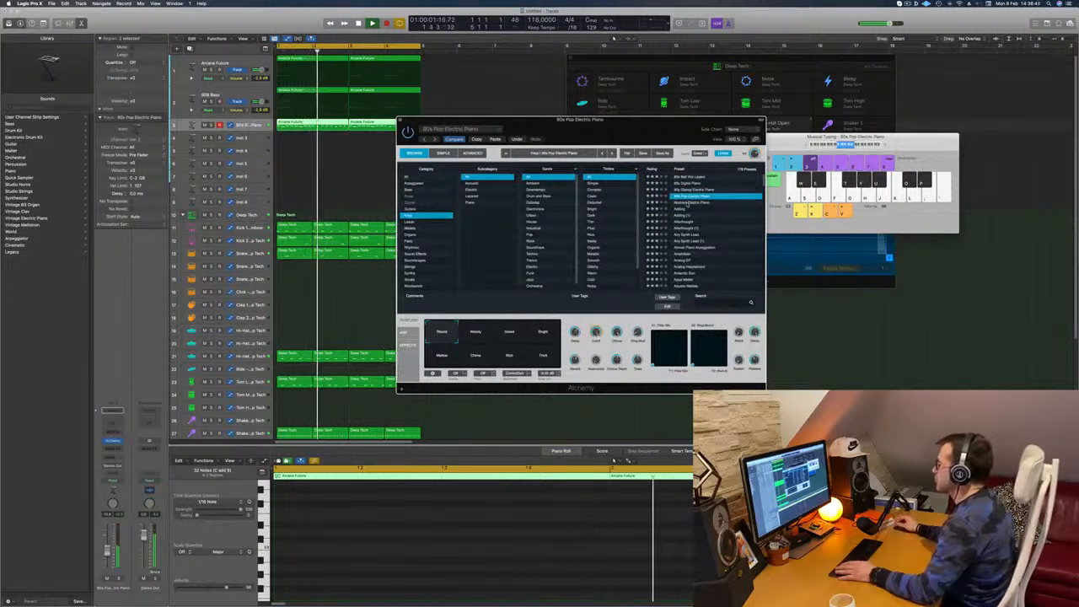
click(689, 203)
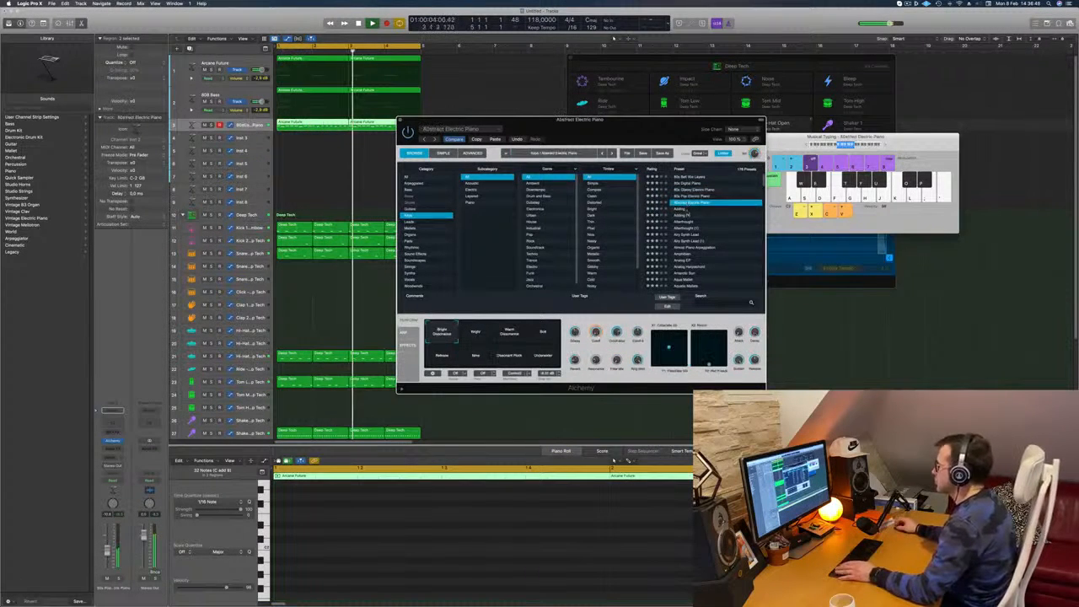
click(687, 216)
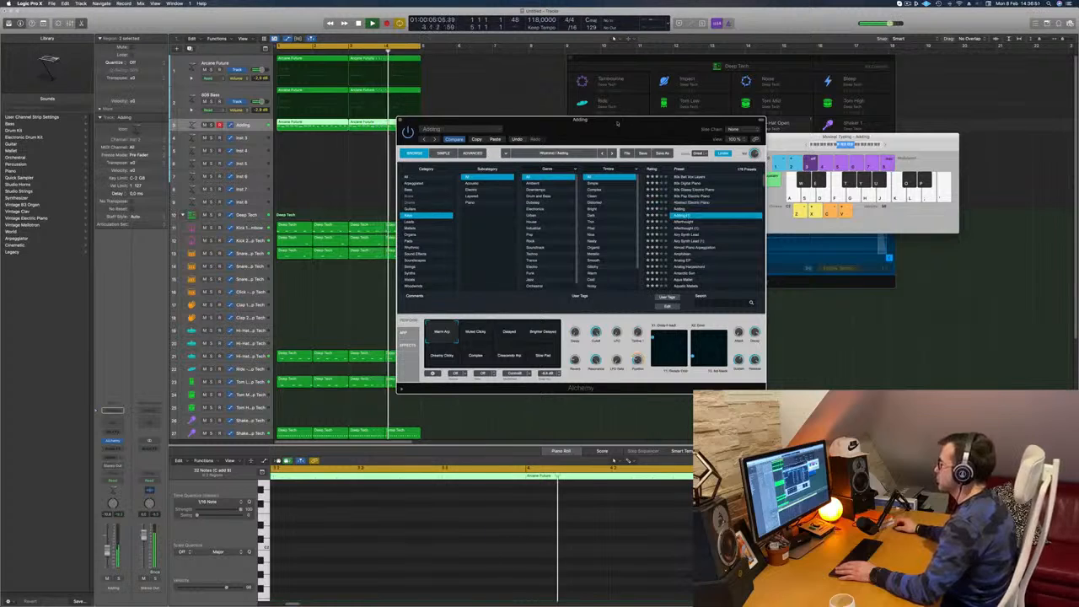
drag(723, 217, 739, 210)
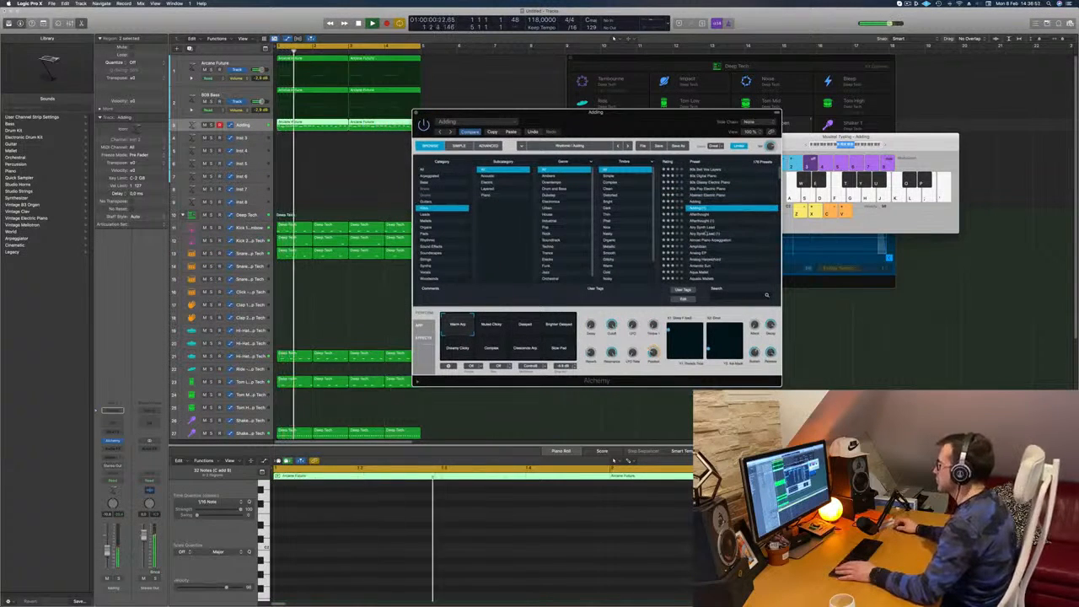
click(700, 228)
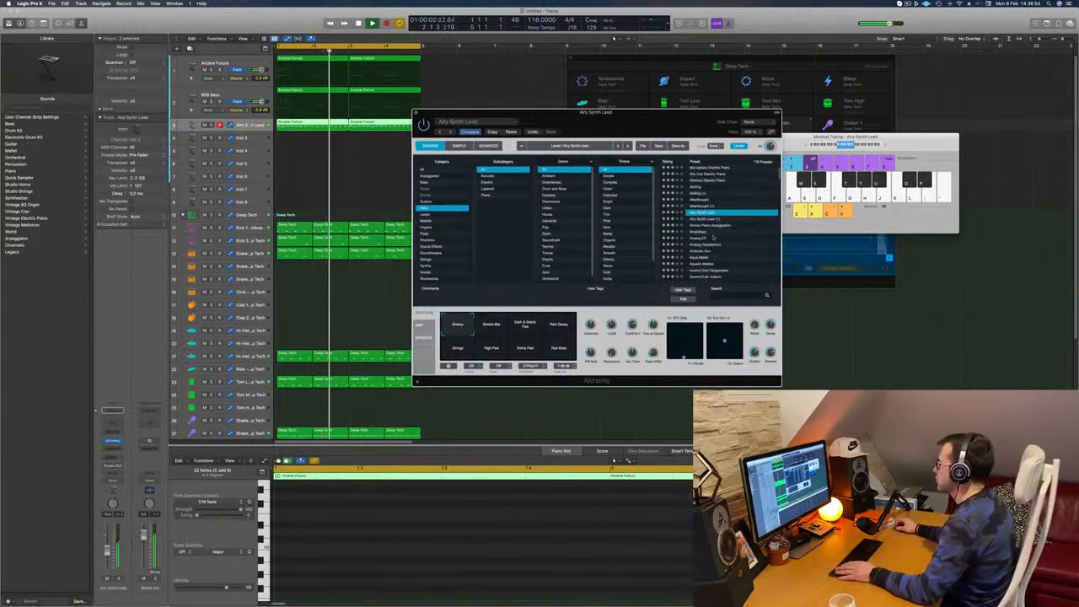
click(701, 238)
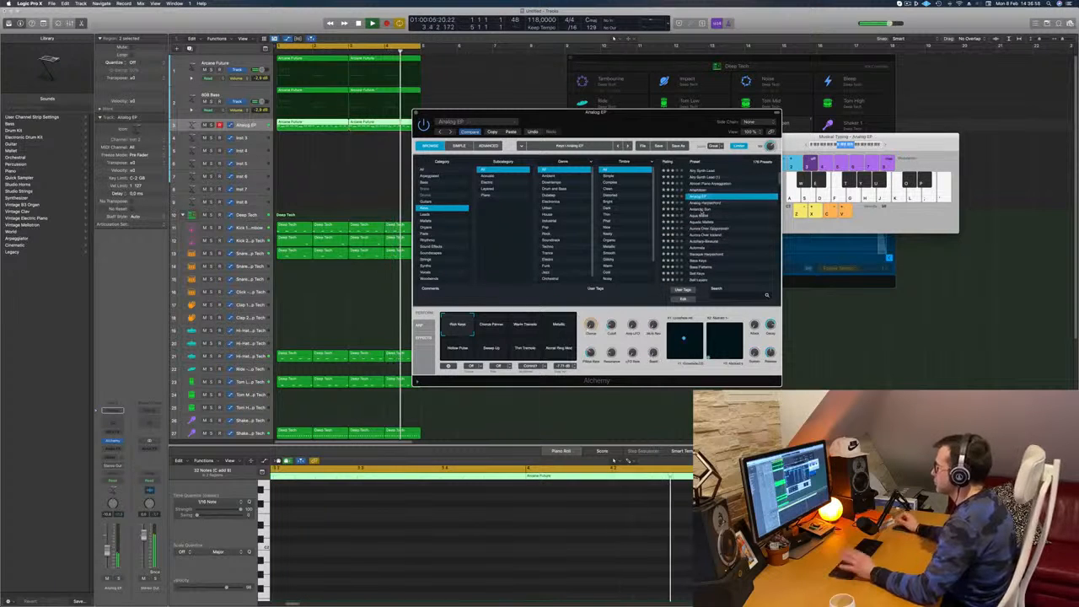
Load the Antarctic Sun preset and compare its variations, settling on High Resonance
click(702, 211)
drag(676, 114, 709, 88)
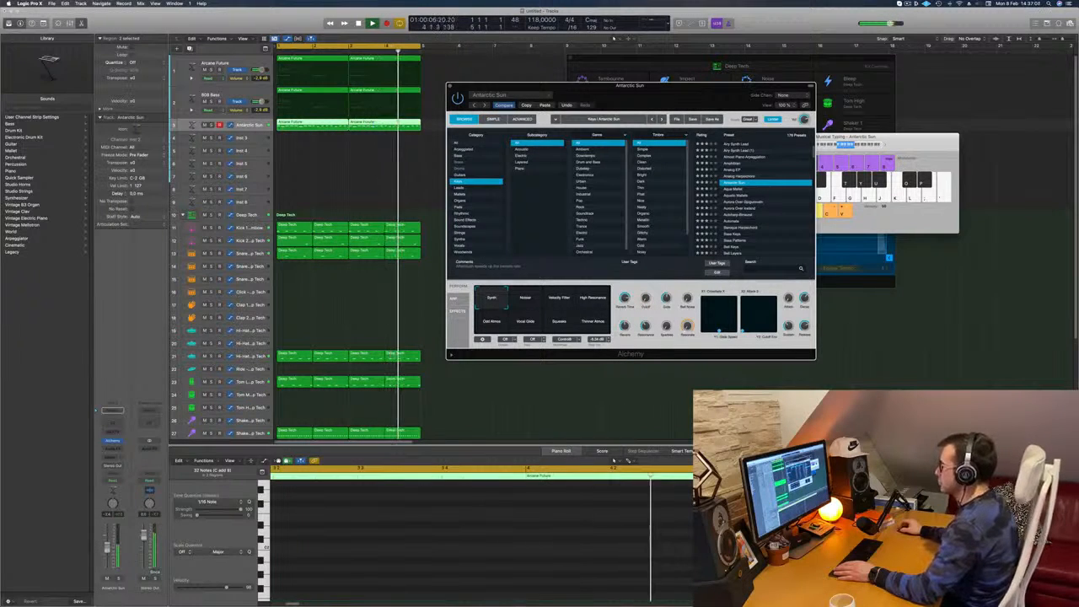
click(521, 300)
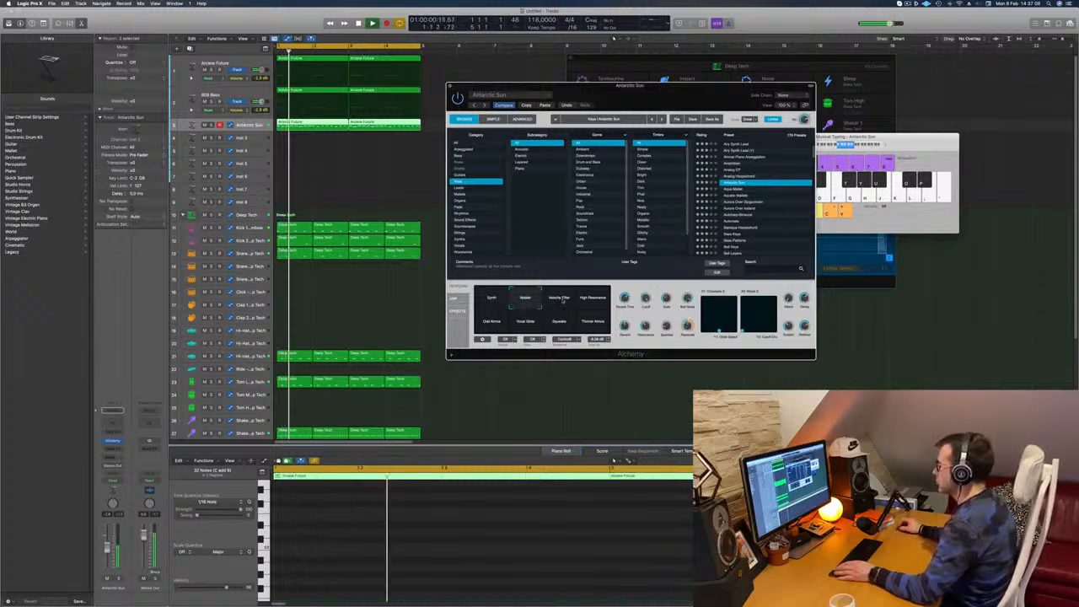
click(564, 301)
click(588, 301)
Adjust the Antarctic Sun track's volume while the loop plays
mouse_move(594, 86)
mouse_down()
mouse_move(622, 83)
mouse_move(534, 80)
mouse_move(589, 80)
mouse_up()
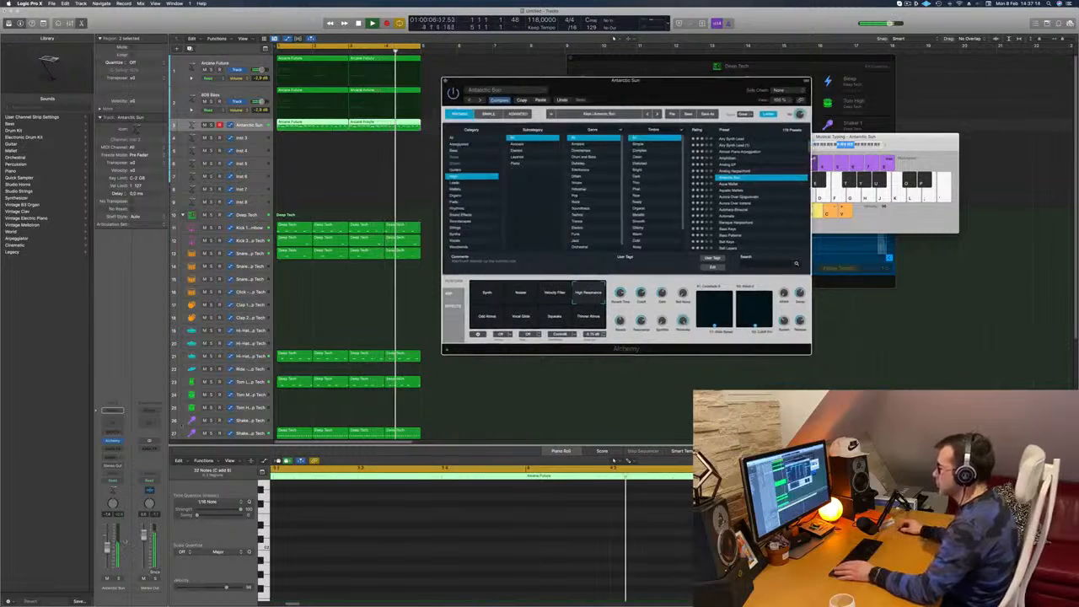
click(107, 549)
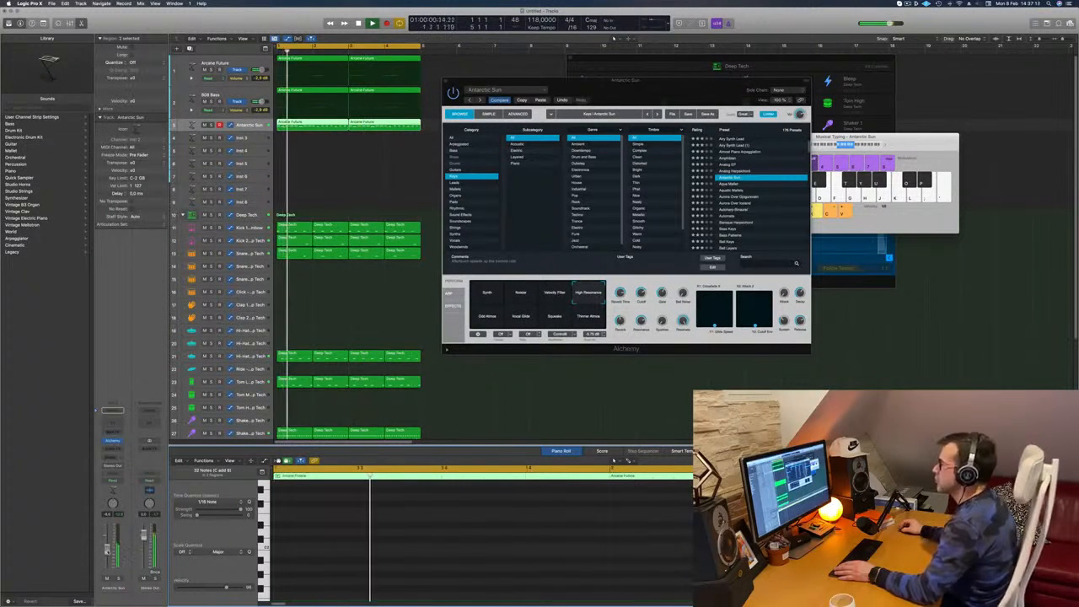
drag(689, 82, 653, 93)
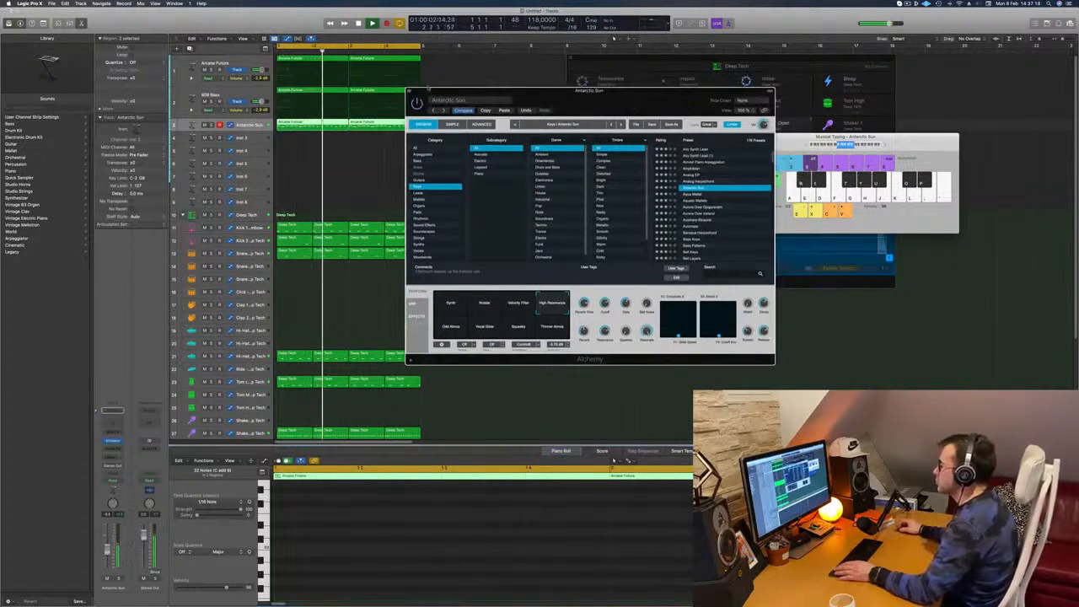
Close the Antarctic Sun instrument window, copy the track's first region onto the Inst 3 track, and stop playback
click(409, 91)
click(292, 165)
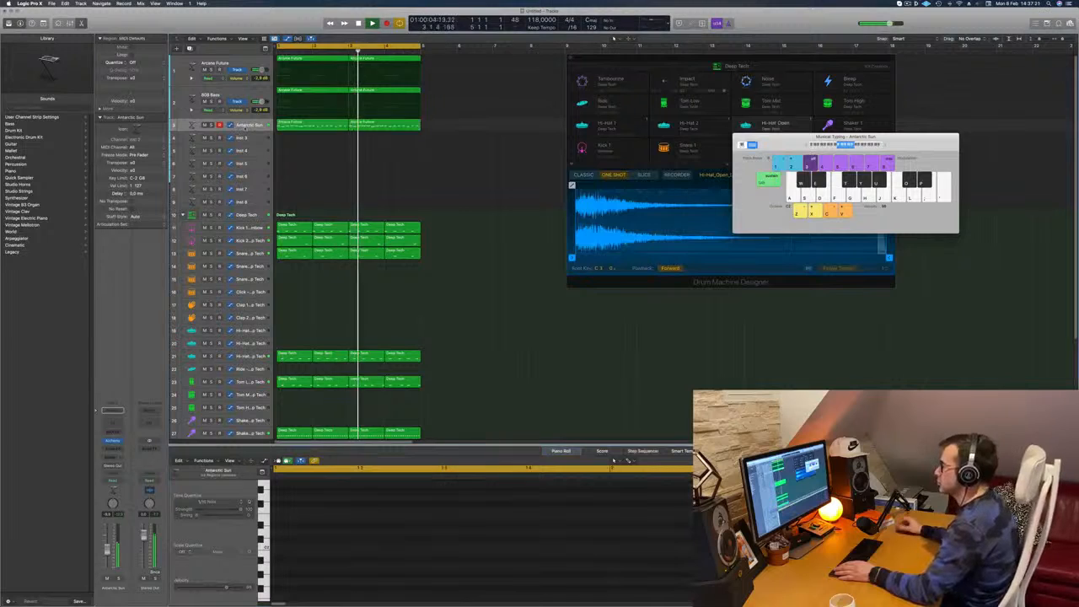
click(246, 126)
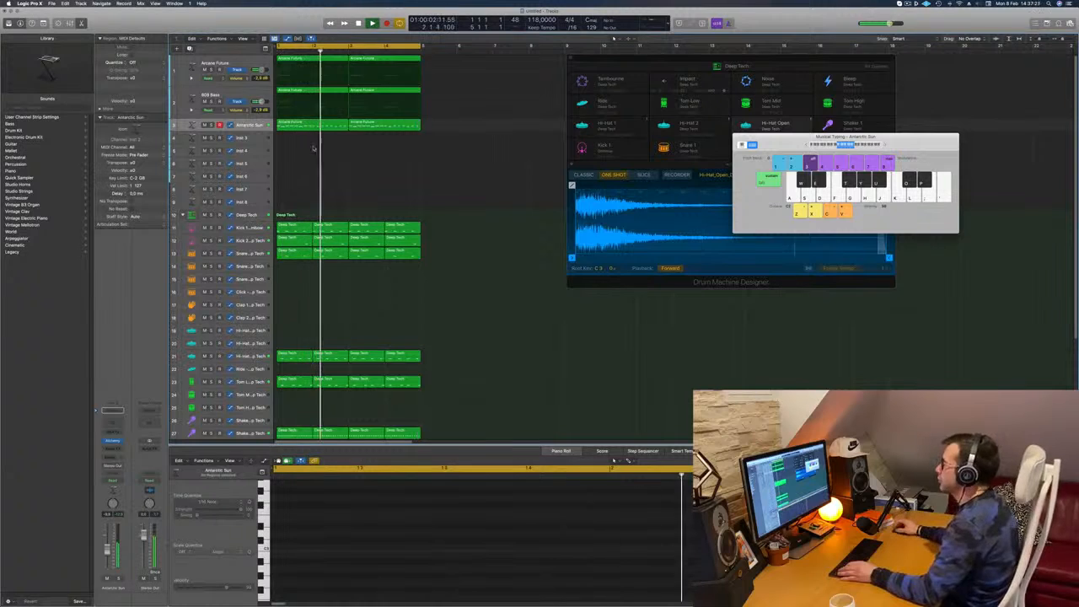
drag(314, 125, 315, 138)
key(space)
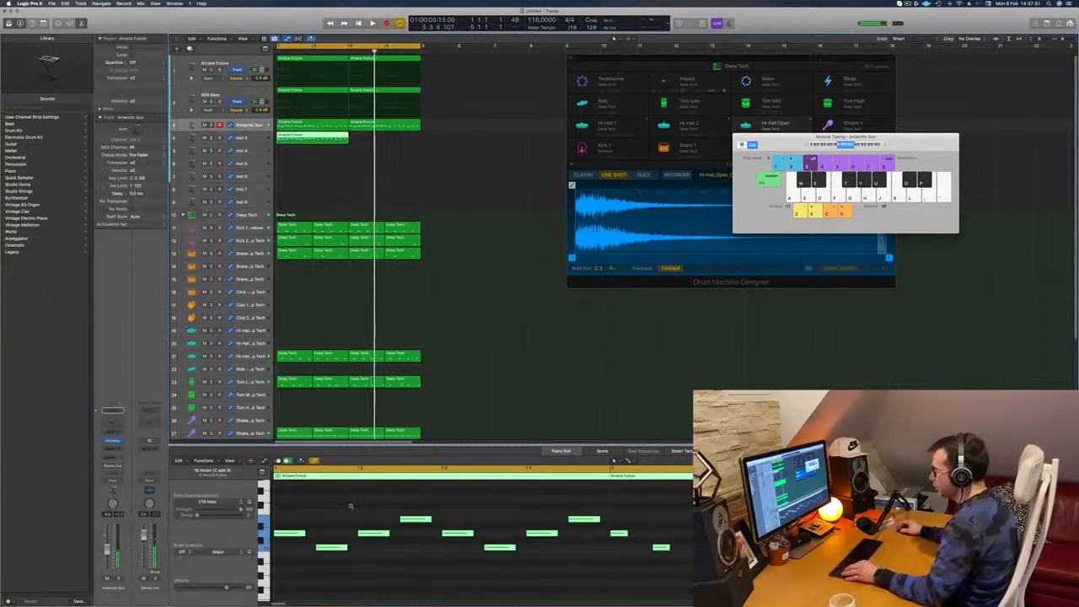
Delete the higher notes from the copied region on Inst 3, keeping only the lowest-pitched notes, and select those remaining notes
scroll(352, 507, down, 1)
click(319, 510)
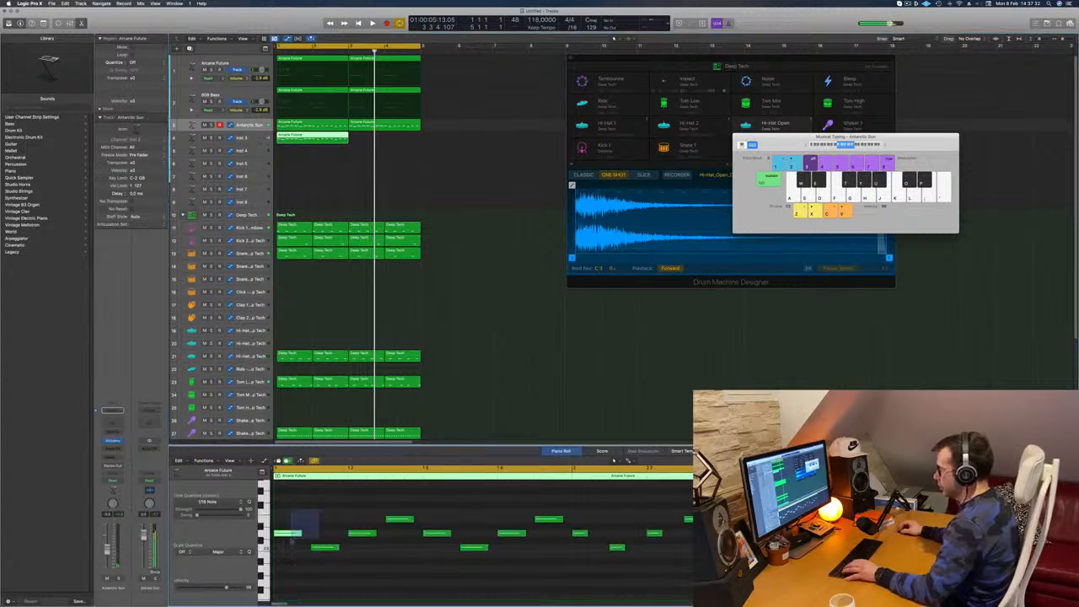
key(Delete)
drag(448, 538, 712, 536)
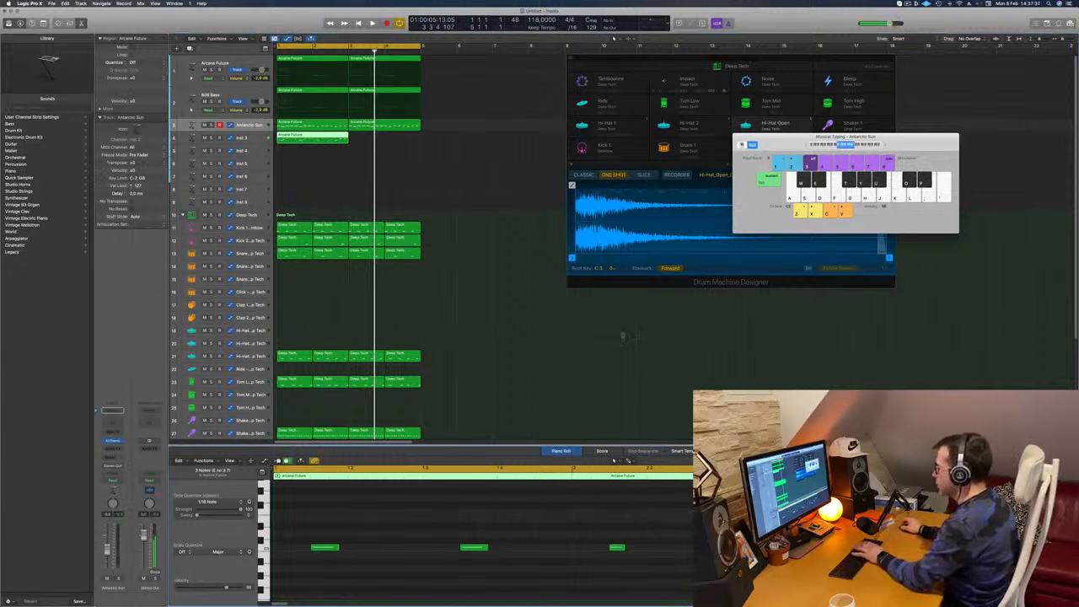
key(space)
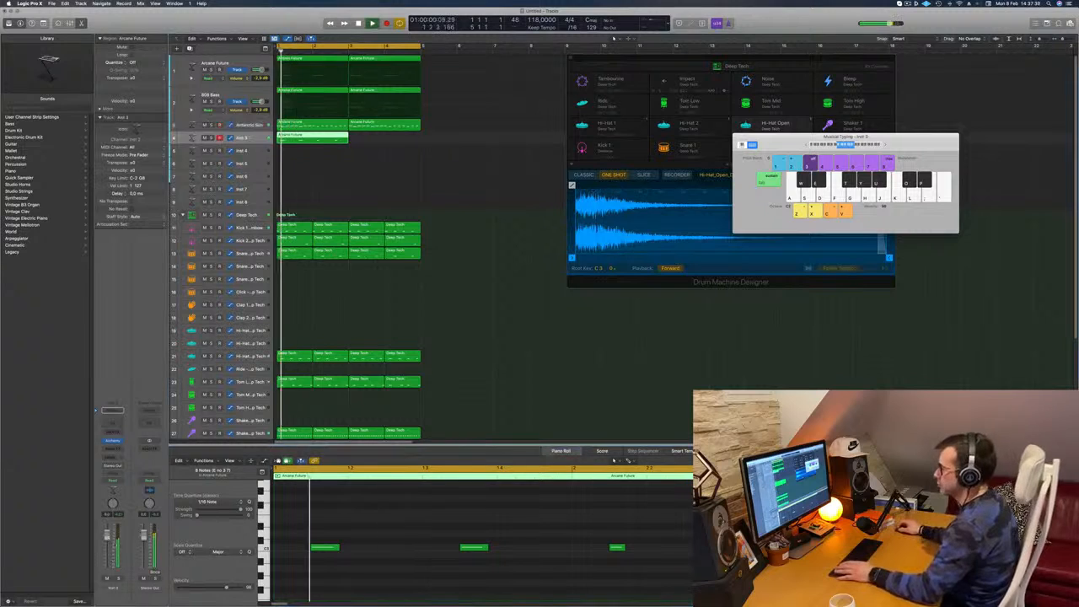
drag(314, 525, 725, 566)
key(space)
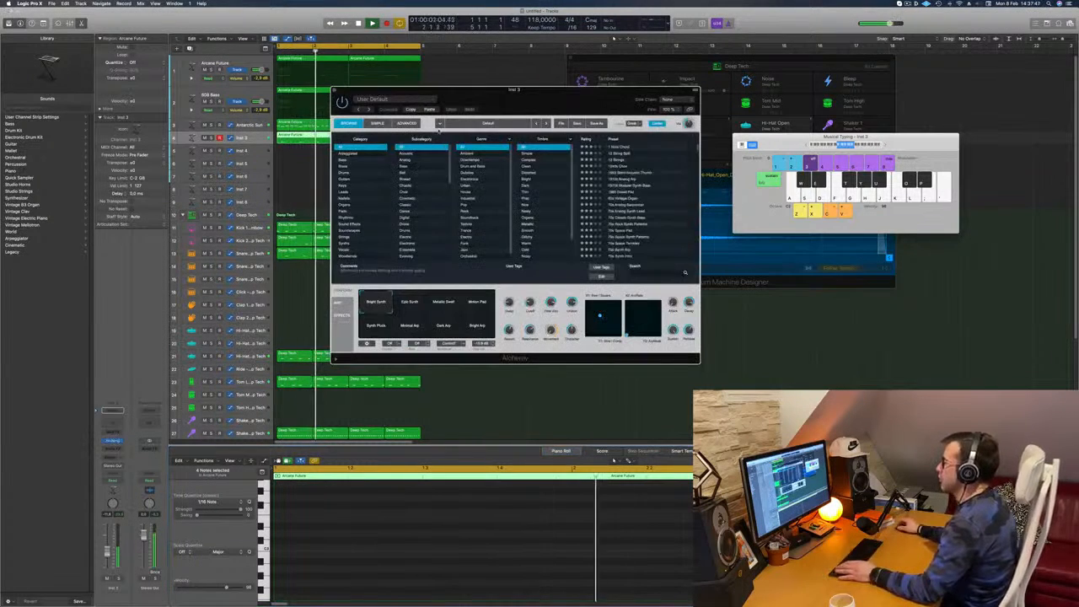
Audition the Alchemy brass presets Brass Response and Brass Section on the Inst 3 track while the loop plays
drag(517, 98, 531, 98)
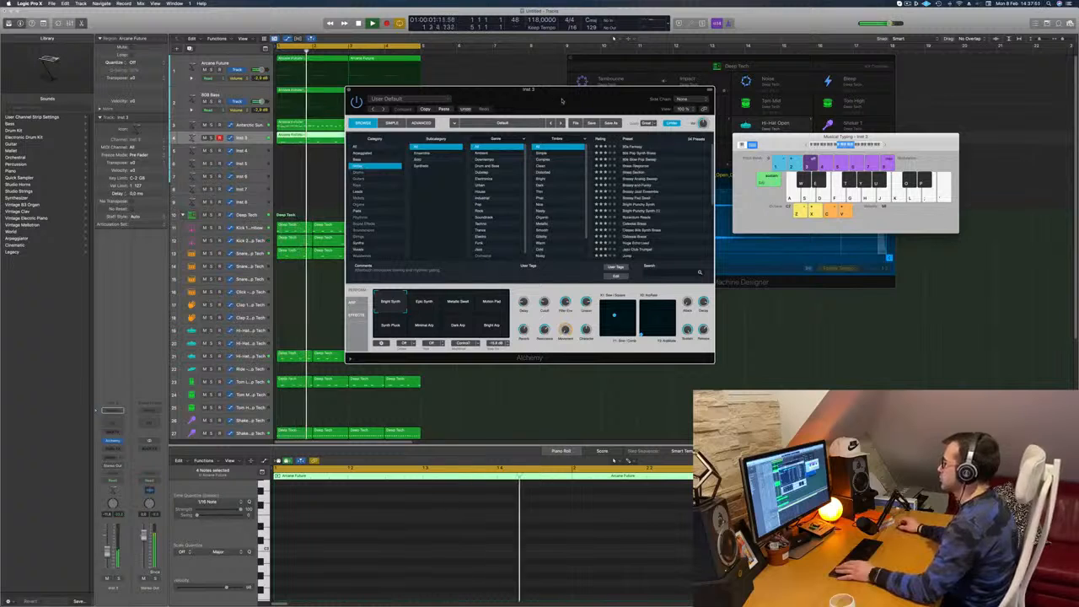
drag(562, 101, 610, 92)
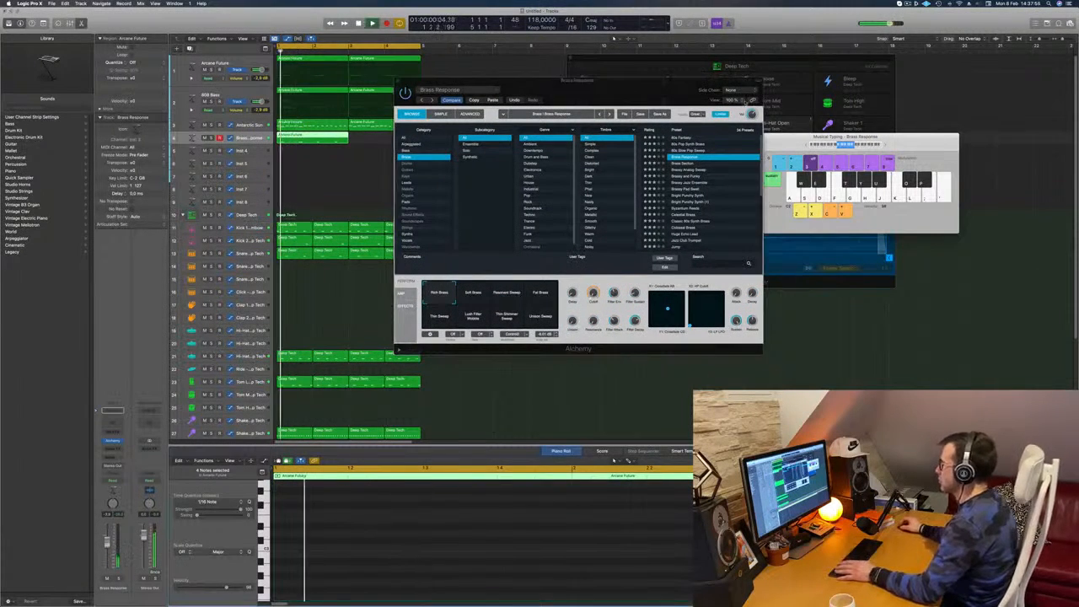
click(703, 163)
drag(646, 100, 697, 75)
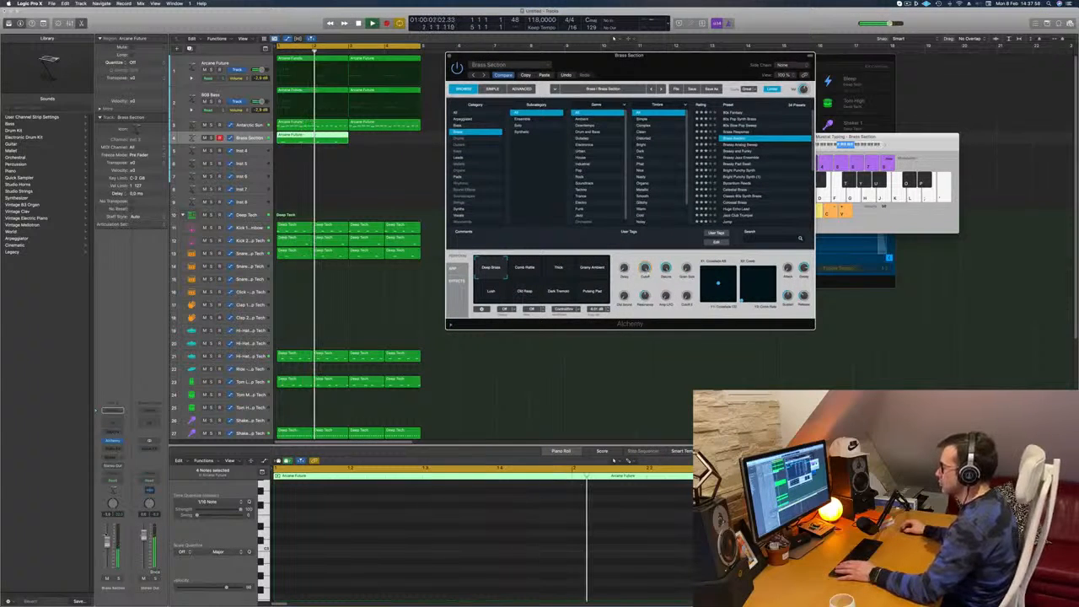
Audition the Bright Punchy Synth, Colossal Brass and Jump presets on the same track in the loop
click(746, 171)
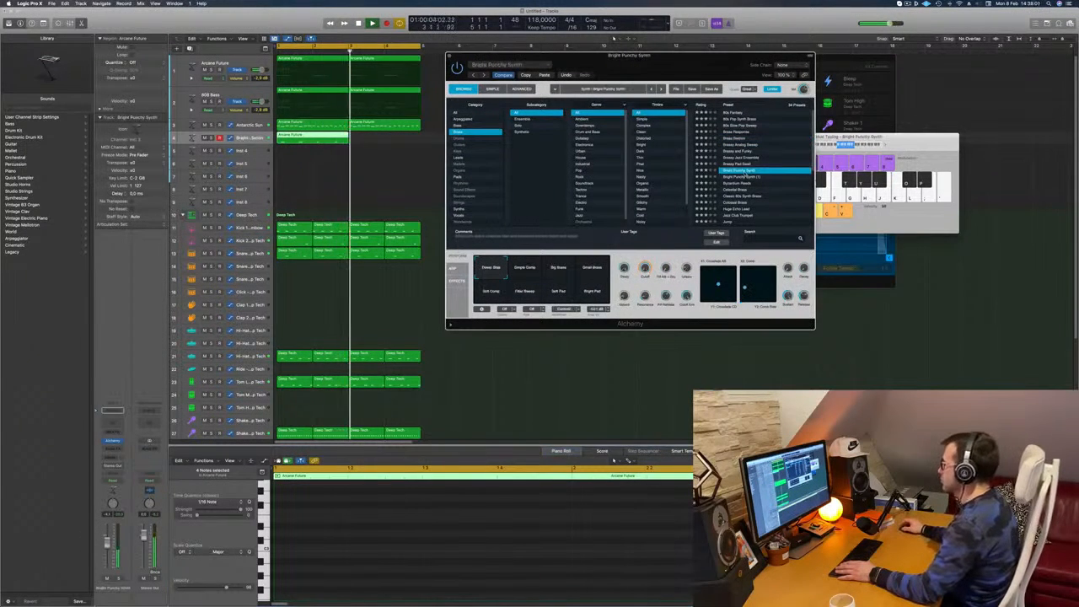
drag(718, 55, 713, 52)
scroll(757, 173, down, 5)
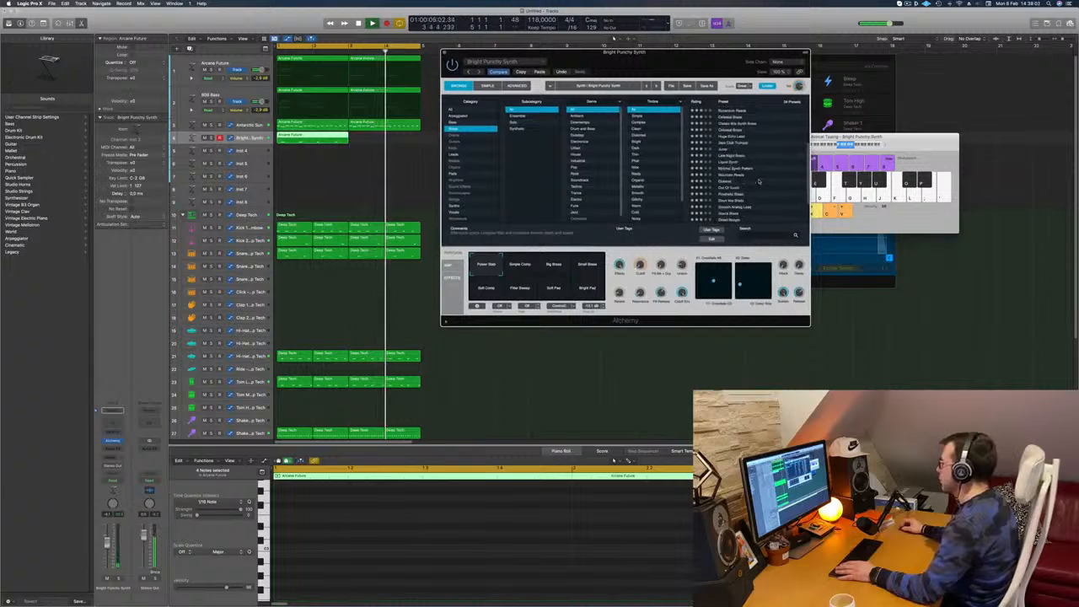
click(756, 128)
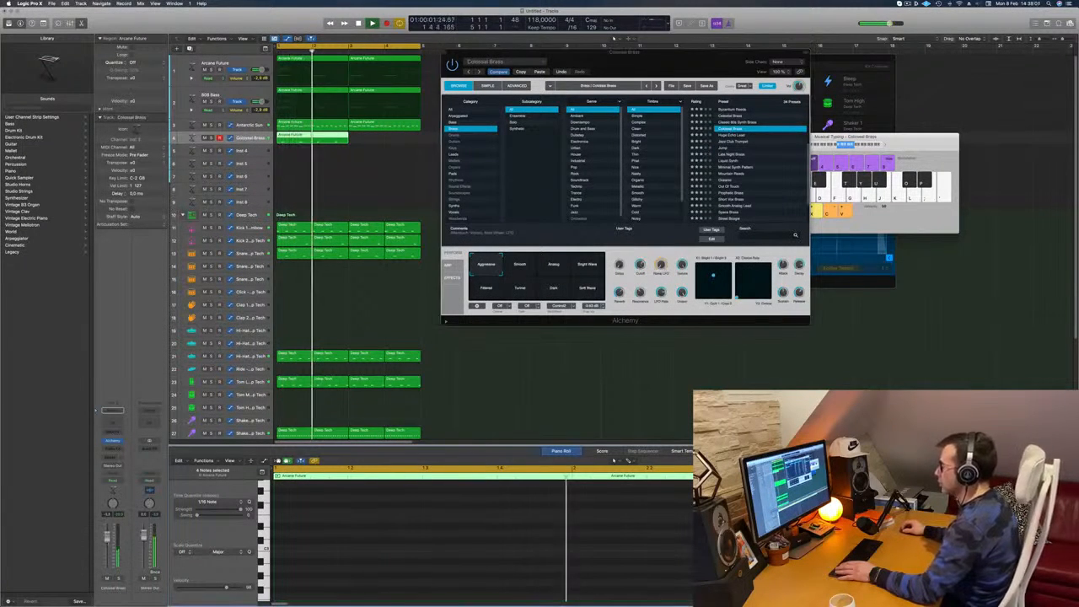
click(723, 147)
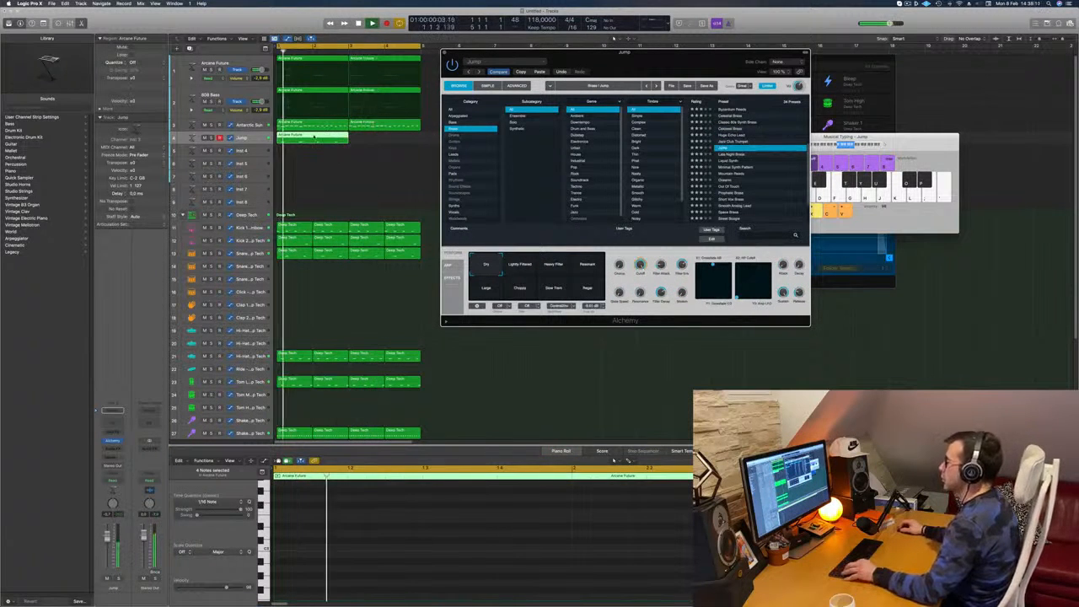
Copy the thinned-out region to bar 3 on its track and load the Byzantium Reeds preset from the brass category
drag(312, 141, 385, 140)
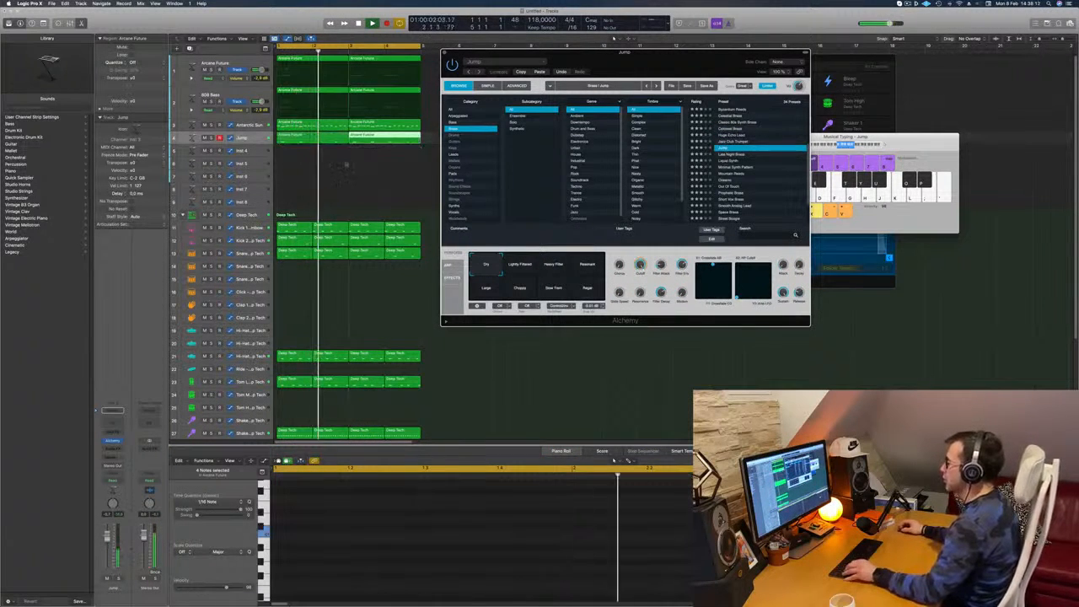
scroll(743, 166, down, 2)
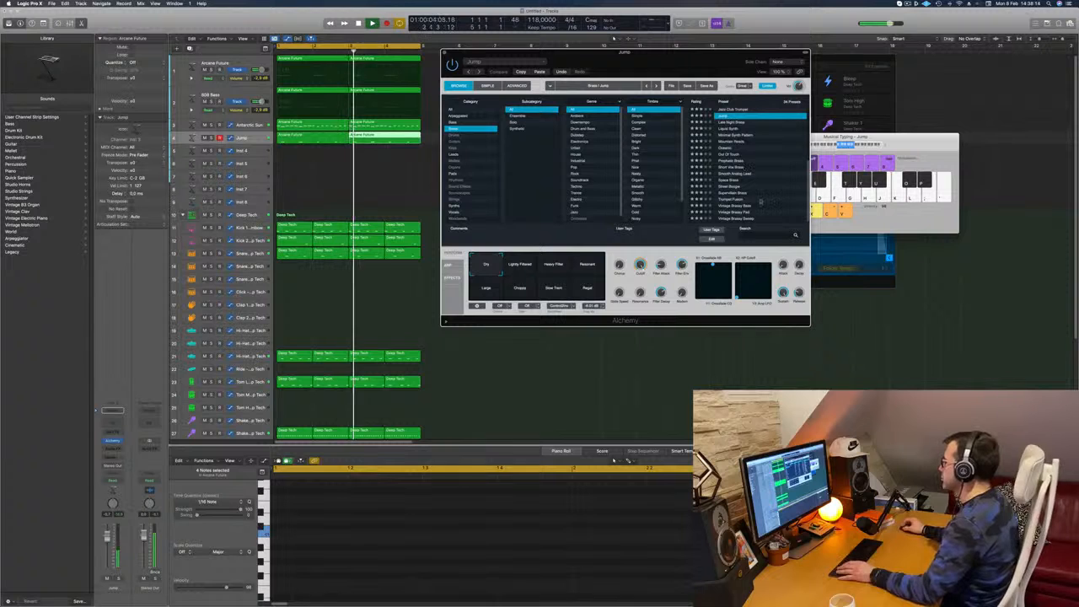
scroll(755, 206, up, 4)
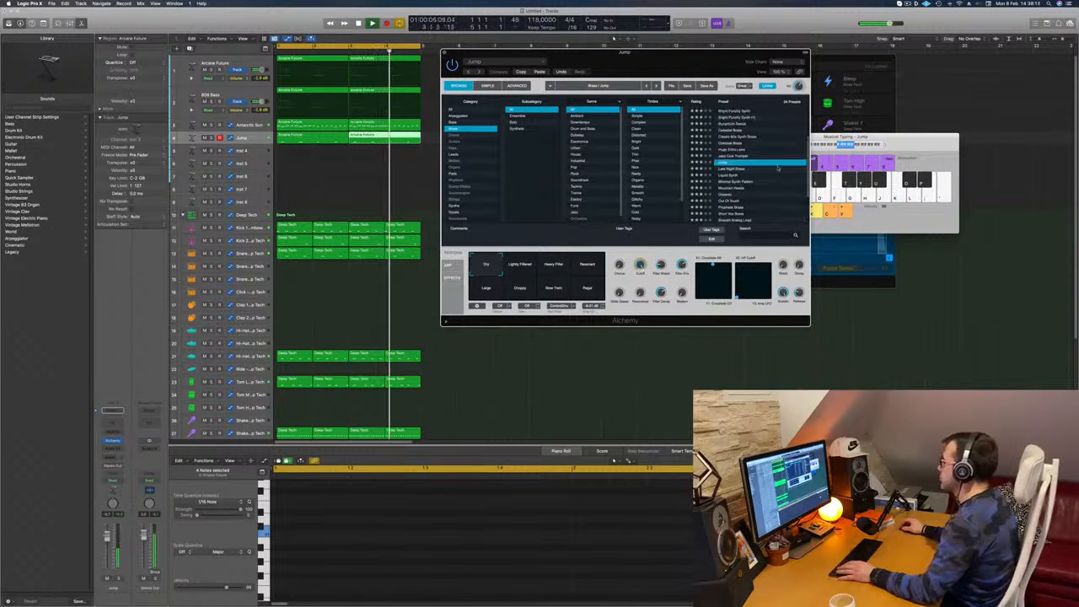
click(731, 141)
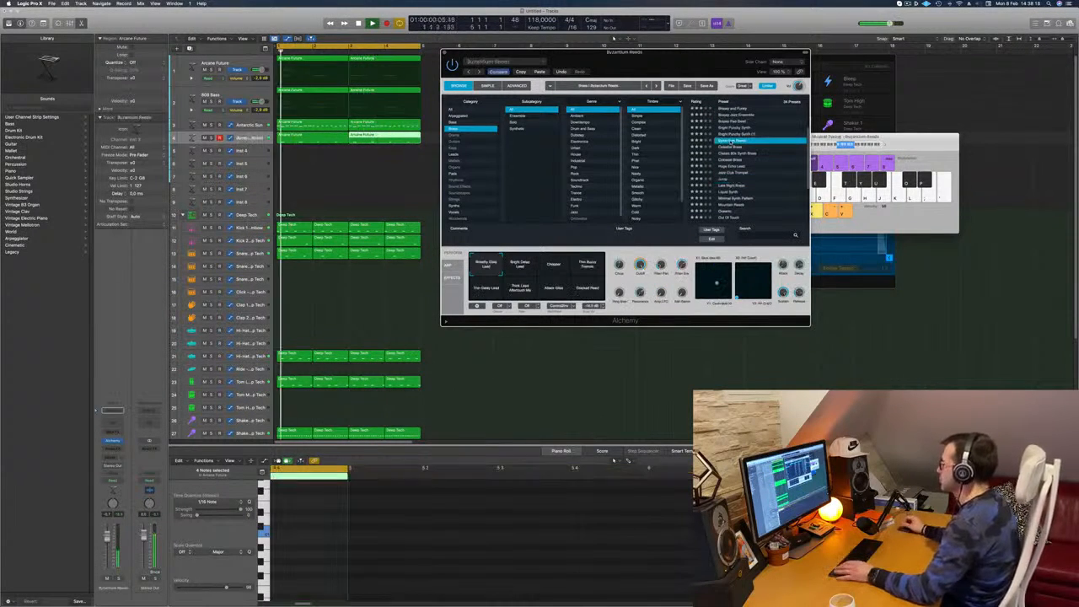
drag(625, 52, 803, 57)
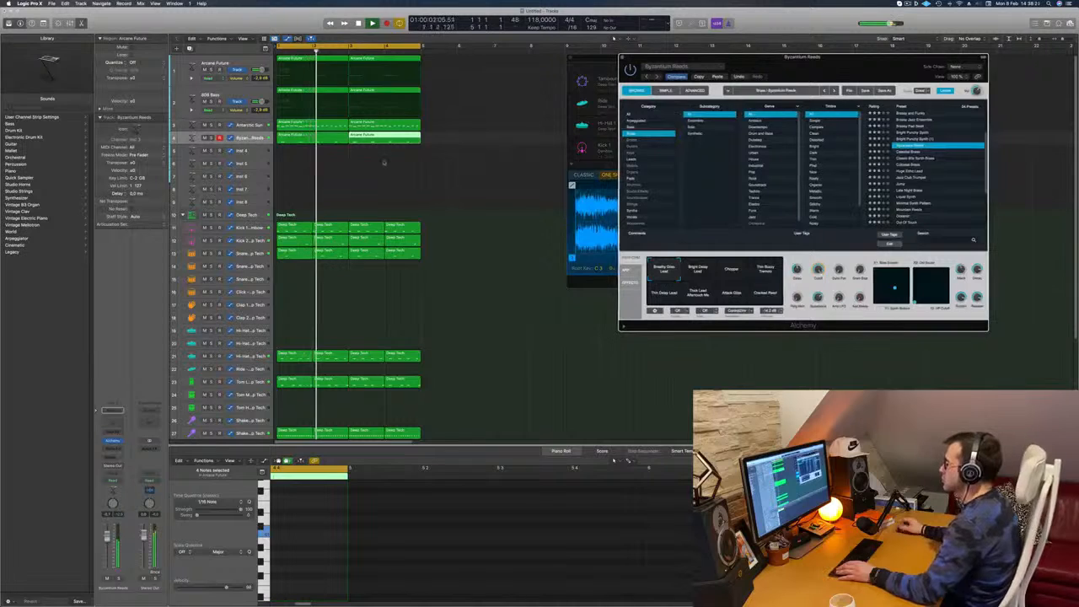
Select both regions on the Byzantium Reeds track together with all of their notes for editing
scroll(366, 161, left, 3)
drag(301, 153, 341, 140)
click(438, 500)
key(super+a)
key(Delete)
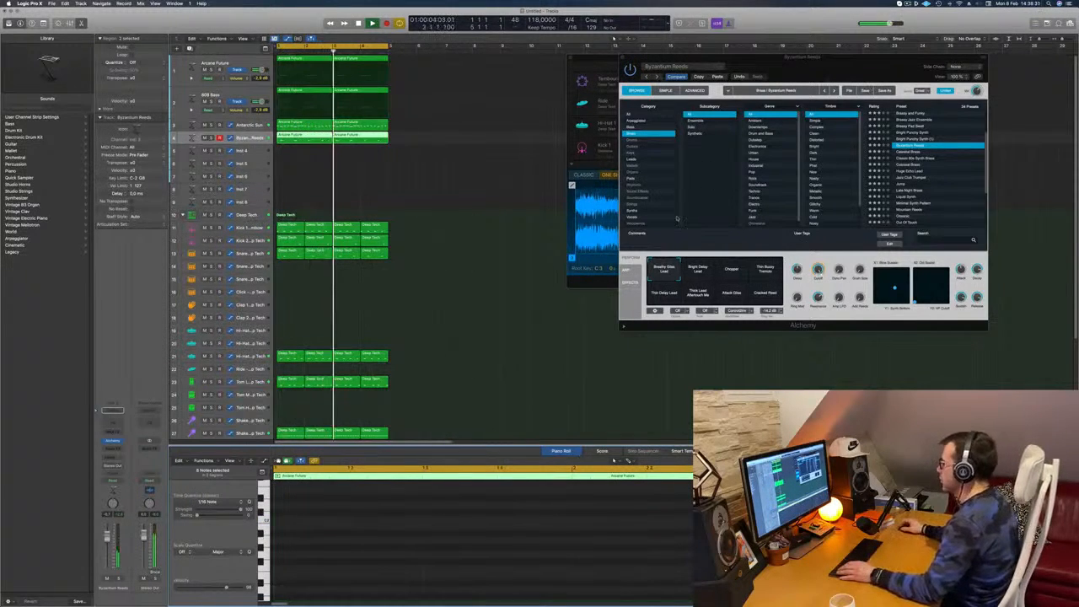
Compare the Thin Buzzy Tremolo and Thin Delay Lead variations of Byzantium Reeds, settling on Thin Delay Lead
drag(787, 72, 729, 89)
click(645, 291)
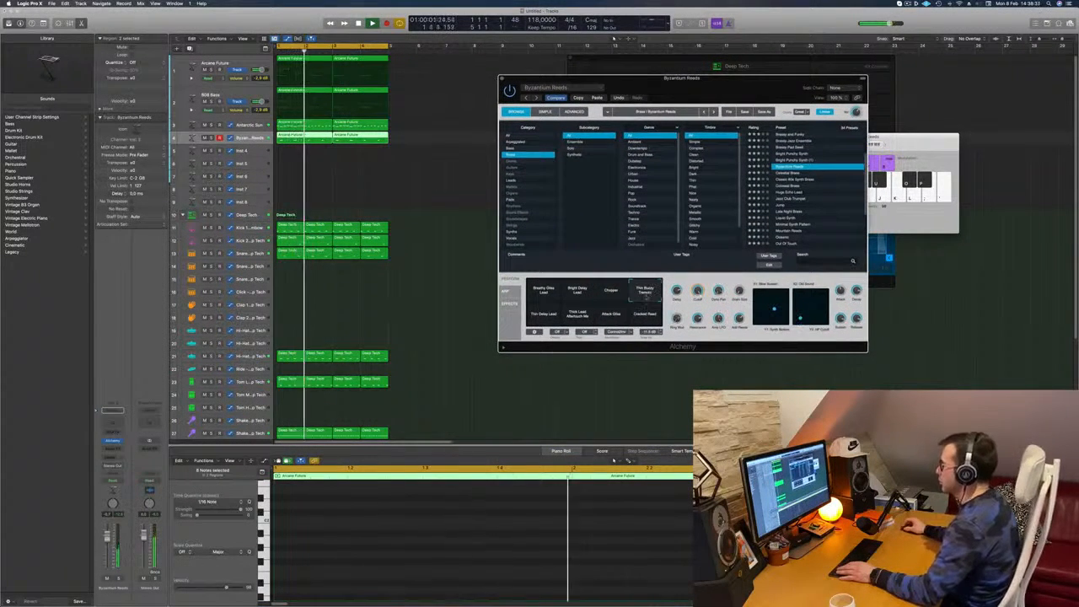
click(544, 321)
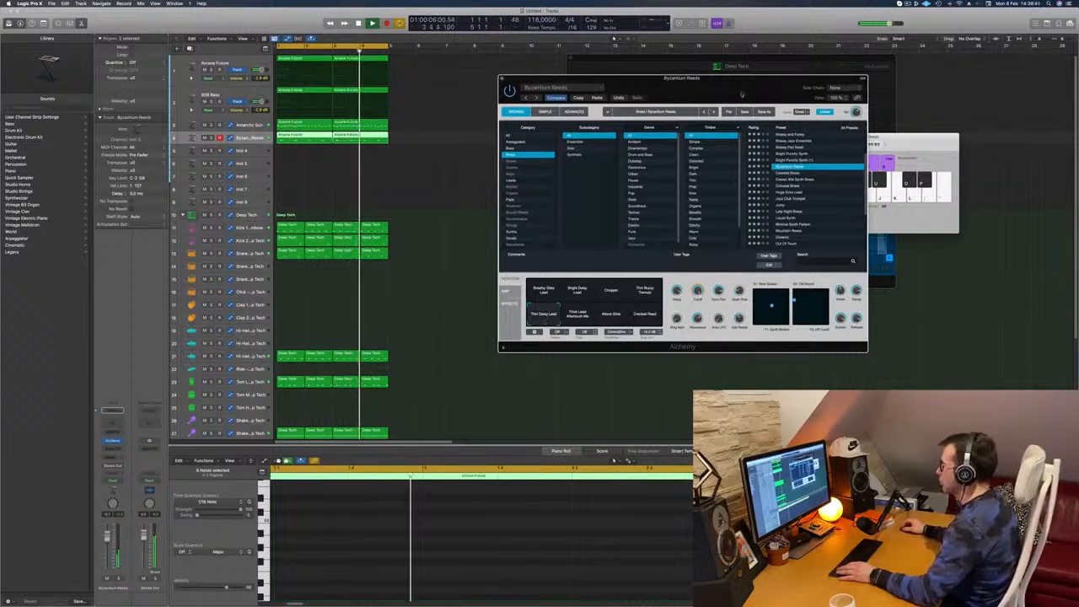
drag(762, 82, 881, 58)
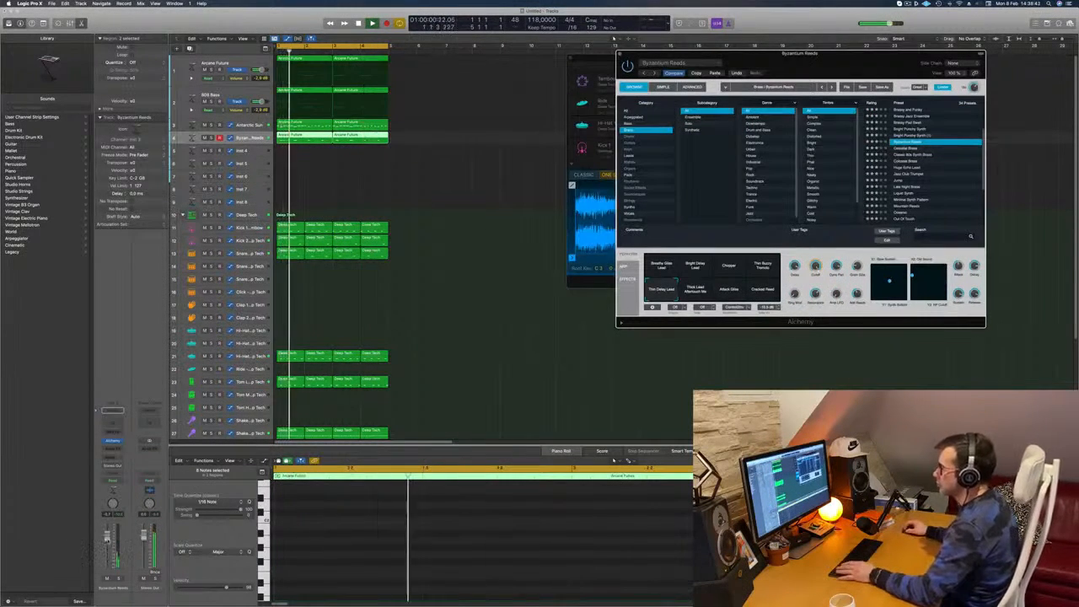
click(501, 209)
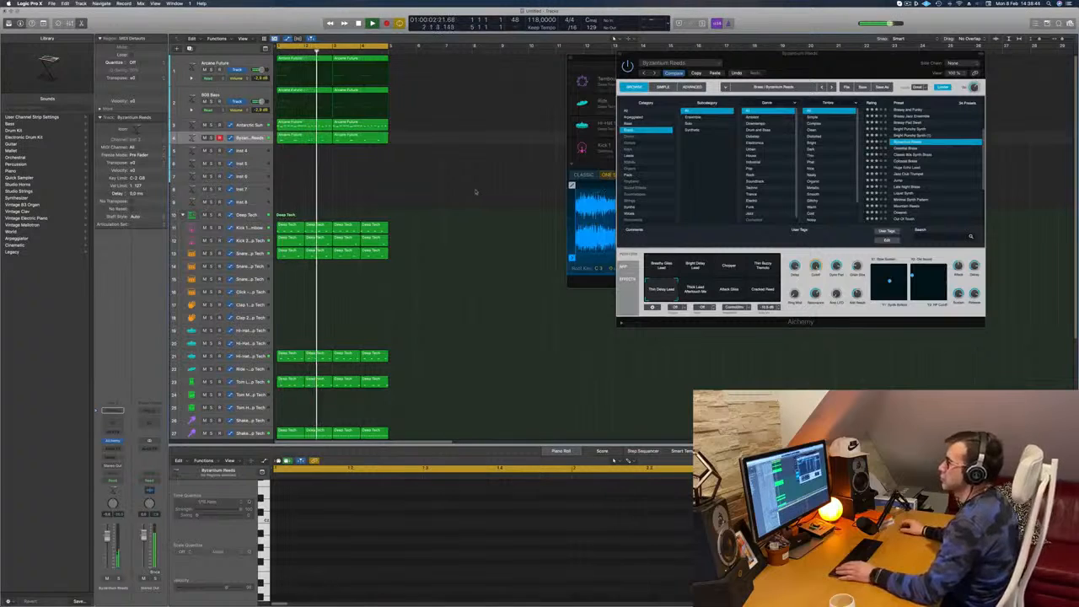
scroll(262, 116, down, 1)
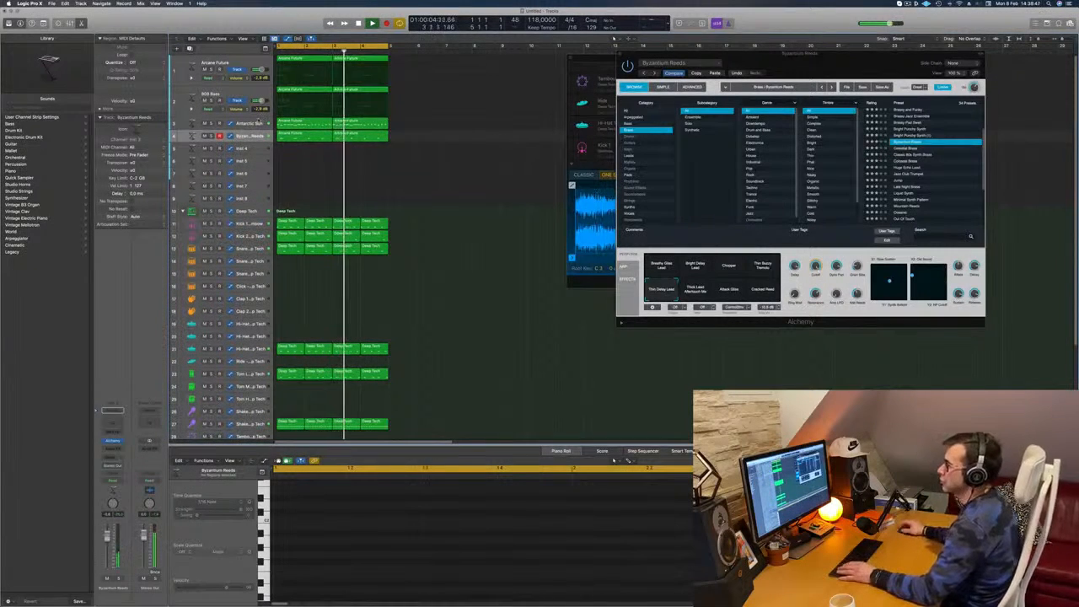
Reopen Antarctic Sun, compare the Odd Atmos and Vocal Glide variations with High Resonance, return to High Resonance, and close the instrument window
click(259, 122)
key(Return)
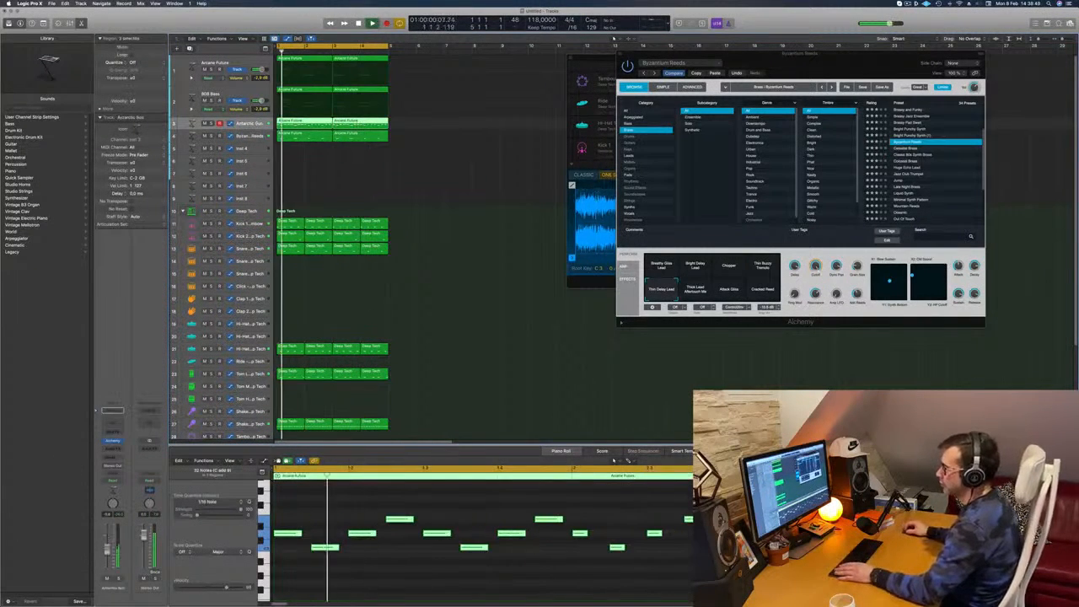
click(112, 440)
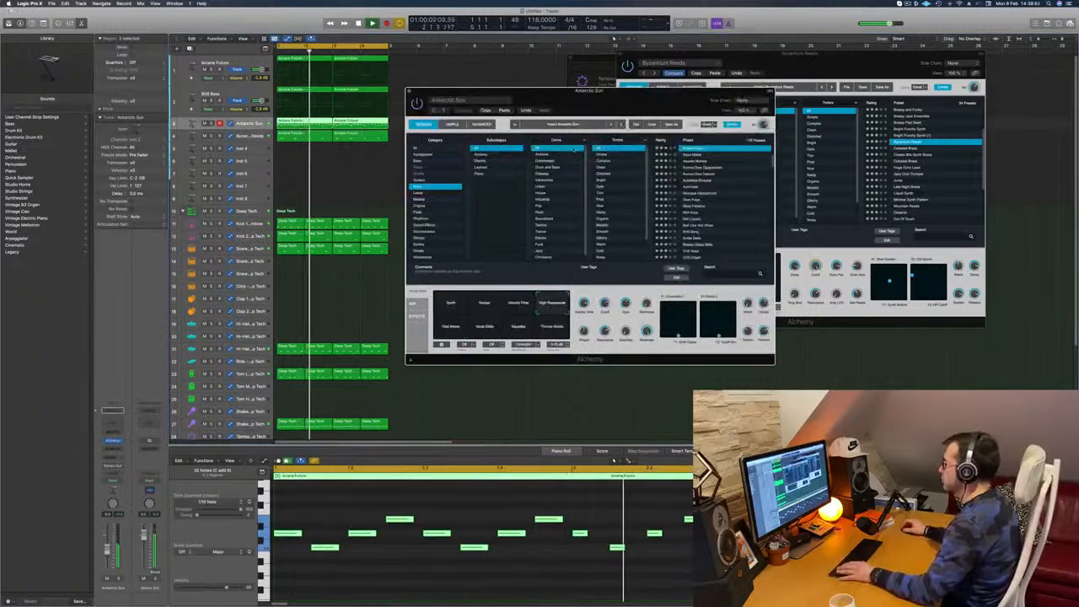
drag(660, 97, 642, 115)
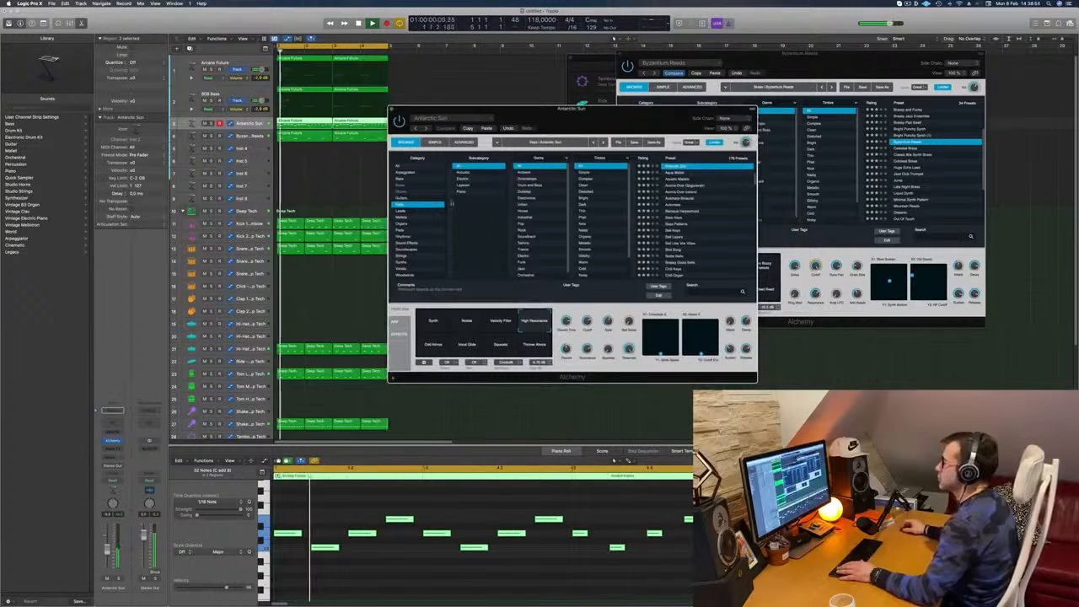
drag(538, 337, 543, 330)
click(425, 347)
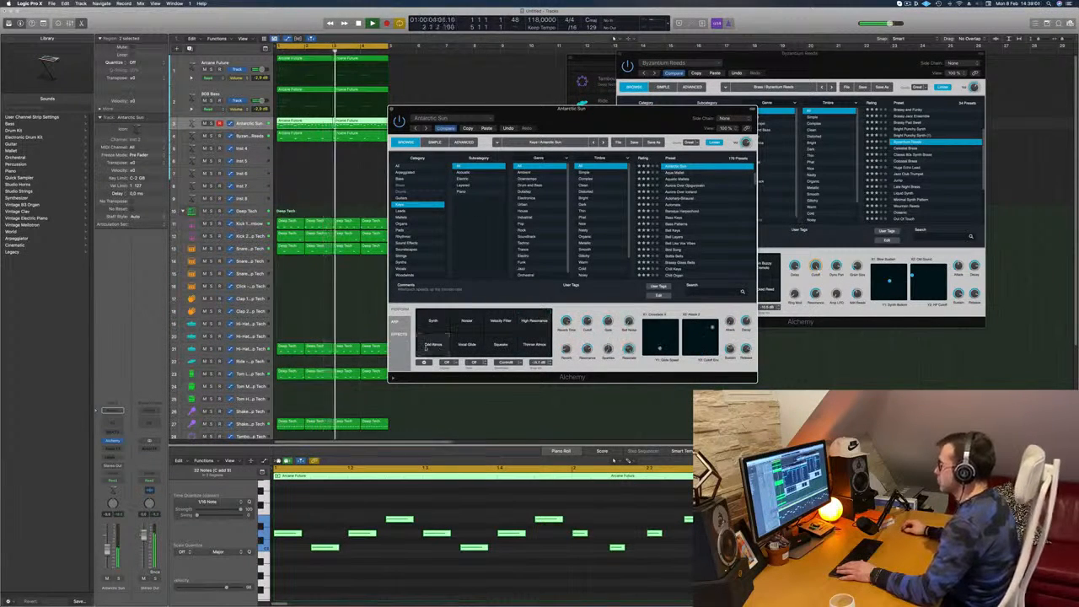
click(463, 348)
click(535, 327)
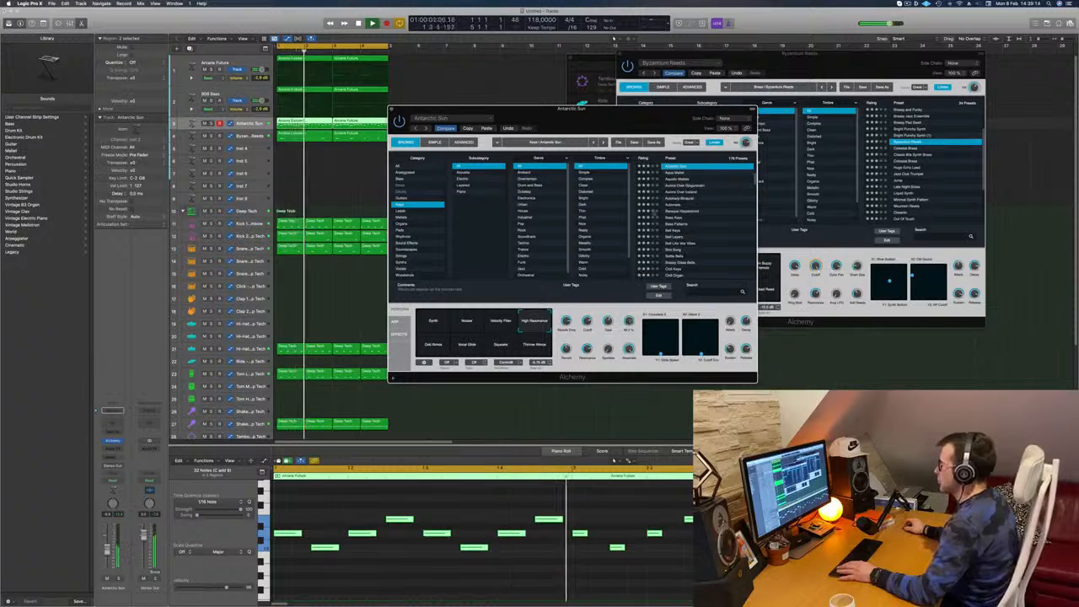
drag(394, 111, 429, 106)
click(428, 104)
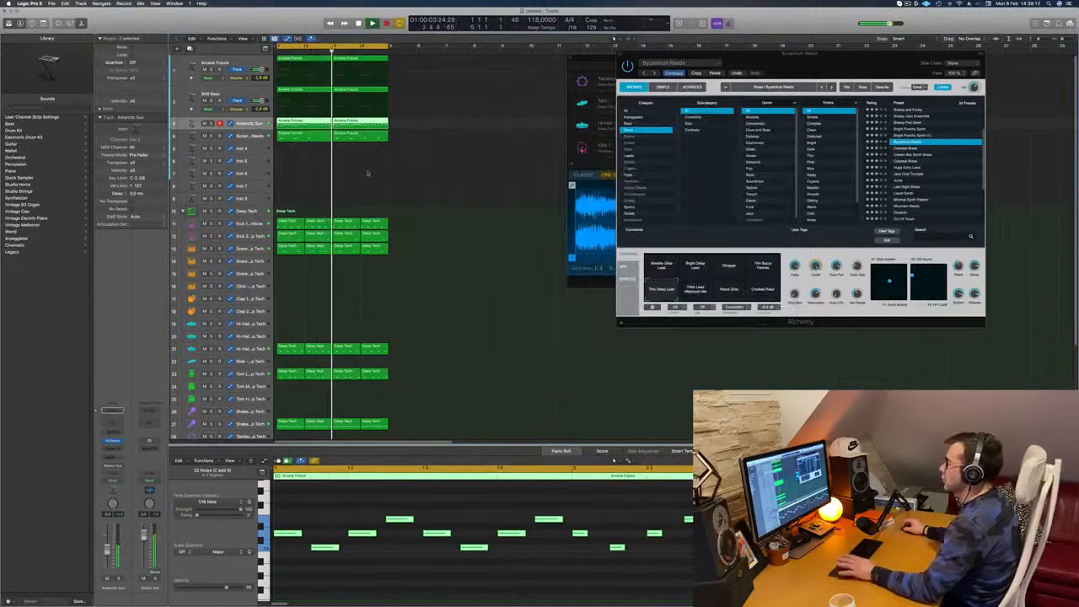
Repeat all regions of the four-bar loop until the arrangement fills 16 bars
click(369, 174)
key(super+a)
key(super+r)
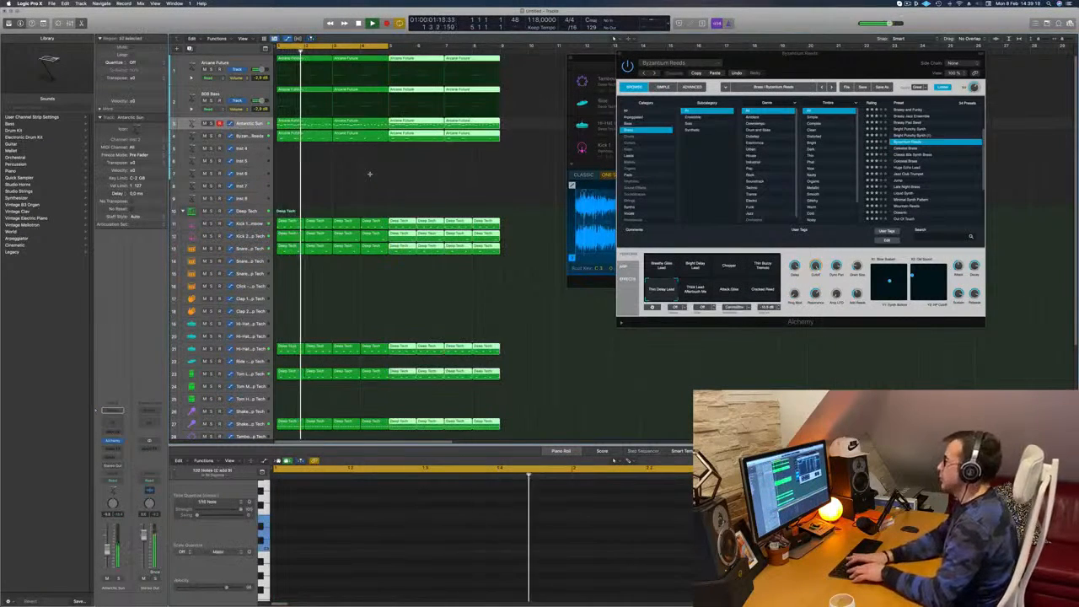
key(super+r)
key(super+r)
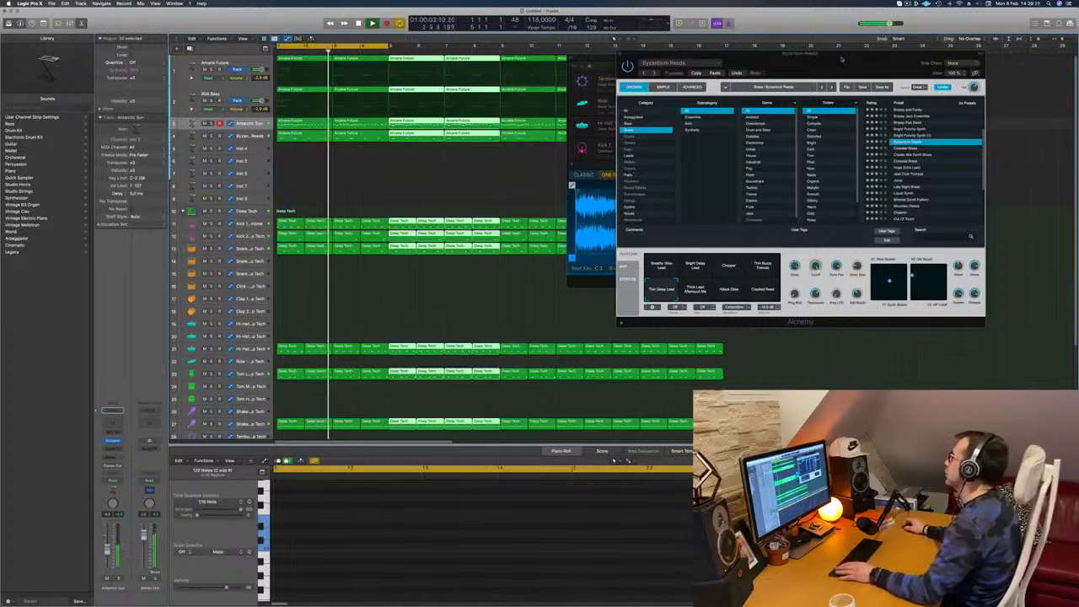
Move the Byzantium Reeds, Drum Machine Designer and Musical Typing windows clear of the repeated regions
drag(909, 53, 1076, 146)
click(830, 284)
drag(830, 285, 894, 513)
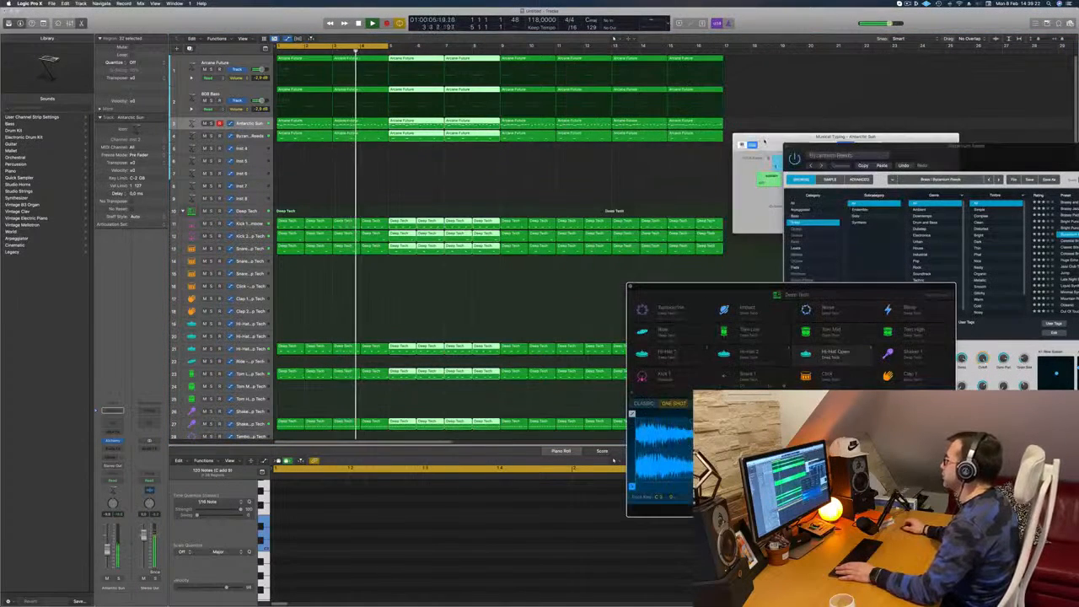
key(super+k)
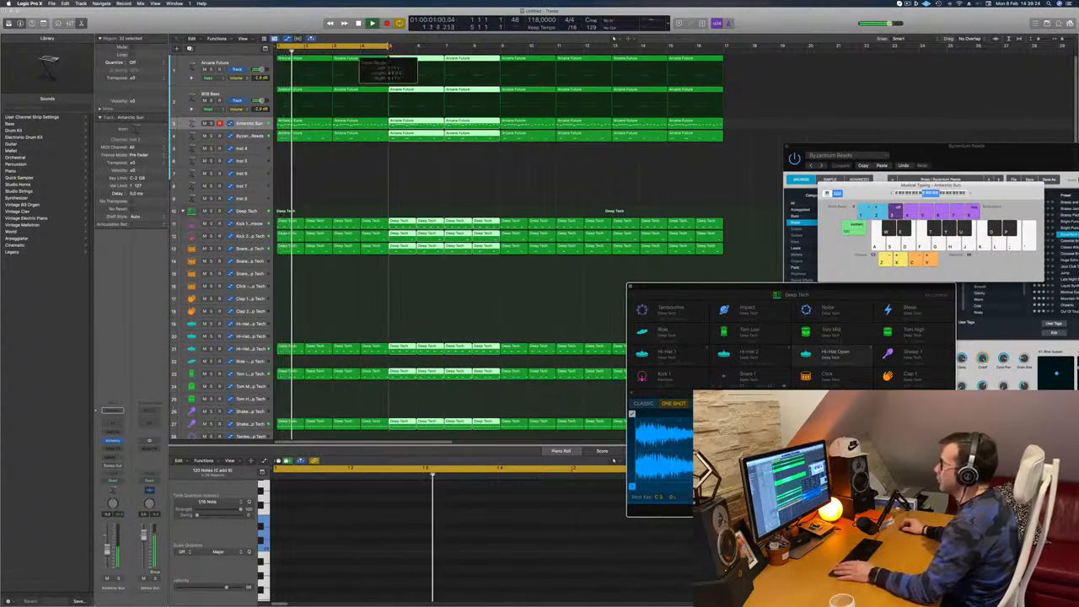
Deselect the regions and play the extended arrangement from the start, briefly soloing the Byzantium Reeds track
key(Return)
click(356, 180)
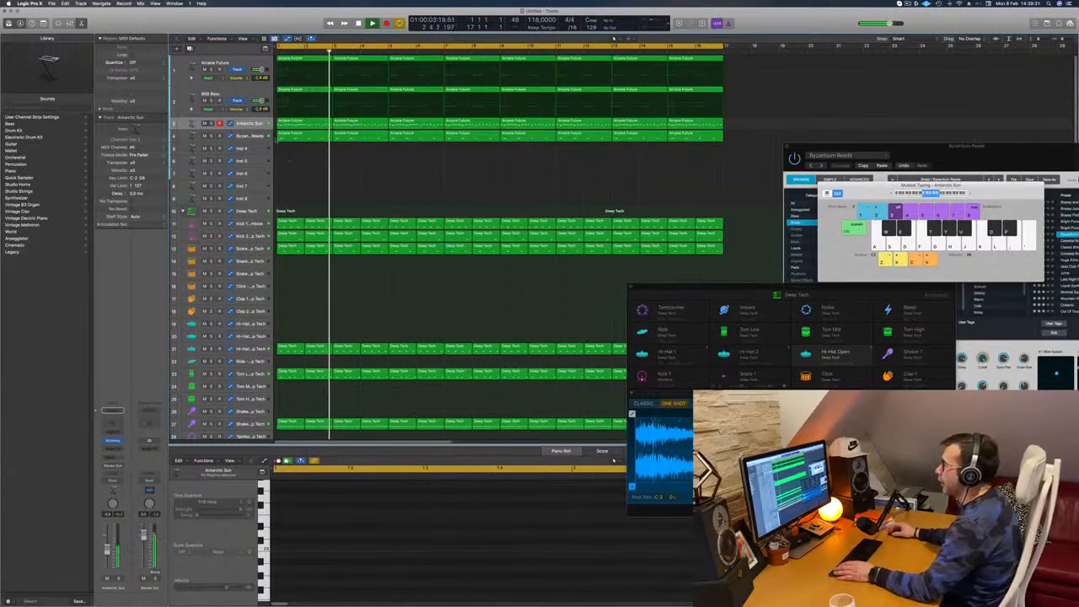
click(211, 136)
click(211, 135)
key(Return)
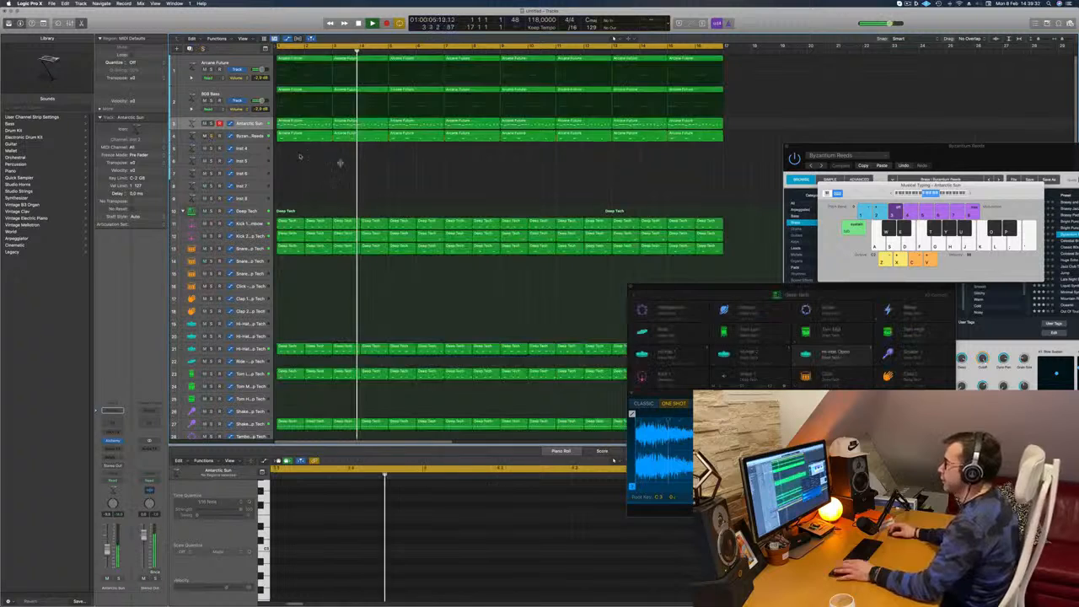
key(Down)
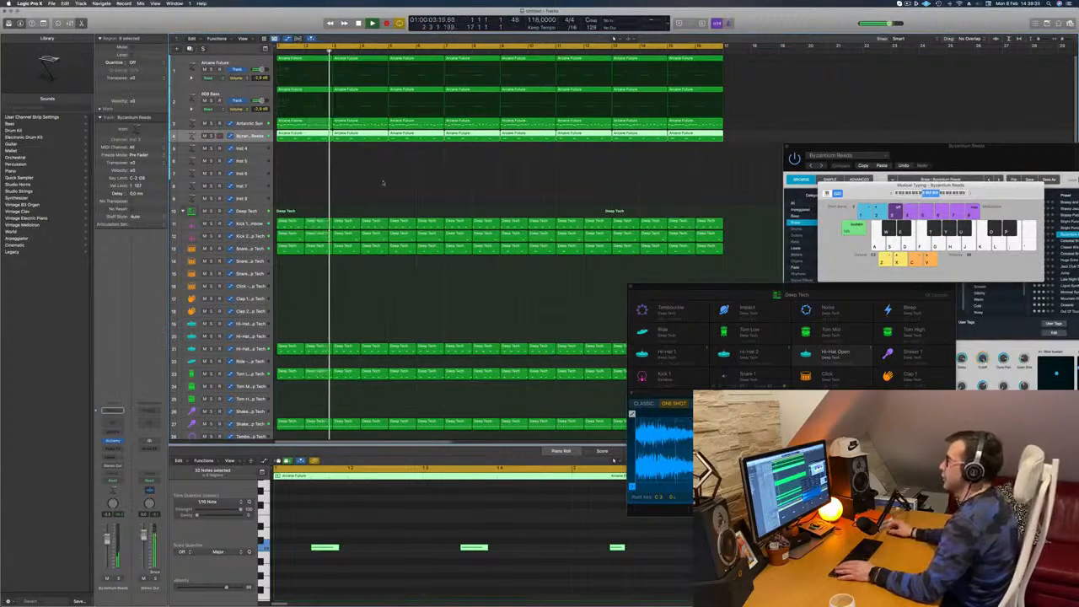
key(Return)
Select the Inst 4 track, open its Alchemy instrument, and add a send to Bus 7
key(Down)
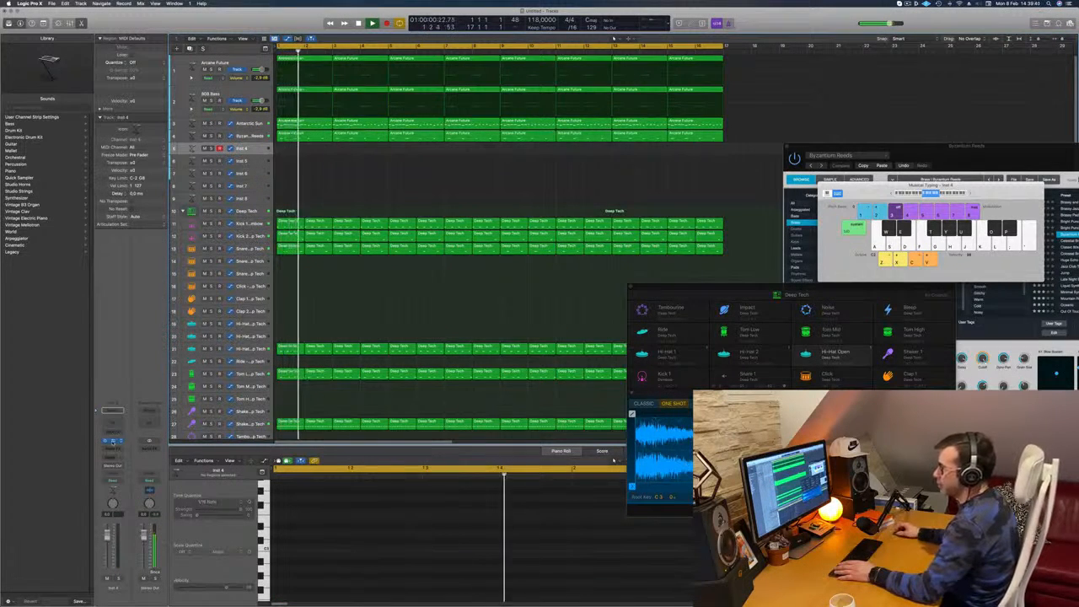
click(114, 441)
click(113, 457)
mouse_move(117, 467)
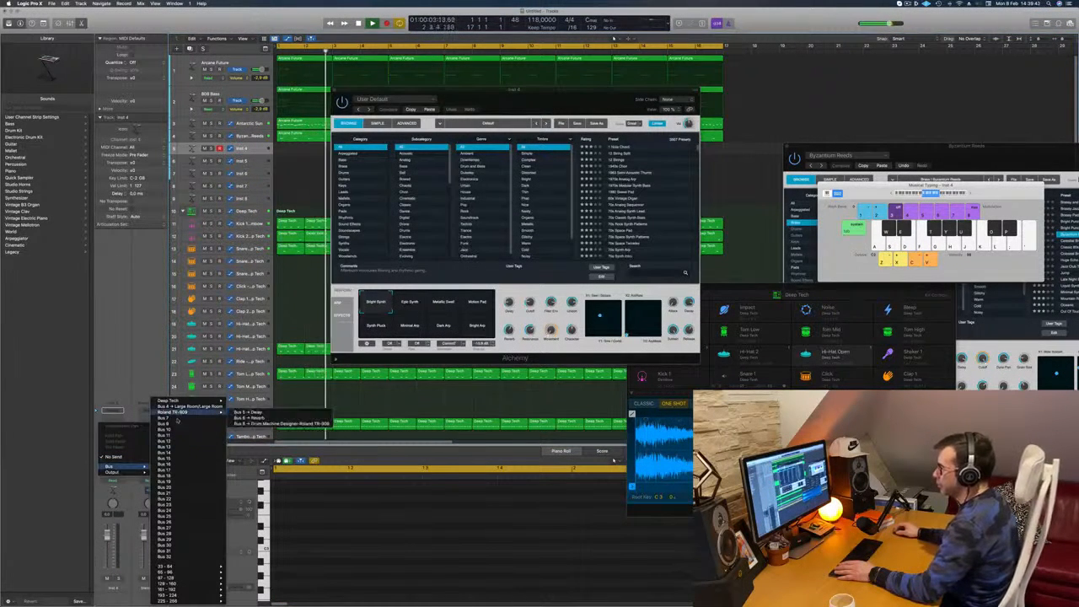
click(169, 418)
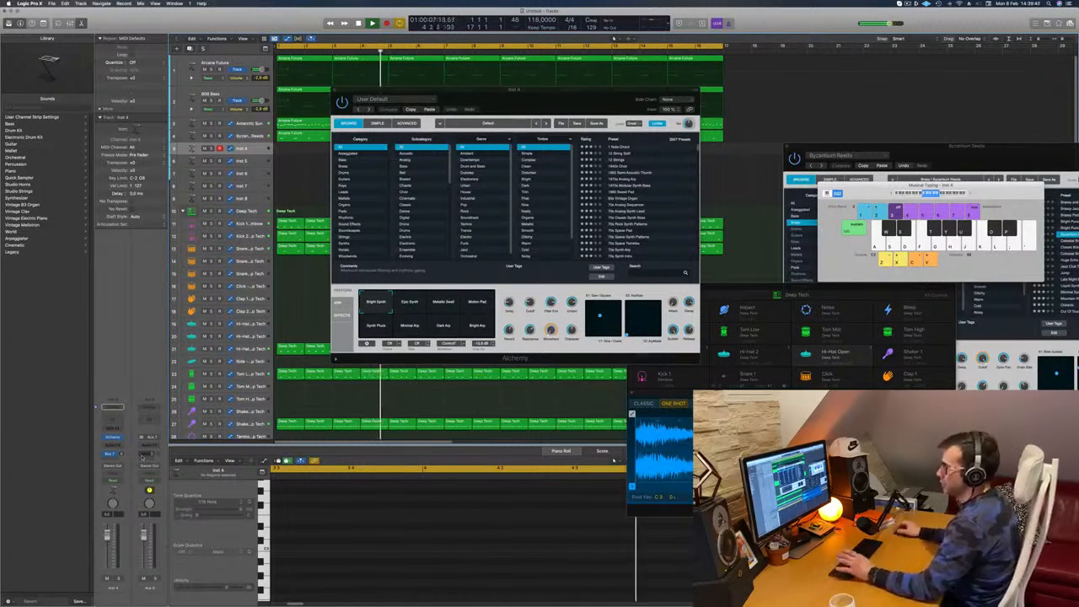
Insert a stereo SilverVerb on the Bus 7 aux channel, load its grandiose preset, and move the reverb window aside
click(149, 444)
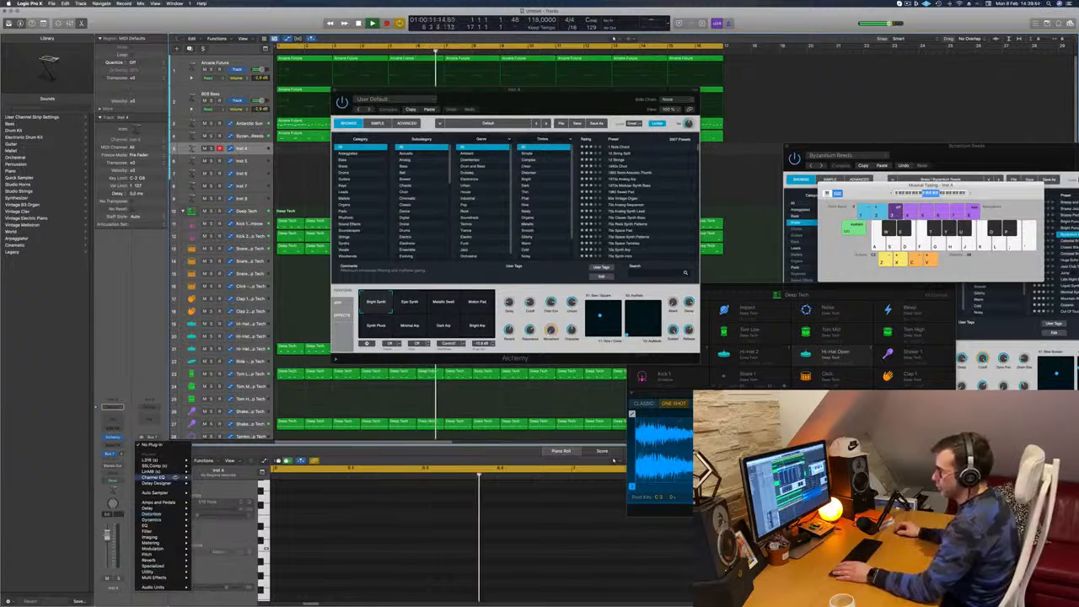
mouse_move(173, 560)
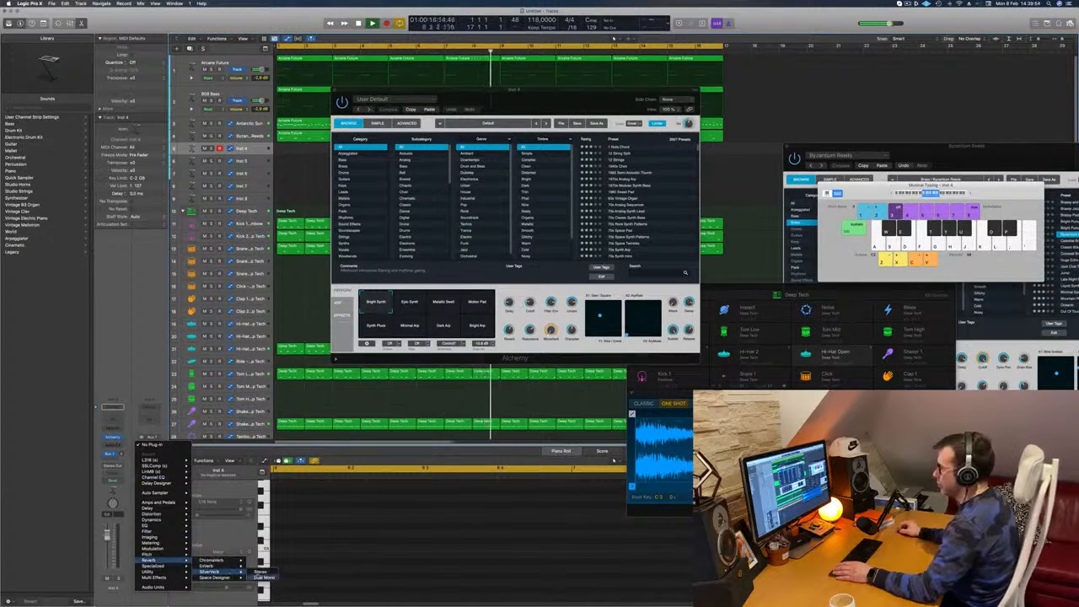
click(259, 572)
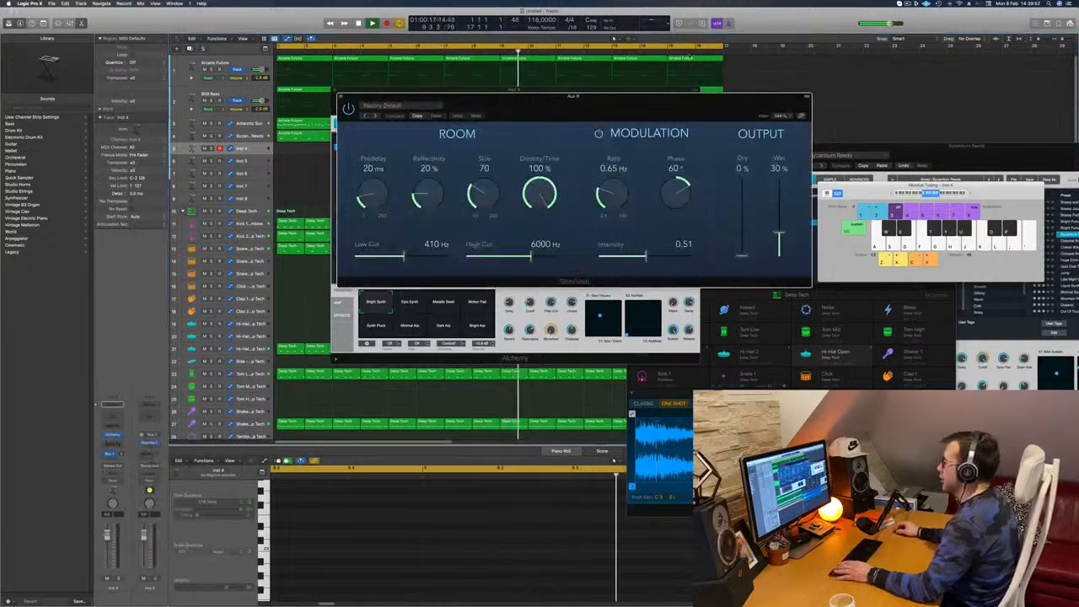
click(410, 107)
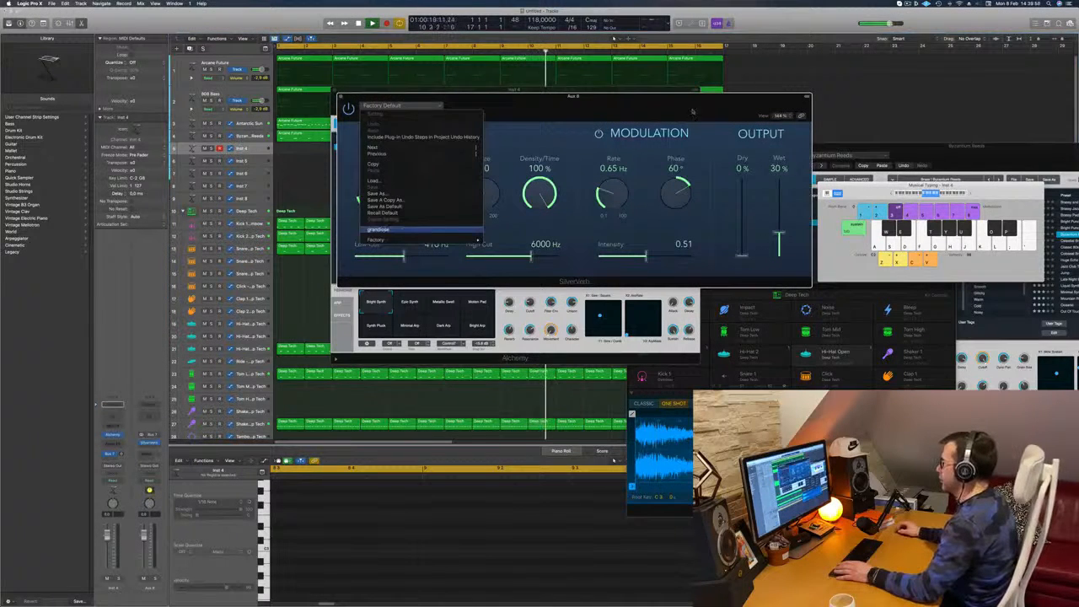
click(380, 229)
drag(688, 106, 835, 104)
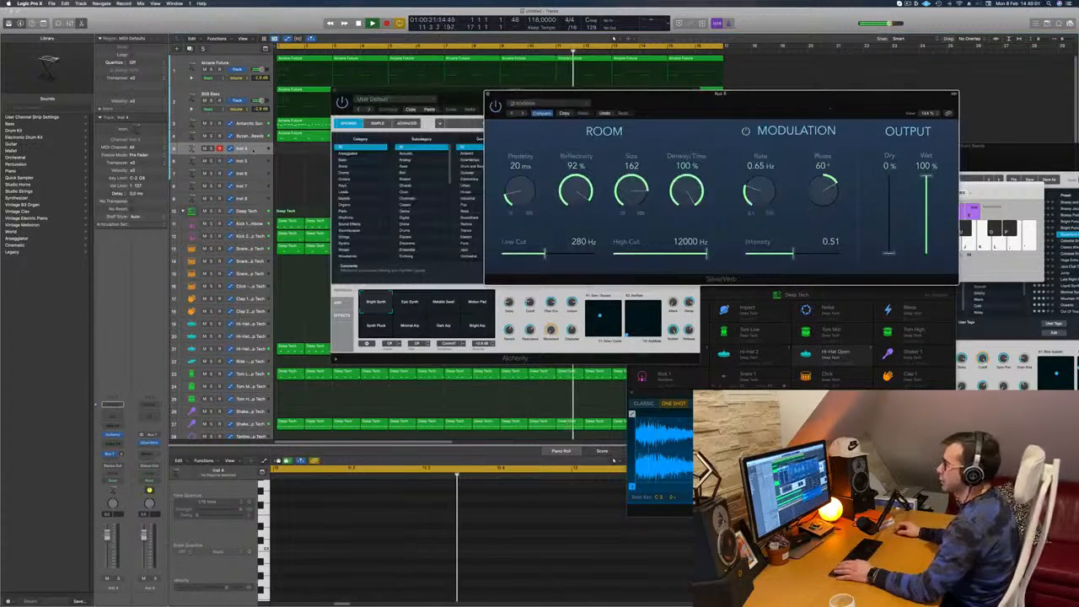
Load the Electro Sweeper preset from the Fast Attack pads into Alchemy on the Inst 4 track
click(113, 435)
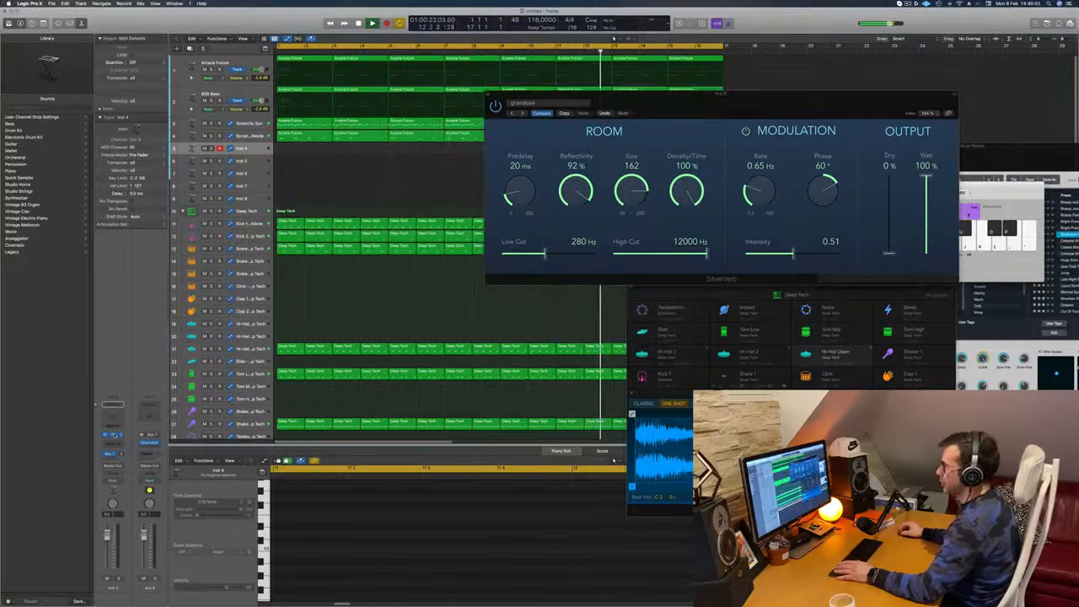
drag(742, 106, 921, 109)
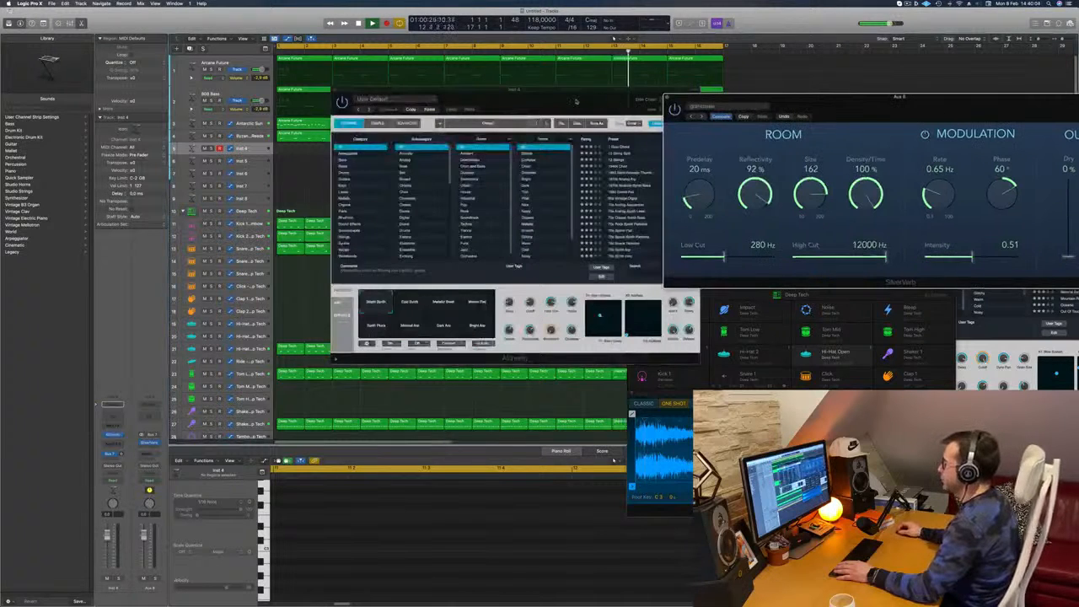
drag(526, 110, 482, 152)
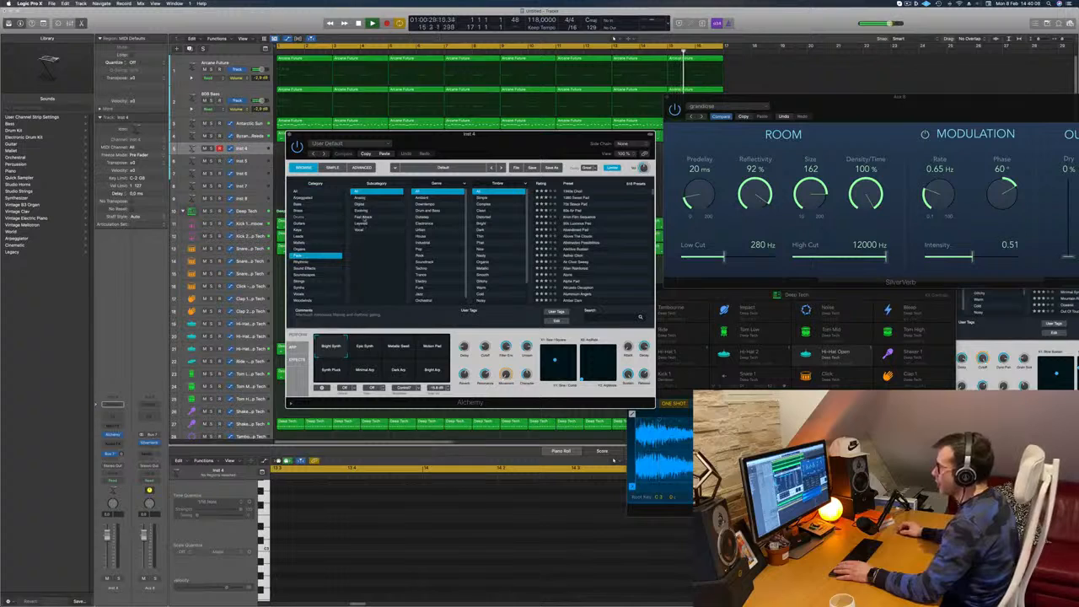
scroll(626, 219, down, 5)
click(626, 238)
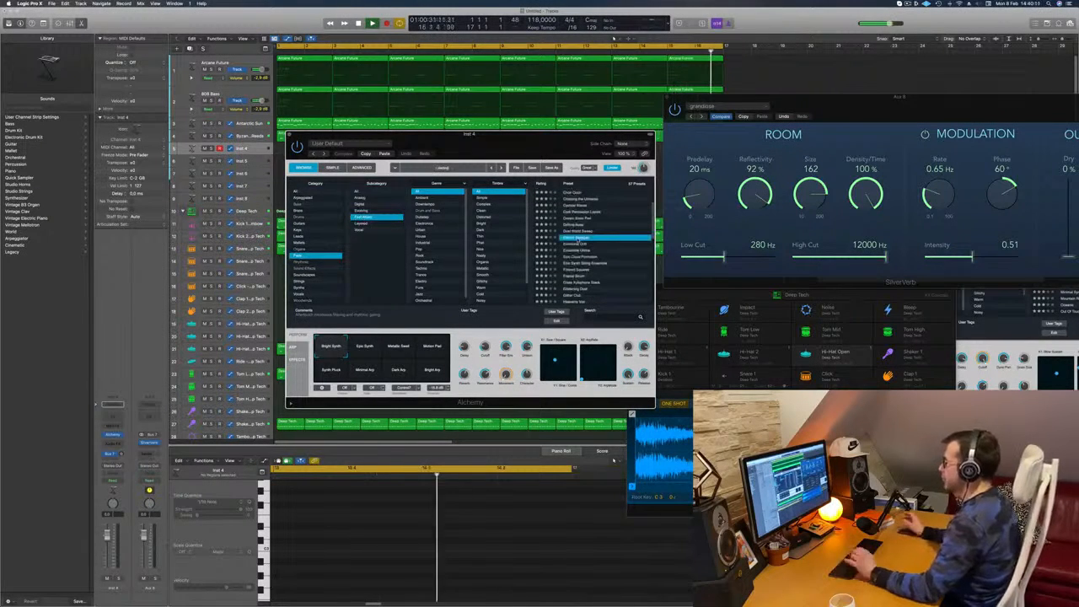
Bring up Musical Typing for Electro Sweeper and place it beside the Alchemy window, clear of the plug-in controls
drag(469, 134, 796, 177)
key(super+k)
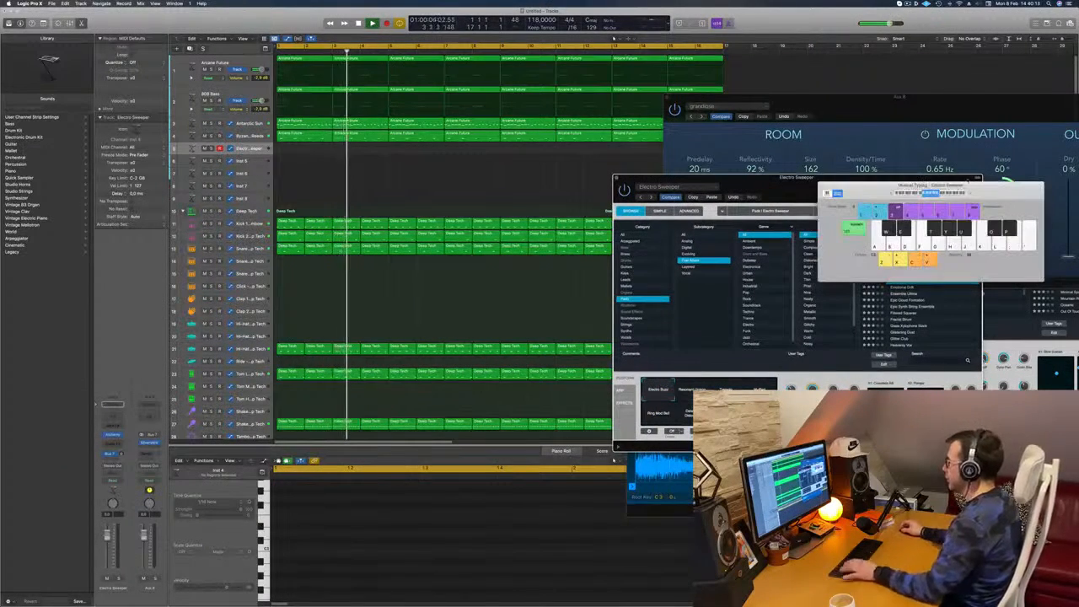
drag(984, 187, 681, 187)
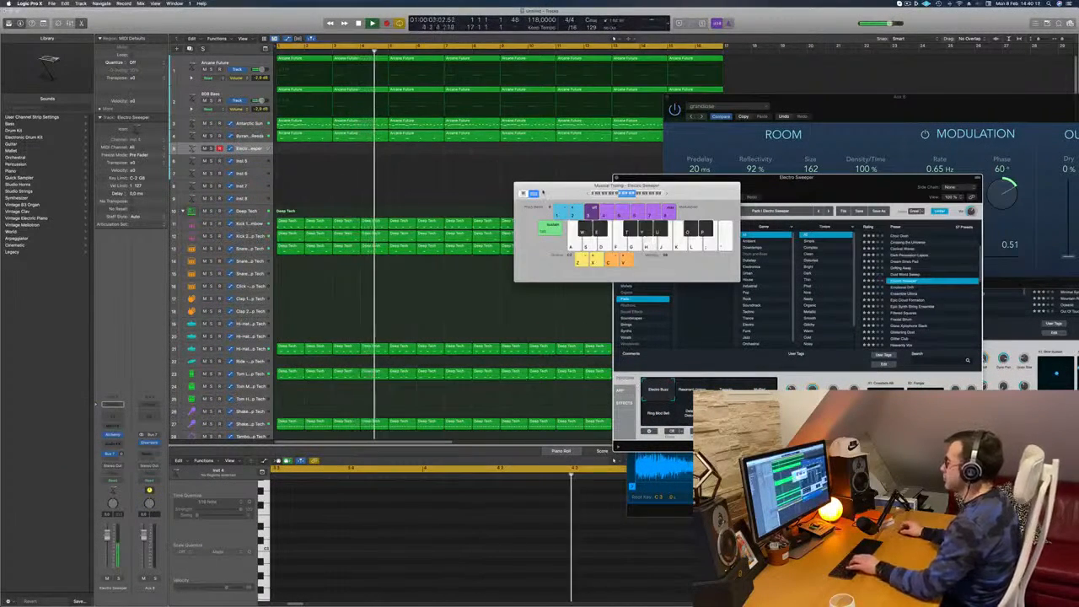
drag(550, 184, 507, 166)
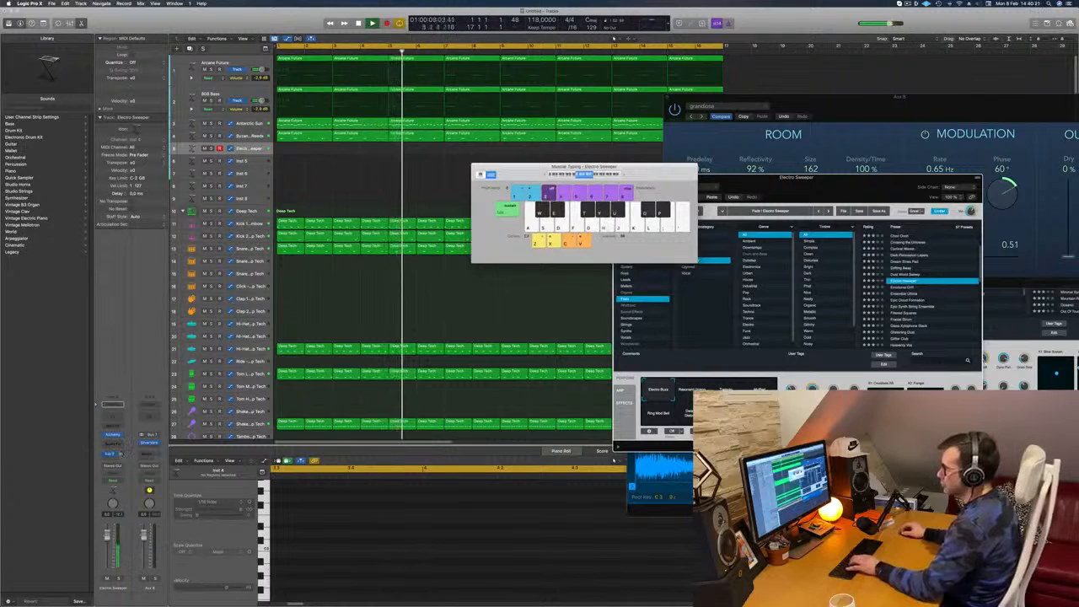
Audition Electro Sweeper by playing a few notes with Musical Typing over the running loop
key(g)
key(f)
key(h)
key(j)
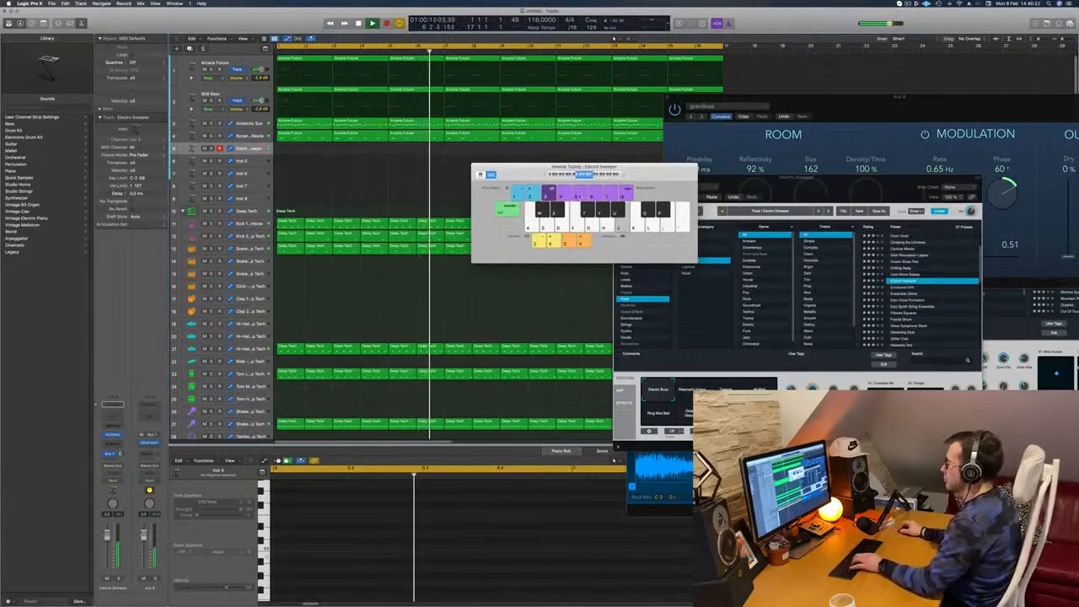
drag(534, 174, 611, 161)
key(d)
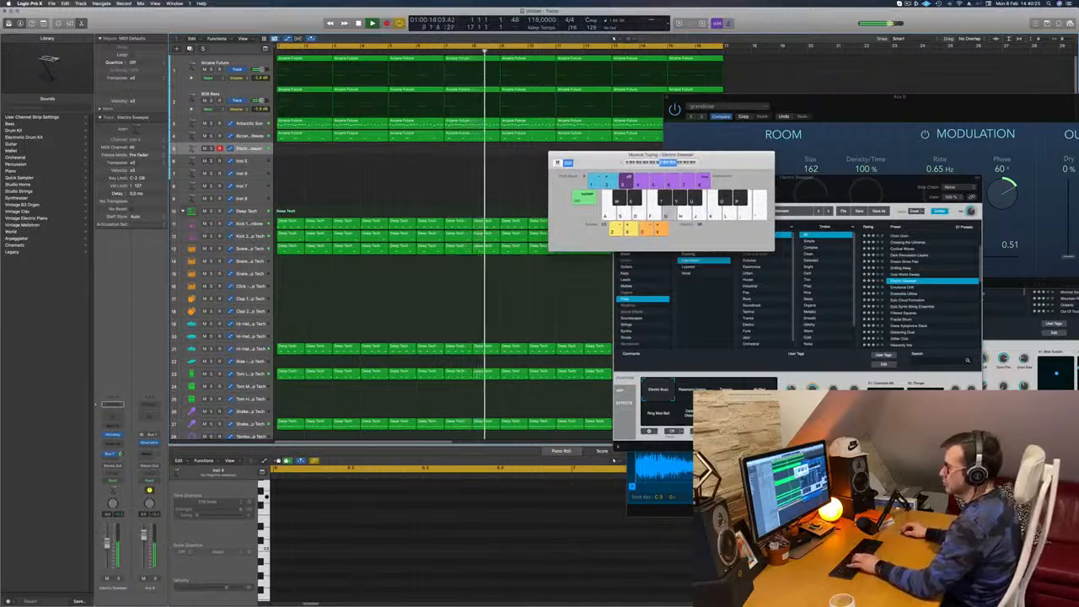
Audition Electro Sweeper's variations including Tremolo, adjust the track's volume fader, and settle on the Muffled variation
drag(796, 183, 821, 82)
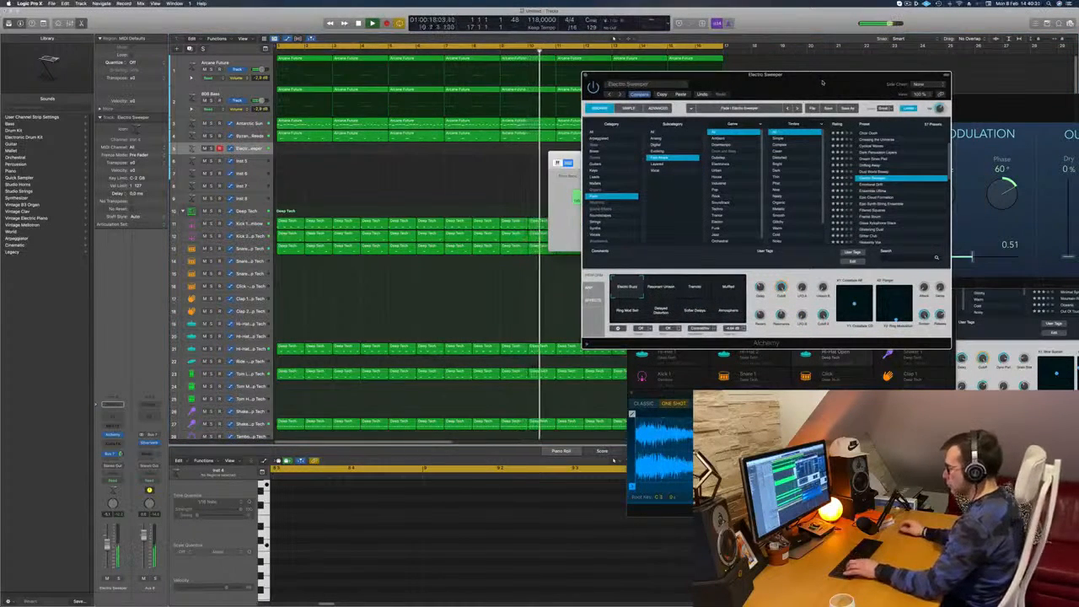
drag(822, 82, 797, 115)
click(645, 318)
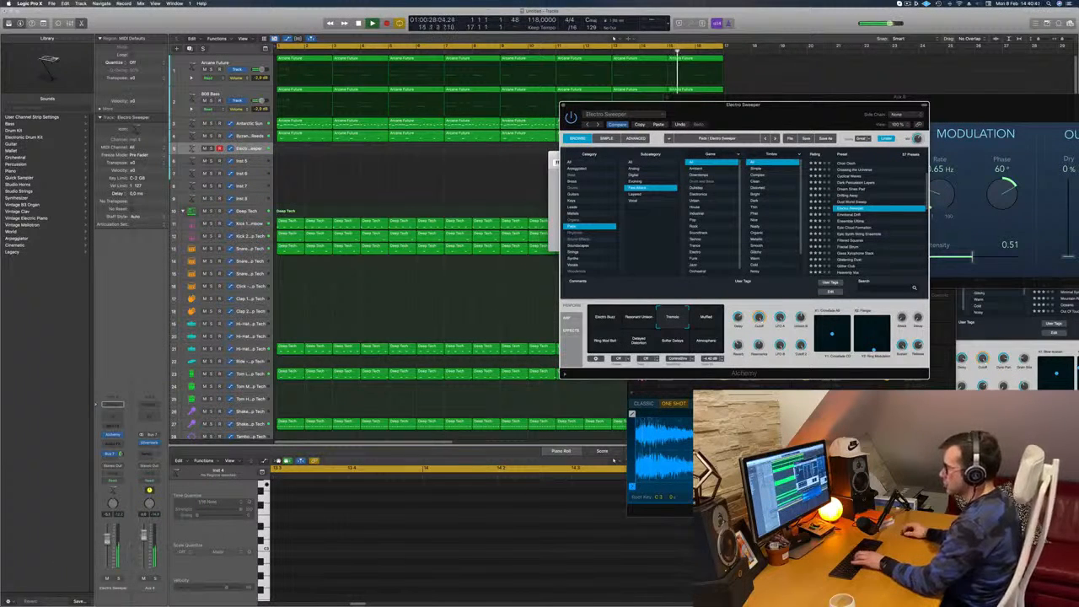
drag(107, 537, 107, 537)
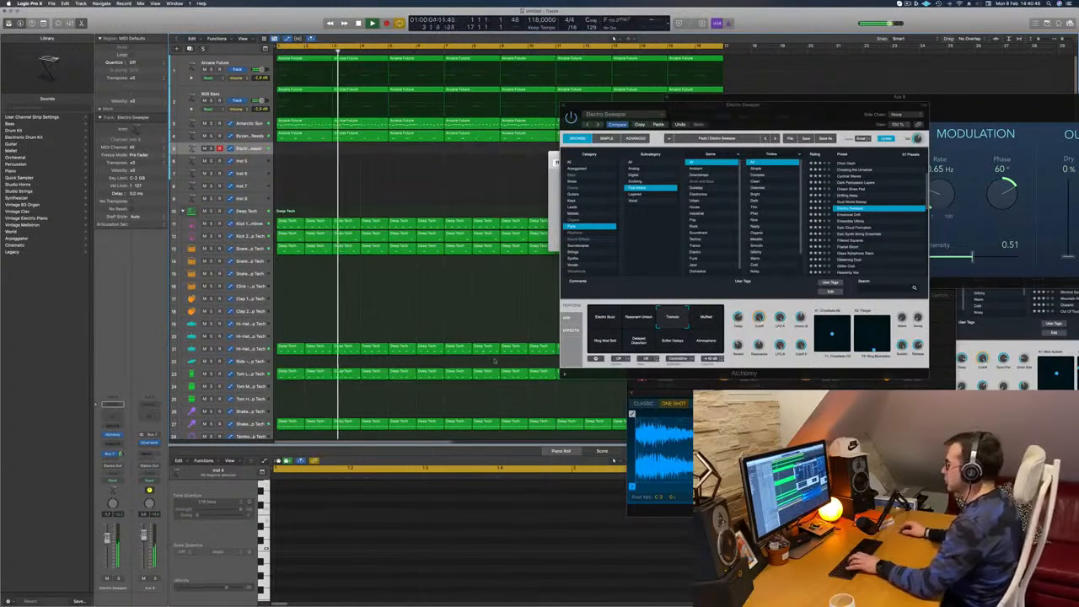
click(693, 321)
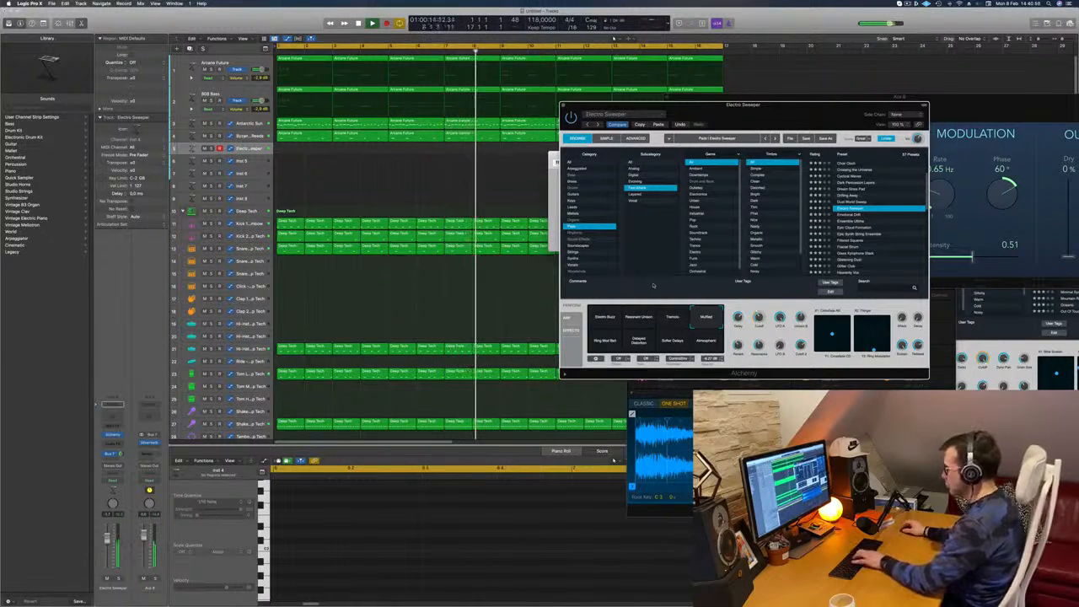
Return to Musical Typing and rehearse a pad melody with the Muffled variation over the playing arrangement
key(super+k)
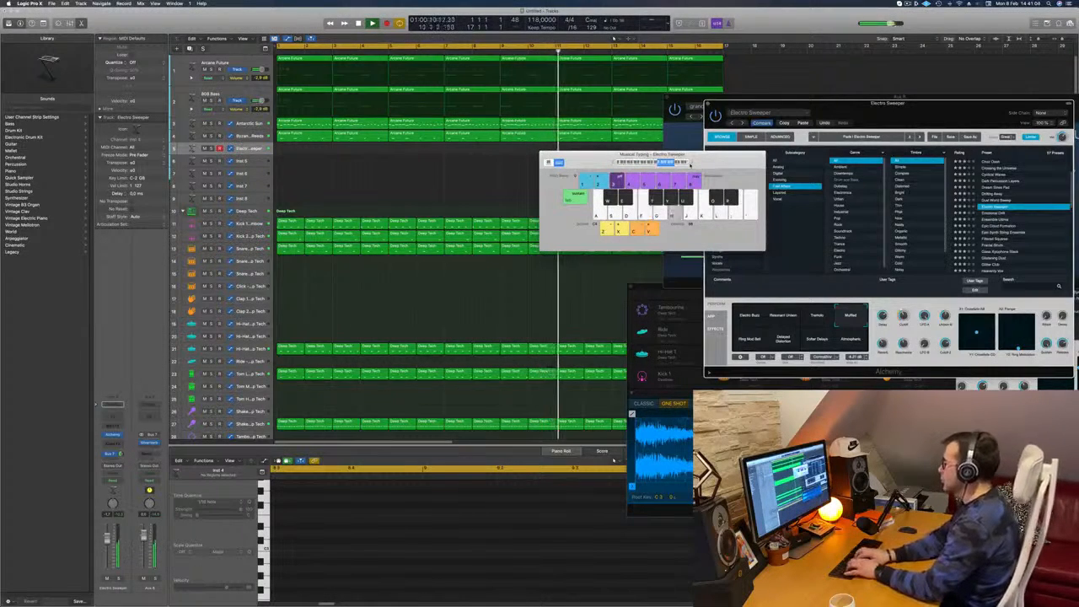
key(j)
key(k)
key(h)
key(d)
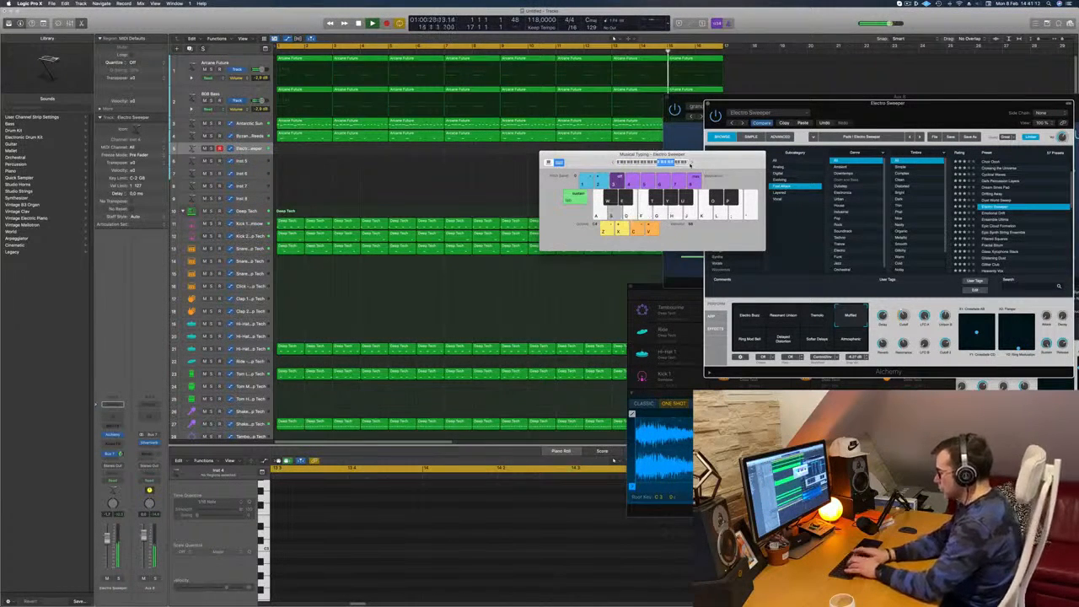
Record a stepwise three-note pad melody on the Electro Sweeper track through to about bar 15, and stop the recording
key(r)
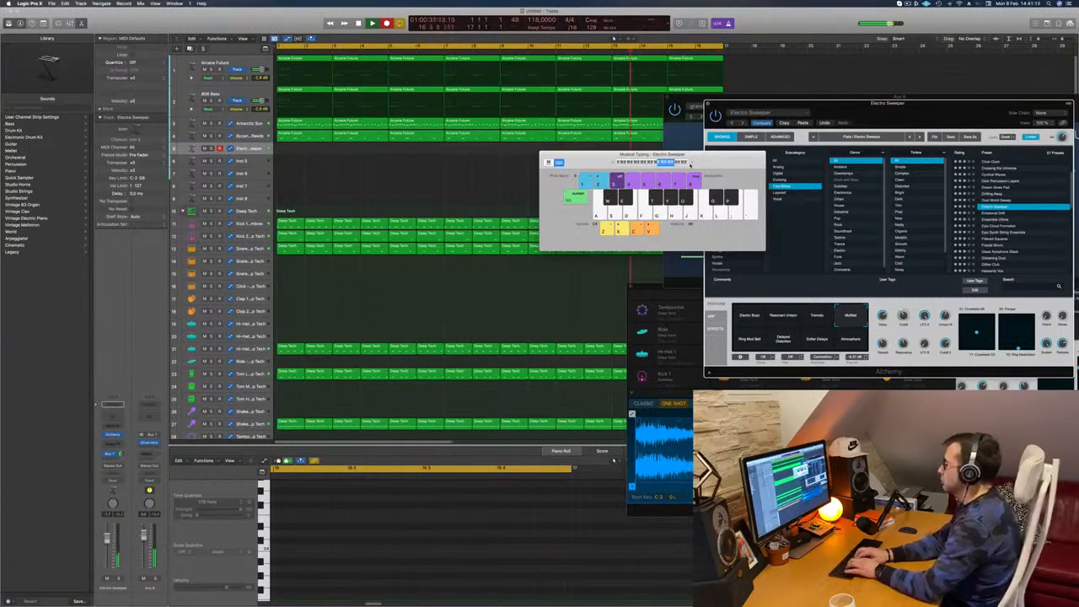
key(f)
key(d)
key(s)
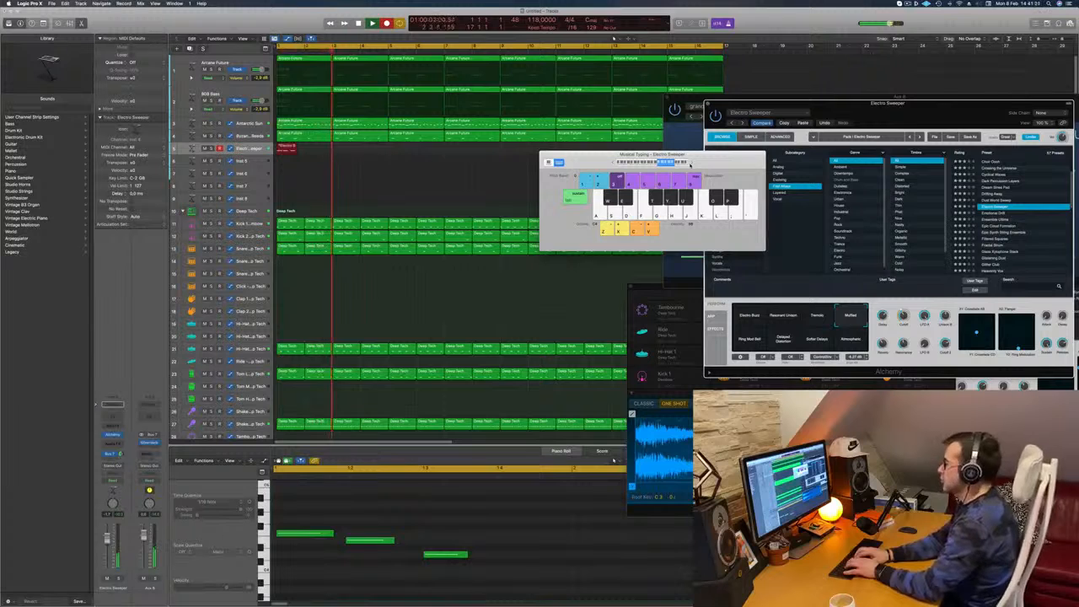
key(d)
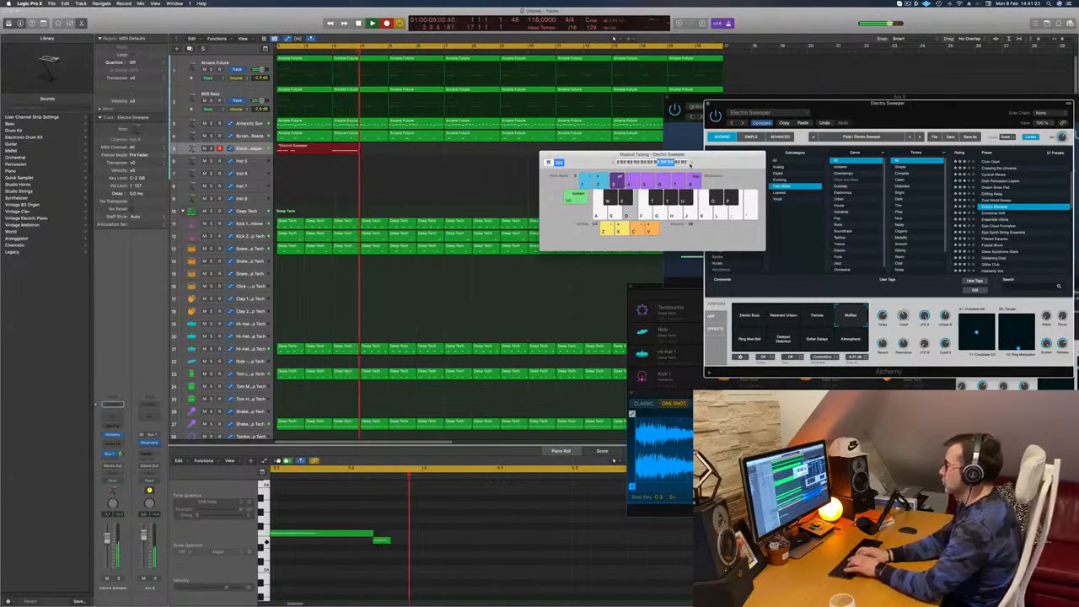
key(s)
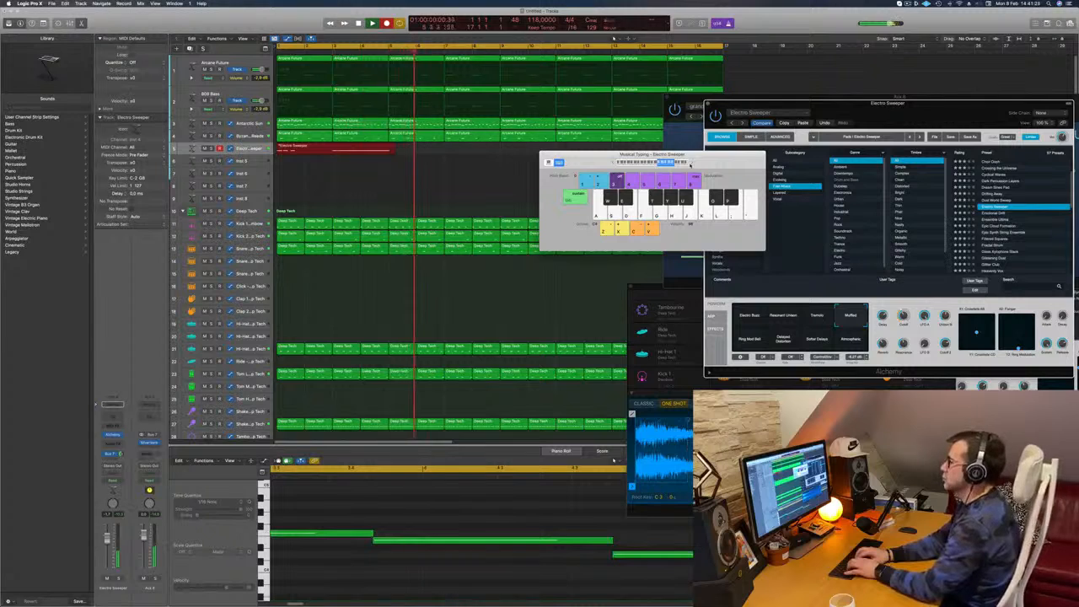
key(f)
key(d)
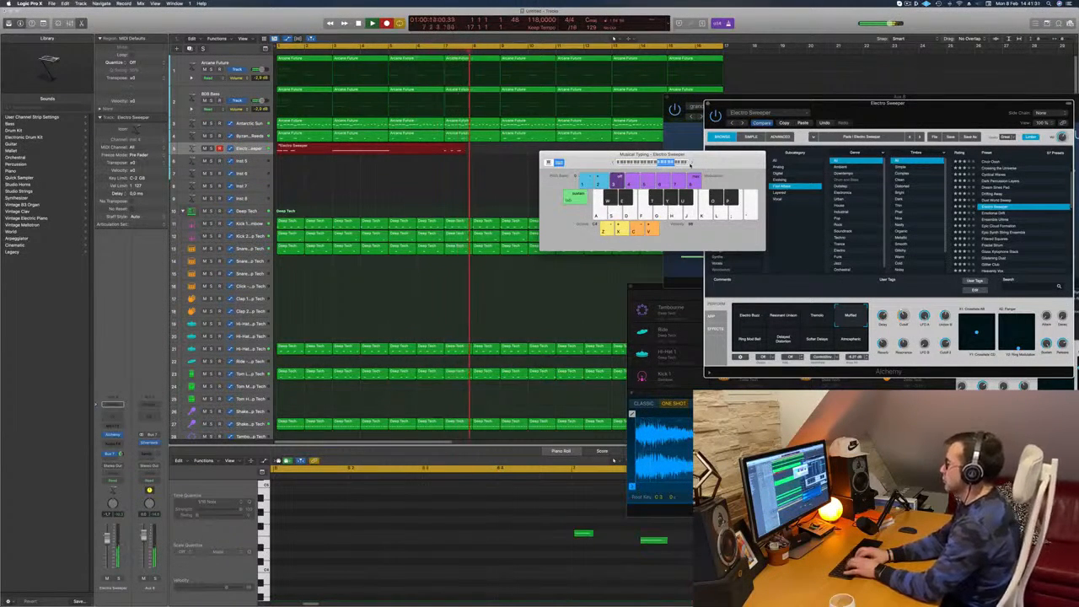
key(s)
key(d)
key(f)
key(d)
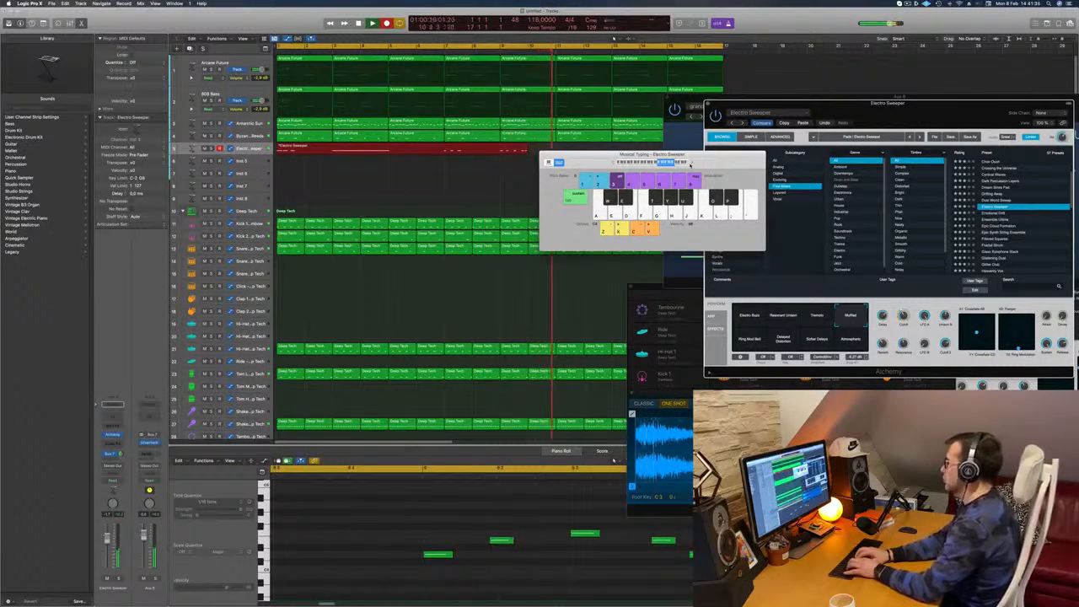
key(f)
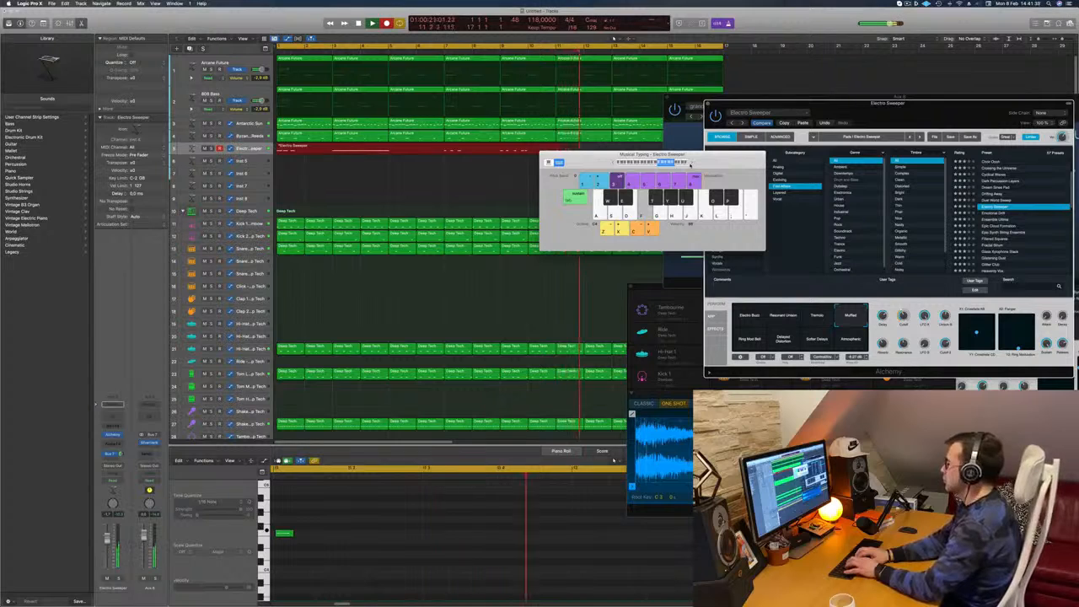
key(d)
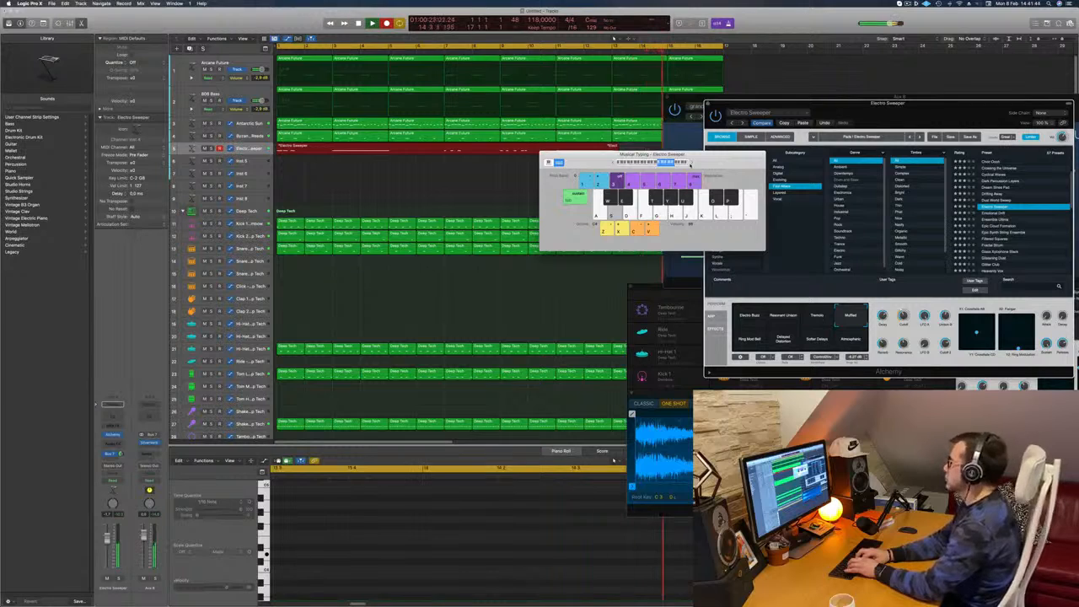
key(space)
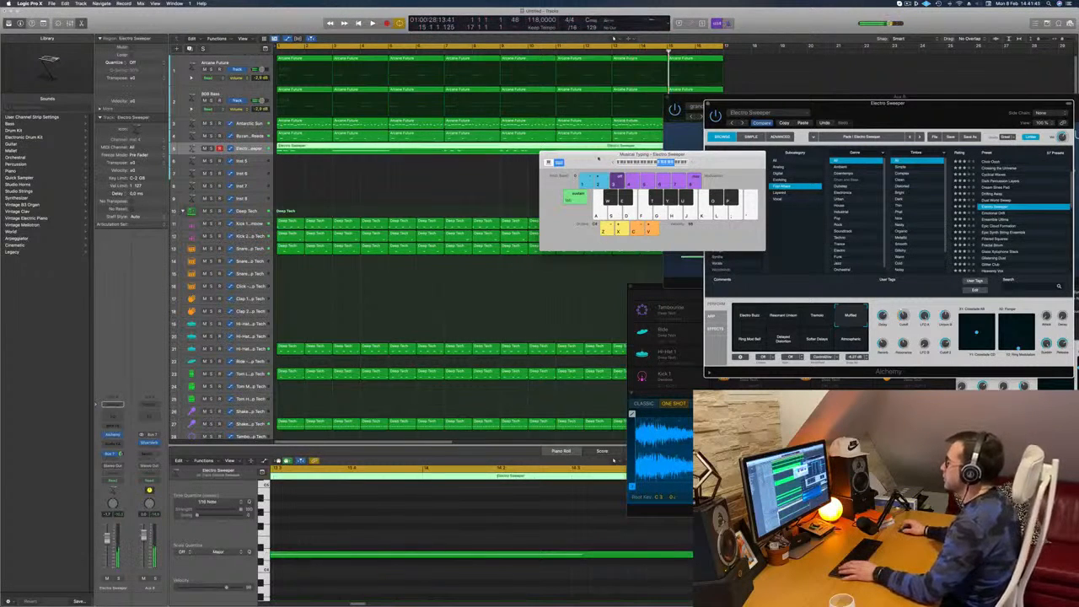
Split the recorded Electro Sweeper region at bar 11, delete the earlier part, and move the remaining part to bar 1
drag(603, 154, 746, 243)
super+double_click(556, 151)
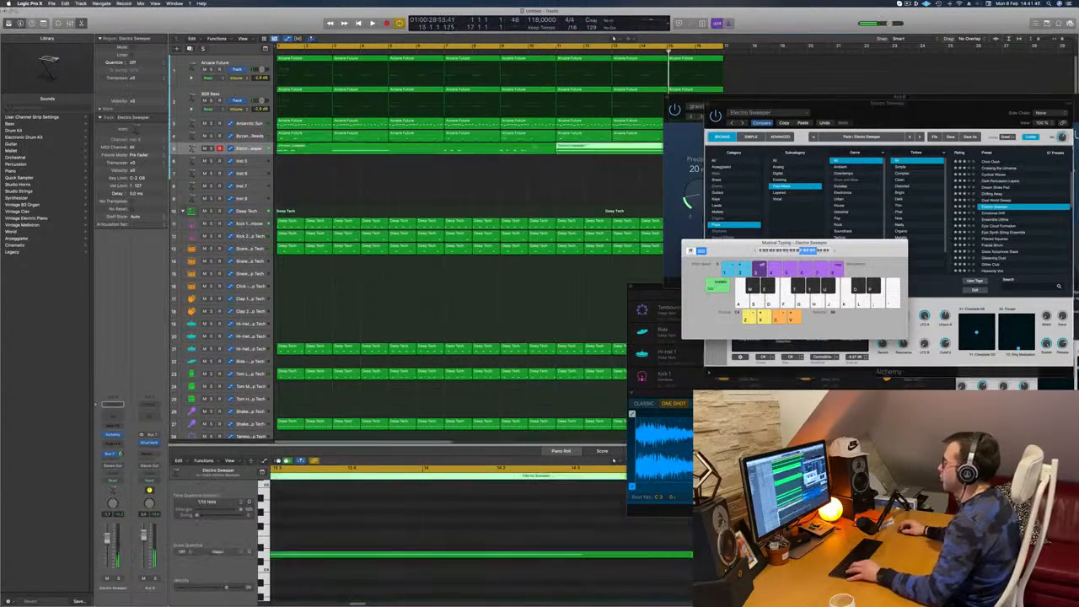
click(535, 150)
key(BackSpace)
drag(565, 150, 315, 160)
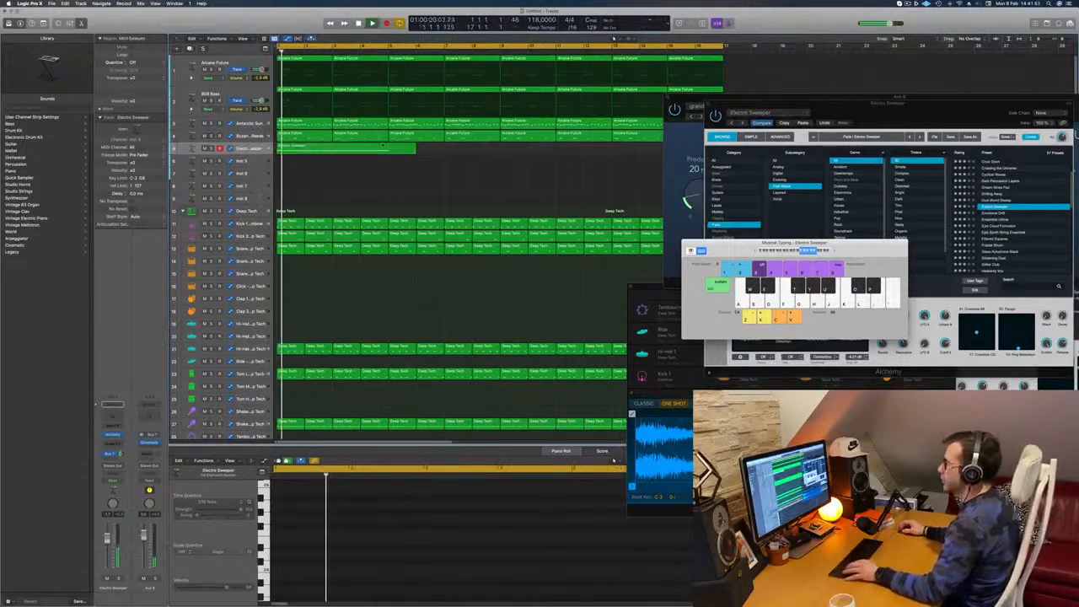
Cut the pad region at bar 5, splitting the overlapping notes, and delete everything after the cut
super+click(388, 148)
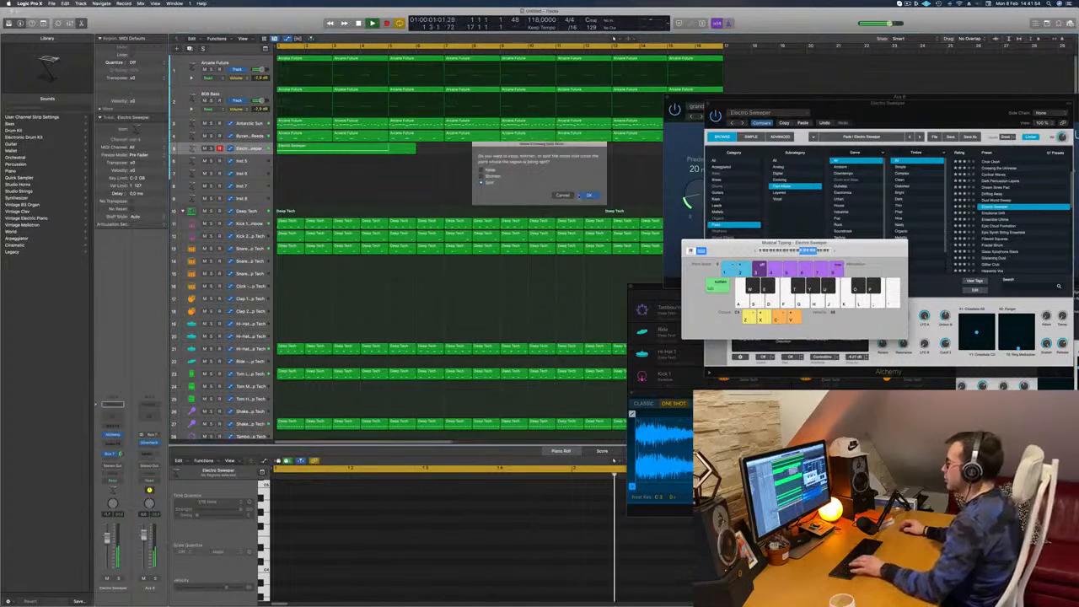
click(582, 197)
key(BackSpace)
Play the trimmed pad region, select all its notes in the Piano Roll, and undo their deletion
click(325, 150)
key(space)
key(space)
click(397, 512)
key(super+a)
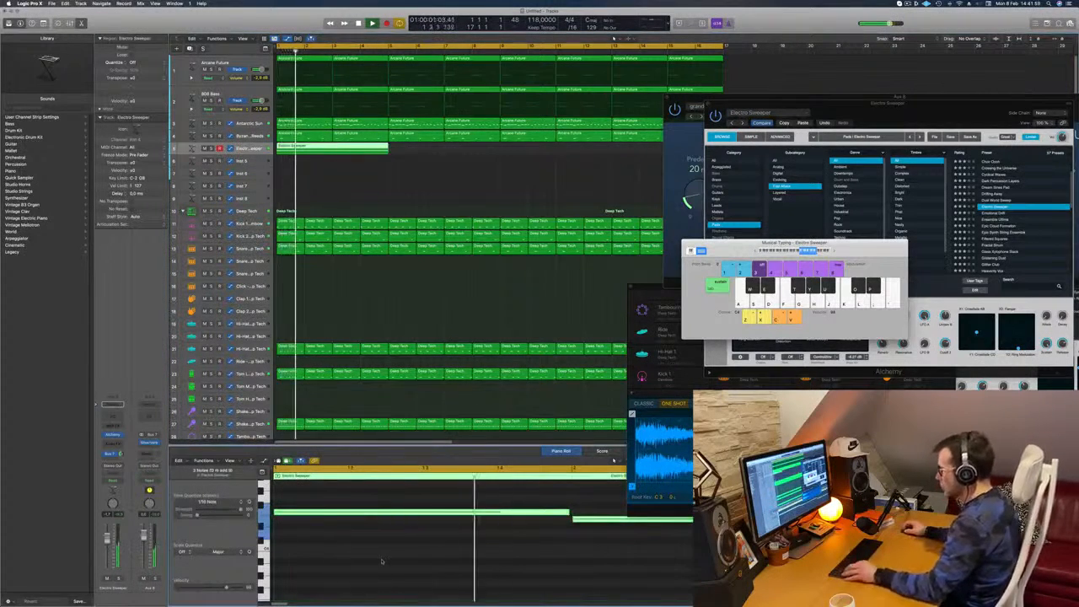
key(super+Left)
key(BackSpace)
key(super+z)
Copy the four-bar pad region to bar 5, and copy both regions to bar 9 to fill the 16 bars
drag(352, 149, 464, 155)
scroll(462, 182, left, 2)
key(space)
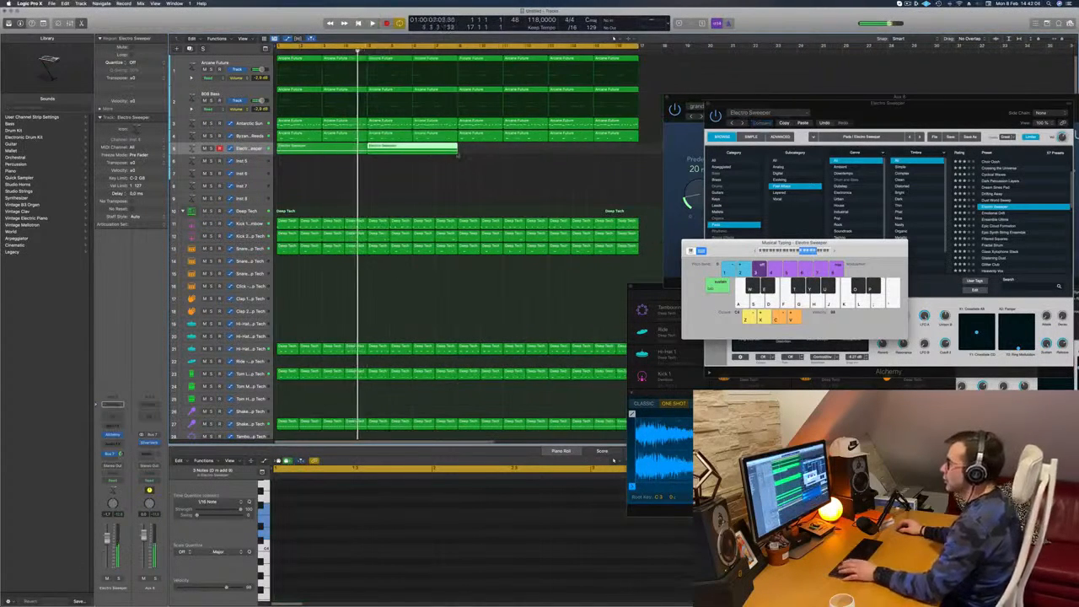
drag(343, 159, 518, 152)
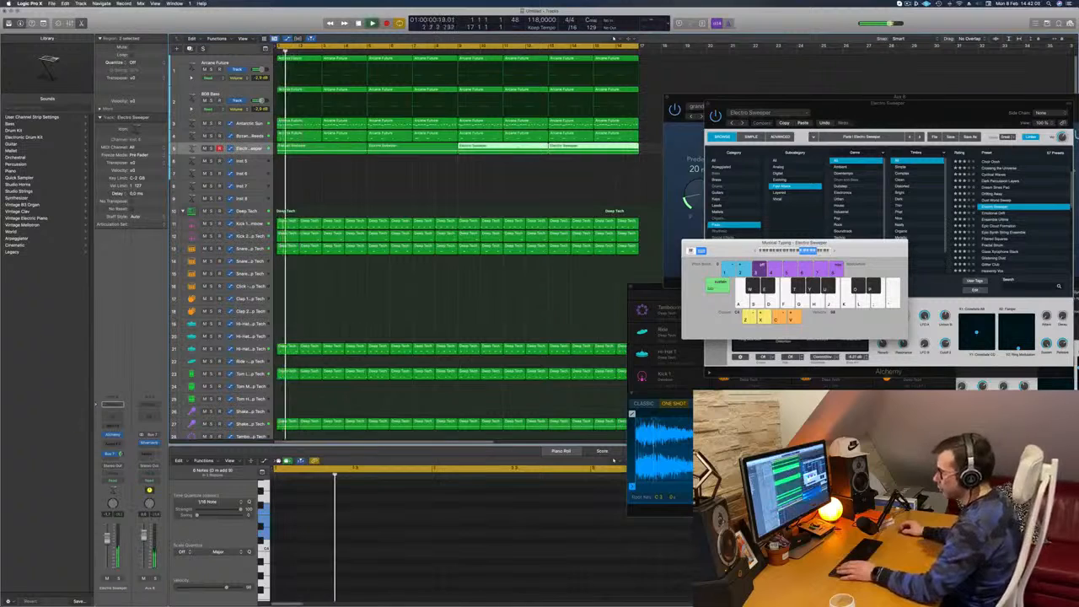
Reopen Electro Sweeper's Alchemy window beside the arrangement and audition the pad over the loop from bar 1
click(115, 435)
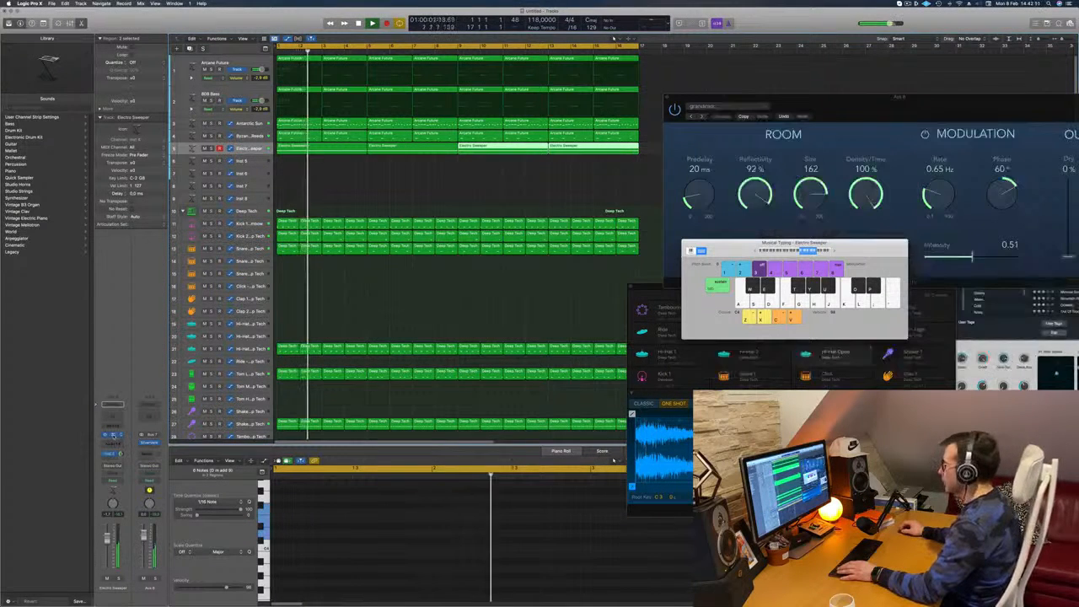
click(113, 435)
click(113, 435)
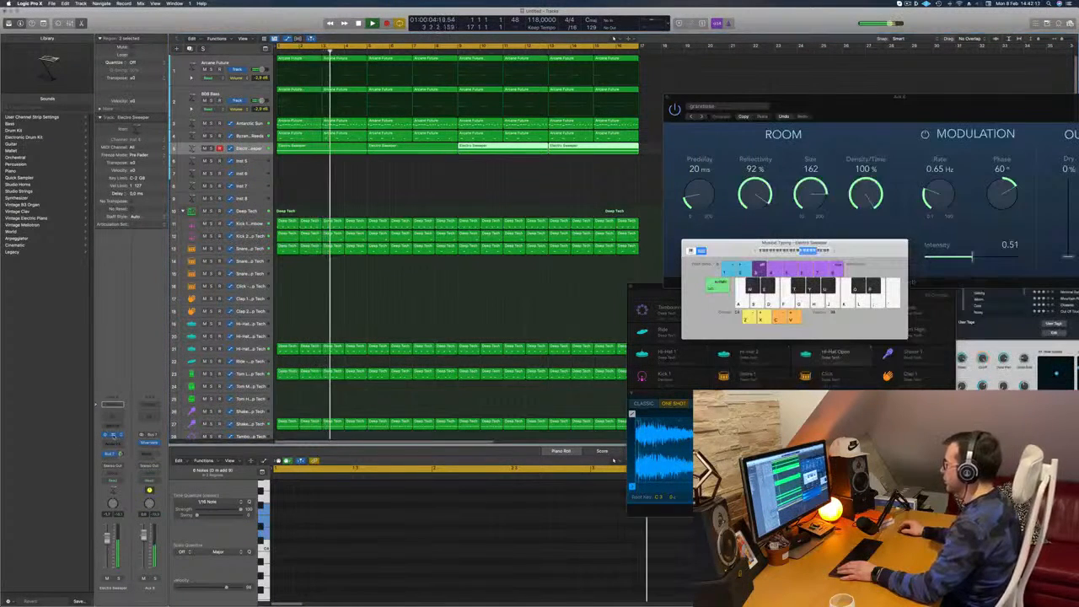
click(113, 435)
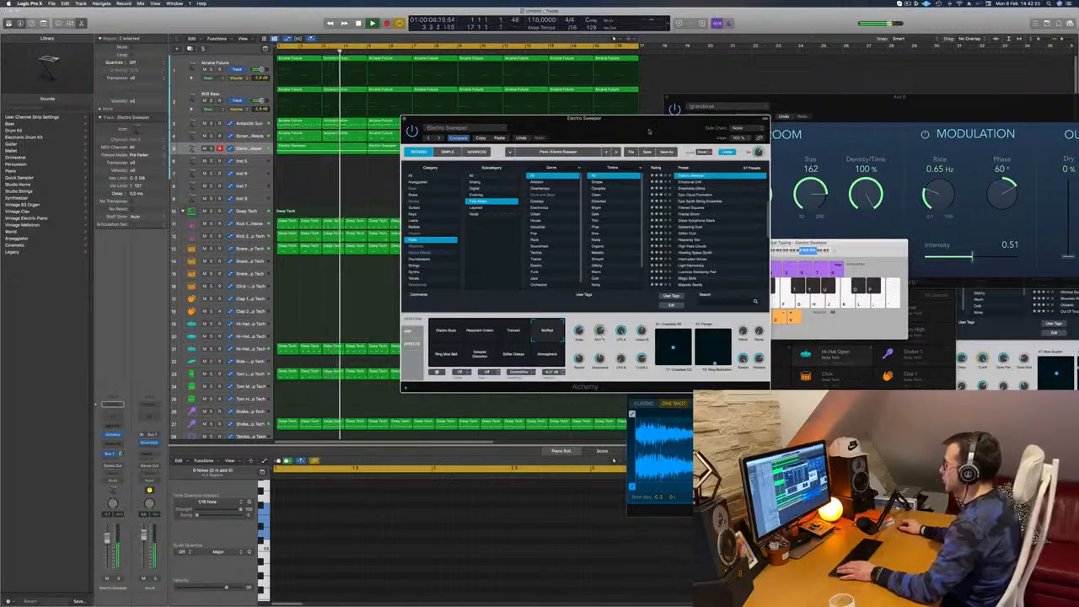
drag(628, 119, 654, 139)
key(Return)
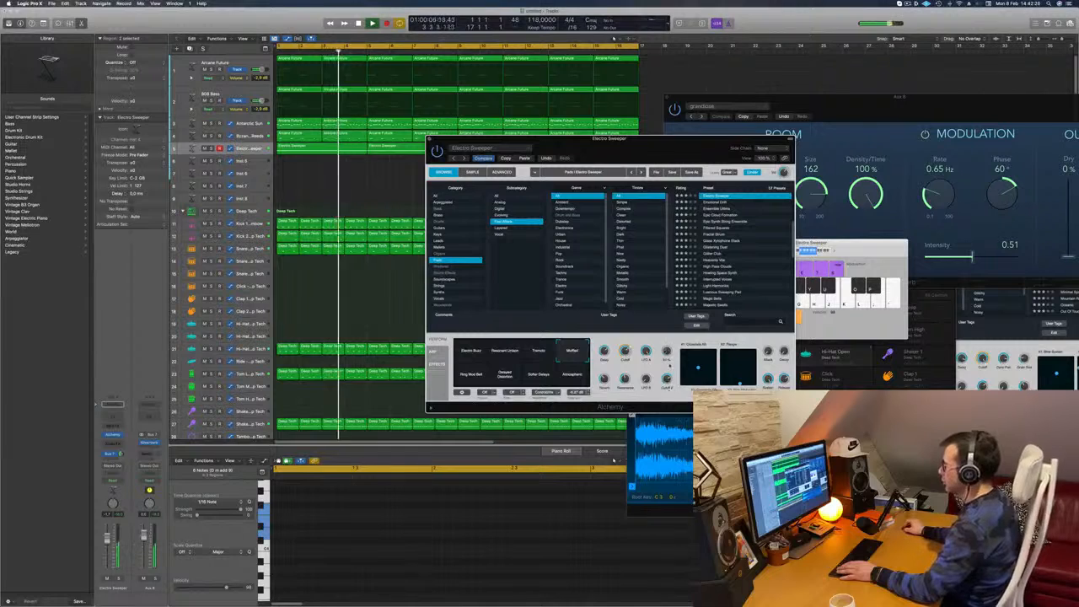
drag(632, 139, 699, 100)
key(Return)
key(Return)
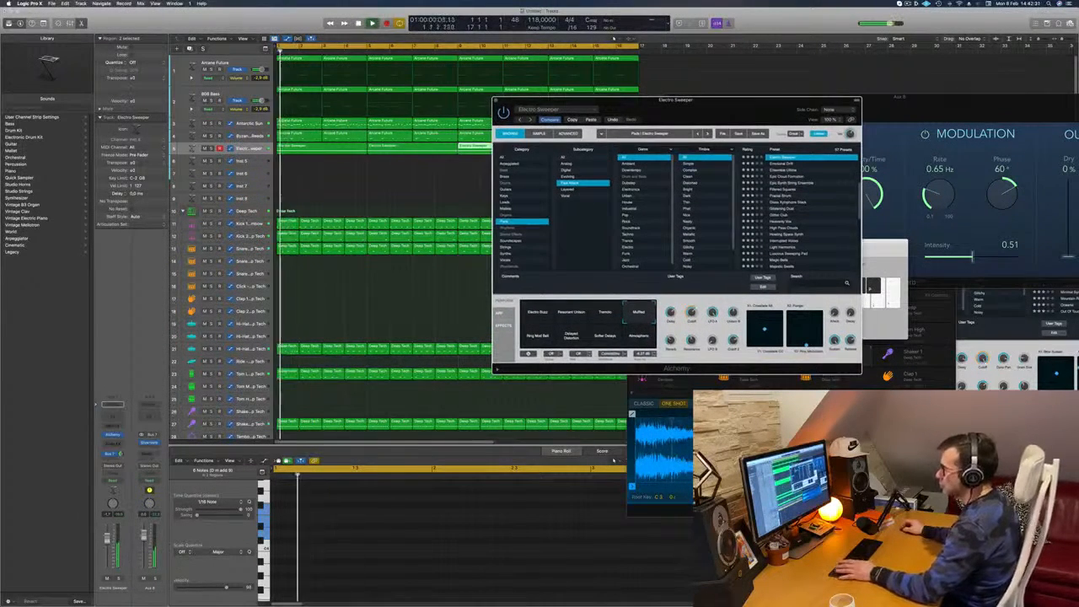
Insert a Compressor from the Dynamics effects on the Electro Sweeper channel strip
click(118, 444)
click(117, 443)
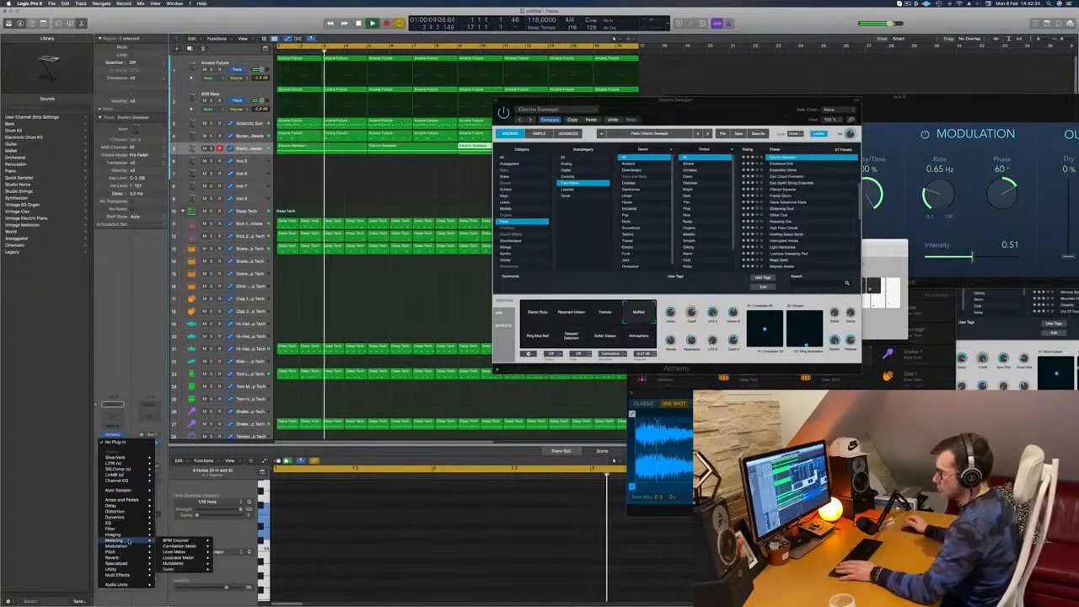
mouse_move(119, 521)
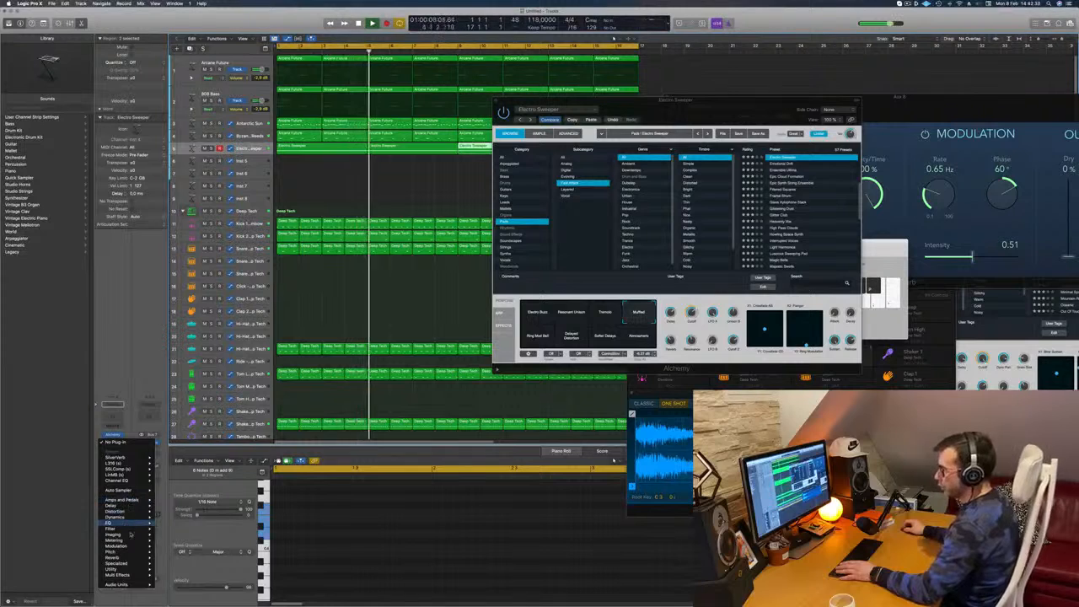
mouse_move(122, 545)
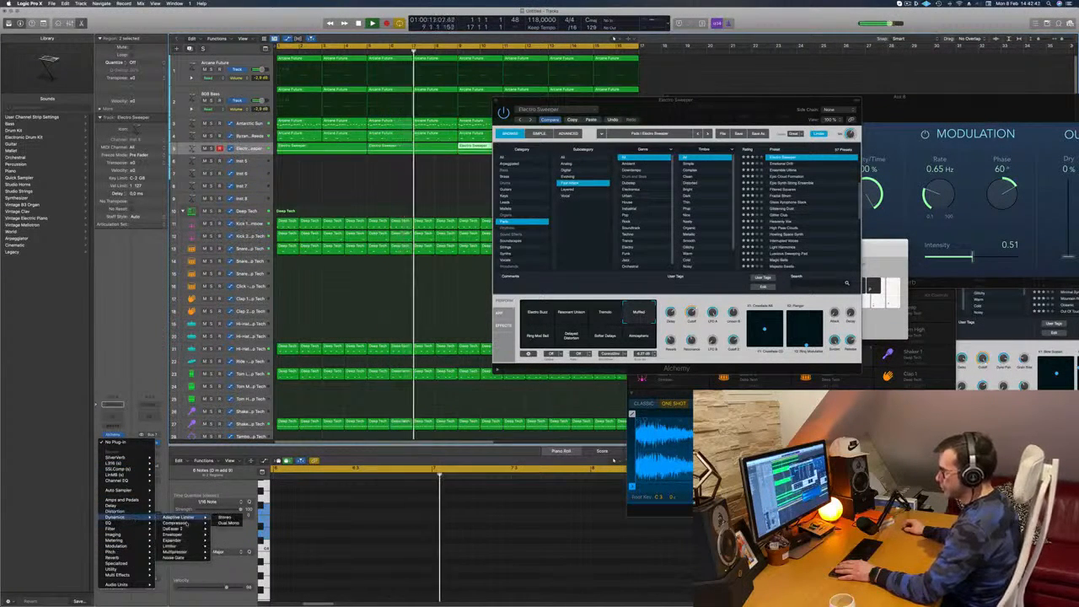
click(177, 522)
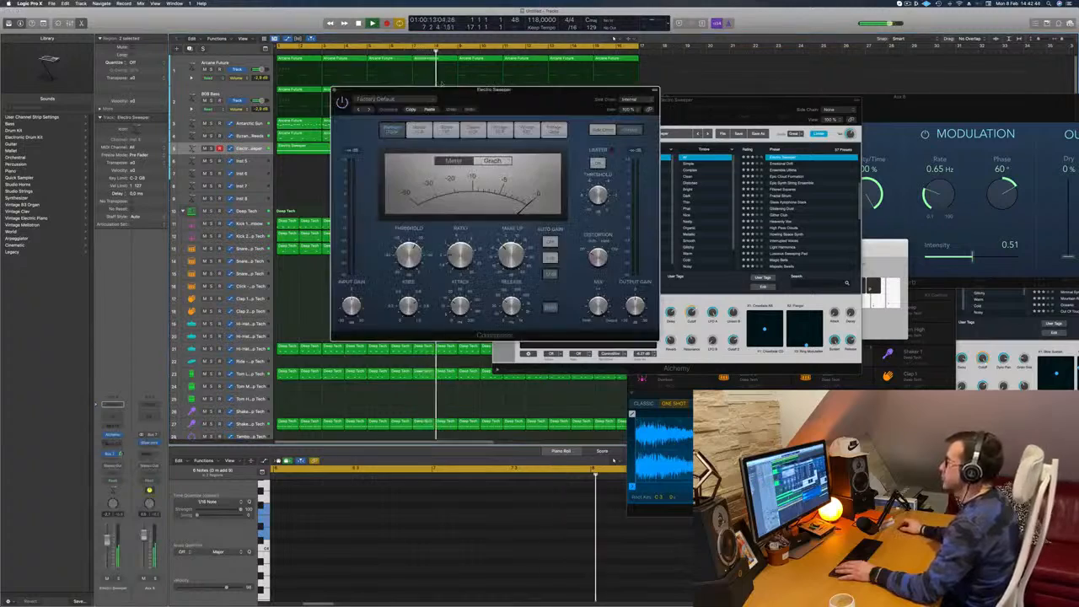
Set the Compressor's side chain source to the Kick 1 instrument (Inst 9)
drag(494, 88, 525, 96)
key(Return)
click(665, 106)
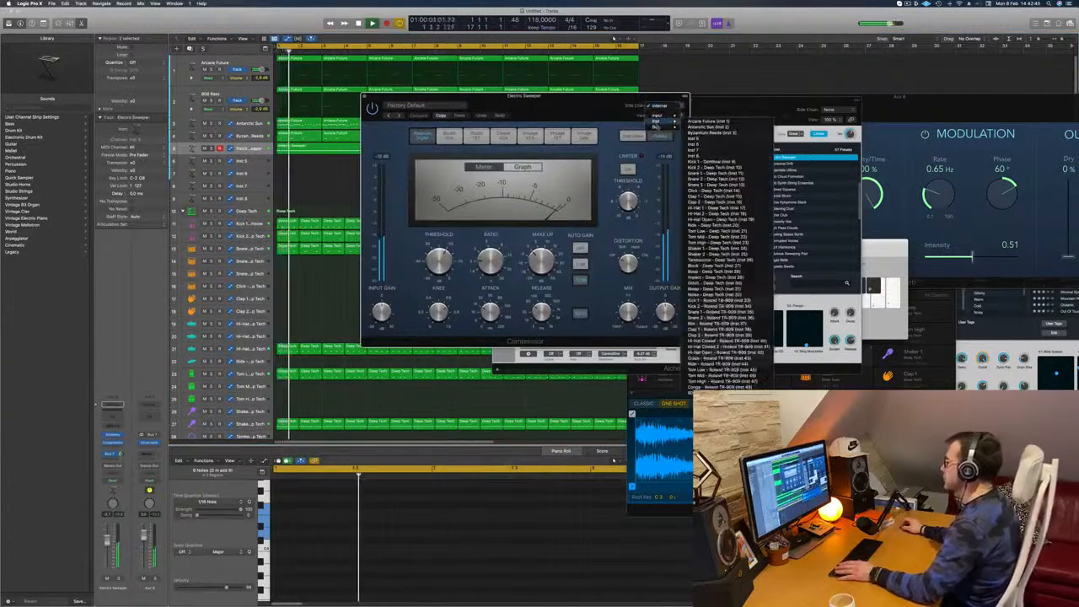
mouse_move(657, 120)
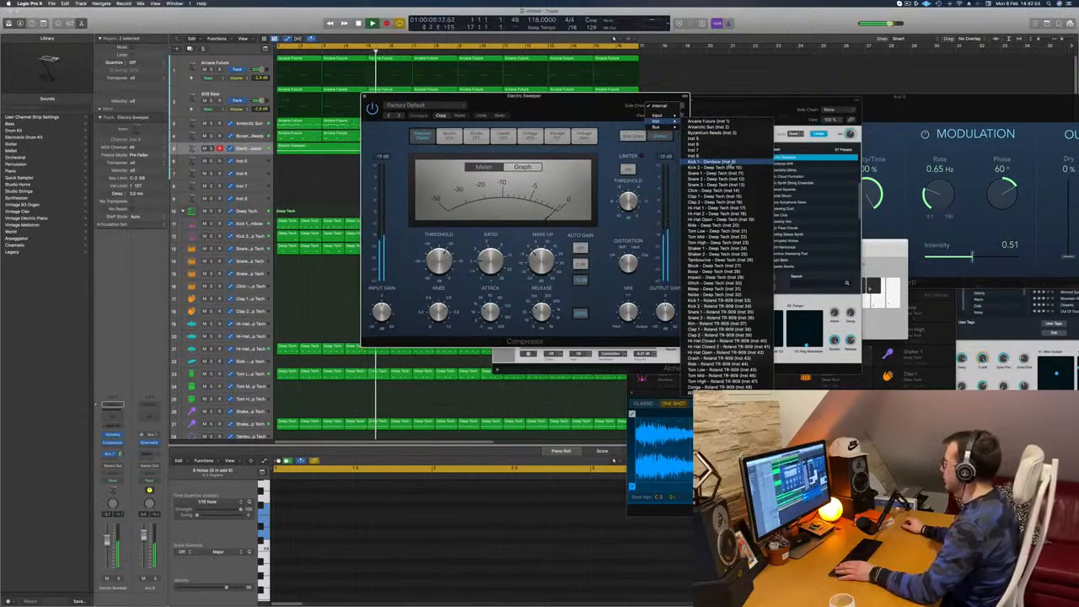
click(712, 161)
drag(564, 110, 619, 109)
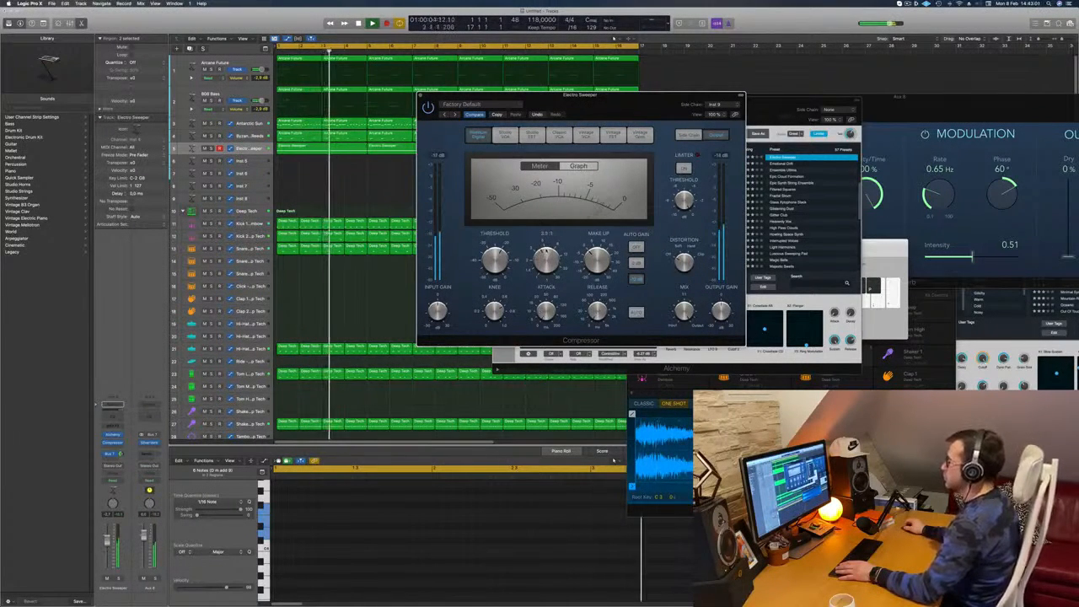
Replay the loop to audition the sidechained pad, and close the Compressor and Alchemy windows
key(Return)
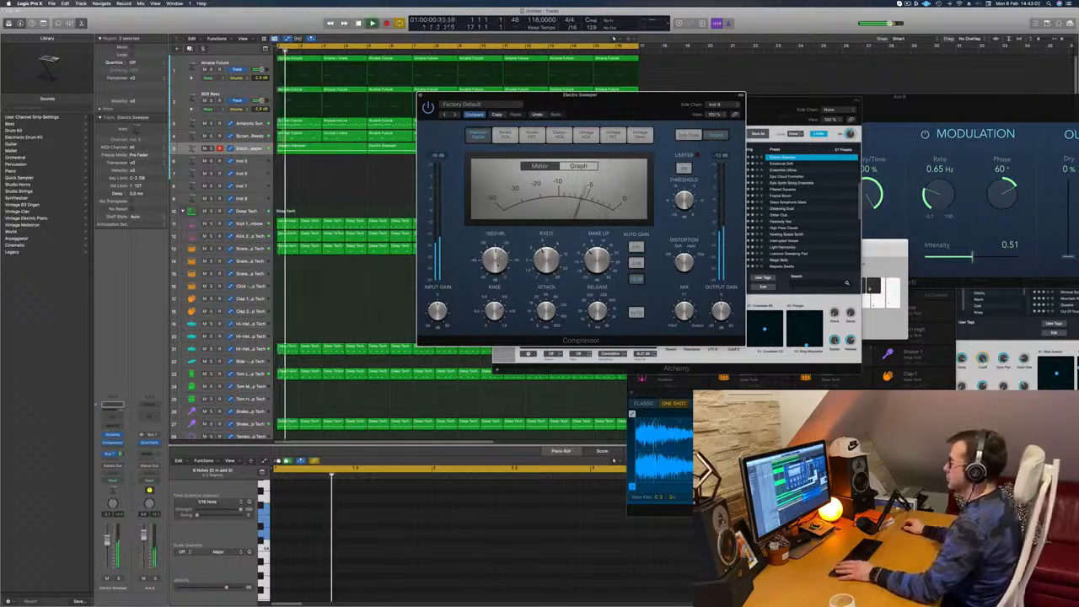
key(Return)
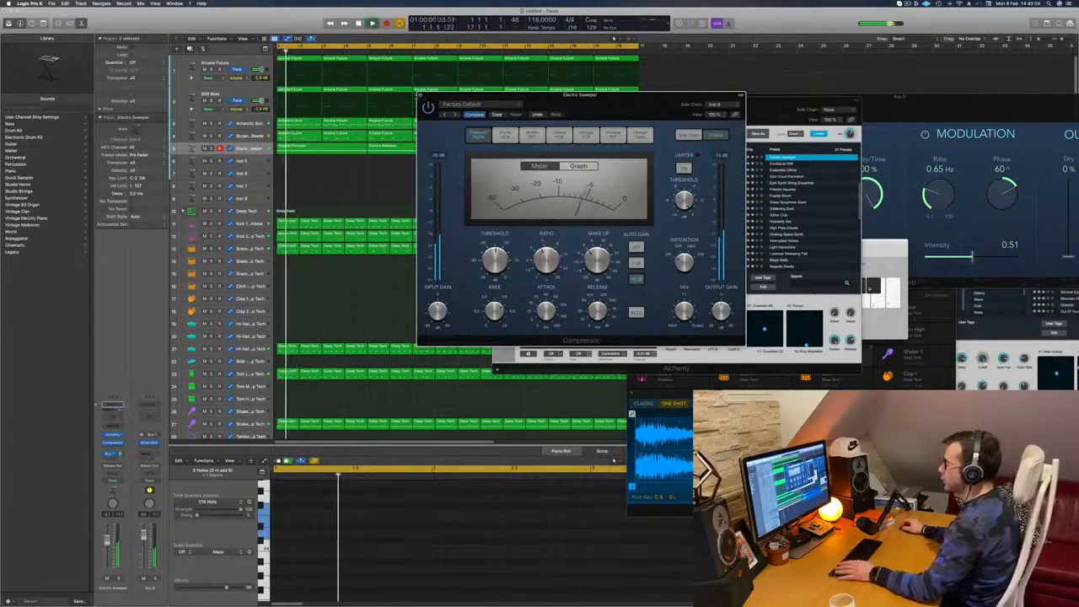
click(420, 95)
key(Return)
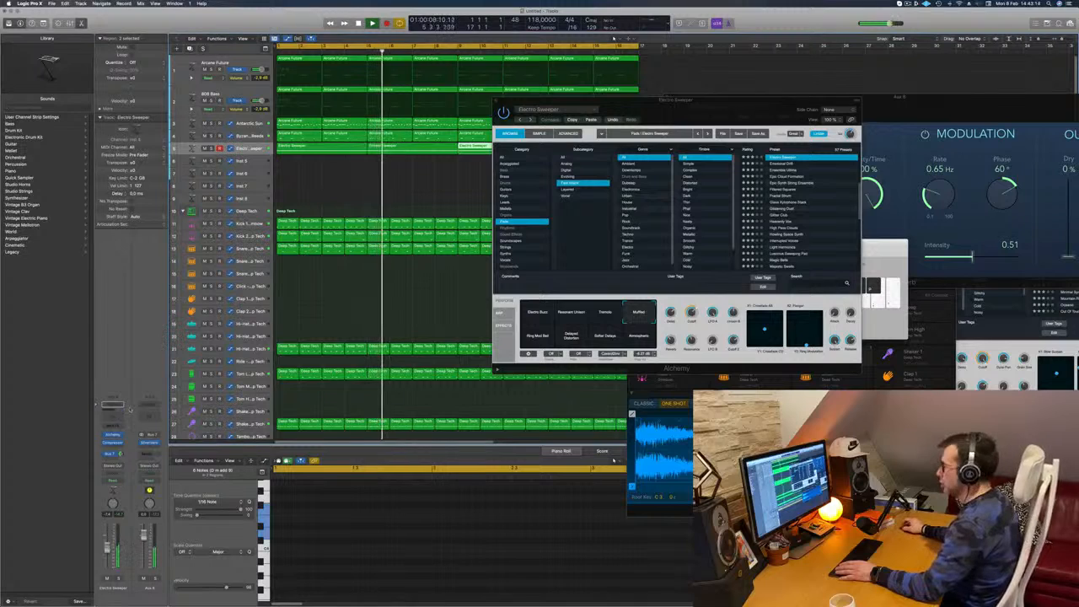
drag(696, 112, 584, 139)
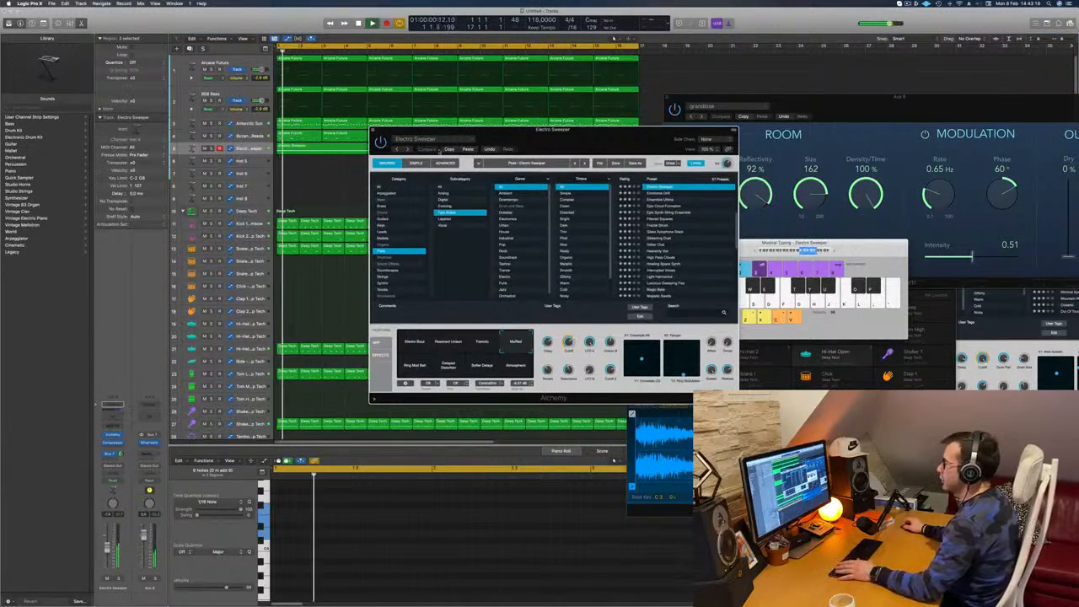
drag(544, 139, 563, 128)
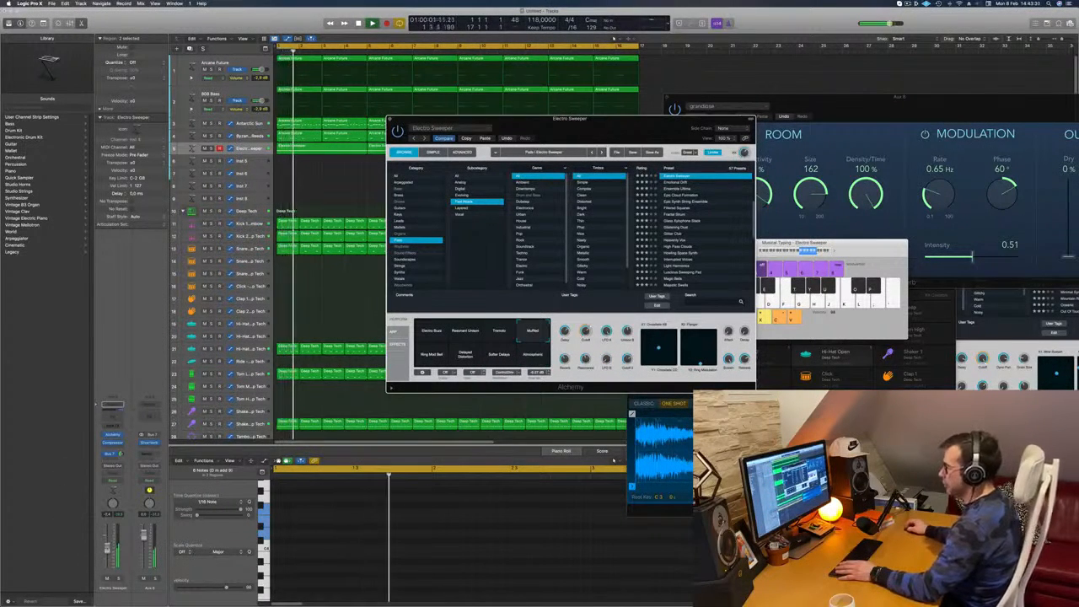
drag(609, 121, 643, 114)
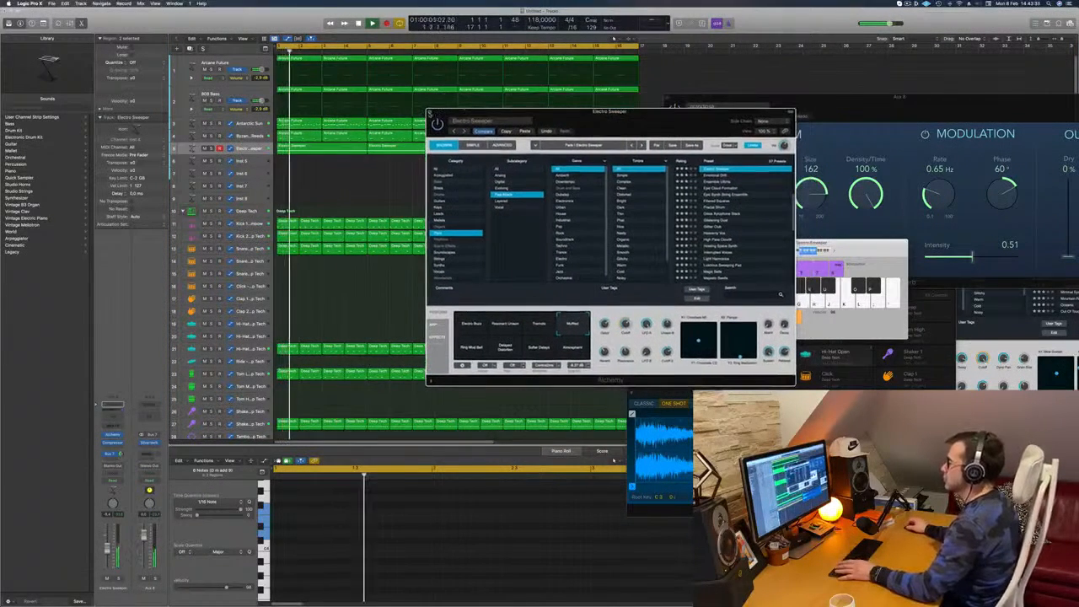
click(430, 112)
key(space)
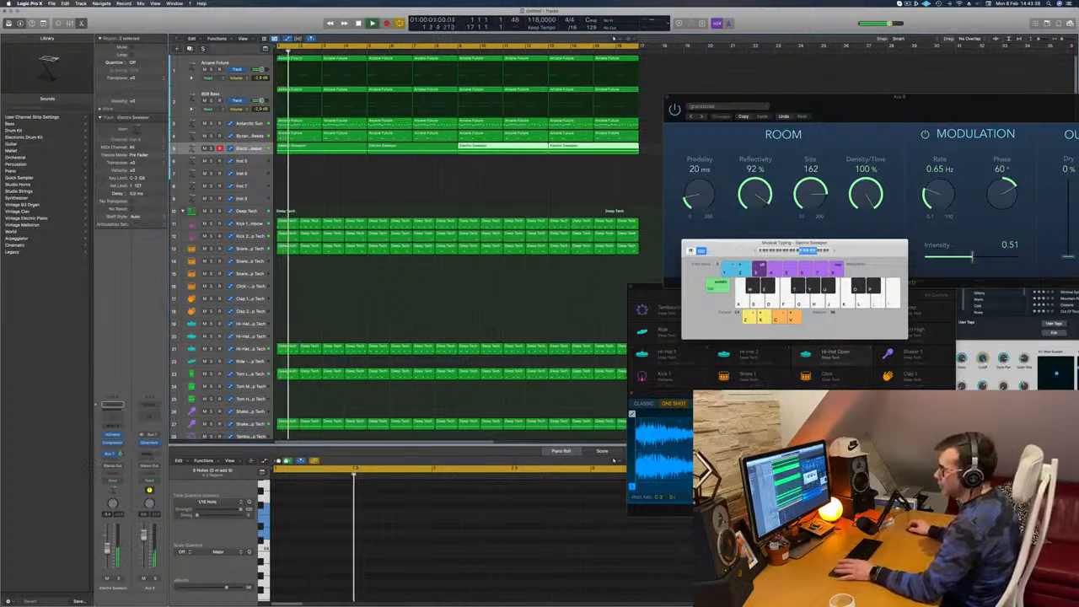
Insert a stereo Step FX multi-effect after the Compressor on the Electro Sweeper channel strip
click(112, 443)
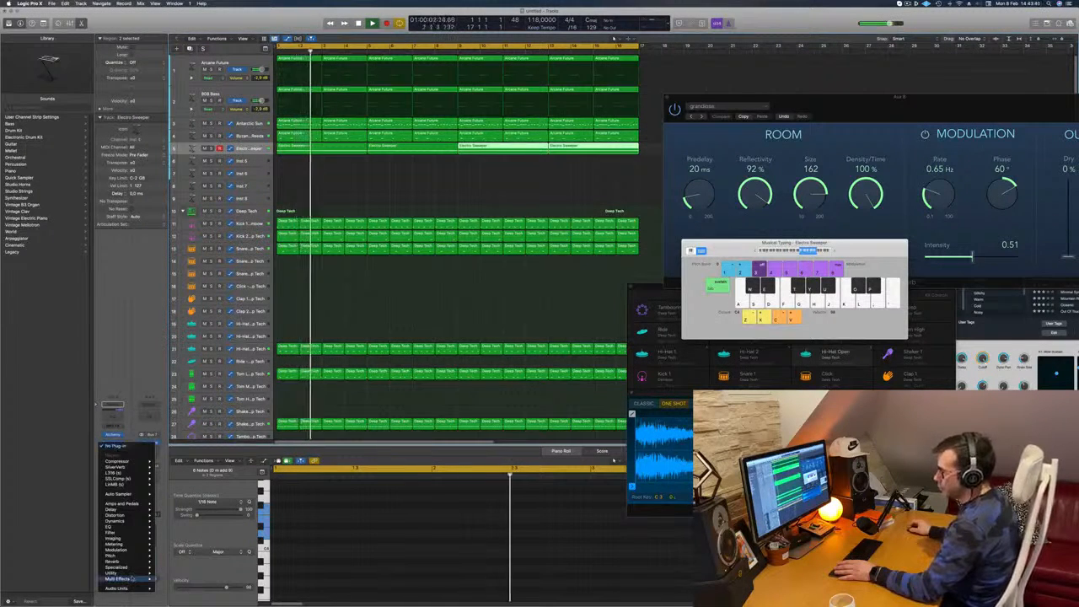
mouse_move(132, 579)
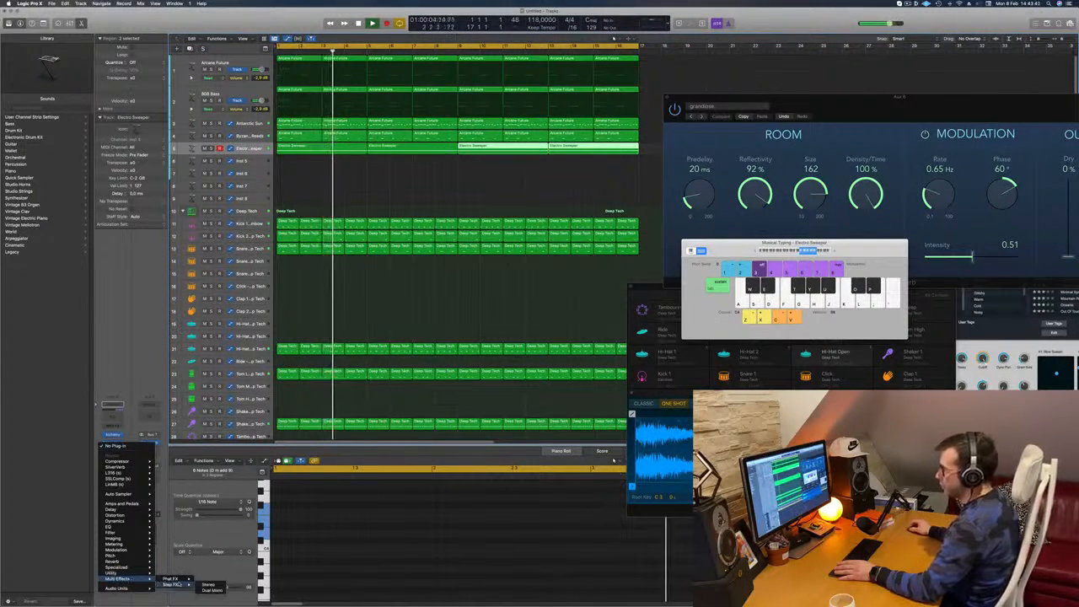
click(208, 585)
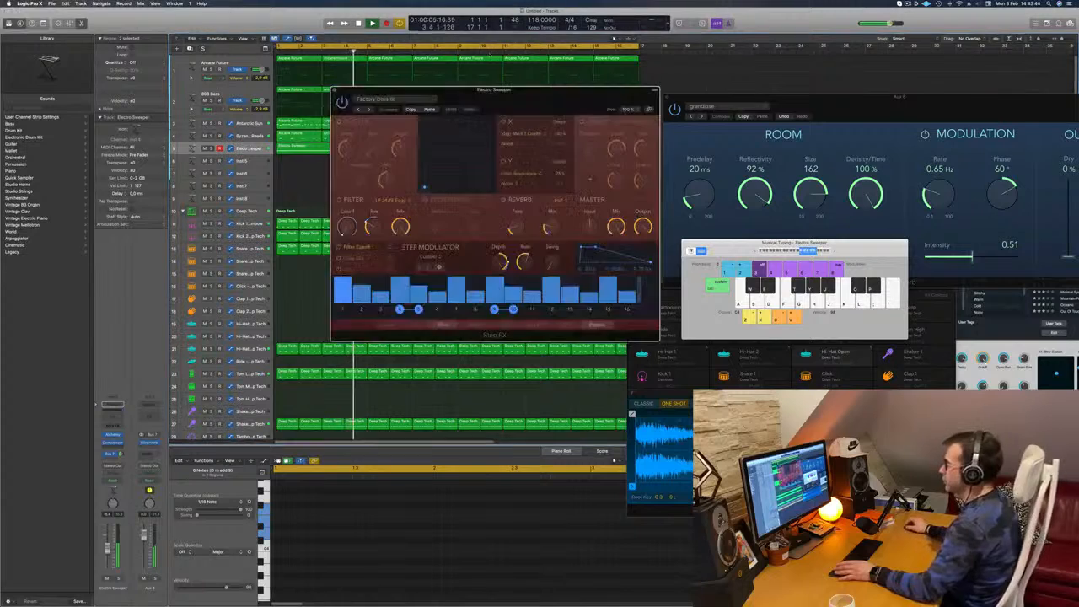
drag(493, 89, 577, 119)
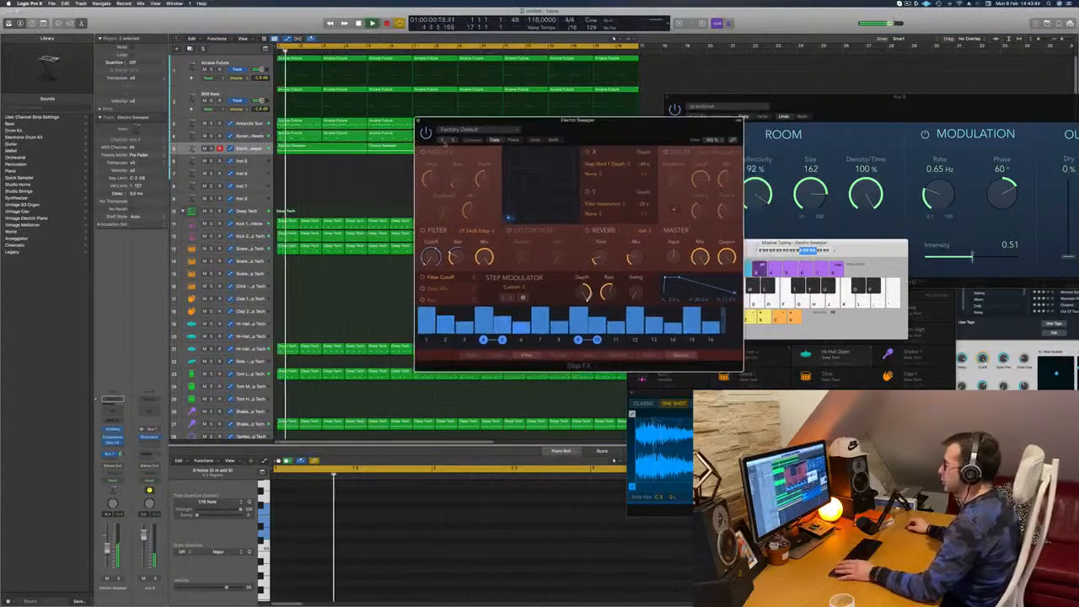
Browse the Step FX presets to Broken Echoes and audition it on the pad over the running loop
click(454, 140)
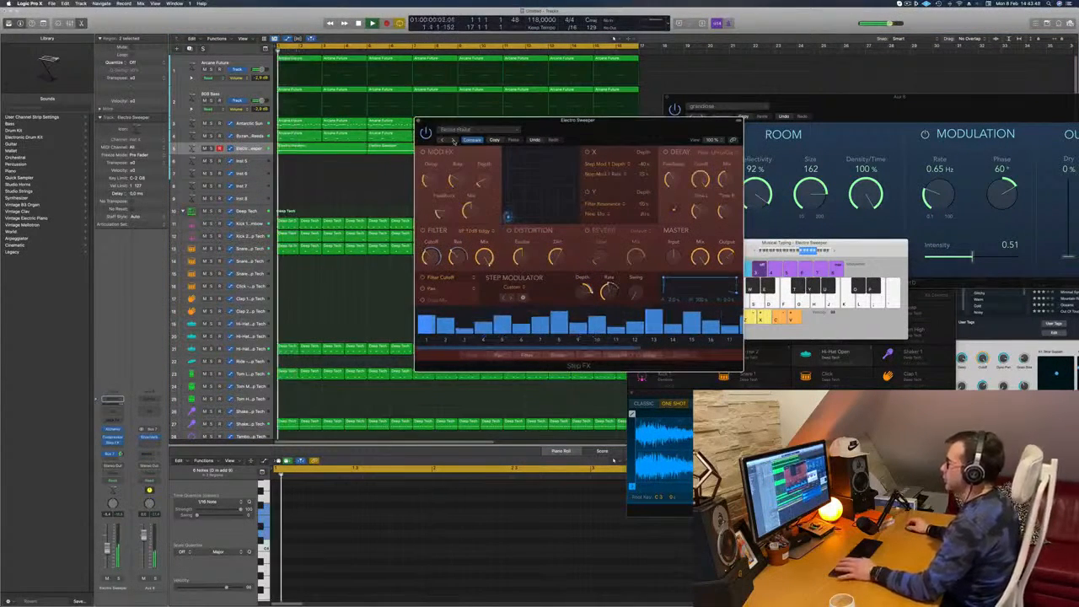
drag(500, 136, 457, 143)
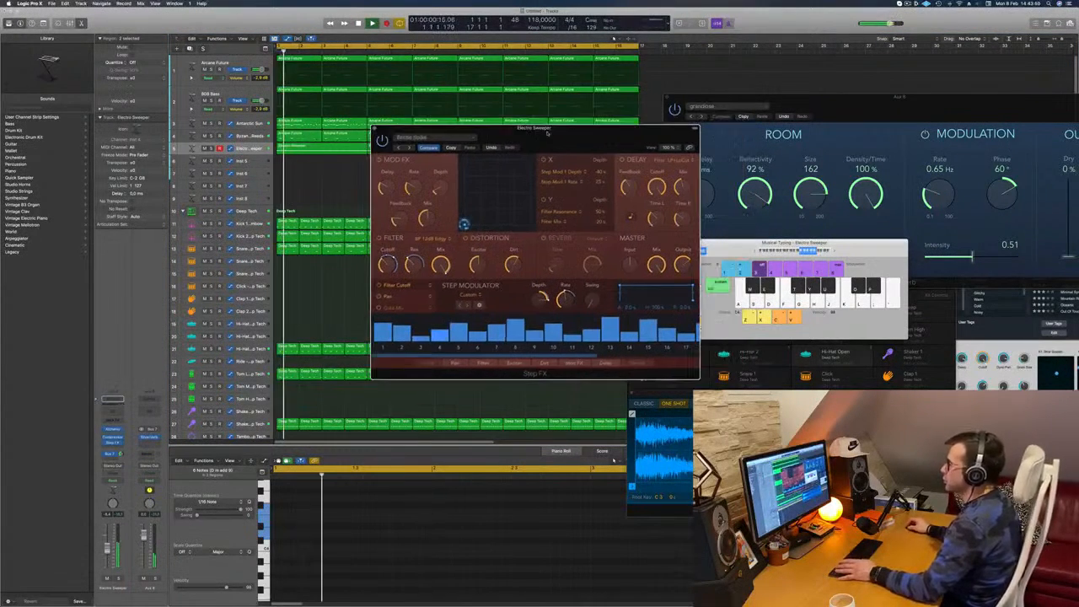
click(410, 146)
click(410, 147)
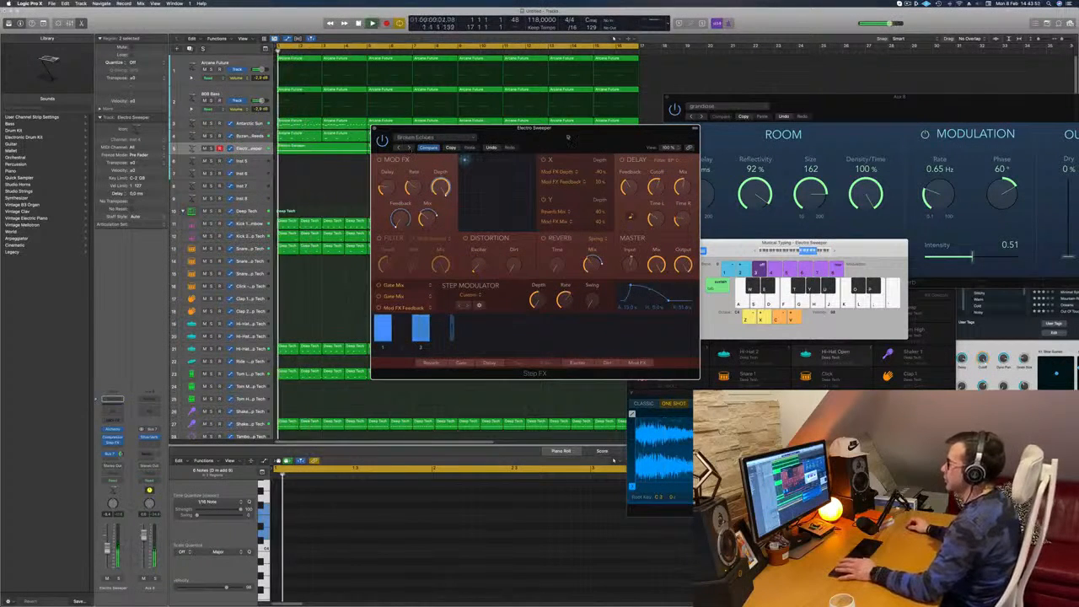
drag(542, 145, 582, 172)
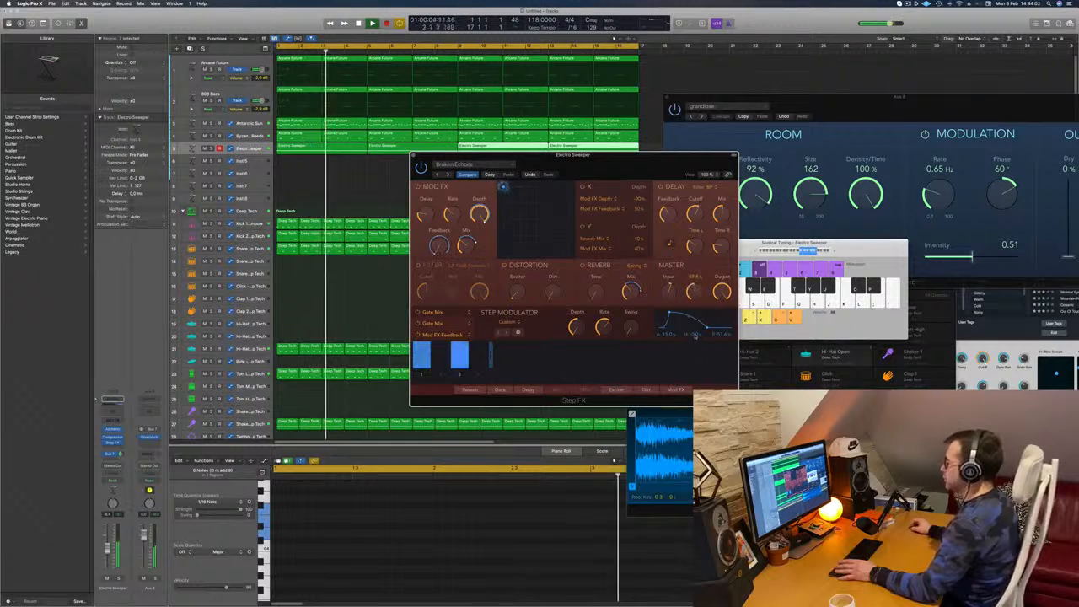
mouse_move(698, 290)
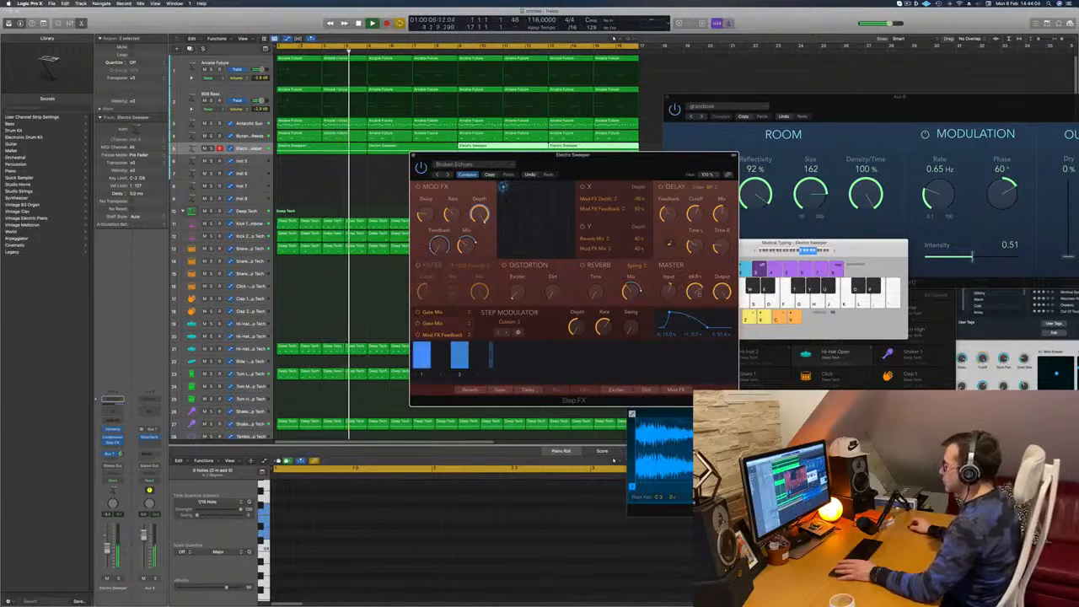
drag(639, 168, 733, 130)
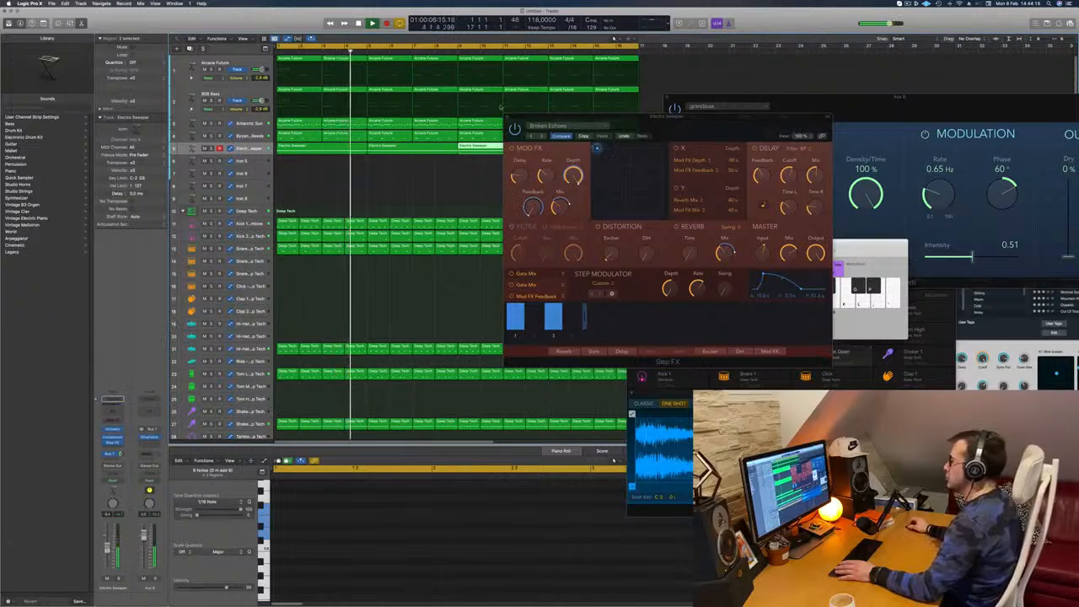
Close the Step FX window, select the 808 Bass track and replay the loop from the start
click(506, 118)
click(424, 182)
scroll(423, 182, down, 2)
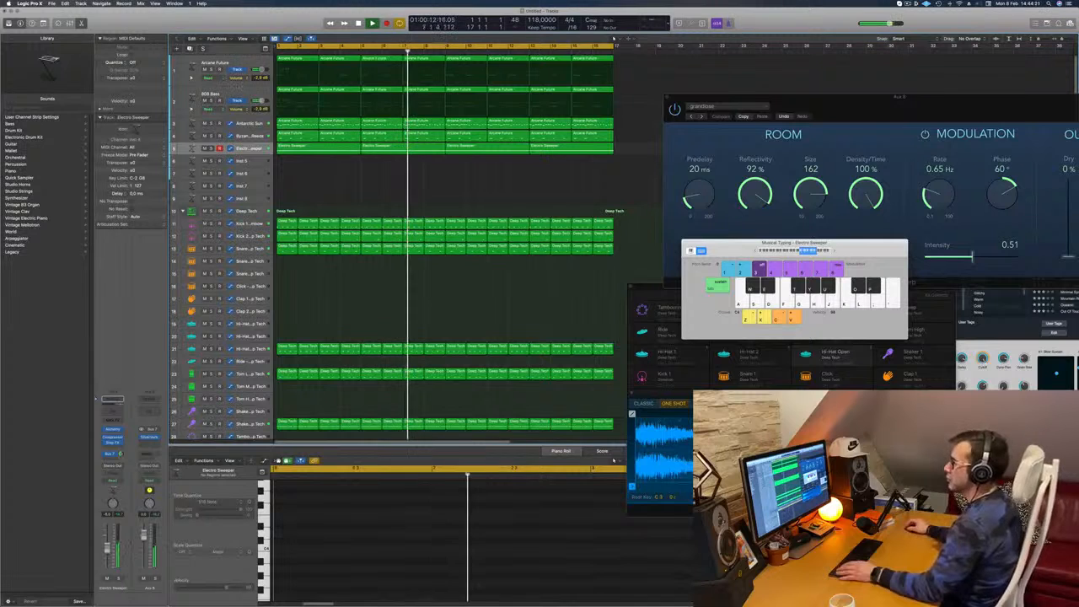
click(244, 89)
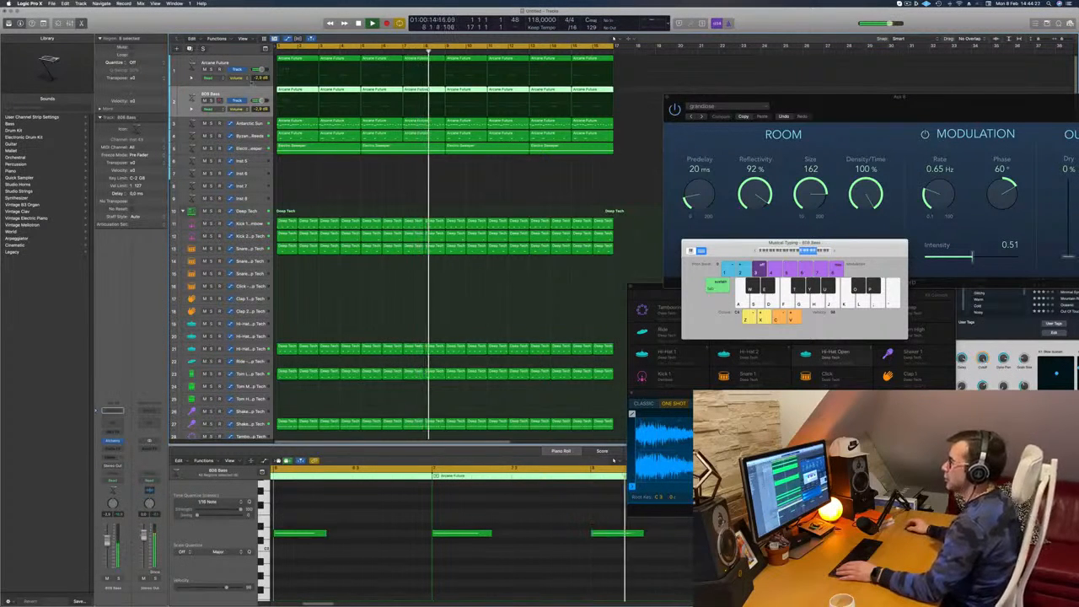
key(space)
key(space)
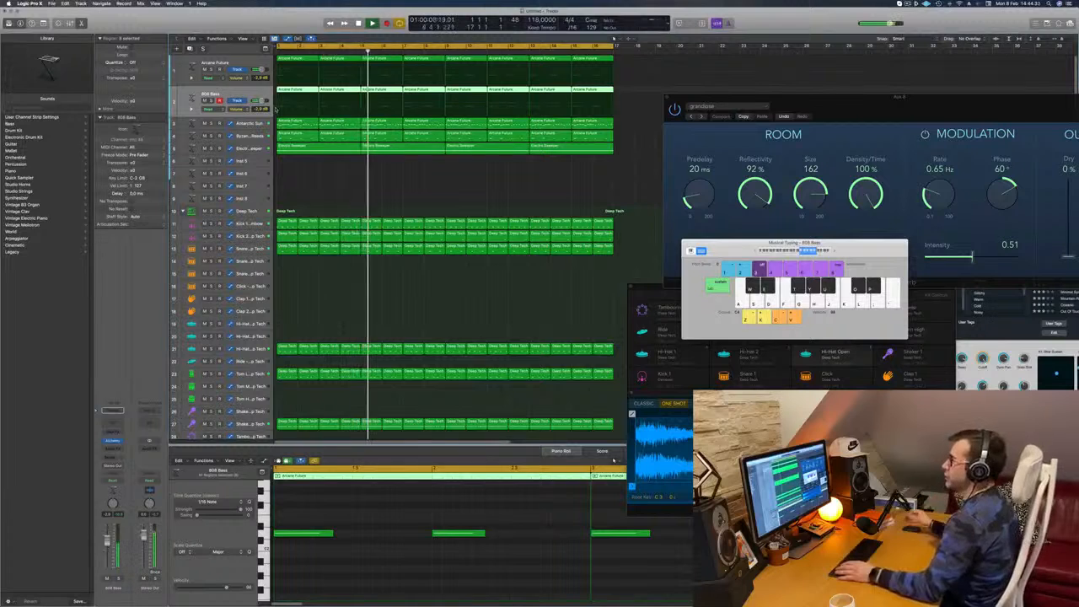
key(Return)
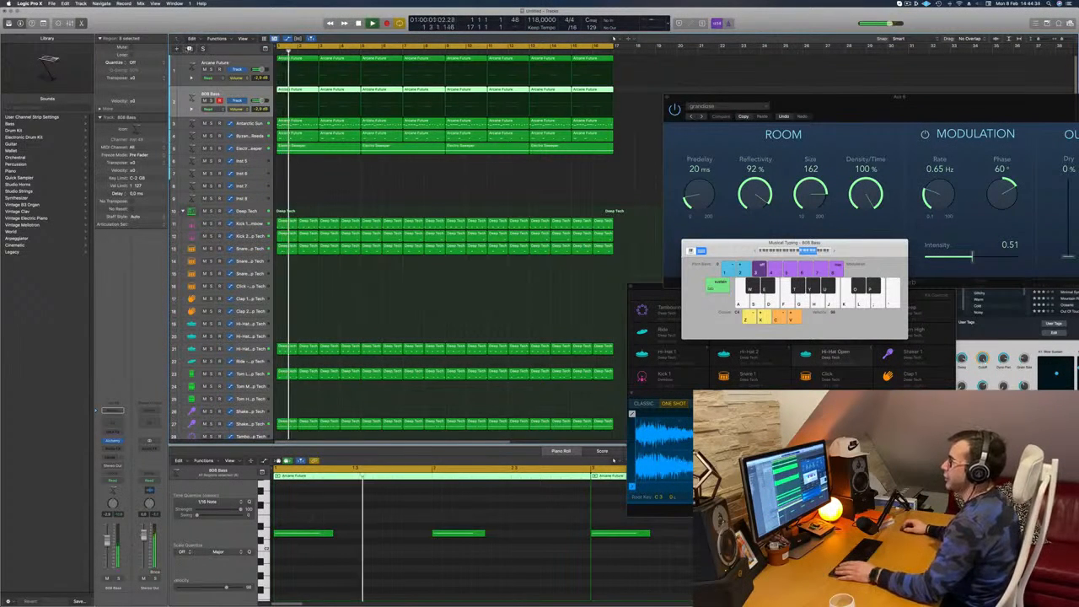
Duplicate the 808 Bass track and copy its first Arcane Future region onto the new track at bar 1
key(super+d)
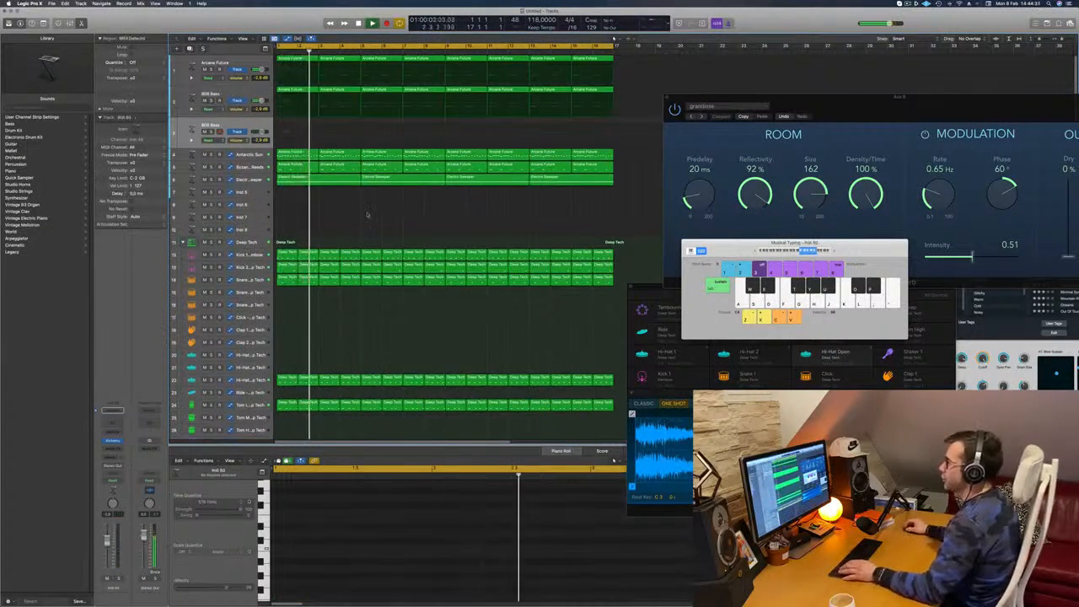
click(295, 90)
drag(286, 123, 286, 125)
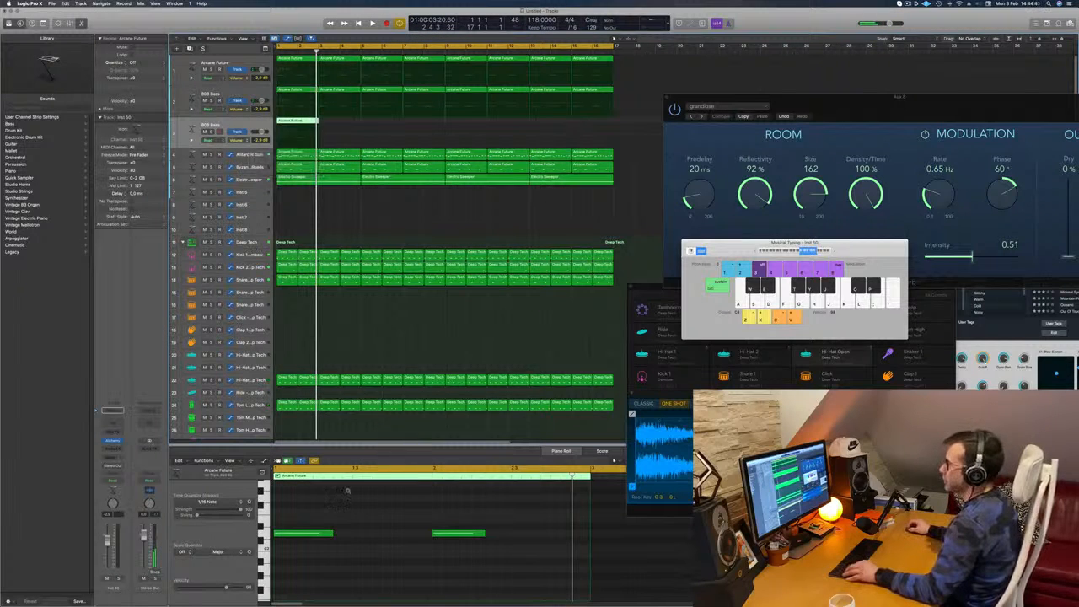
Shorten the two long notes in the copied bass region and duplicate each of them once within its bar
key(space)
key(space)
drag(291, 516, 471, 547)
key(space)
drag(315, 533, 579, 557)
key(space)
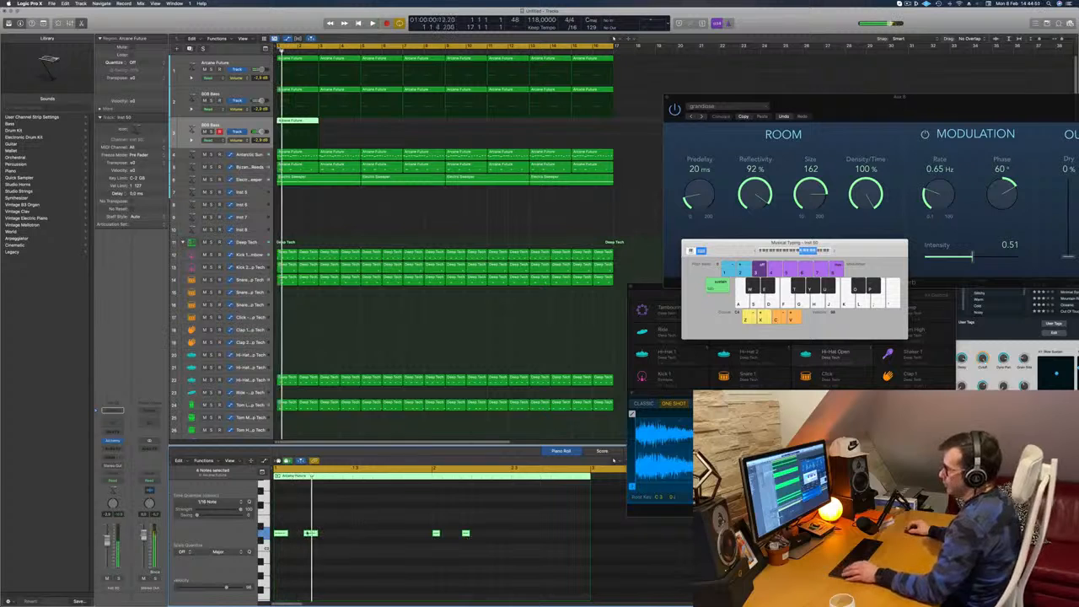
Copy the short notes along the region to make five evenly spaced notes of the same pitch in each bar, and audition it
drag(281, 535, 341, 542)
key(space)
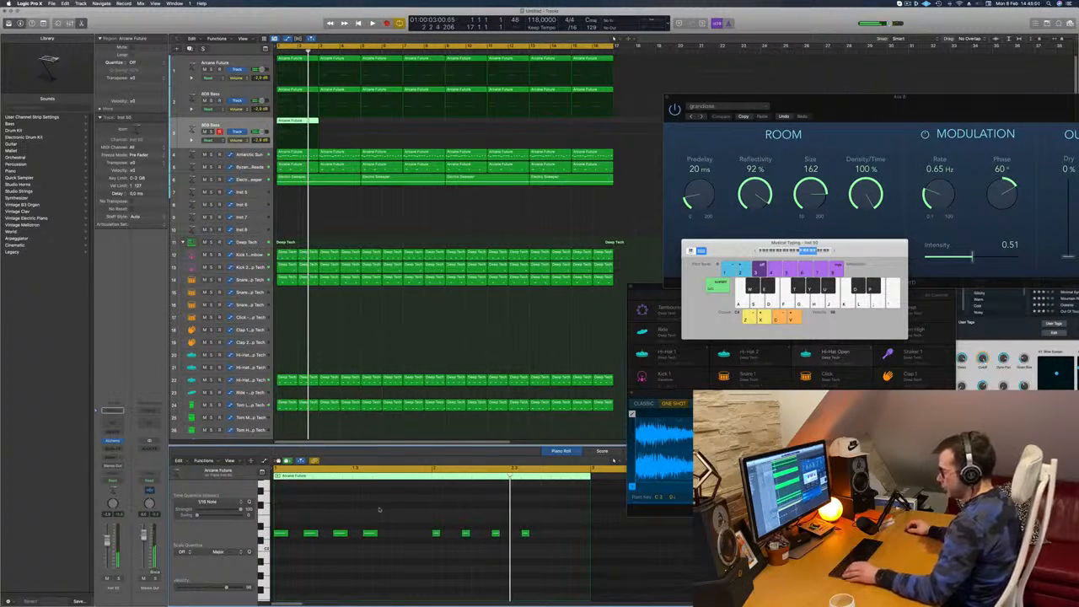
drag(371, 533, 399, 538)
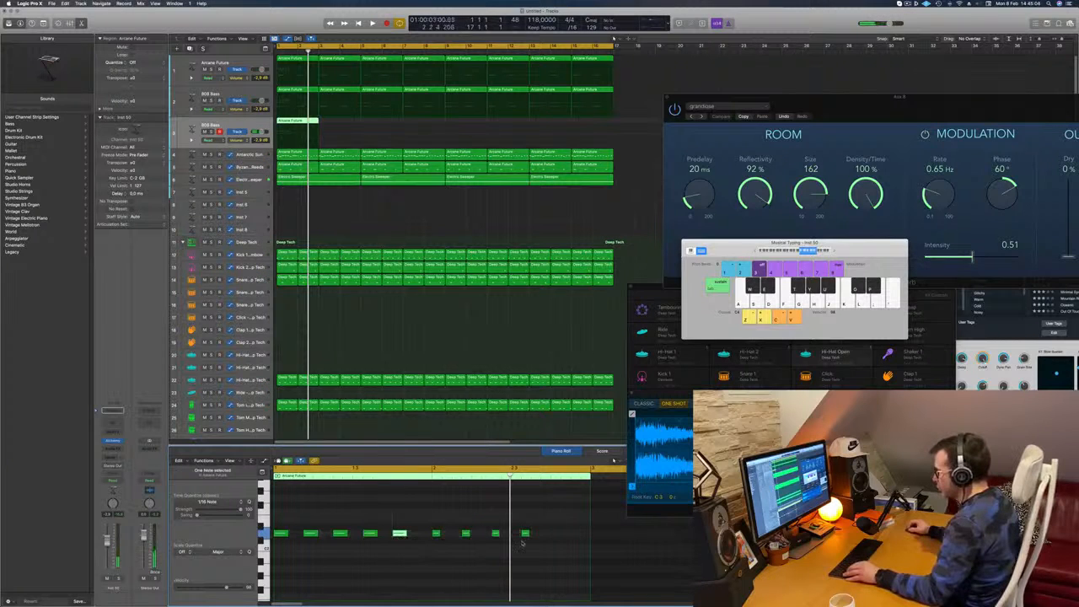
drag(527, 534, 556, 537)
key(Return)
key(space)
Copy the edited two-bar region along the duplicated bass track to fill all 16 bars
drag(293, 121, 482, 129)
click(314, 124)
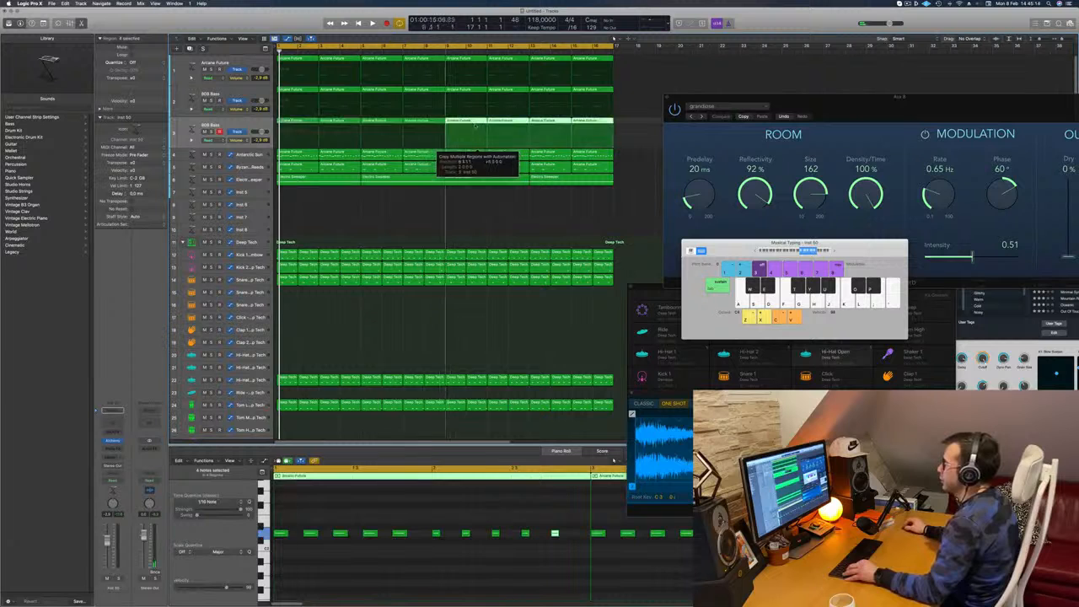
key(space)
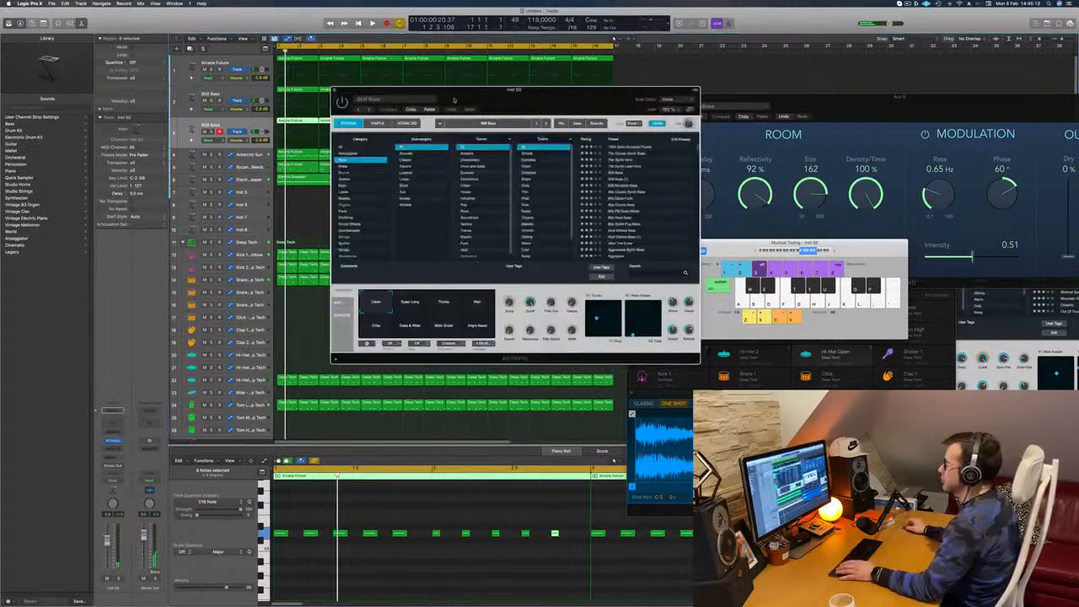
Load the 1963 Semi-Acoustic Thumb preset in the duplicated track's Alchemy, lower the channel volume and audition it
drag(460, 99, 414, 99)
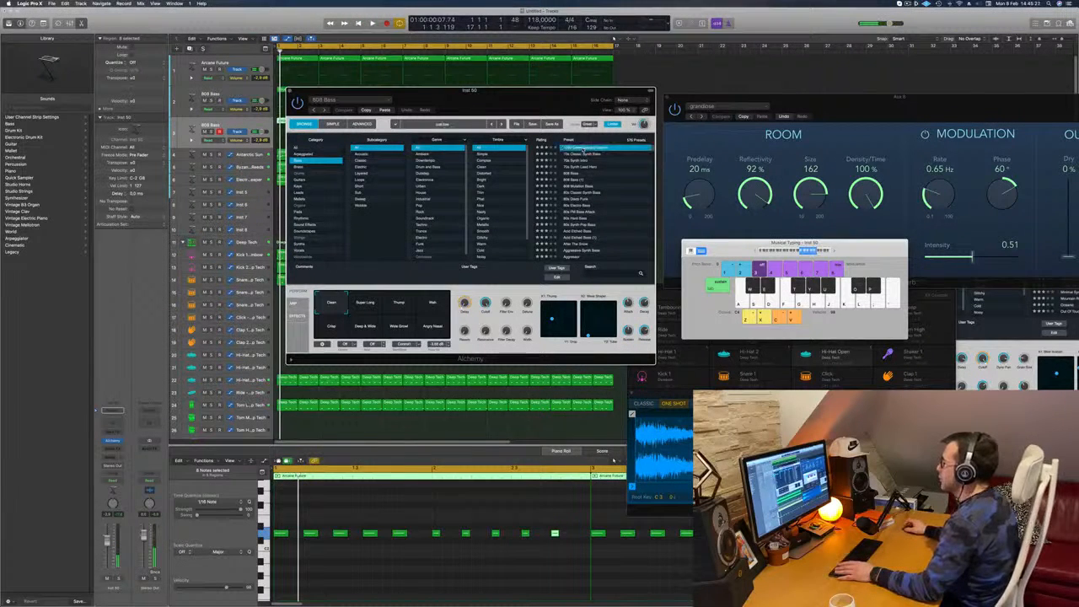
drag(544, 117, 709, 92)
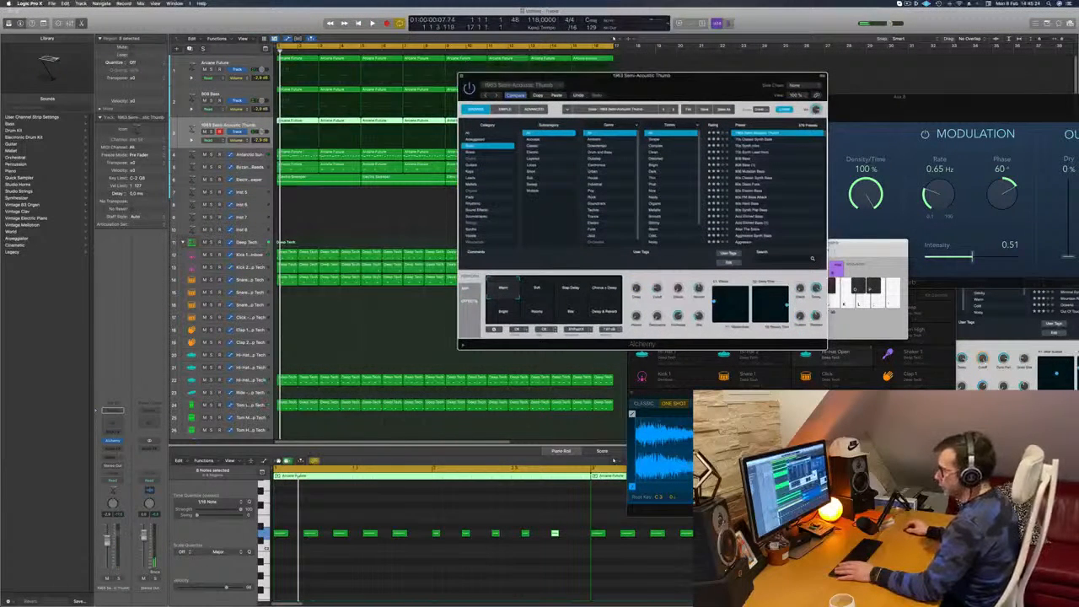
drag(107, 541, 107, 553)
key(space)
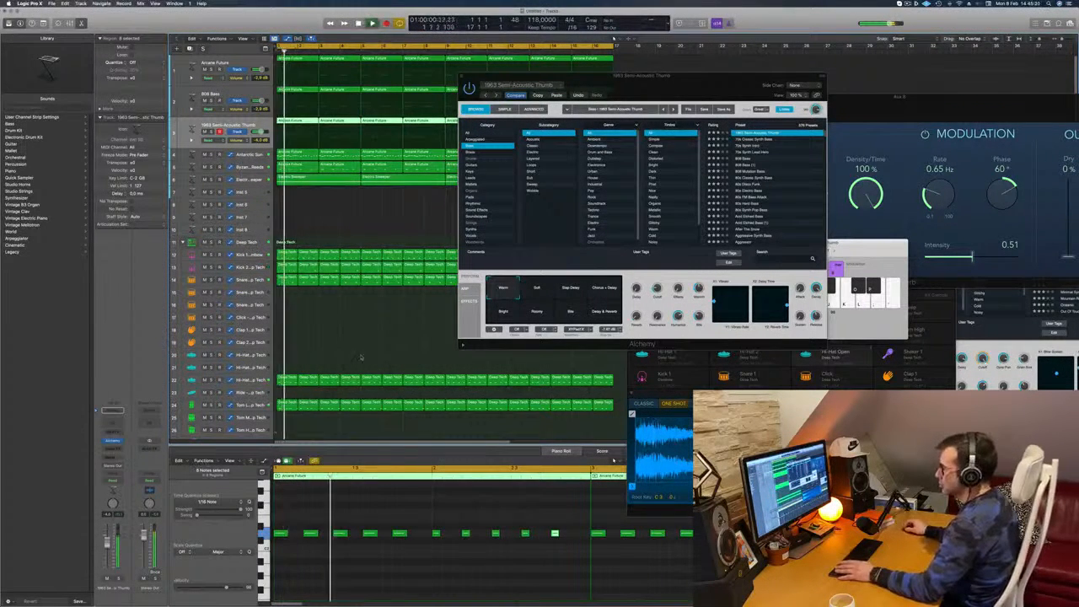
Switch the duplicated track's Alchemy to the 70s Classic Synth Bass preset and move its window clear of the arrangement
click(748, 141)
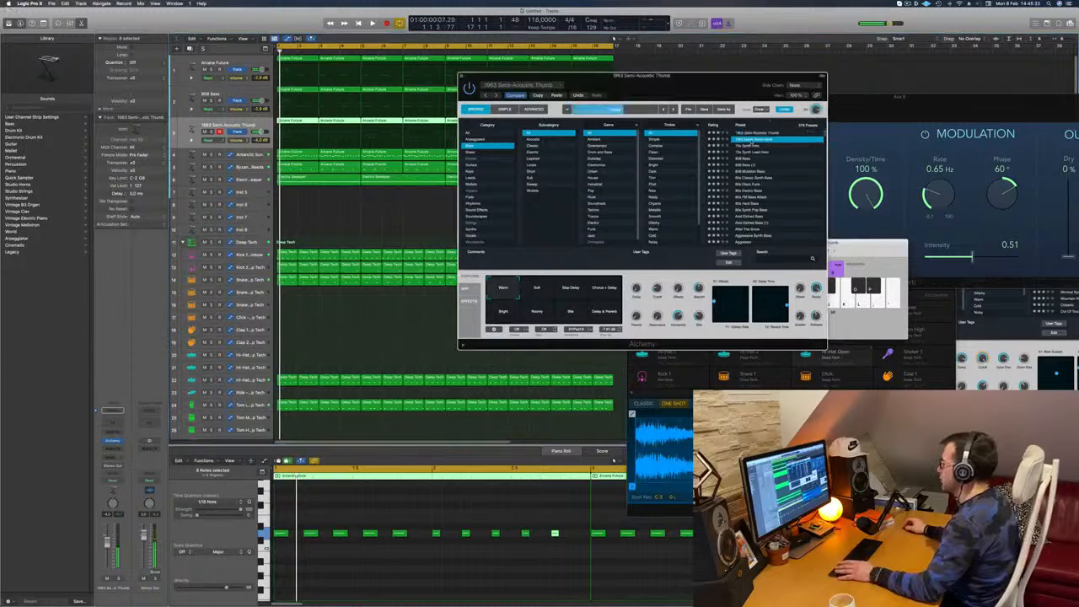
drag(738, 85, 795, 43)
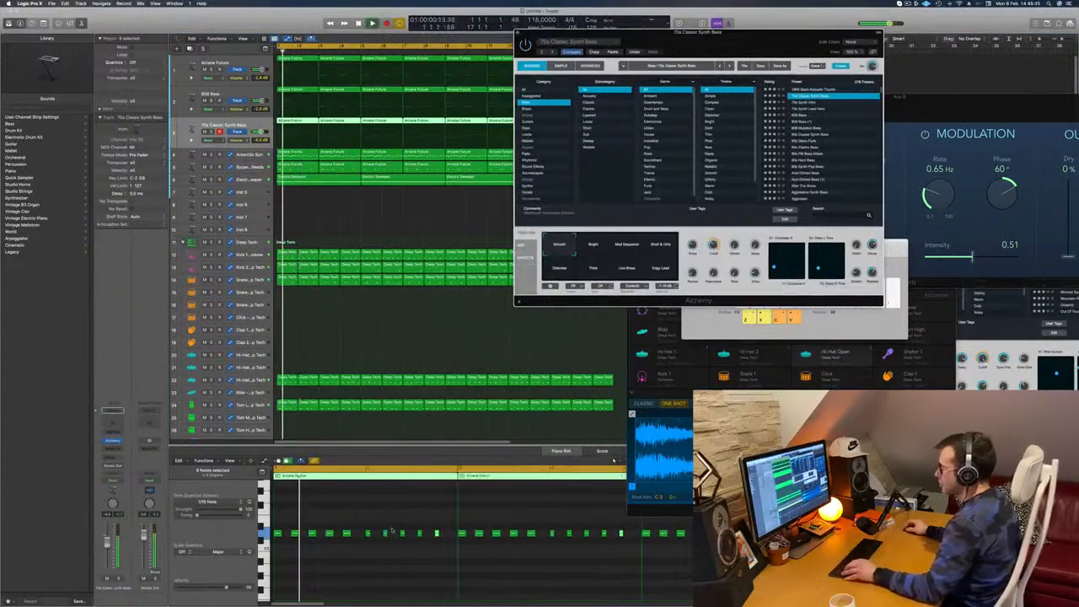
scroll(347, 509, up, 5)
key(space)
Transpose the five notes in the second bar of the synth bass region down and audition the change
drag(330, 521, 475, 552)
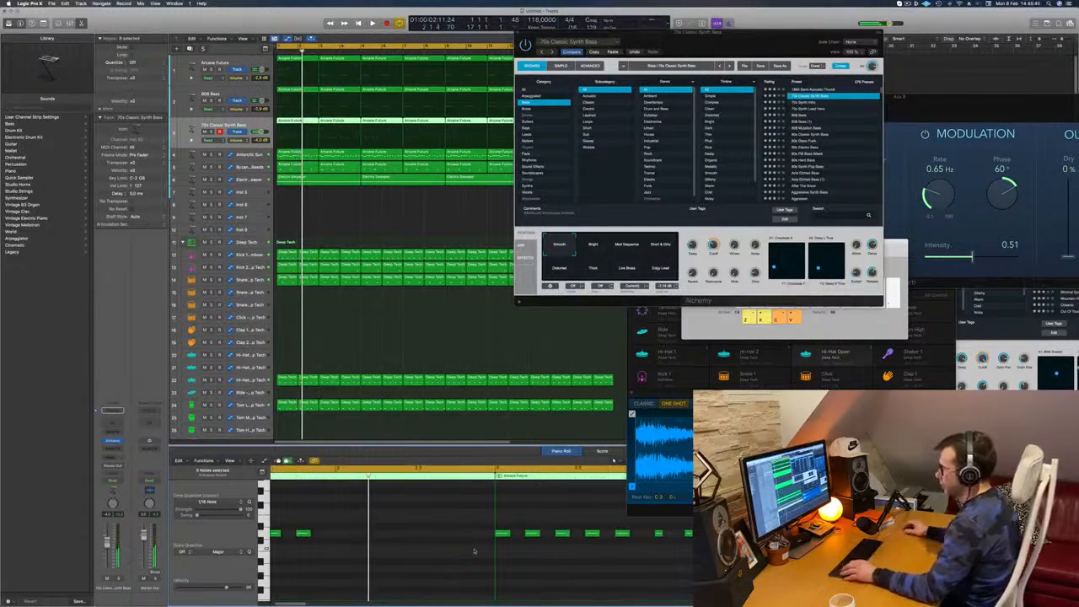
scroll(393, 550, left, 3)
scroll(393, 550, down, 3)
drag(371, 522, 397, 548)
key(space)
scroll(375, 516, down, 1)
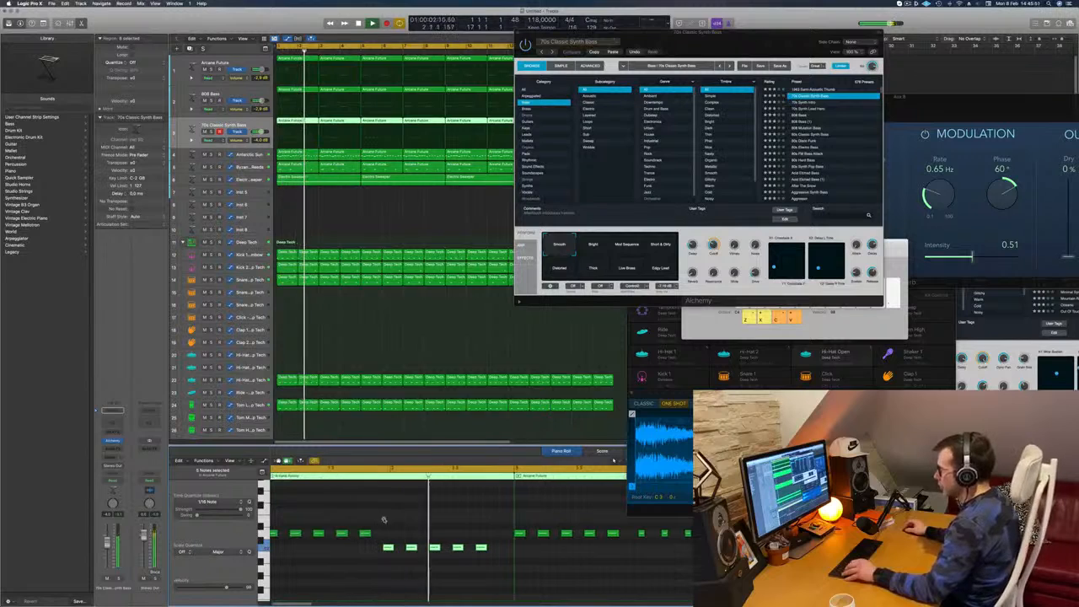
Raise the last two notes in the second bar of the synth bass region above the first bar's pitch
scroll(534, 540, up, 1)
drag(540, 539, 489, 558)
key(alt+Up)
key(alt+Up)
key(alt+Up)
key(alt+Up)
key(alt+Up)
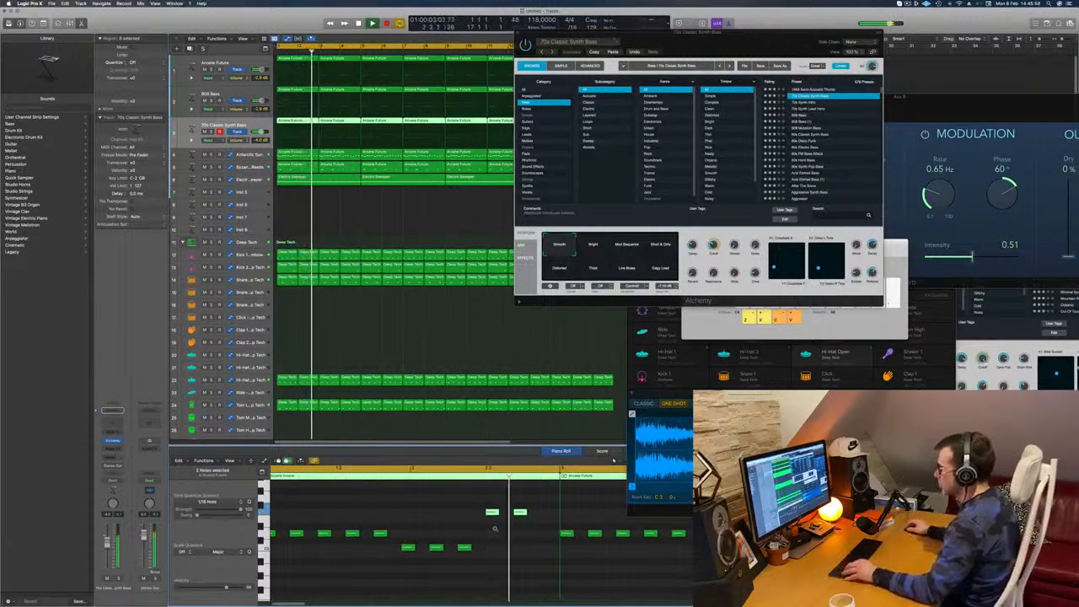
Copy the last raised note one position further at the end of the second bar, and replay the loop
key(super+Left)
key(space)
key(space)
drag(470, 512, 492, 515)
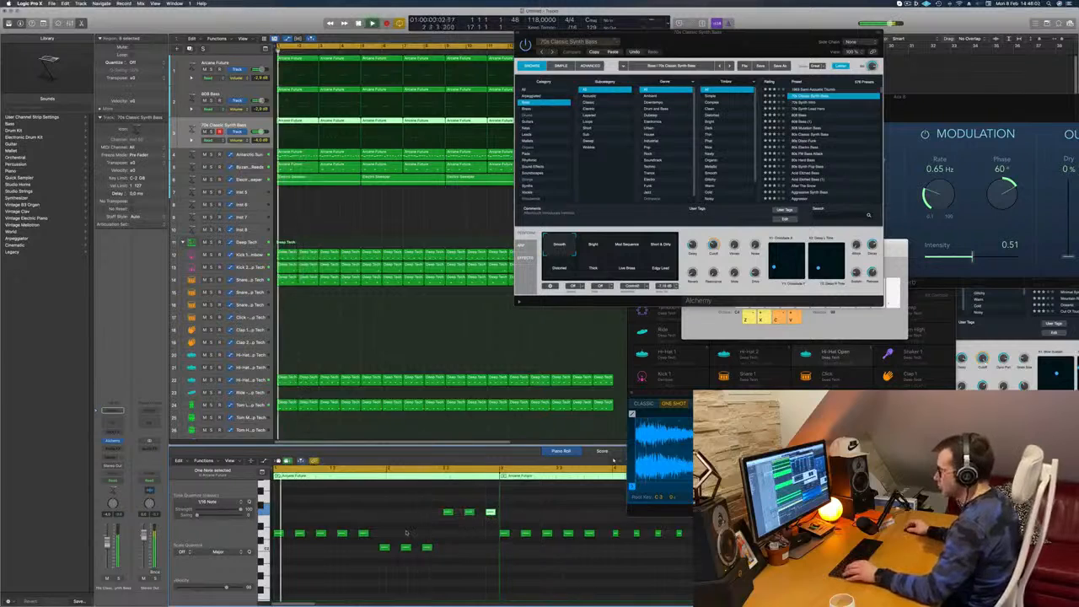
scroll(406, 533, down, 5)
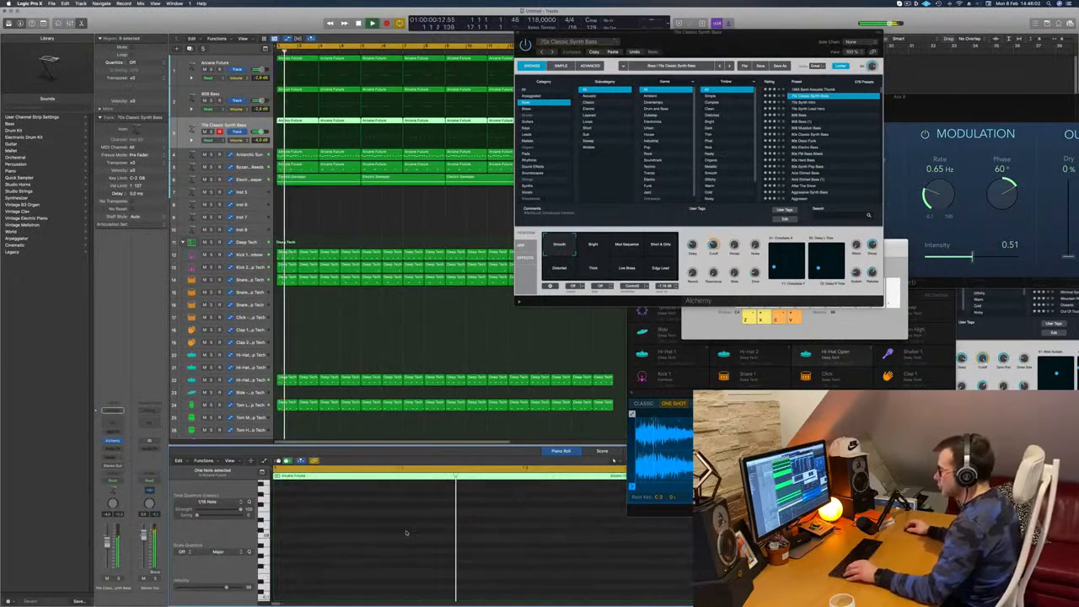
click(313, 203)
scroll(314, 203, down, 1)
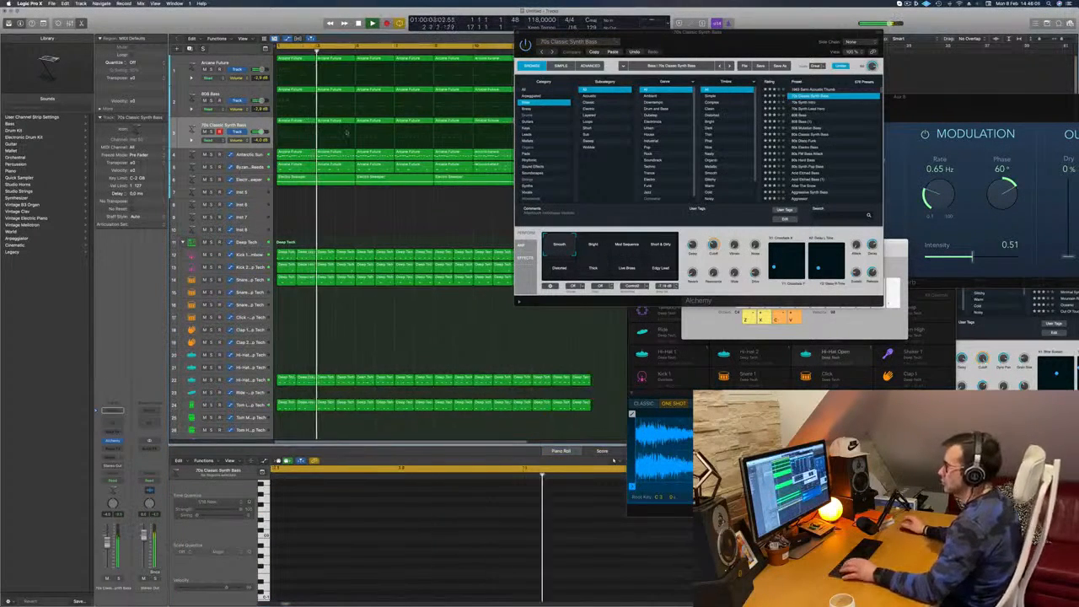
Replace the other synth bass regions with copies of the edited first region across the 16 bars, and replay the loop
drag(804, 44, 894, 49)
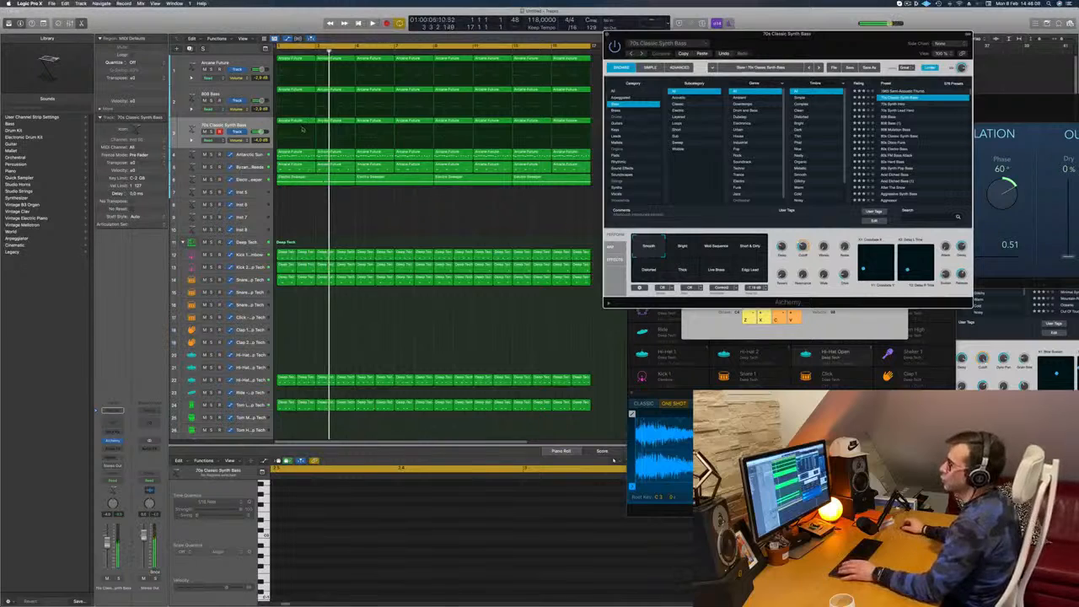
click(277, 149)
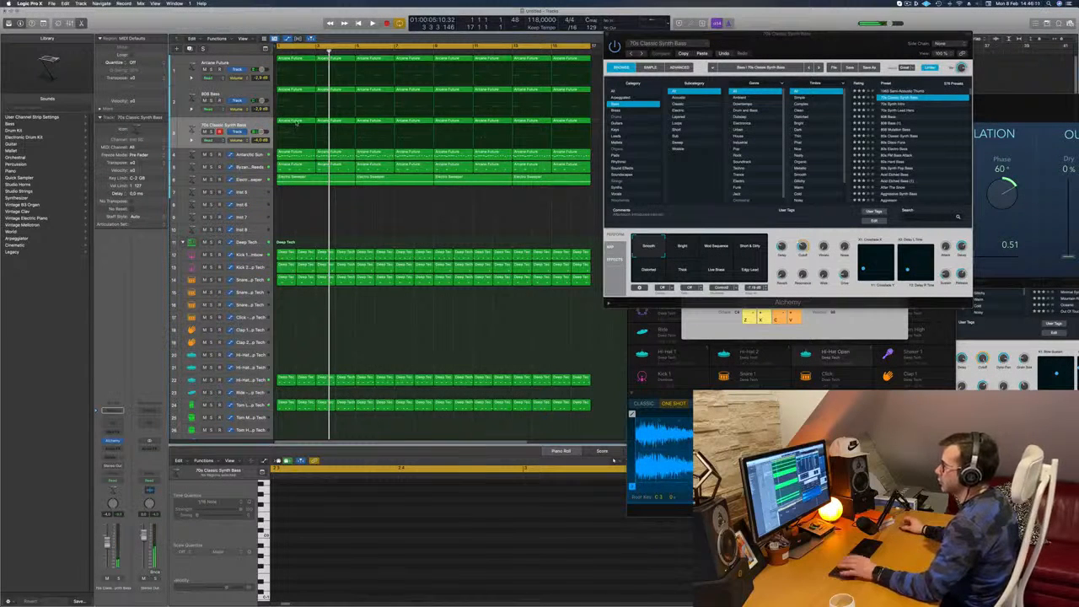
click(296, 122)
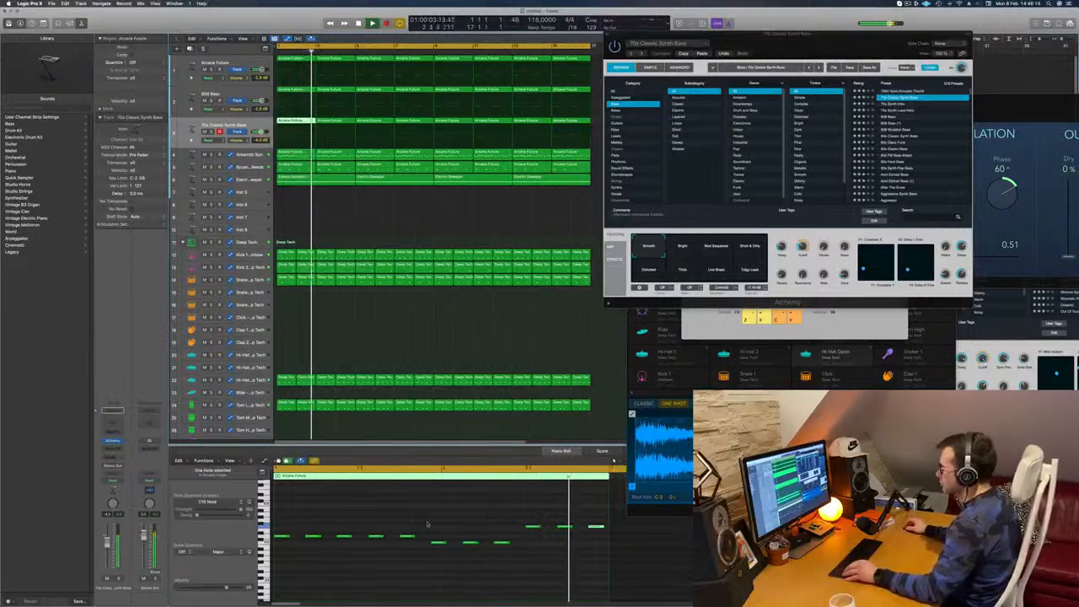
drag(592, 123, 374, 127)
key(Delete)
drag(440, 124, 462, 124)
key(space)
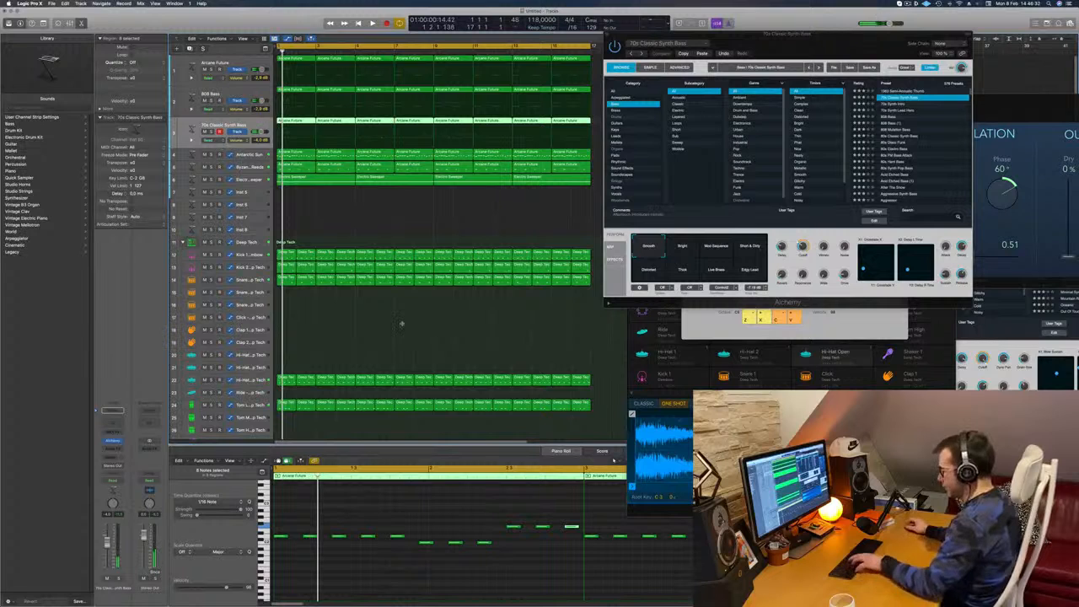
Hide the Musical Typing keyboard and show the Mixer below the arrangement
key(super+k)
key(x)
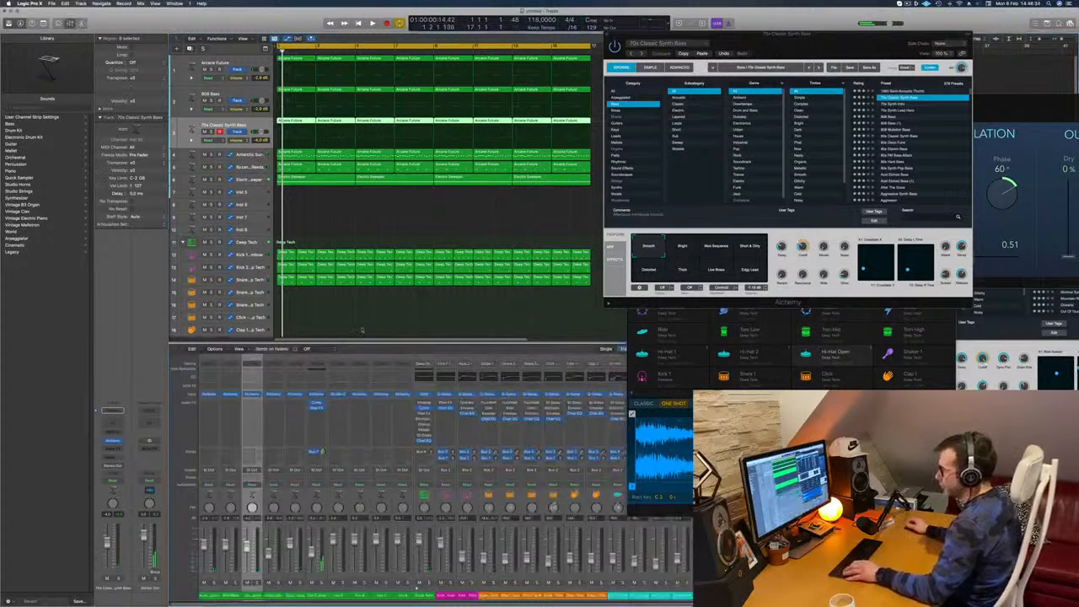
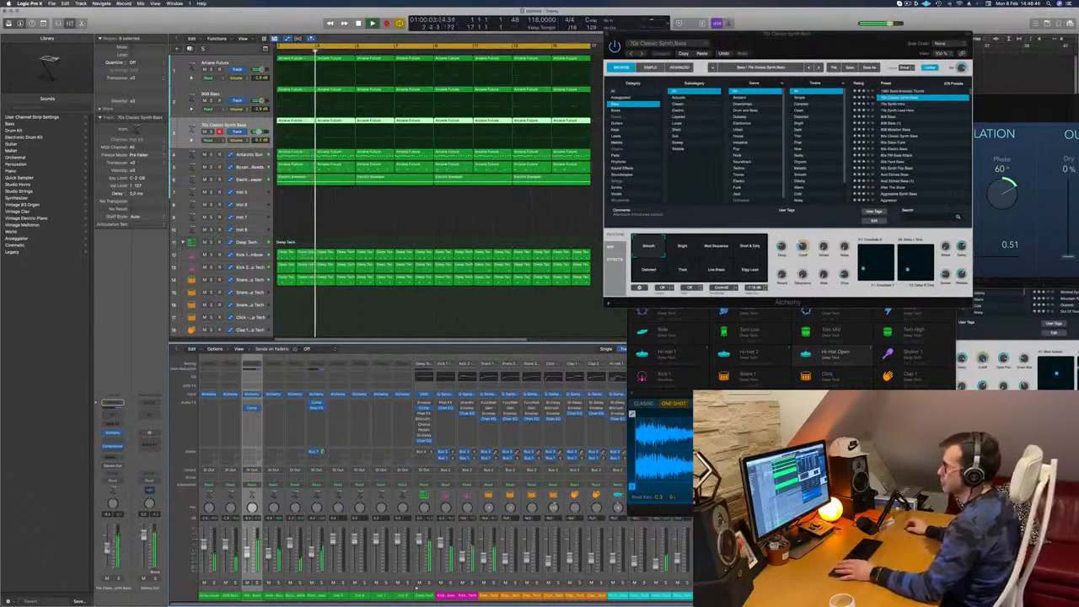
Audition the transform-pad snapshots of the 70s Classic Synth Bass in Alchemy, leave the morph between Smooth and Distorted, and close the plug-in
drag(823, 39, 731, 76)
key(space)
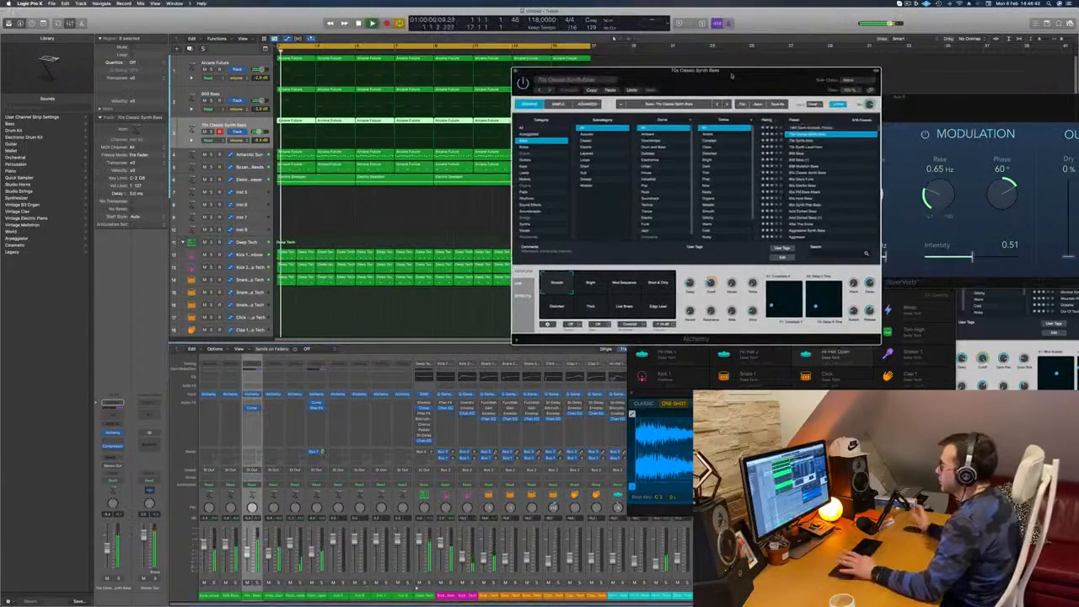
drag(755, 74, 696, 87)
key(space)
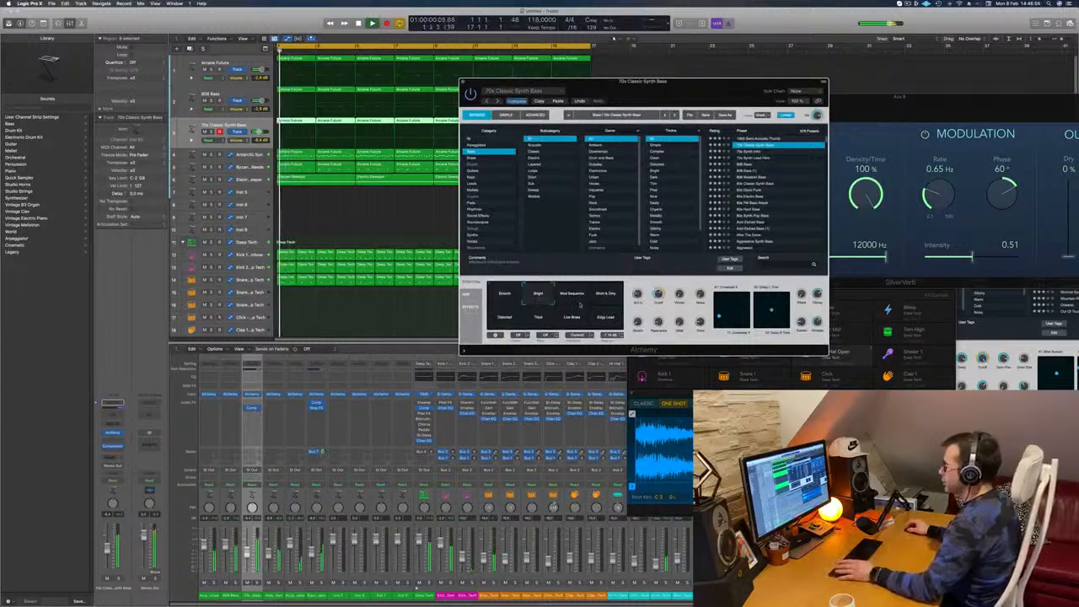
click(607, 296)
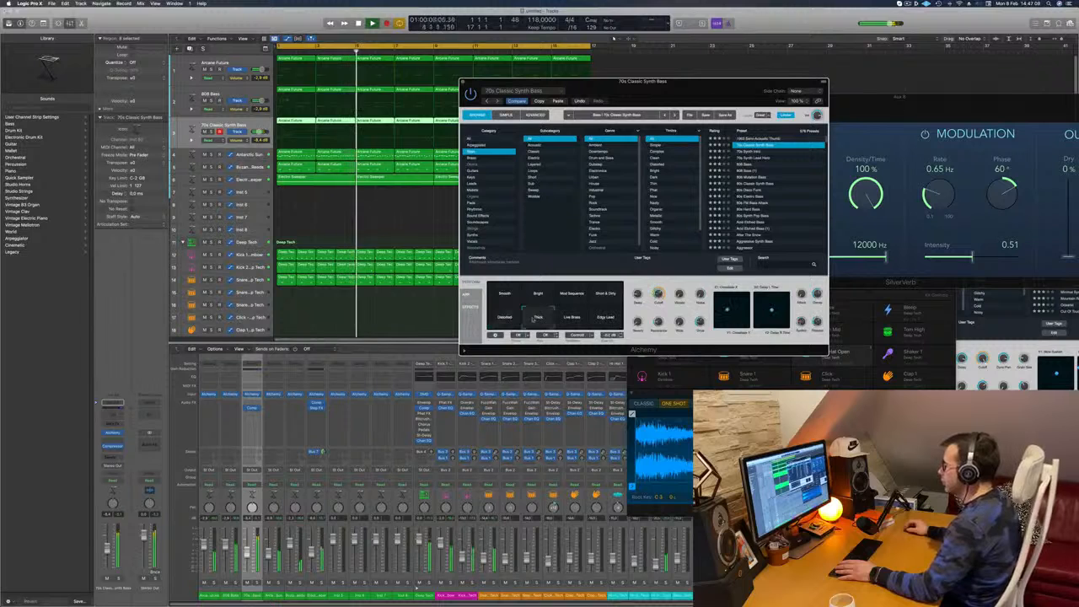
drag(523, 323, 506, 308)
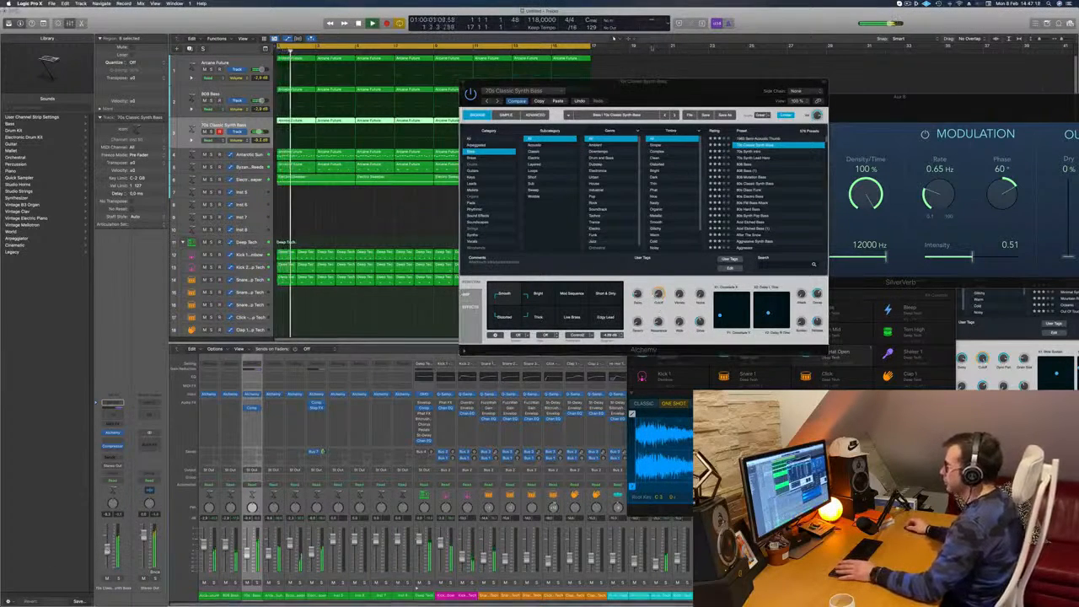
drag(467, 82, 518, 91)
key(super+w)
Replay the loop from its start, and repeat all regions once directly after the existing 16 bars
scroll(363, 216, left, 5)
scroll(424, 222, right, 3)
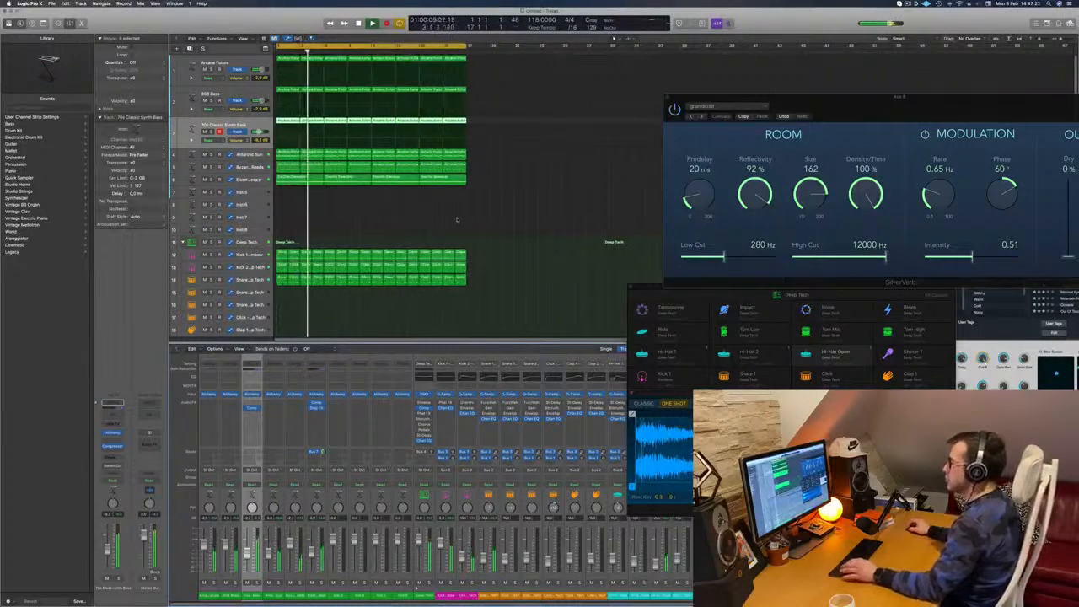
key(Return)
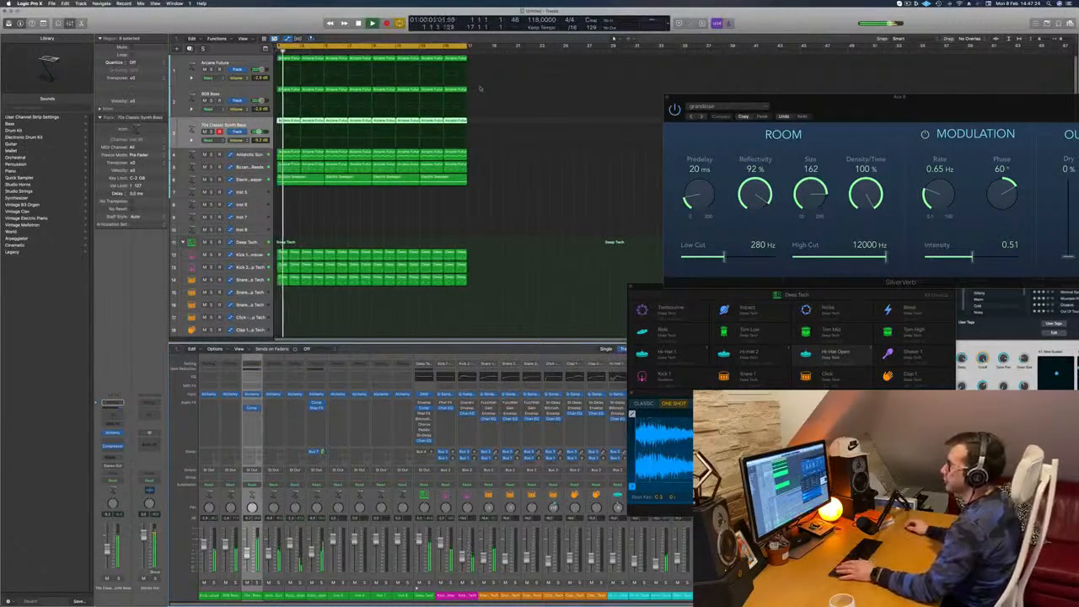
click(524, 200)
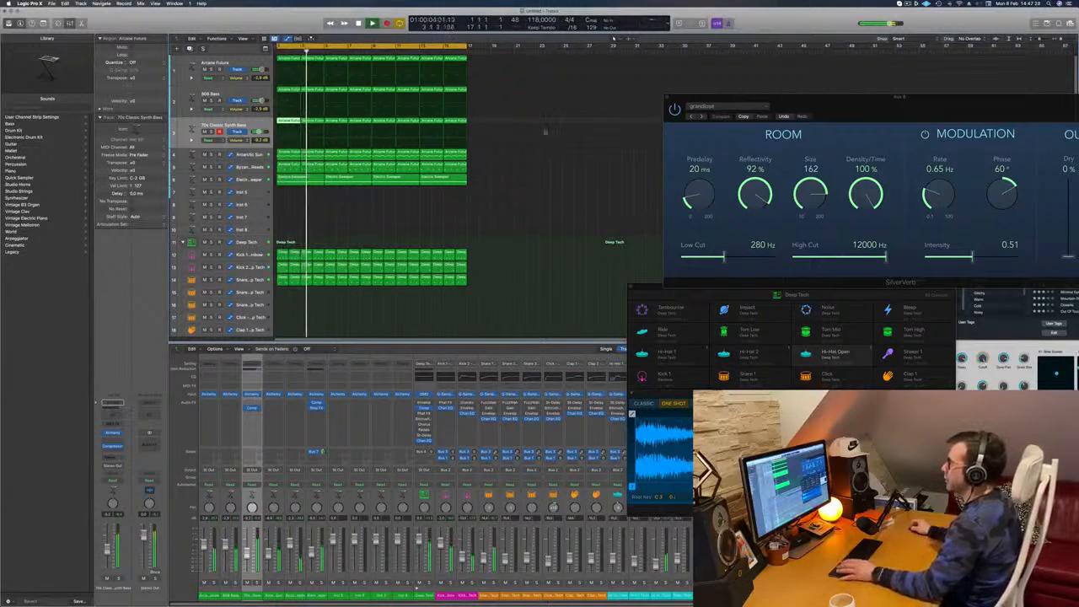
key(Return)
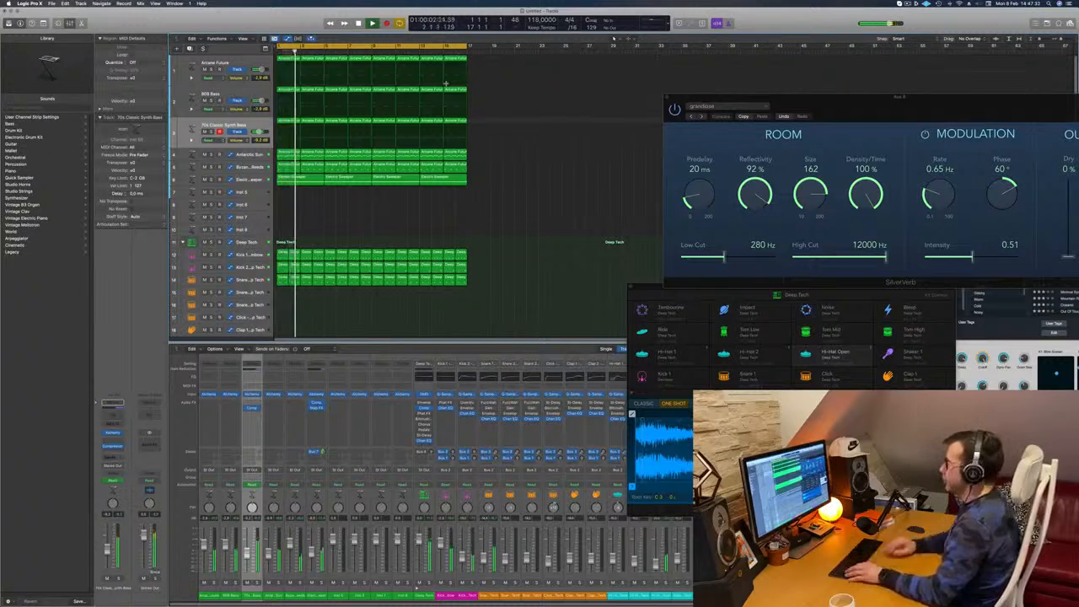
key(super+a)
key(super+r)
key(super+Left)
key(super+Left)
key(super+Left)
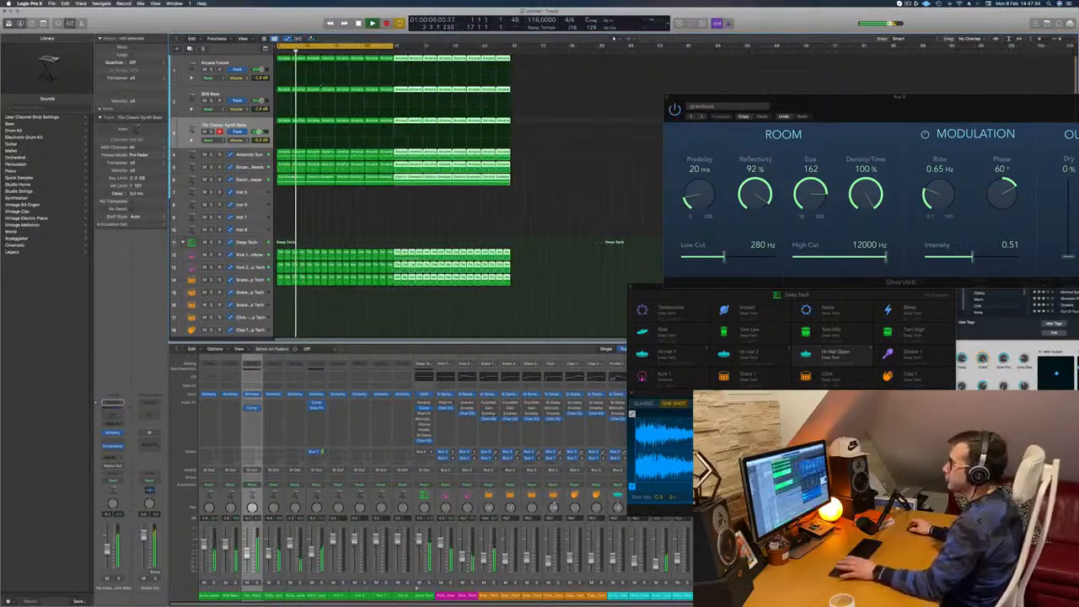
key(super+Left)
click(331, 240)
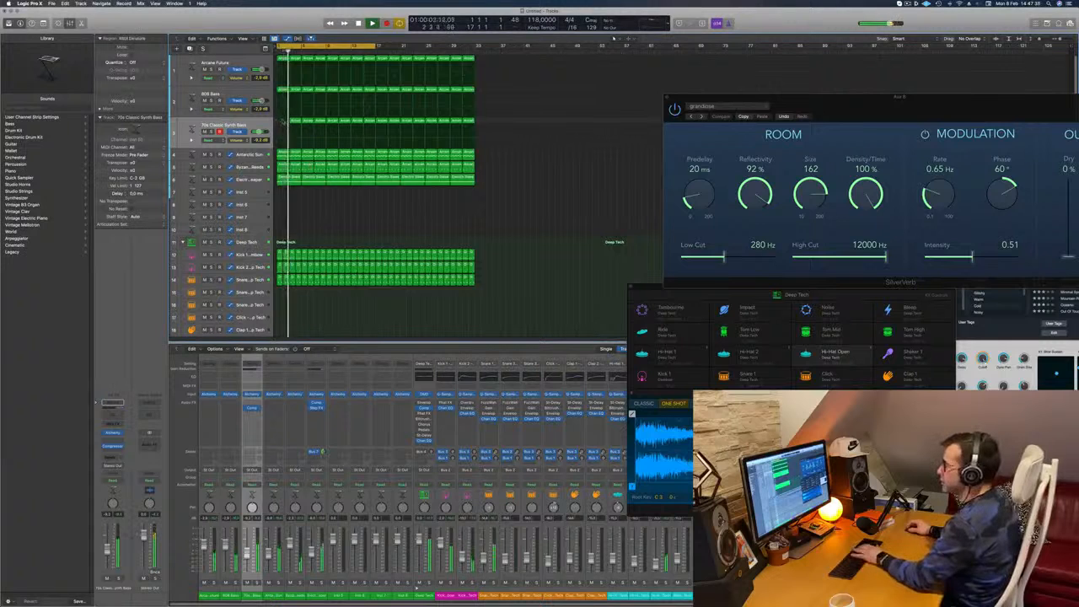
Delete the 70s Classic Synth Bass regions from the first 16 bars, and move the cycle range to bars 17 to 33
drag(336, 124, 371, 118)
key(Delete)
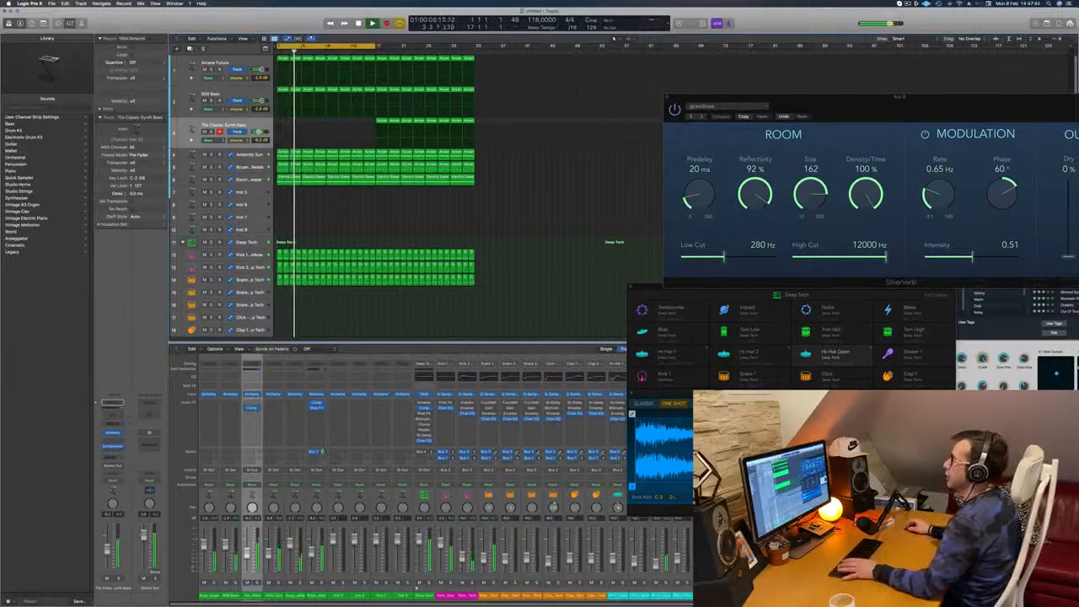
drag(374, 46, 453, 50)
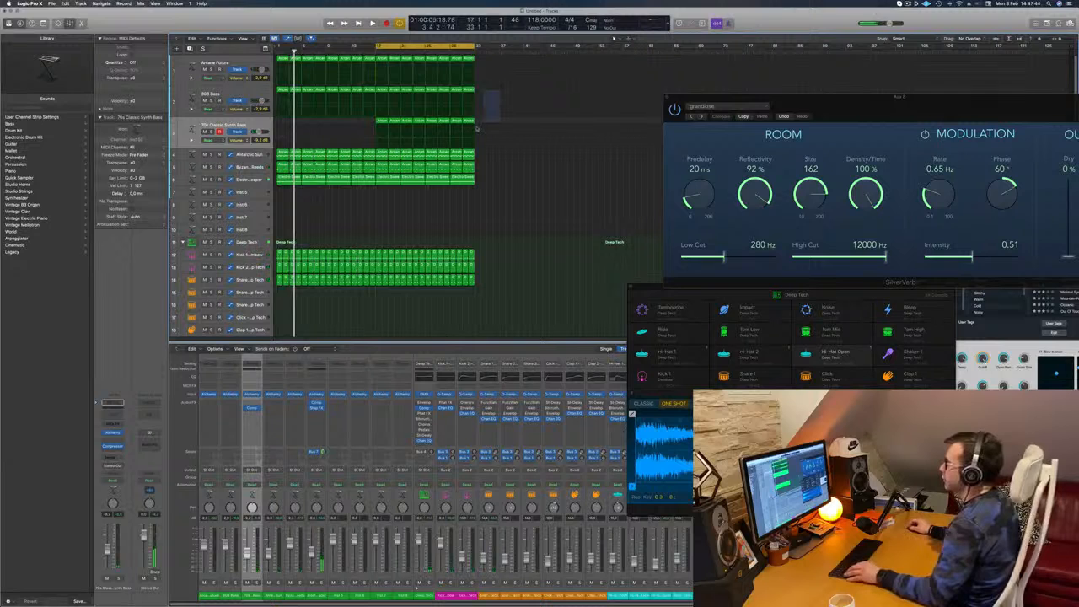
Delete the regions of the top three tracks that follow the two-bar regions at bar 17
click(500, 61)
drag(488, 57, 392, 139)
key(Delete)
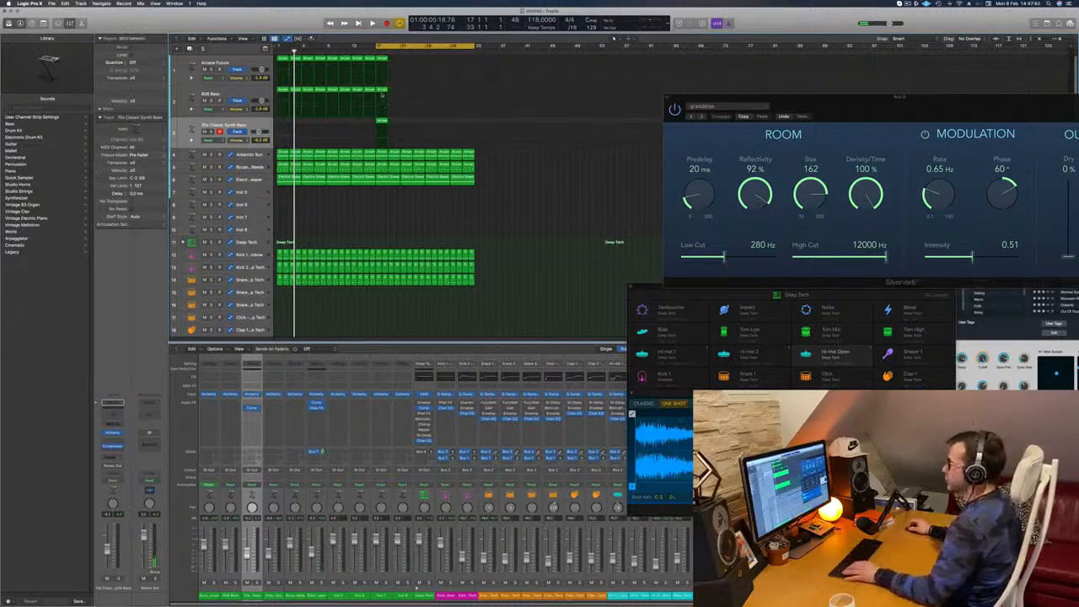
Lower the long bass note in bar 18 to the pitch of the short notes below it, and select the three top regions at bar 17
drag(395, 84, 383, 133)
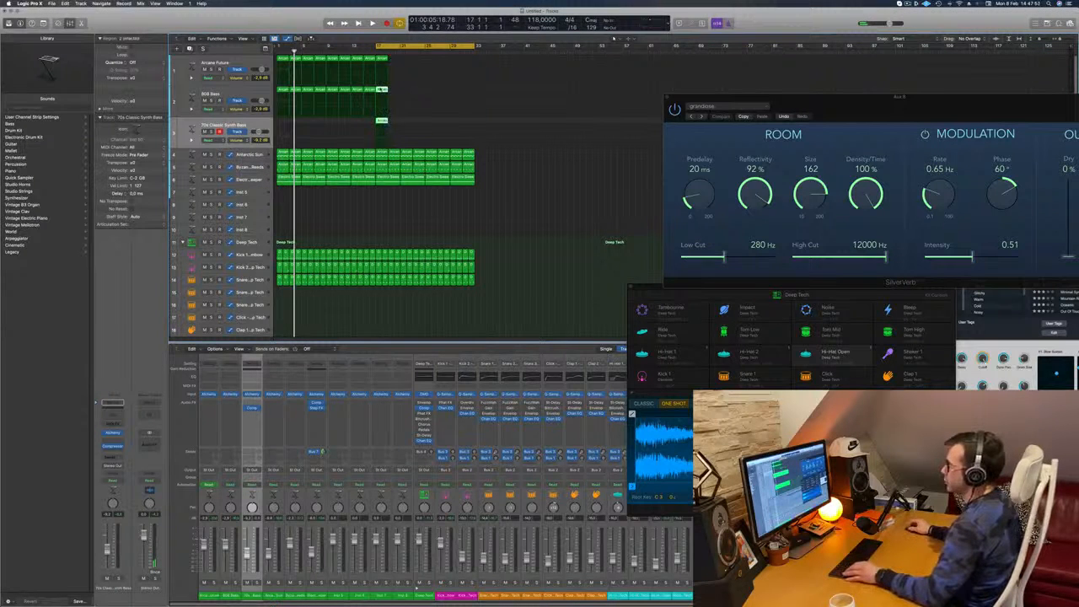
key(p)
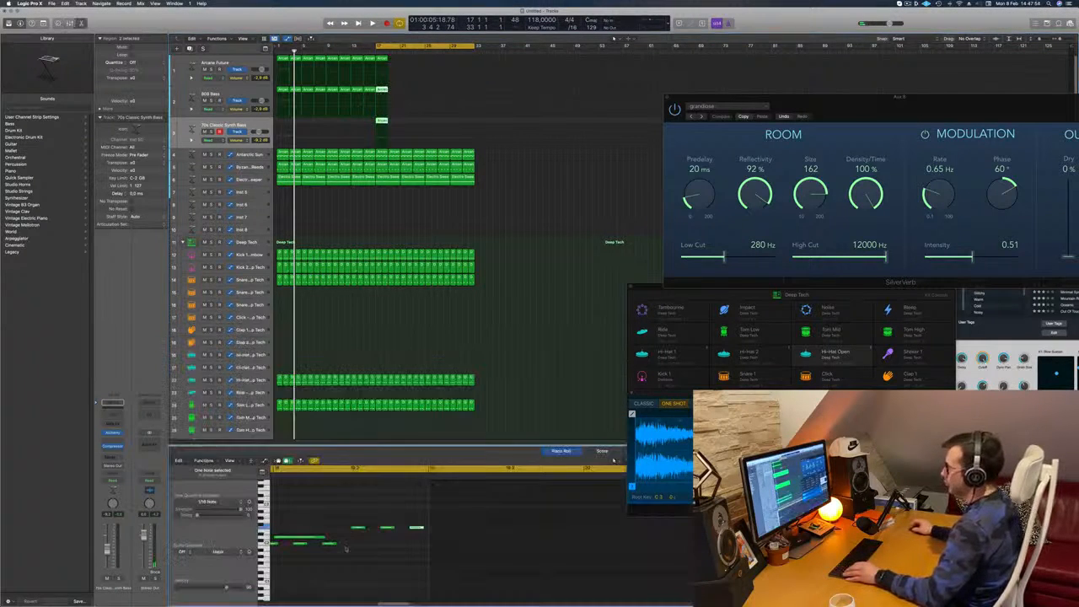
scroll(335, 507, left, 6)
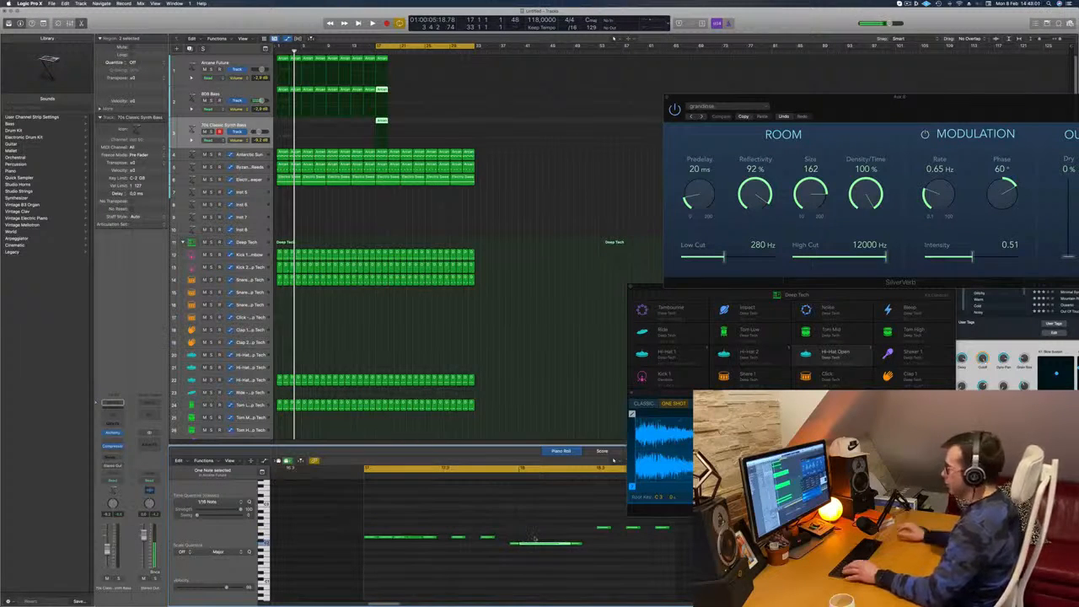
click(383, 59)
drag(397, 56, 382, 135)
drag(524, 520, 542, 537)
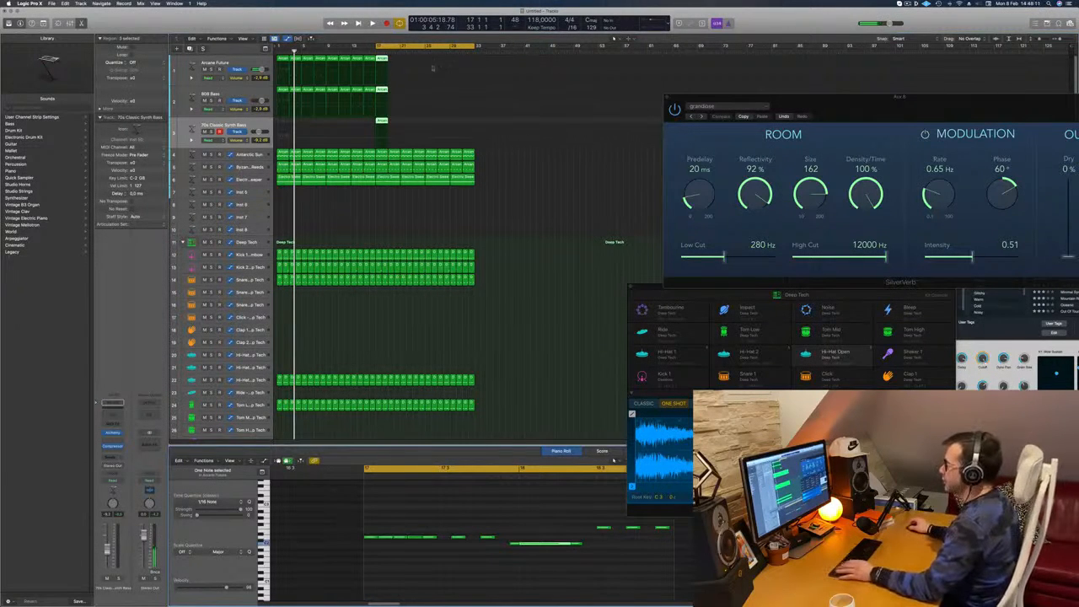
Copy the edited two-bar regions of the top three tracks repeatedly up to bar 33 while playing the loop
drag(382, 59, 394, 66)
key(space)
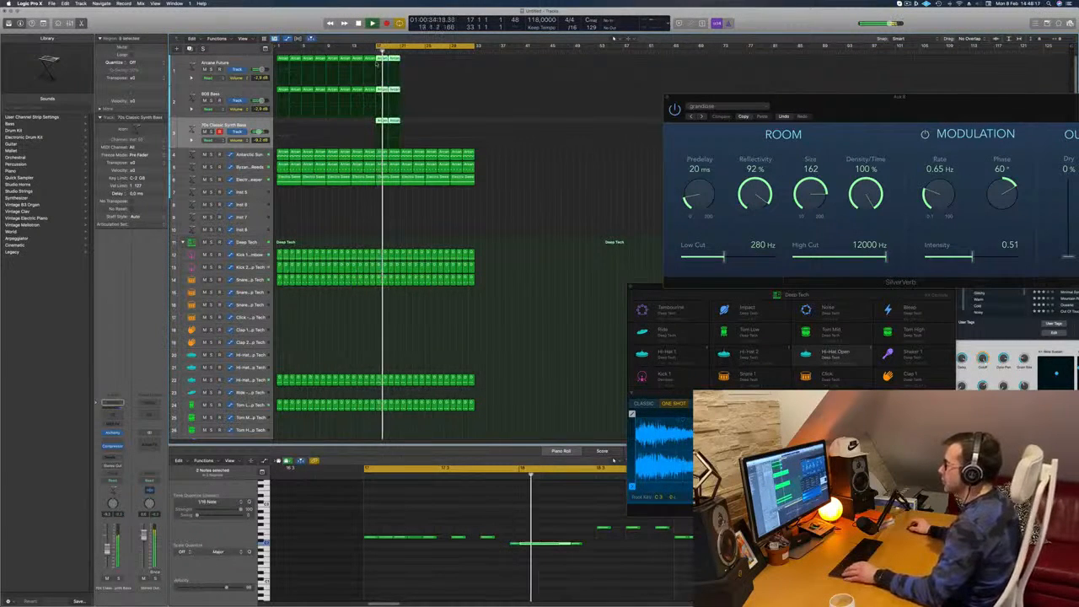
drag(380, 60, 437, 66)
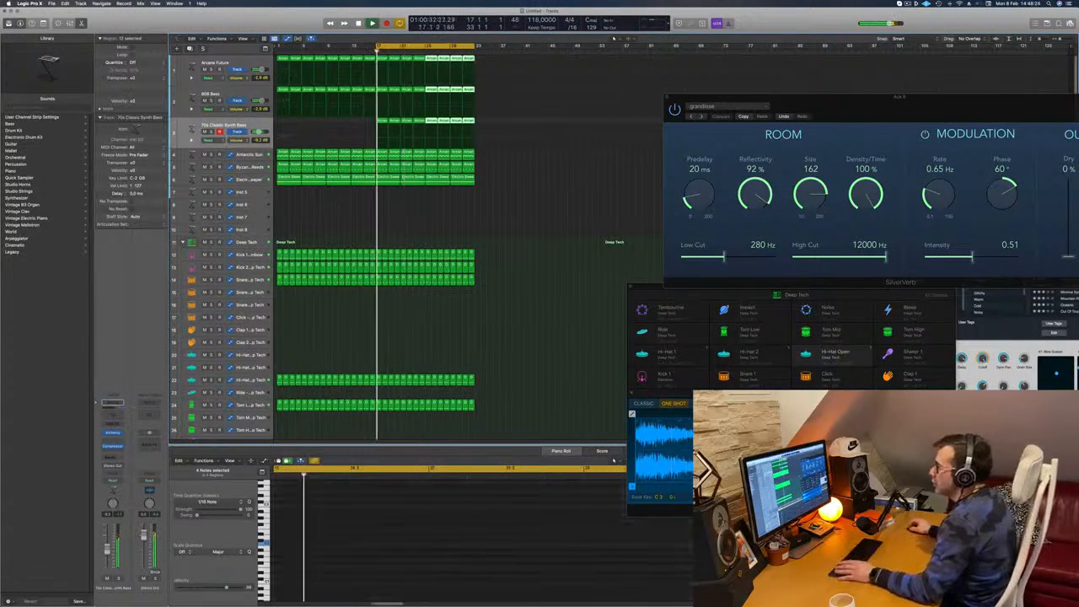
Lower the Cutoff of the Electro Sweeper pad in Alchemy, and close the plug-in
click(251, 180)
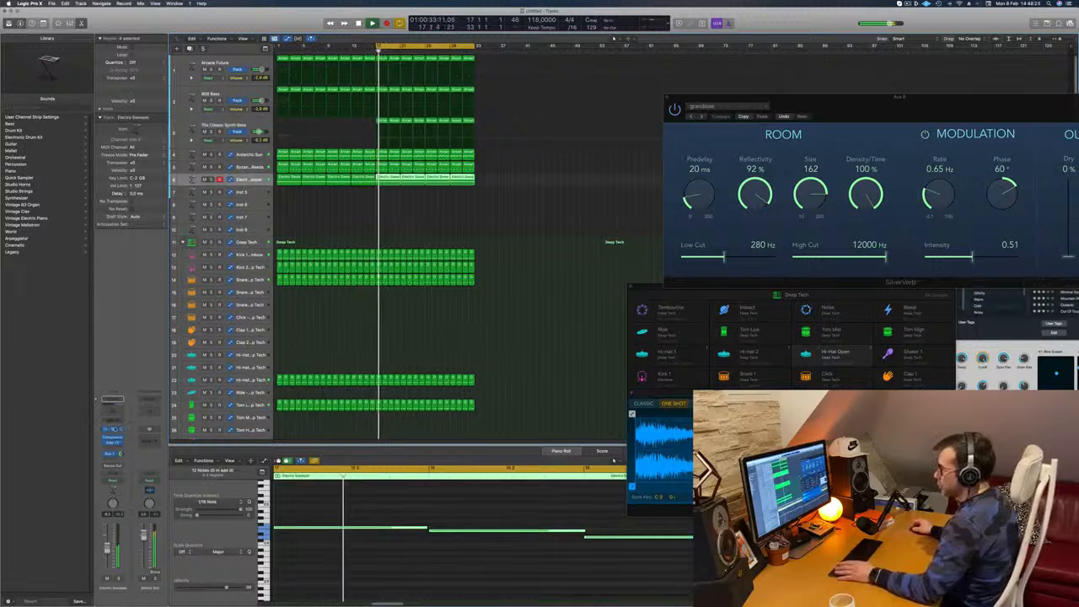
click(114, 429)
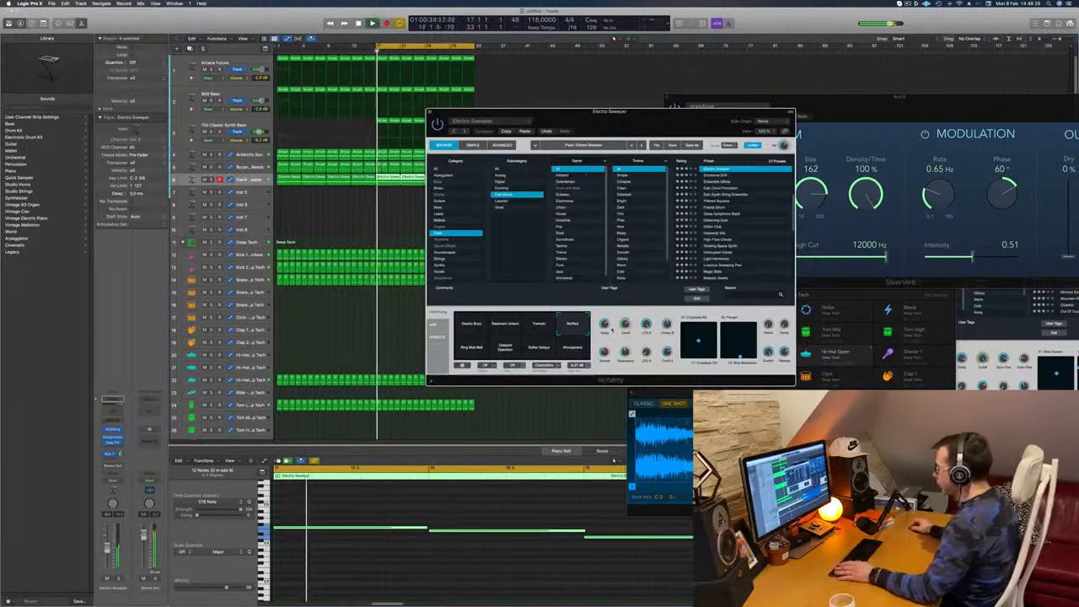
drag(625, 323, 625, 345)
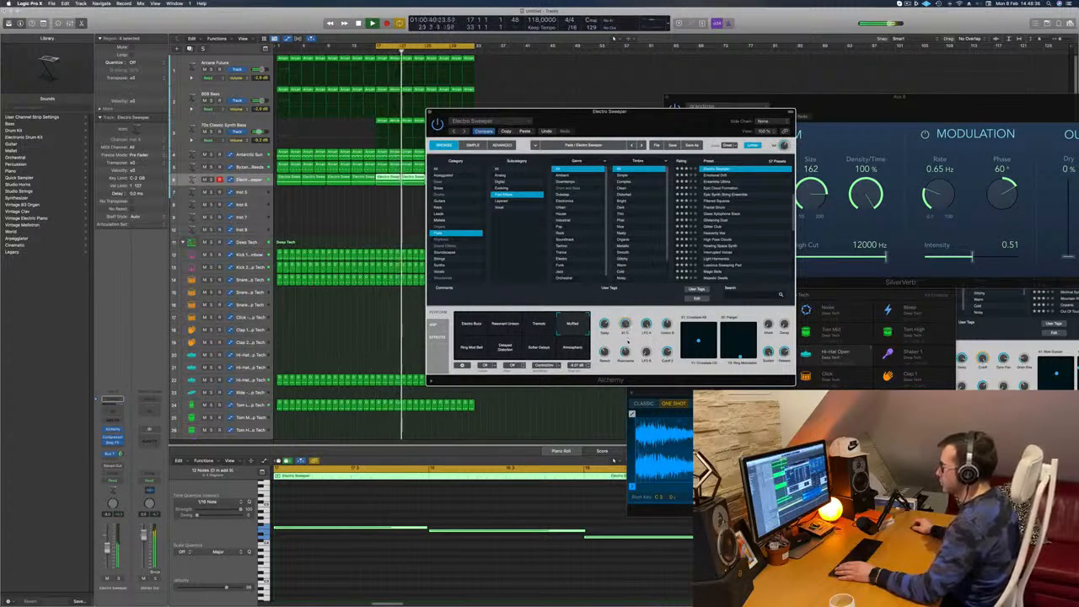
drag(612, 136, 636, 150)
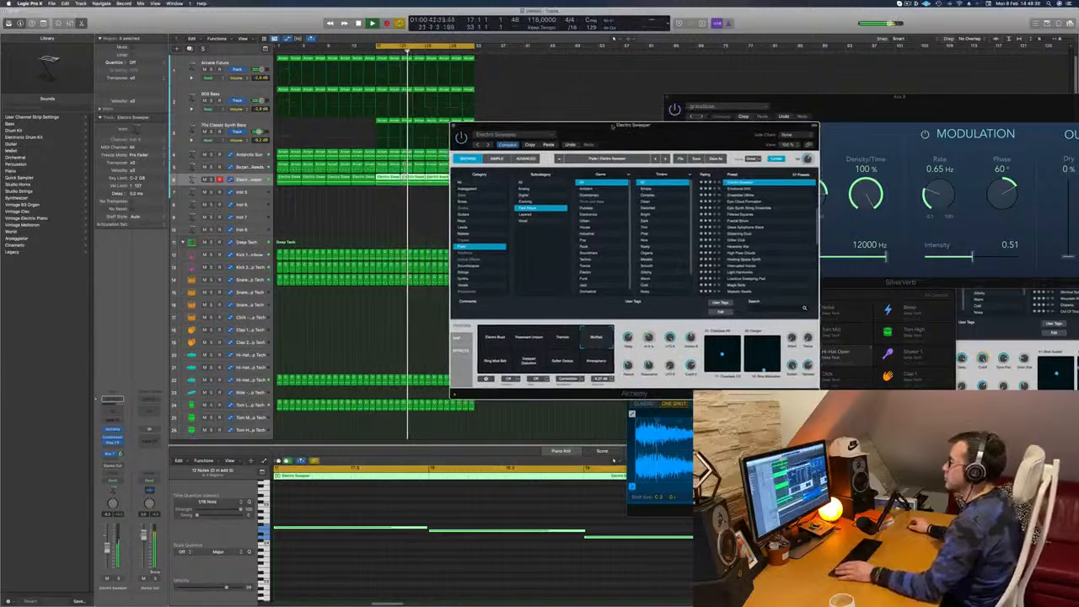
click(454, 125)
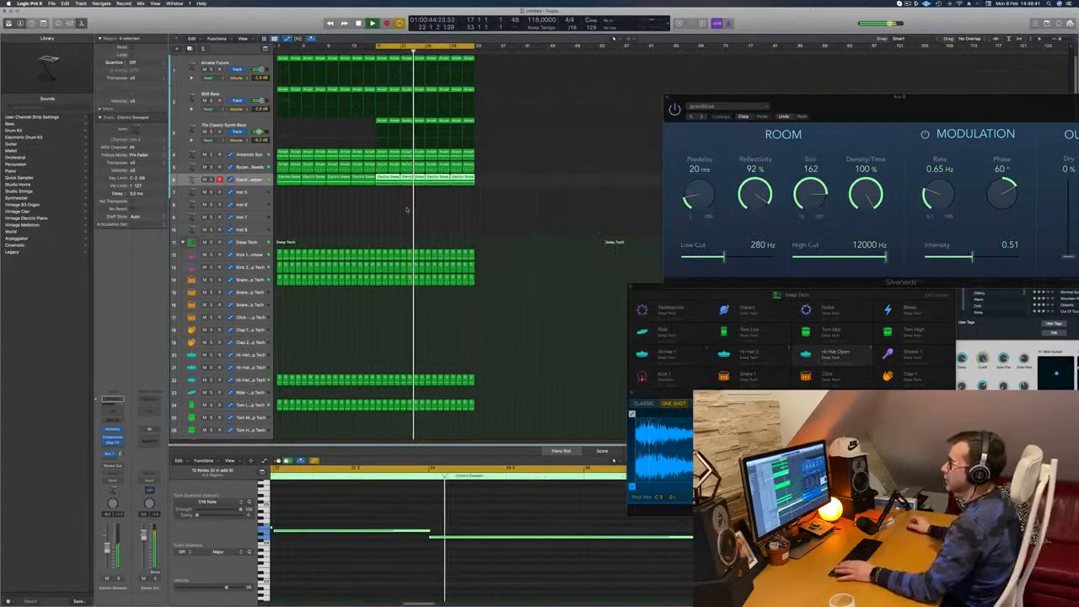
Replay the second 16 bars and lower the volume of the 70s Classic Synth Bass track
key(space)
click(246, 125)
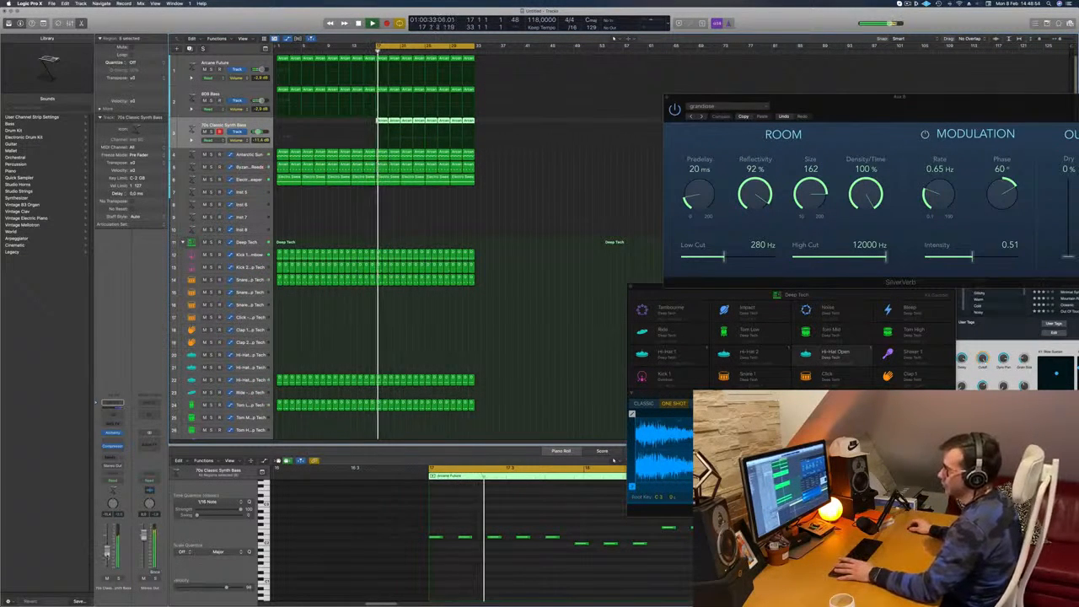
click(529, 191)
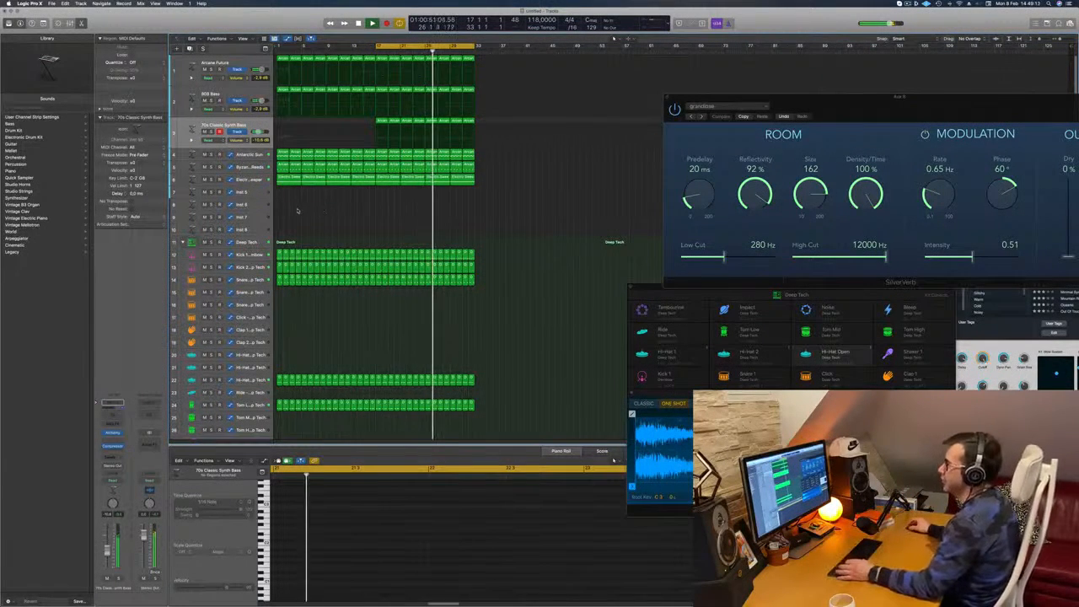
Solo Antarctic Sun, the track beneath it, Electro Sweeper and Arcane Future one after another, then return to the full mix
click(211, 155)
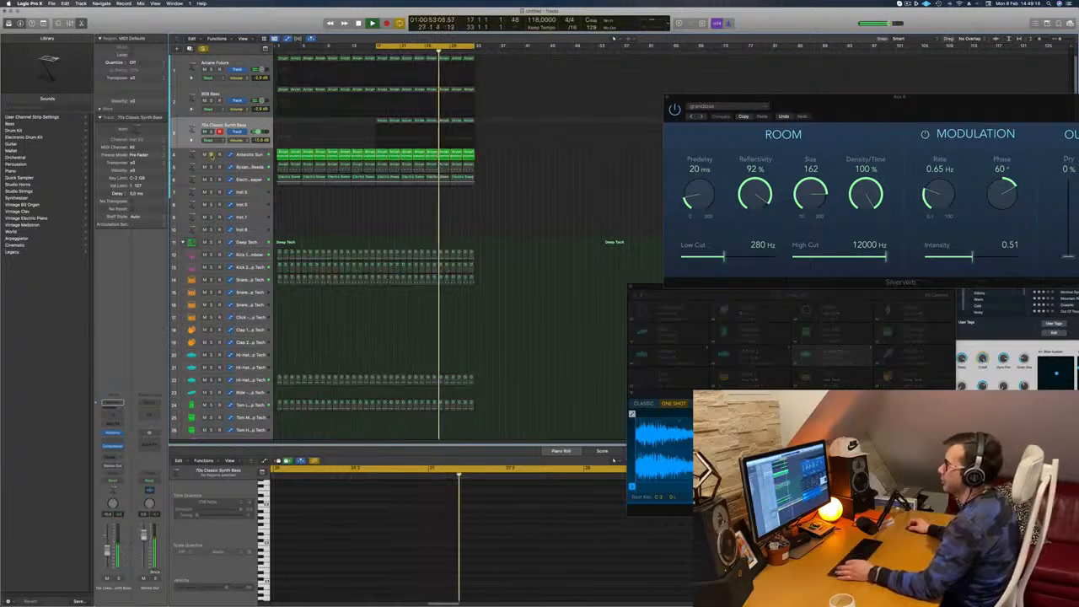
click(211, 155)
click(211, 167)
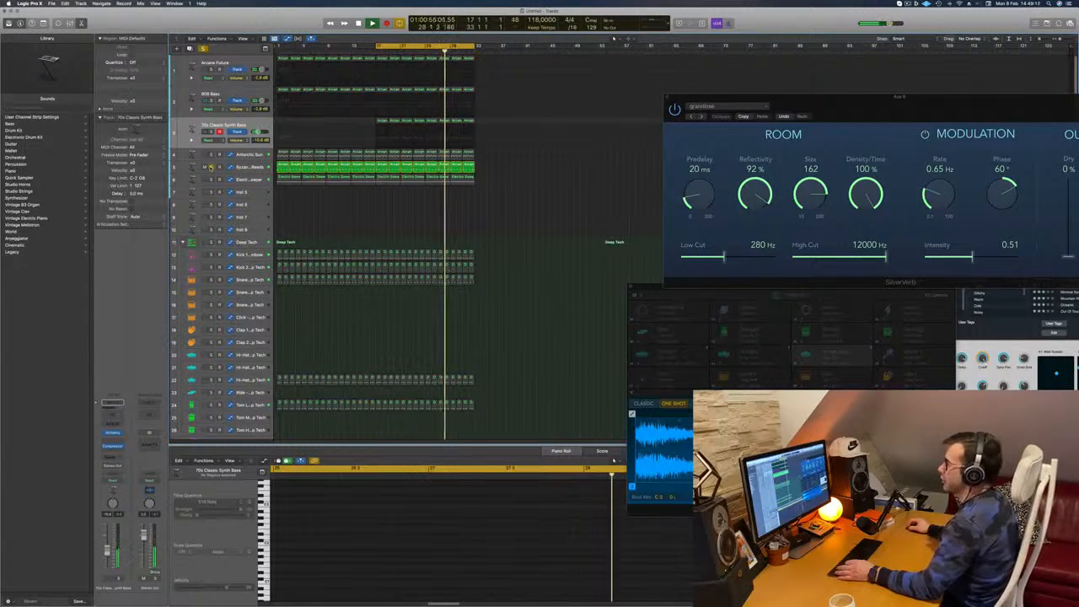
click(211, 167)
click(210, 180)
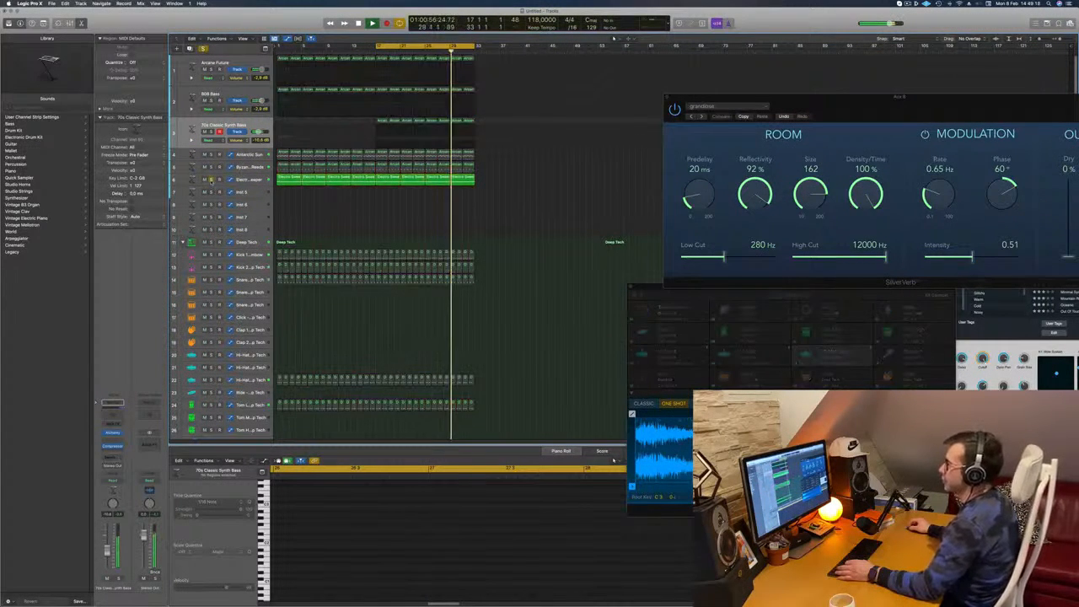
click(210, 180)
click(211, 69)
click(211, 69)
click(210, 69)
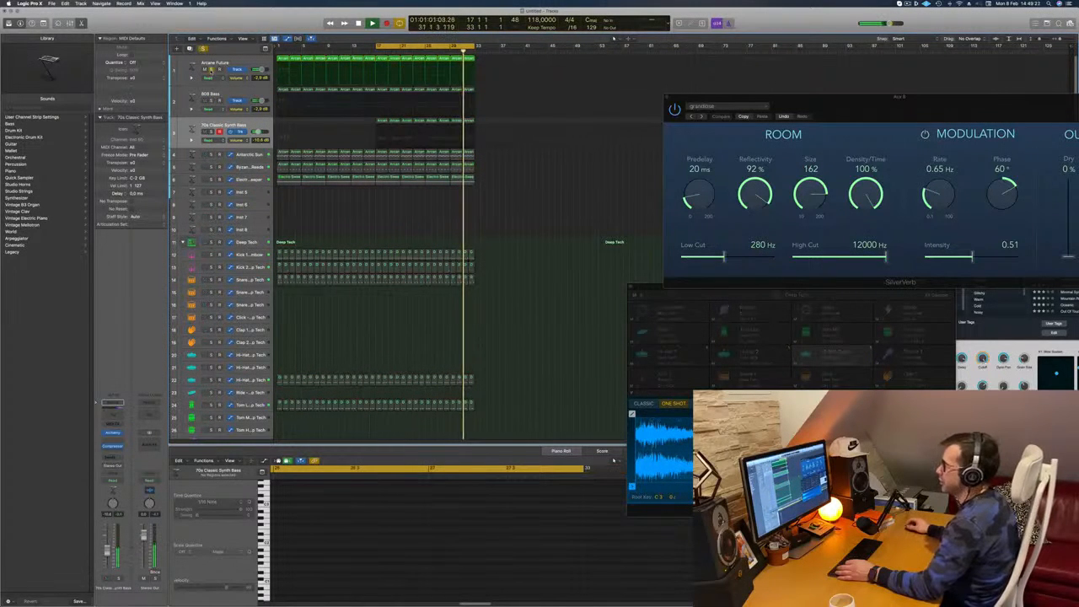
click(211, 69)
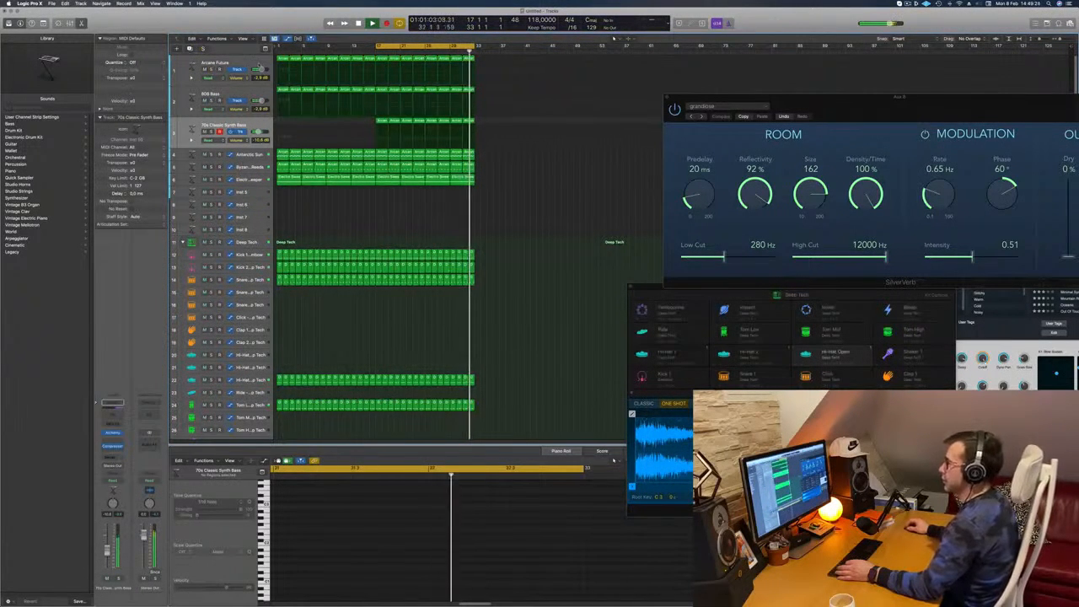
click(243, 62)
click(405, 210)
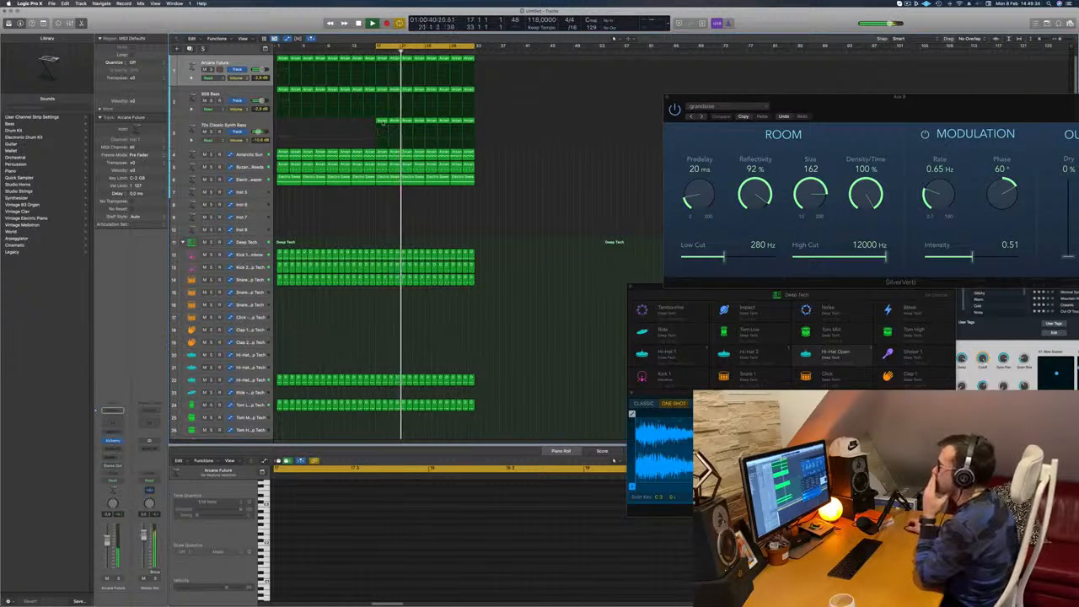
Copy the first 70s Classic Synth Bass region at bar 17 to the empty Inst 5 track, and stop playback
click(381, 122)
drag(381, 122, 382, 192)
scroll(419, 532, down, 2)
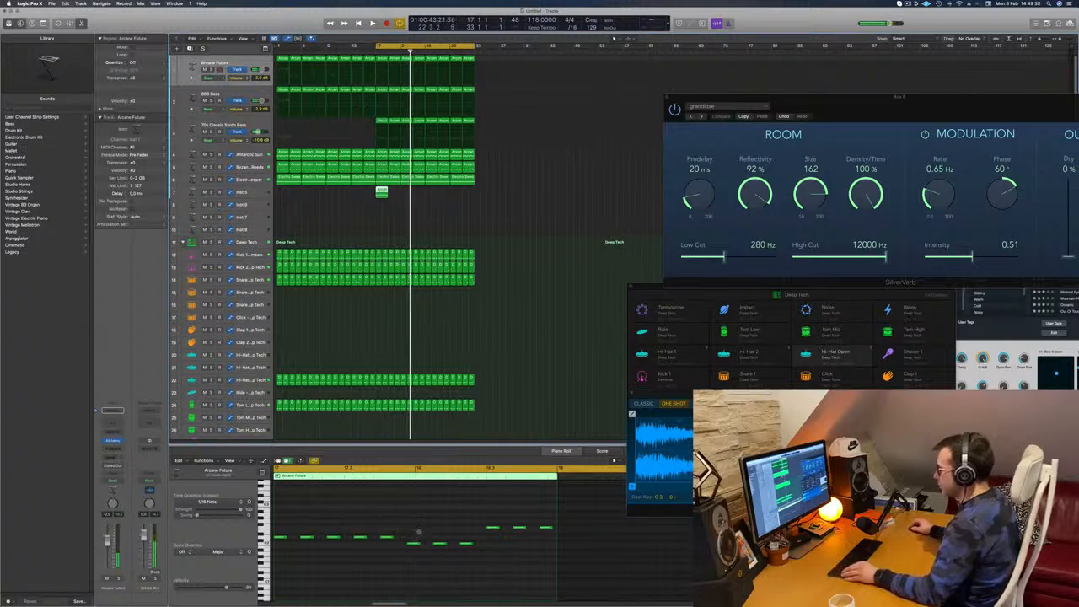
key(space)
Stack copies of a lower and a higher note on the copied region's first note as a three-note chord, and delete all other notes
scroll(419, 532, left, 2)
click(476, 544)
drag(475, 544, 356, 546)
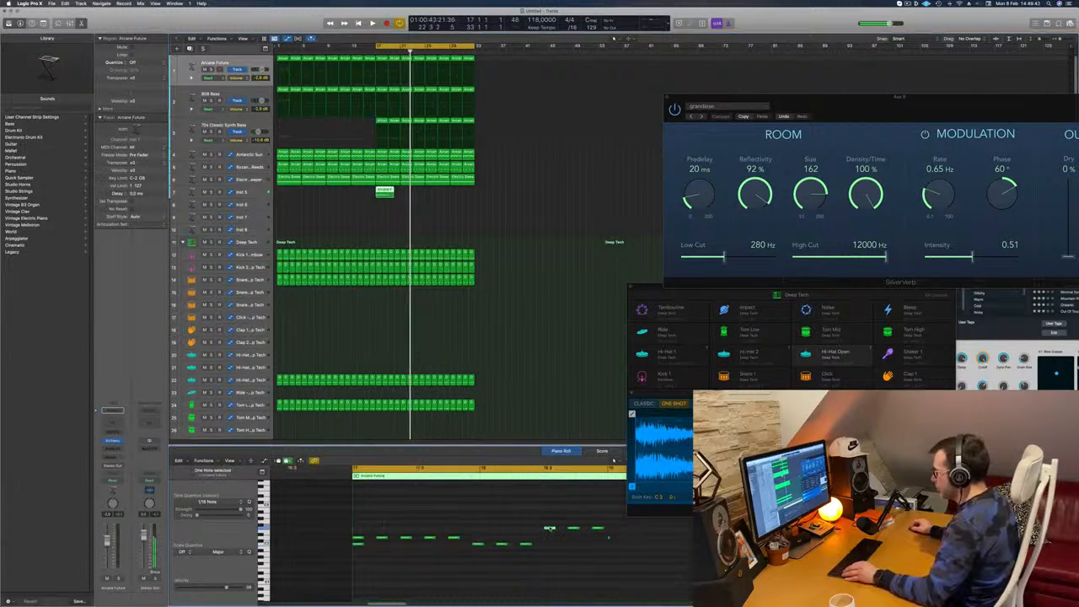
drag(546, 528, 679, 553)
key(Delete)
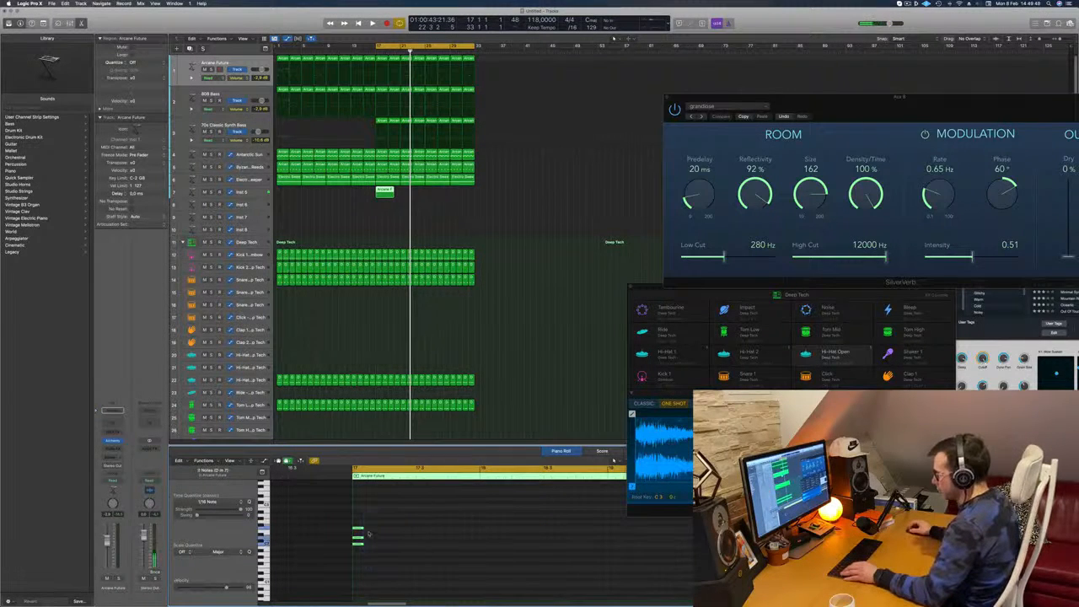
Lengthen the chord's three notes to a full bar and copy the chord to the following bar
drag(364, 526, 573, 531)
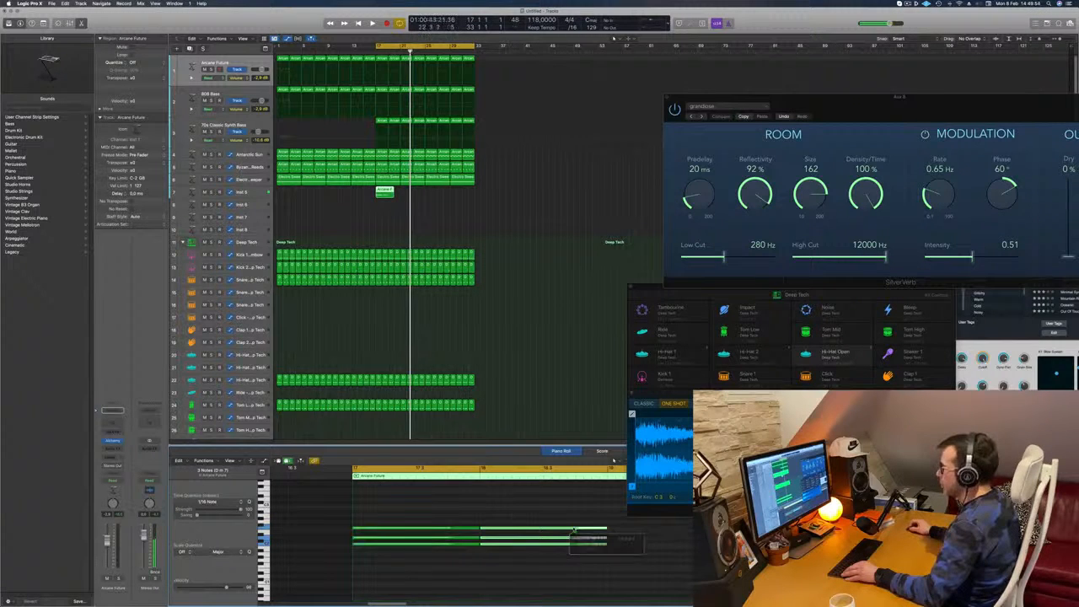
key(super+Left)
key(super+Left)
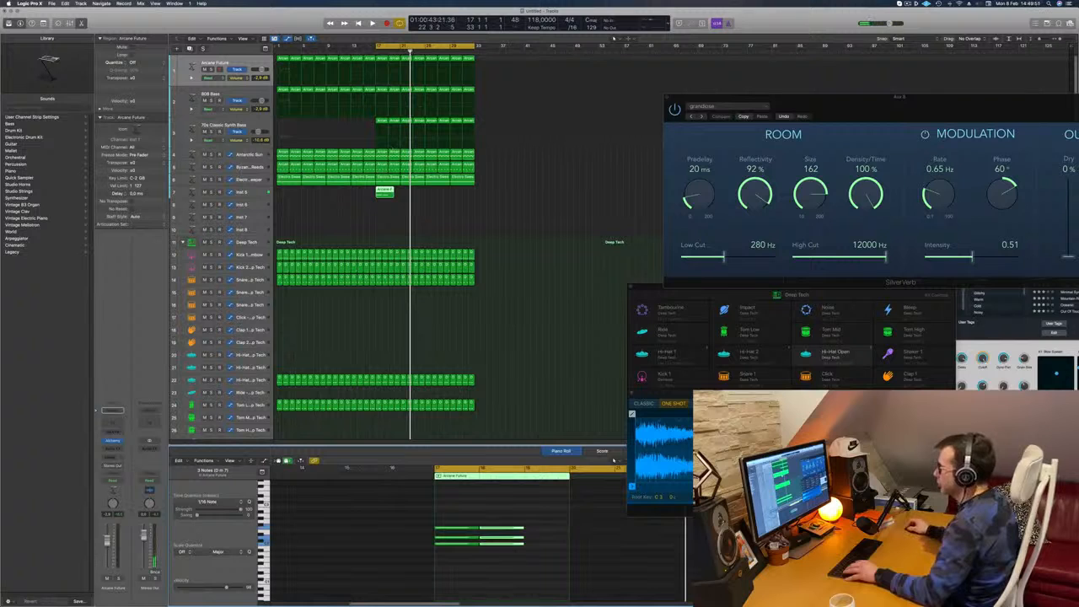
Delete the empty end section of the chord region and copy the remaining two-bar region repeatedly to fill bars 17 to 32
super+click(388, 193)
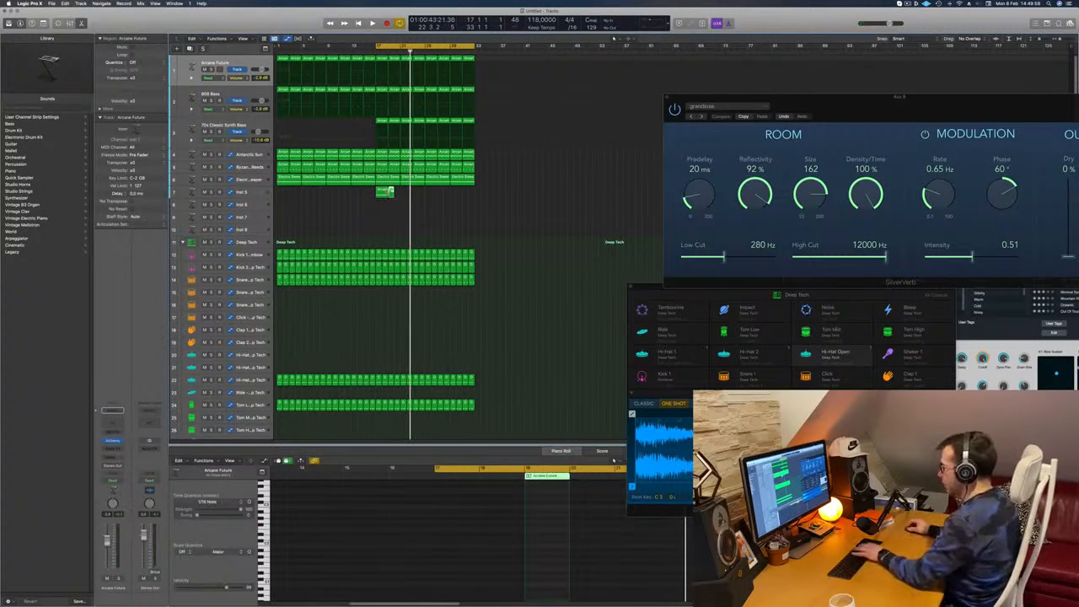
key(BackSpace)
click(382, 193)
drag(382, 193, 396, 195)
mouse_move(447, 195)
mouse_down()
mouse_move(381, 190)
mouse_move(457, 196)
mouse_up()
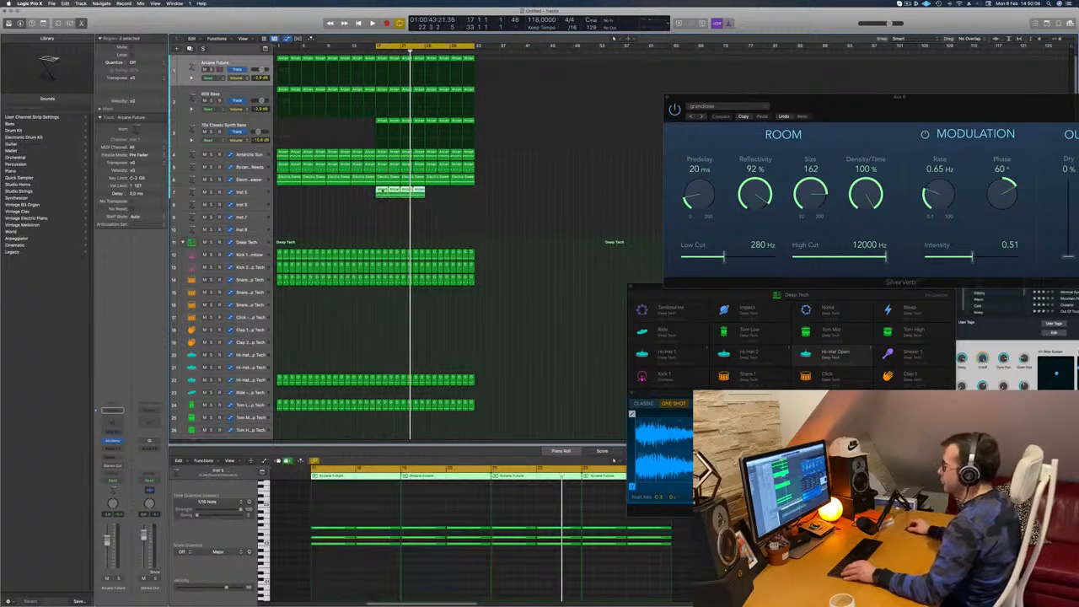
drag(387, 193, 436, 198)
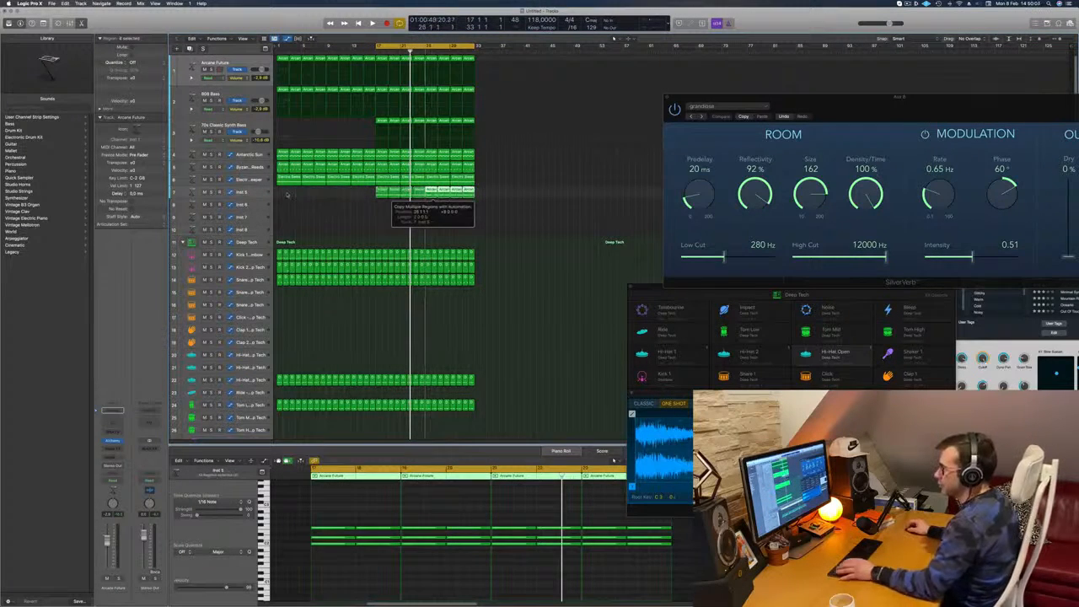
Open the Alchemy synth on the Inst 5 track and load the Arpeggiated preset 1970s Analog Arp
click(257, 194)
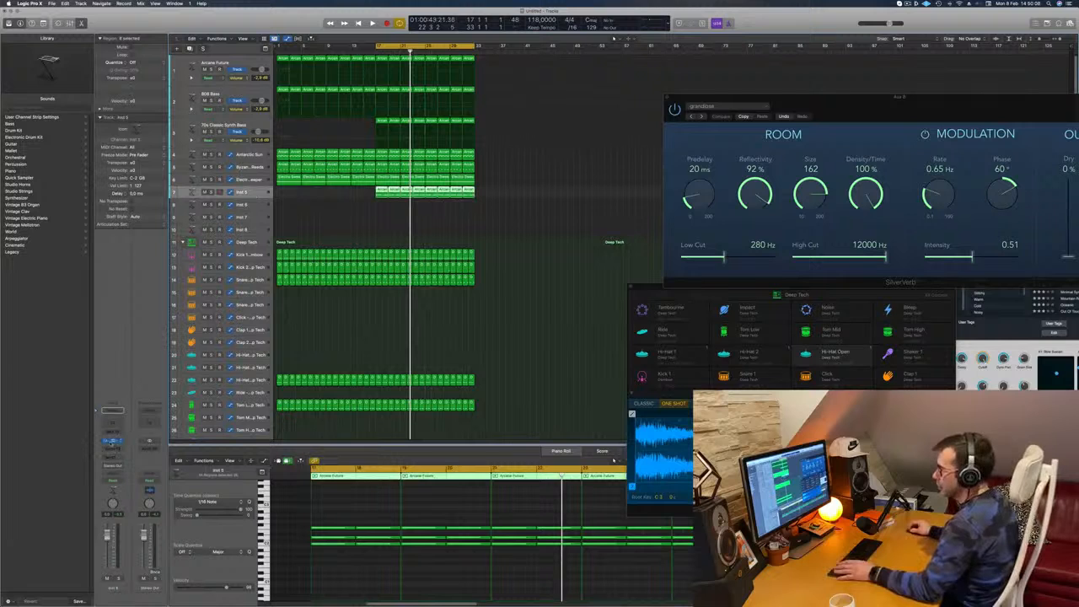
click(112, 442)
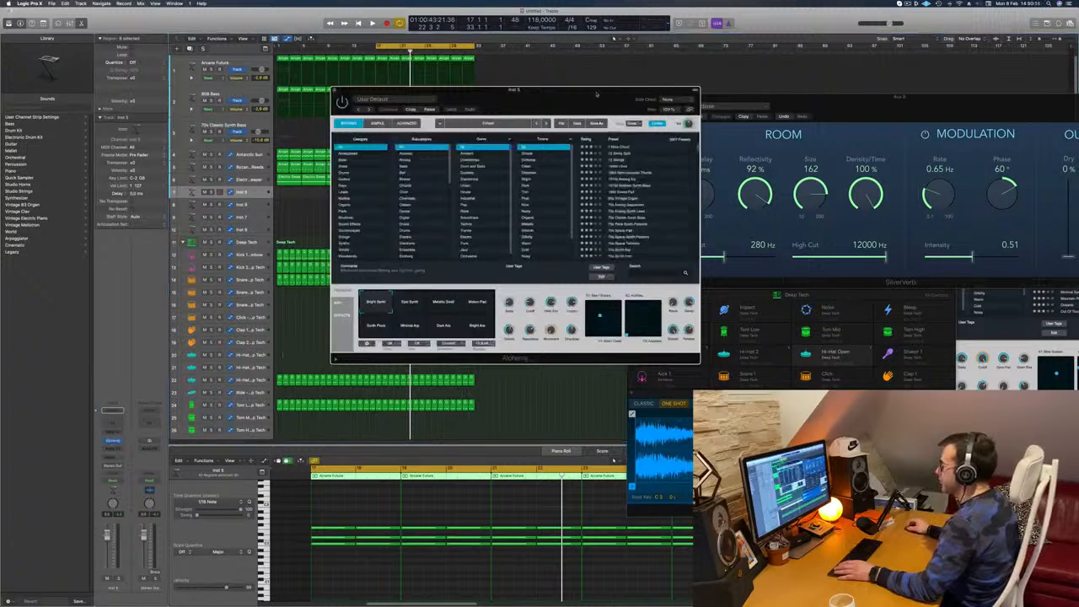
drag(601, 92, 578, 90)
click(329, 151)
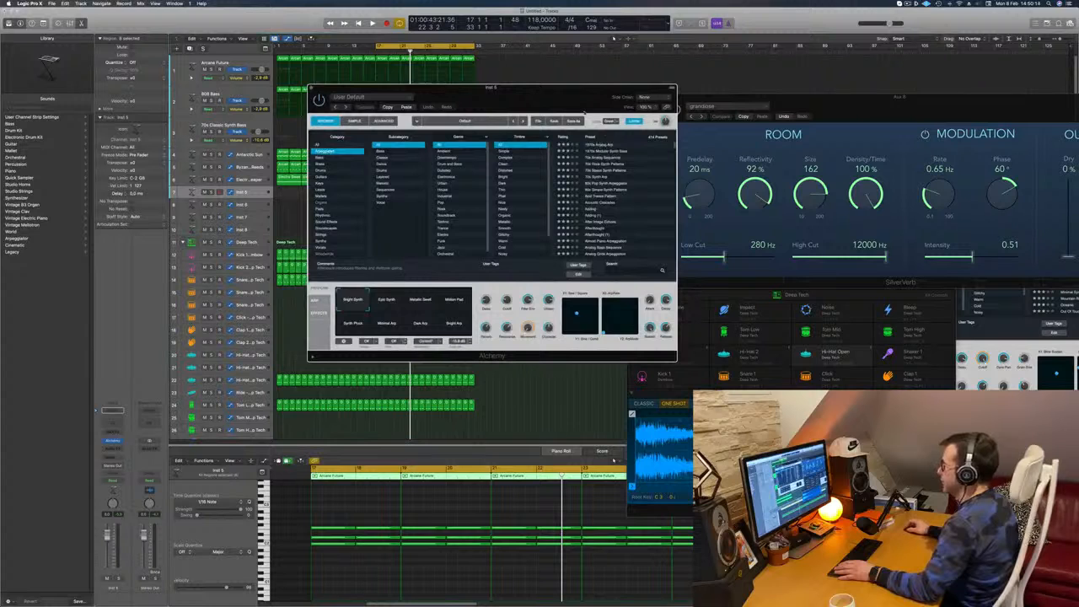
drag(607, 87, 725, 68)
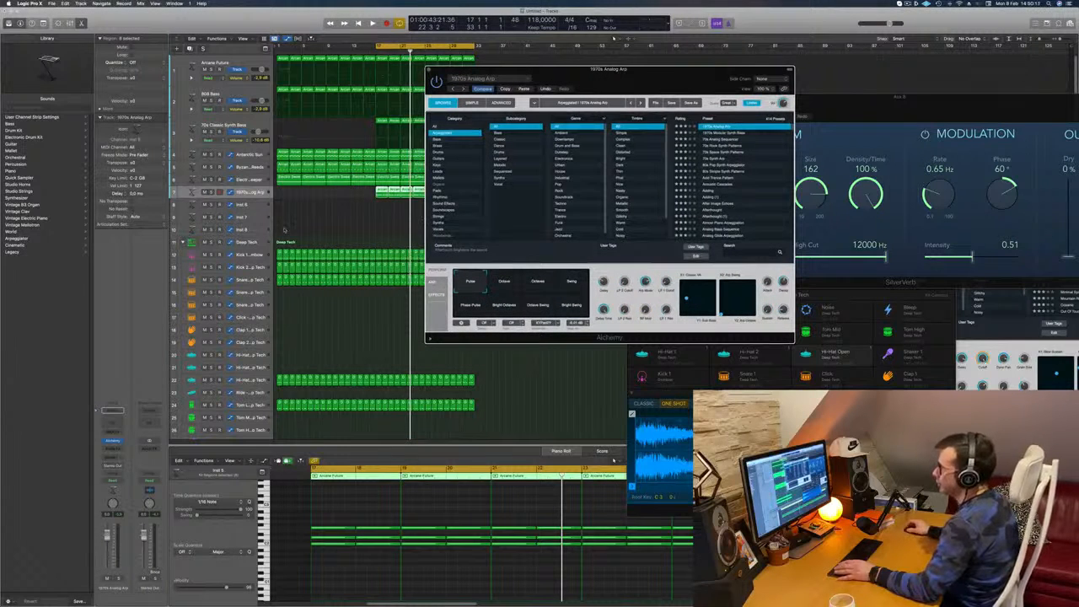
Lower the volume of the chord track and audition it in the looped second half
drag(109, 536, 107, 554)
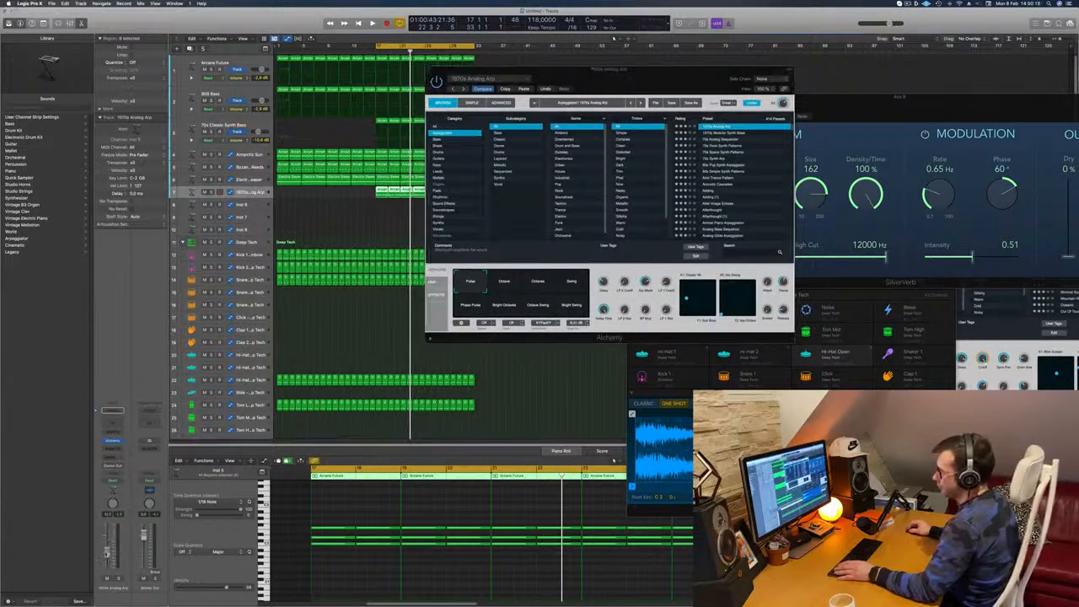
key(space)
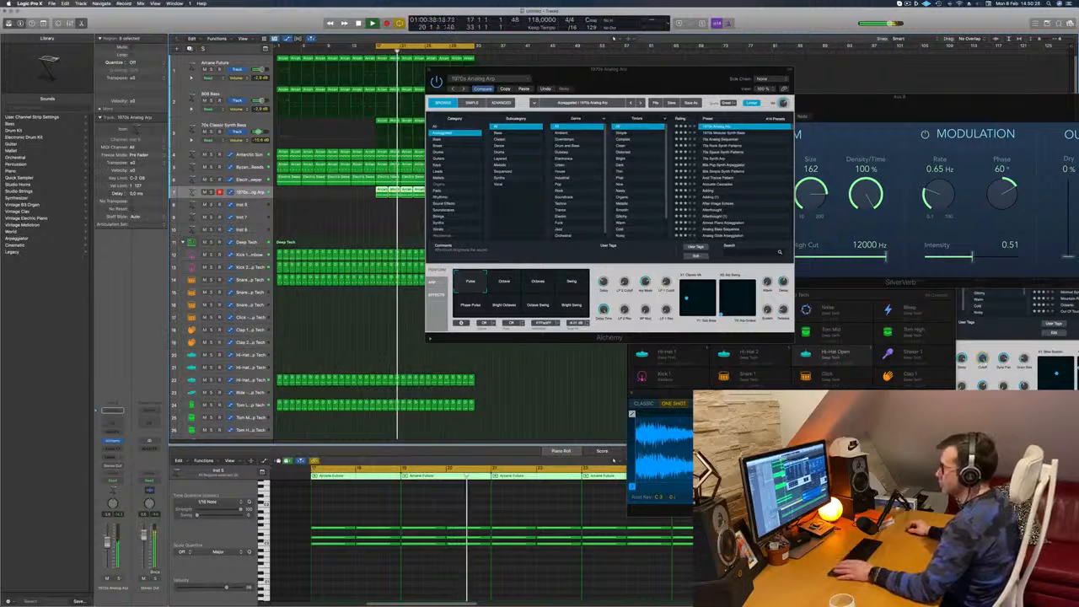
drag(676, 74, 744, 61)
key(space)
Audition the Arpeggiated presets 70s Synth Arp and Ancient Titan on the chord track during playback
click(780, 146)
key(space)
scroll(792, 157, down, 3)
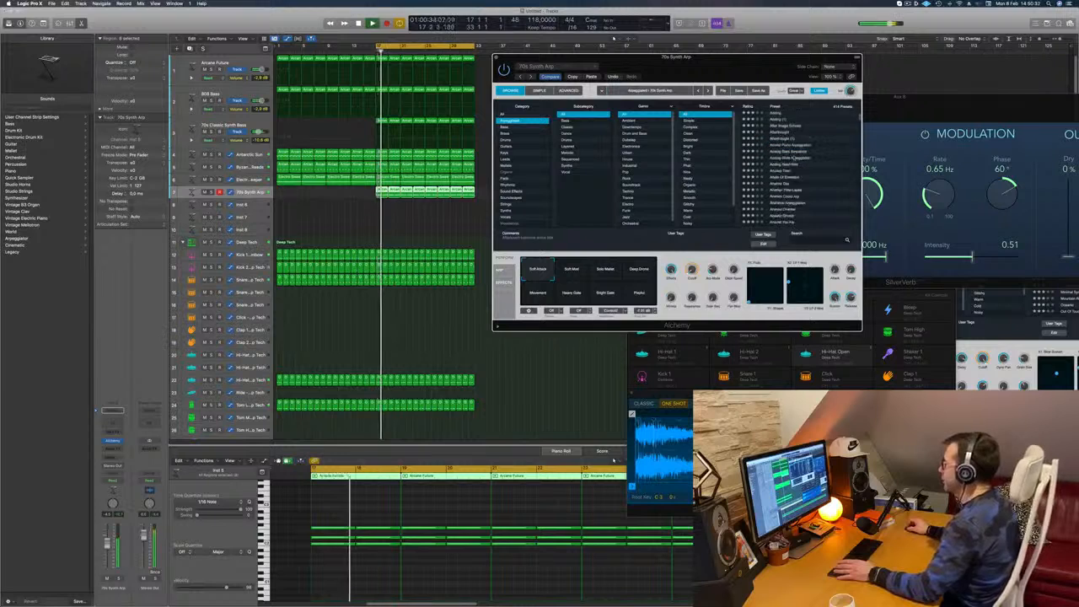
scroll(797, 160, up, 3)
scroll(809, 169, down, 2)
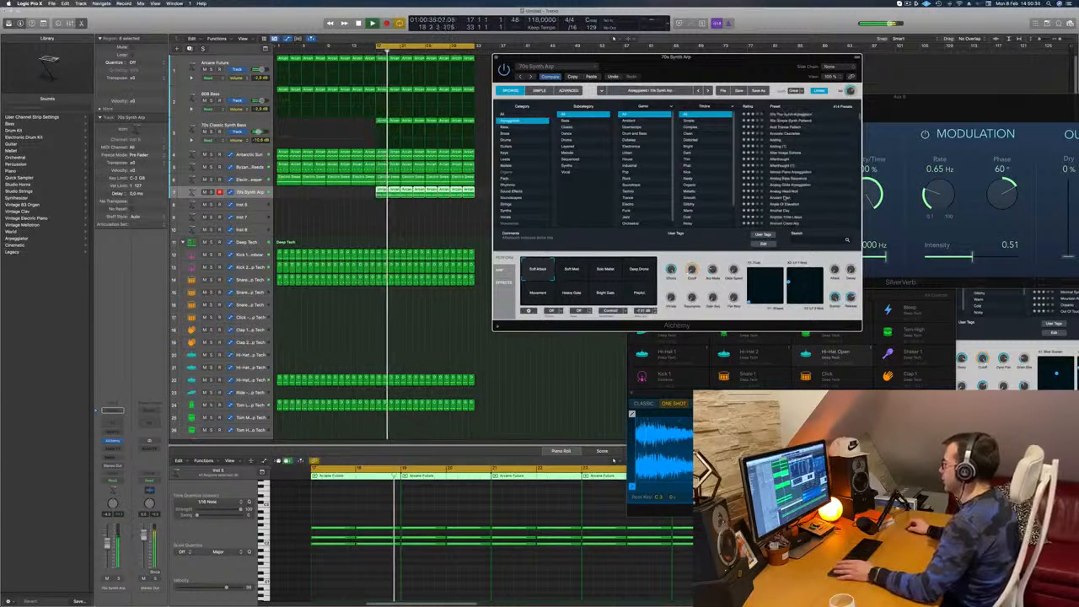
click(806, 196)
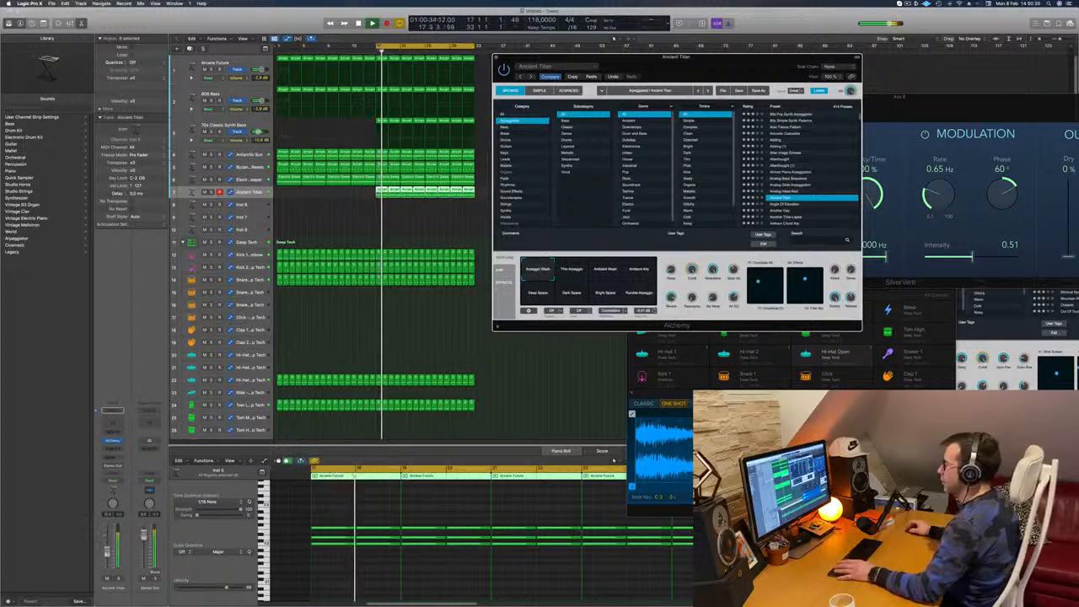
Try the Big Anthem Arp preset on the chord track, switch to Blue Laser Lead and close the synth
key(Return)
drag(714, 63, 711, 64)
scroll(834, 158, down, 5)
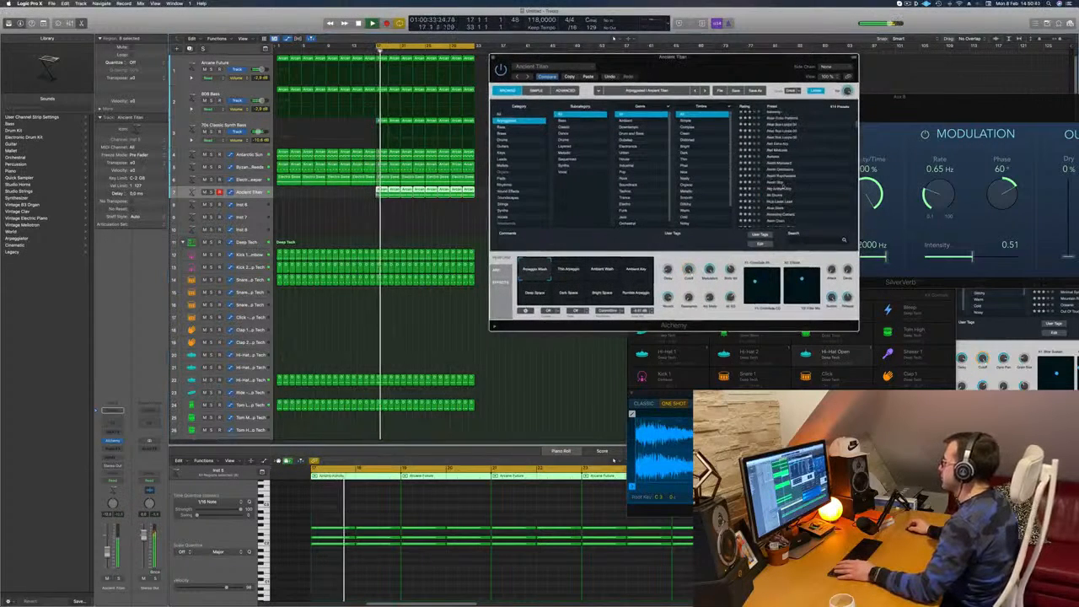
click(775, 189)
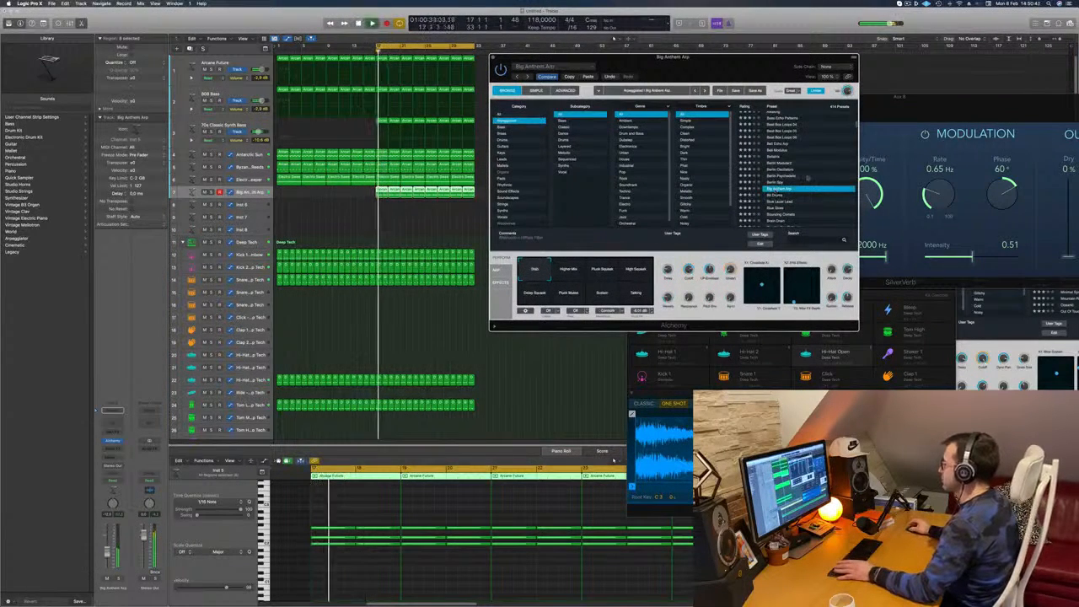
scroll(807, 178, down, 2)
key(Down)
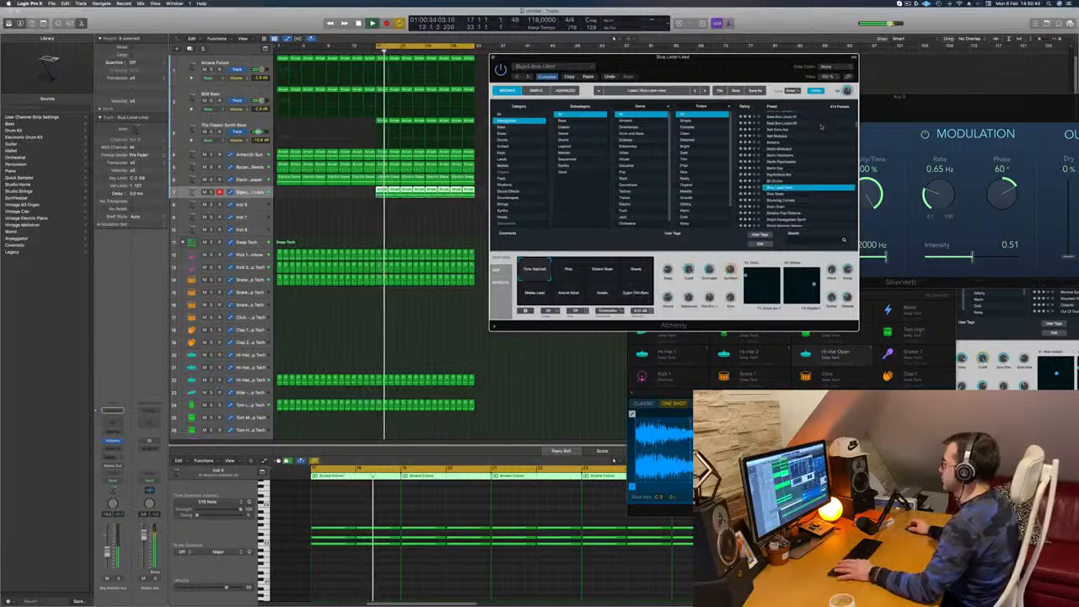
click(496, 59)
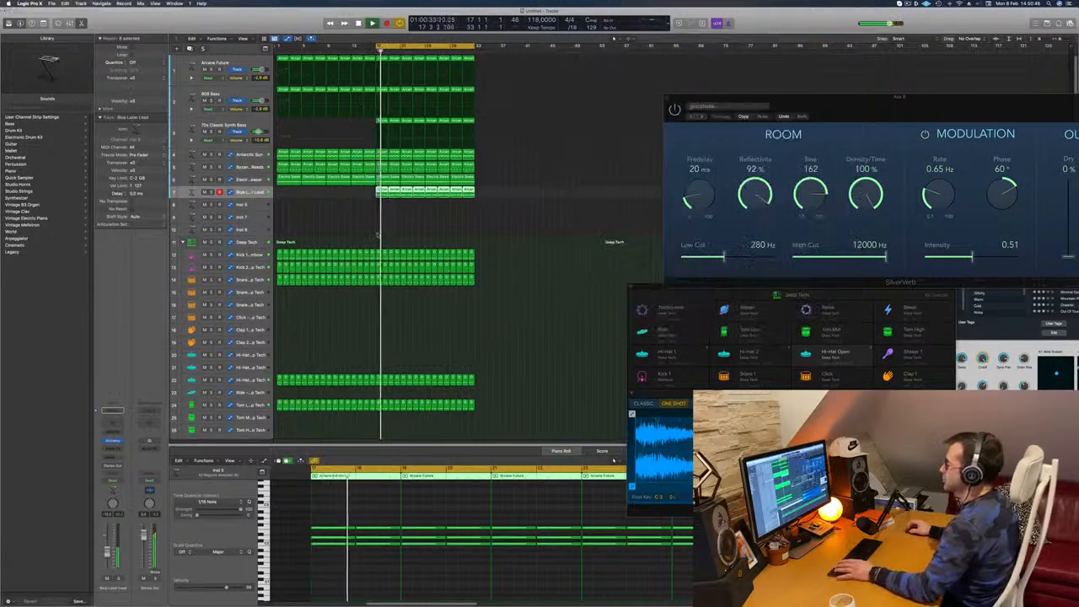
Select all chord notes across the track's regions, shorten them together to brief stabs and replay the section
scroll(346, 555, down, 1)
drag(355, 516, 1036, 565)
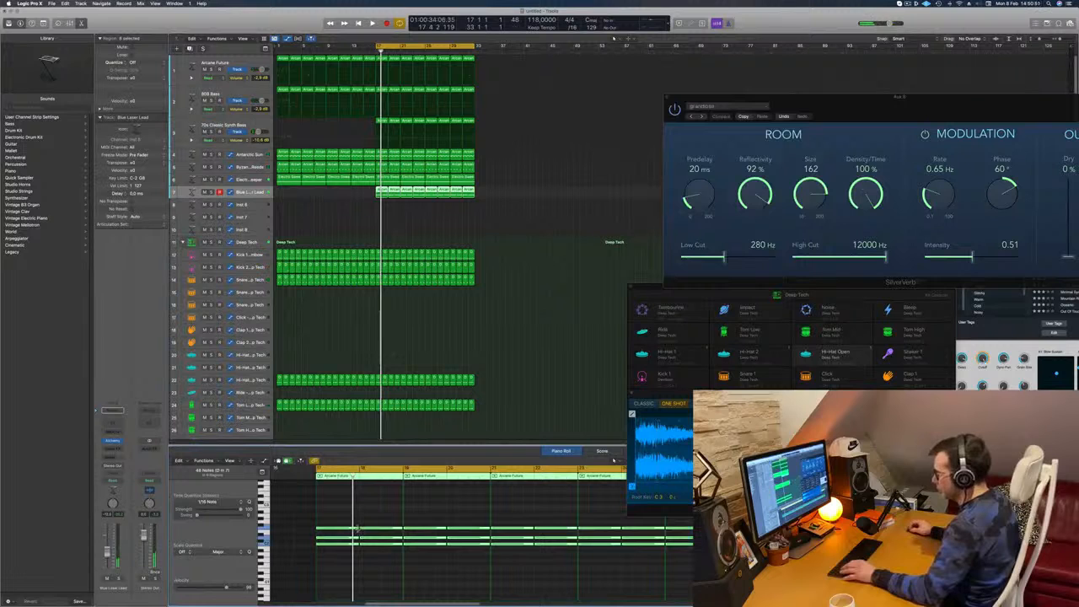
drag(354, 540, 317, 532)
key(space)
scroll(331, 542, up, 3)
key(space)
key(space)
scroll(343, 535, up, 4)
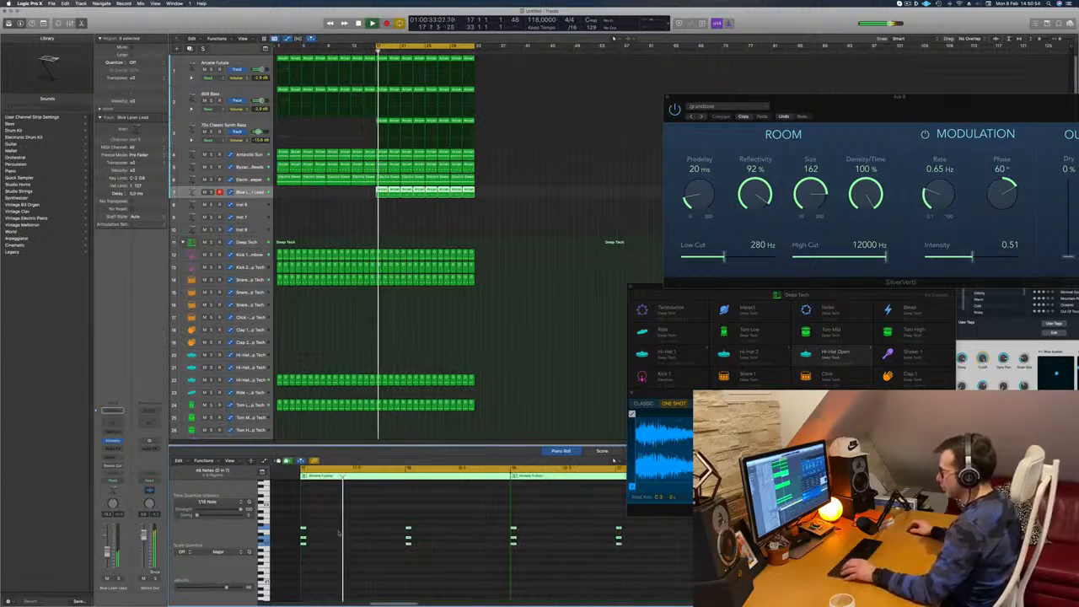
key(space)
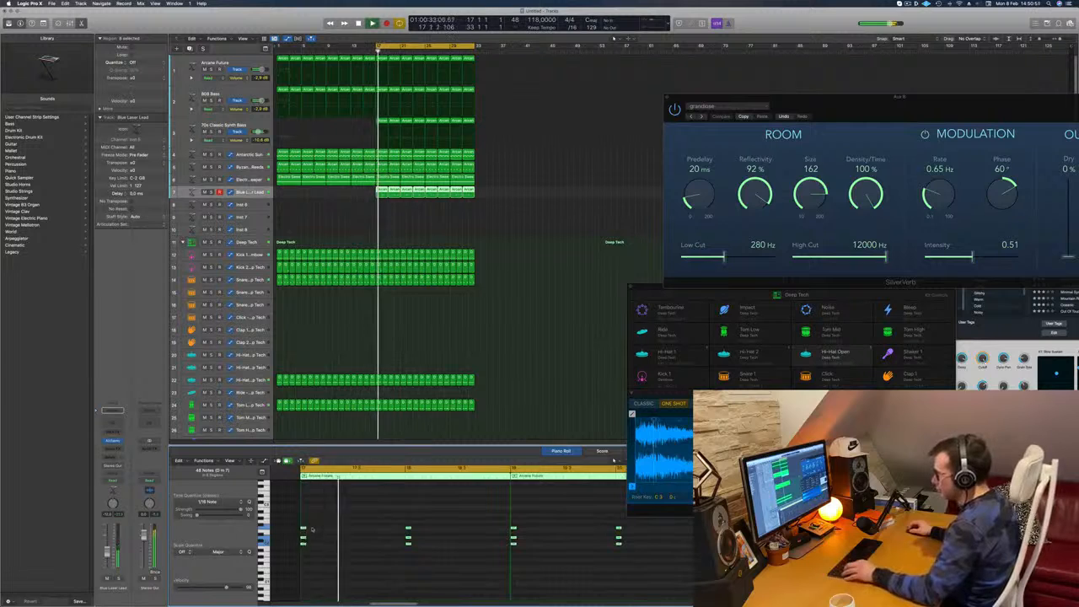
Copy all the chord stabs to about a third of a bar after the originals and listen to the pattern
drag(308, 530, 336, 530)
key(space)
key(space)
scroll(399, 537, left, 3)
key(space)
key(space)
Copy the added stabs onward by the same distance to make three stabs per bar, and replay the section
drag(380, 531, 410, 530)
key(space)
key(space)
scroll(408, 529, left, 1)
scroll(410, 529, down, 3)
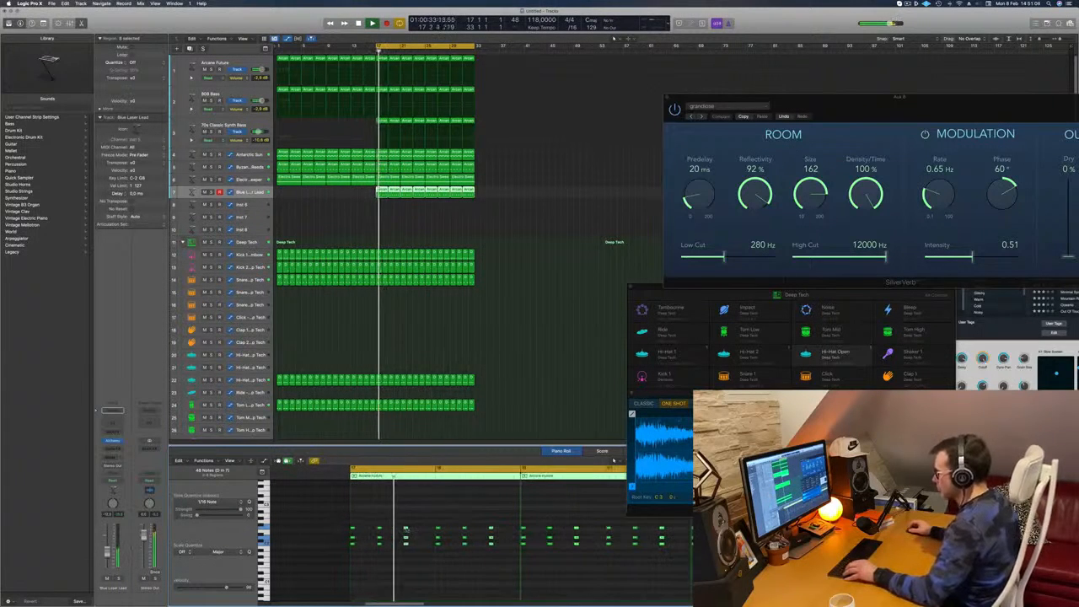
scroll(480, 500, up, 1)
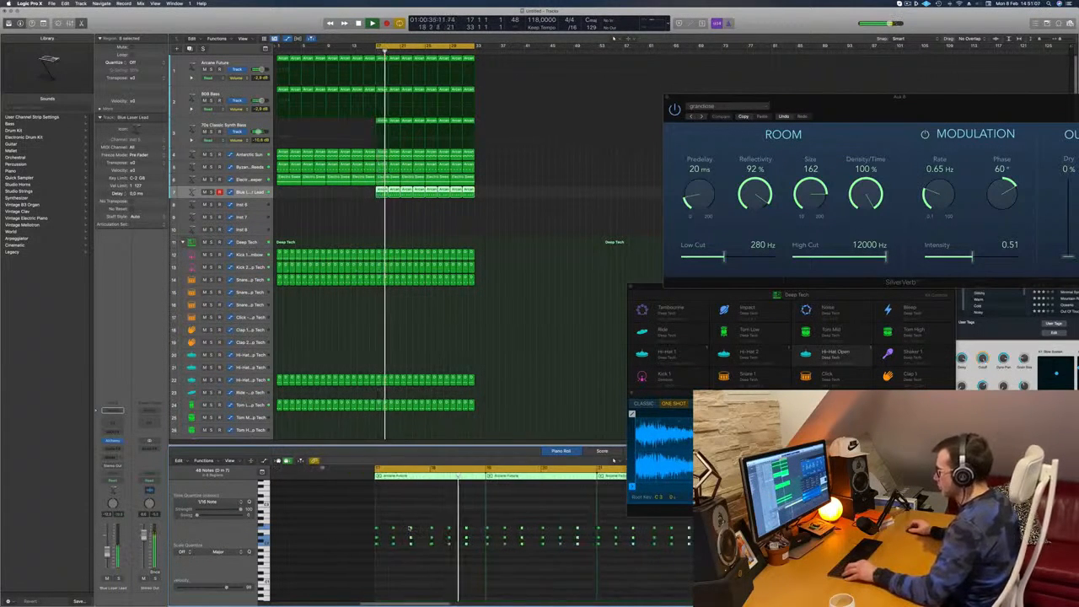
key(space)
key(space)
key(space)
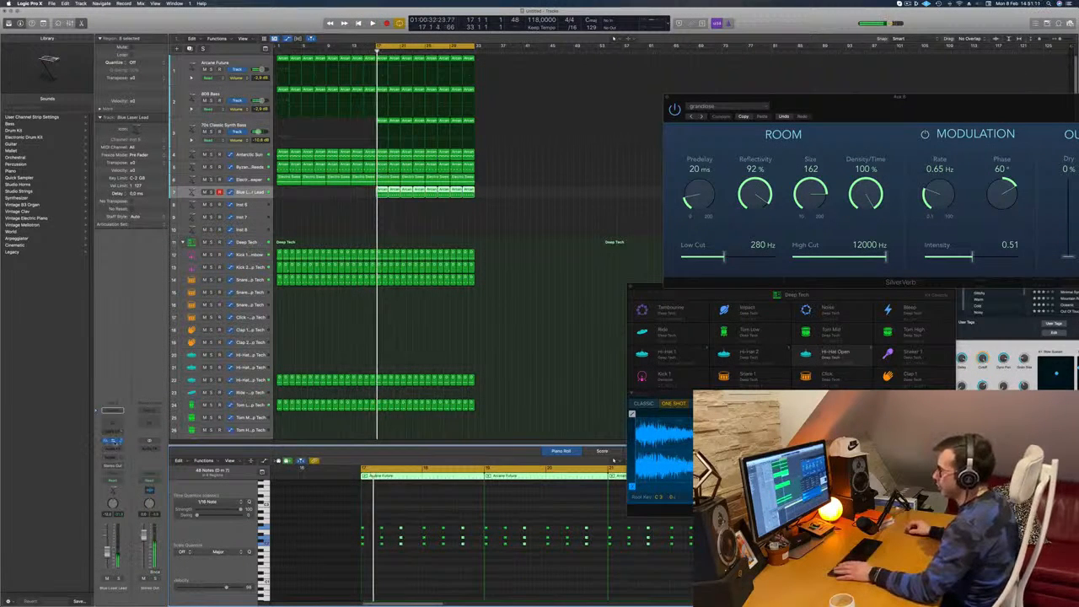
Reopen the chord track's Alchemy synth and restart playback of the second half
click(113, 441)
key(space)
drag(702, 67, 623, 96)
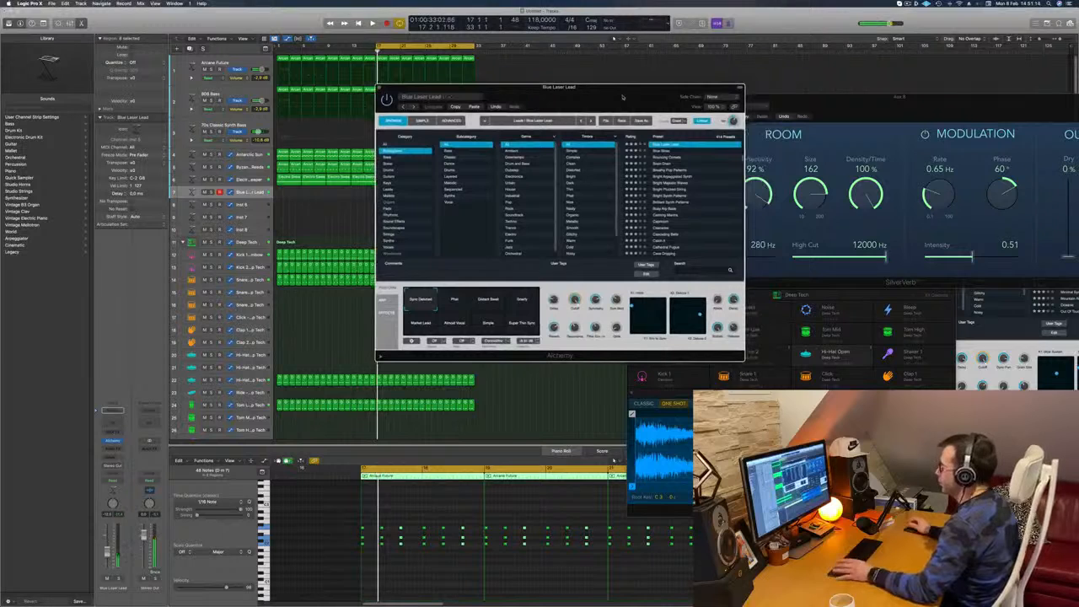
key(space)
Audition the Bright Majestic Waves preset on the chord track
click(670, 183)
key(space)
key(space)
drag(631, 87, 678, 83)
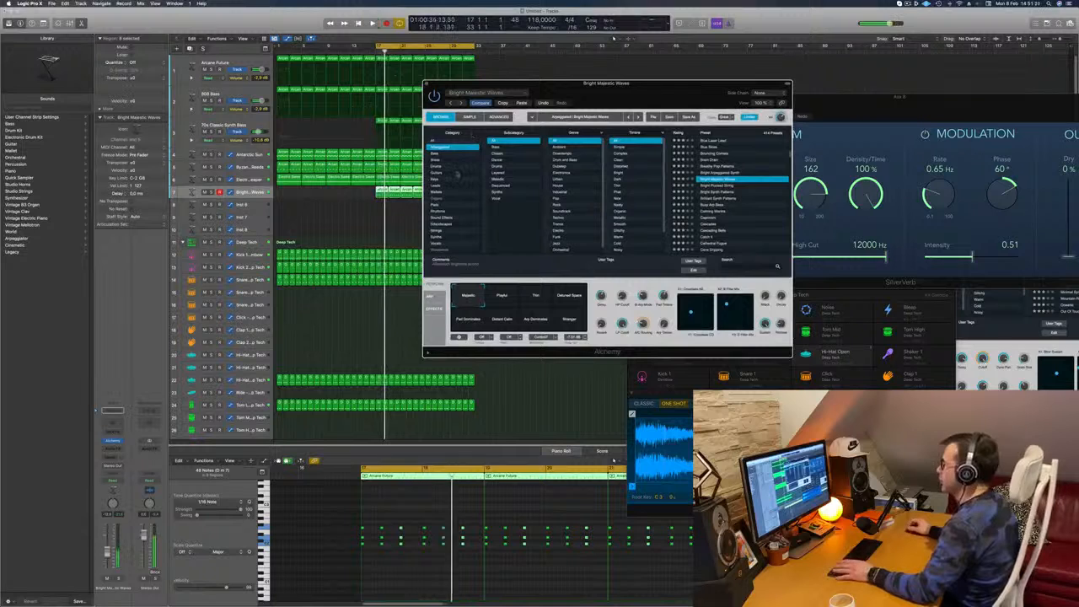
Filter the synth's presets to the Guitars category, load Epic Guitar Hall and play the section
click(439, 174)
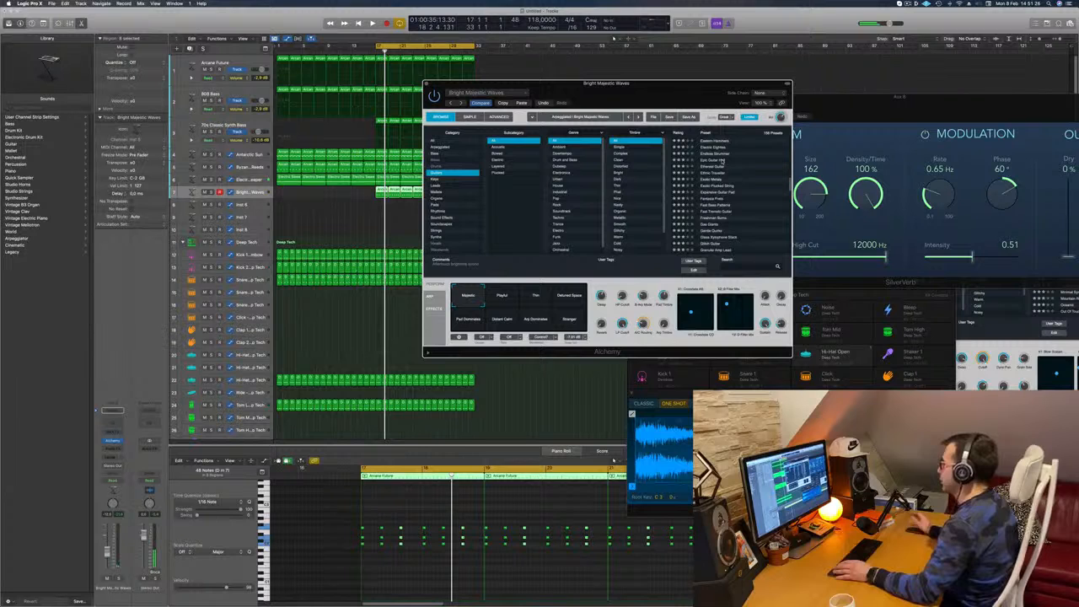
click(722, 160)
key(space)
mouse_move(677, 95)
mouse_down()
mouse_move(686, 90)
mouse_move(648, 92)
mouse_move(692, 90)
mouse_move(676, 99)
mouse_up()
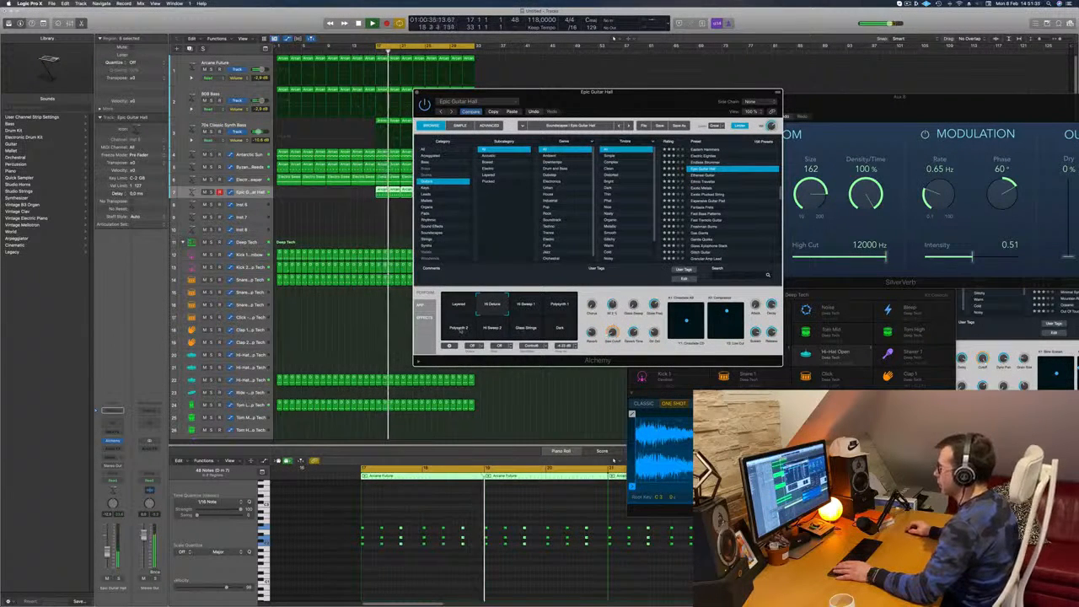
Try Epic Guitar Hall's Polysynth 1 and Dark variations, solo the chord track briefly and return to the full mix
drag(624, 106, 692, 131)
click(629, 330)
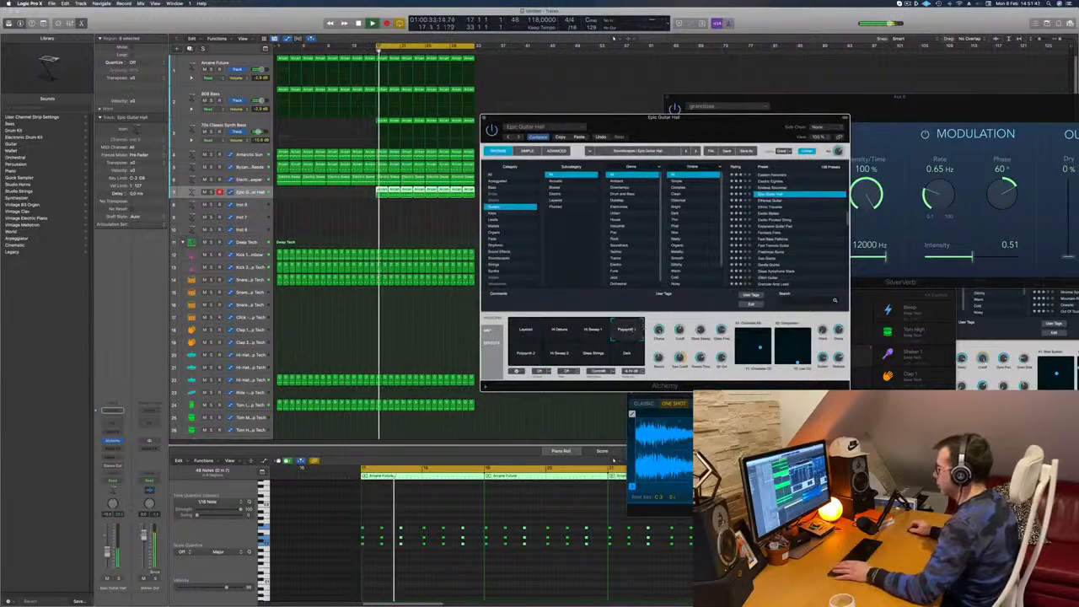
click(628, 359)
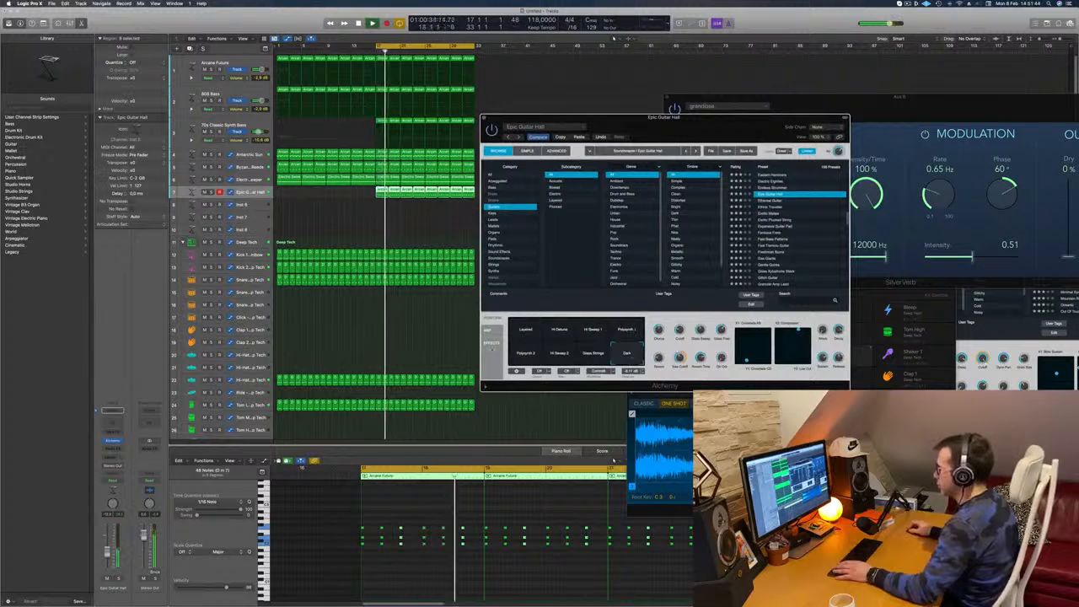
key(s)
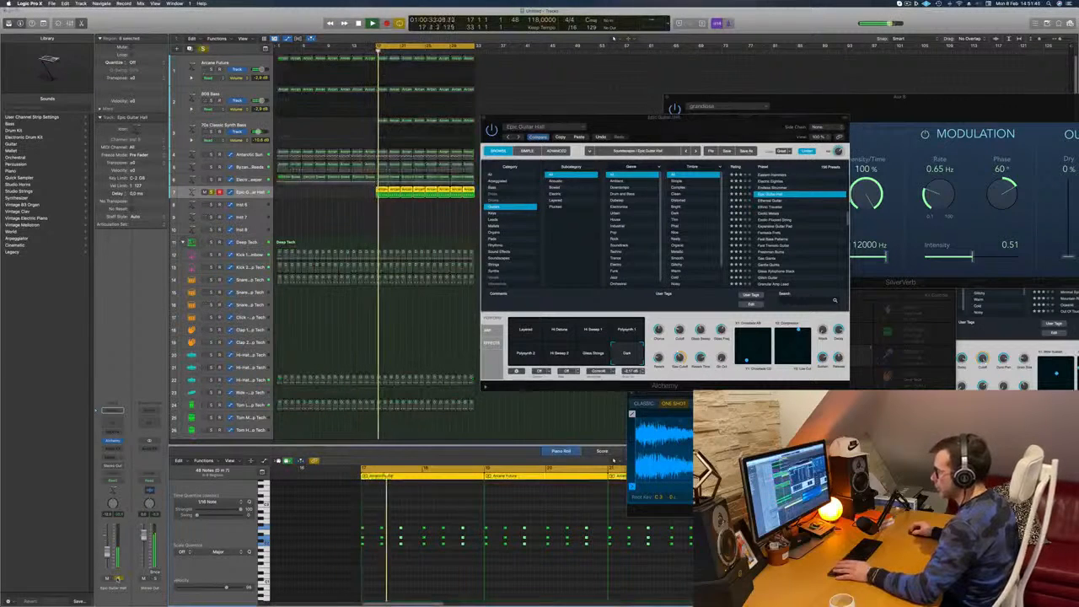
key(s)
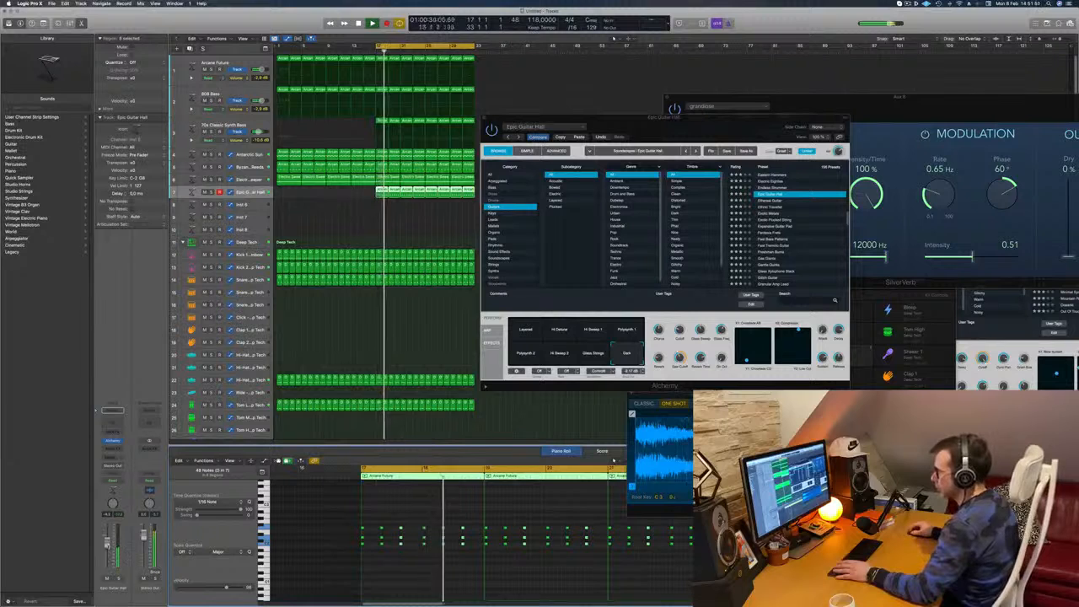
Load the Exotic Metals preset from the Guitars category on the chord track
drag(730, 134, 801, 105)
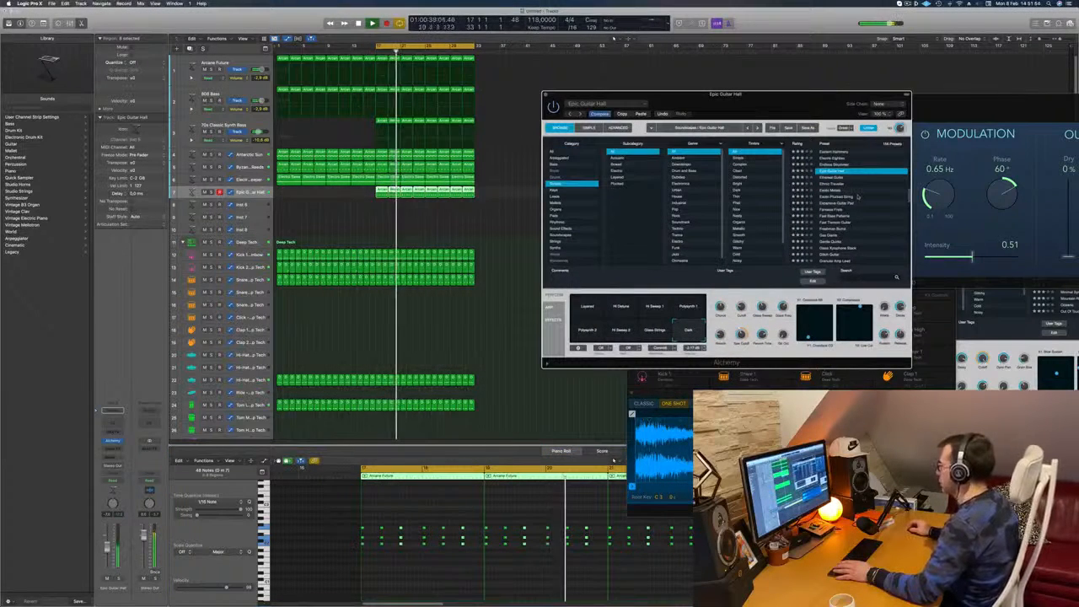
click(831, 190)
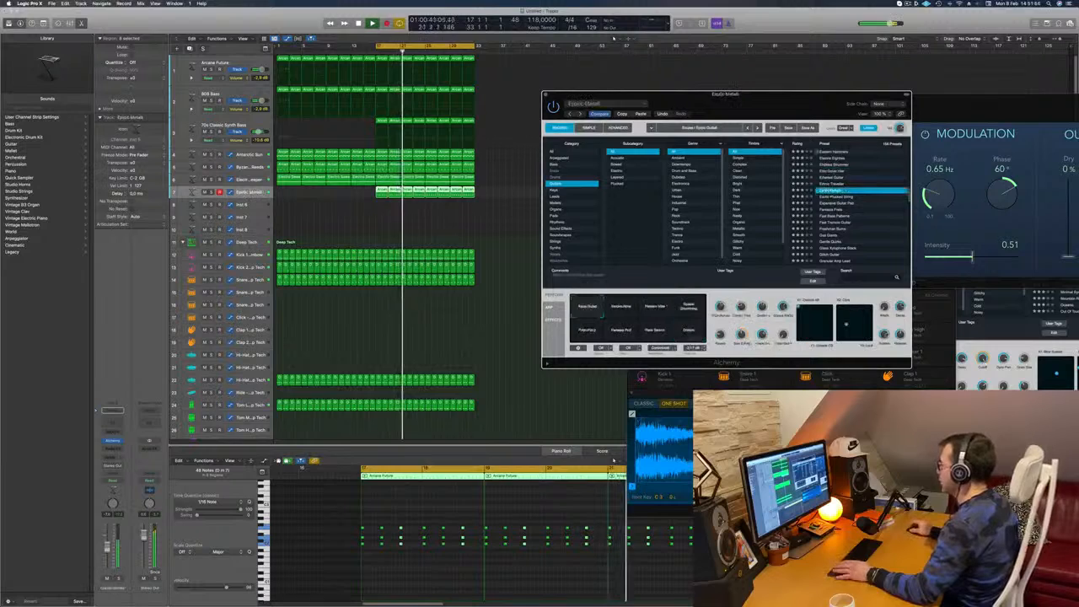
drag(781, 94, 782, 51)
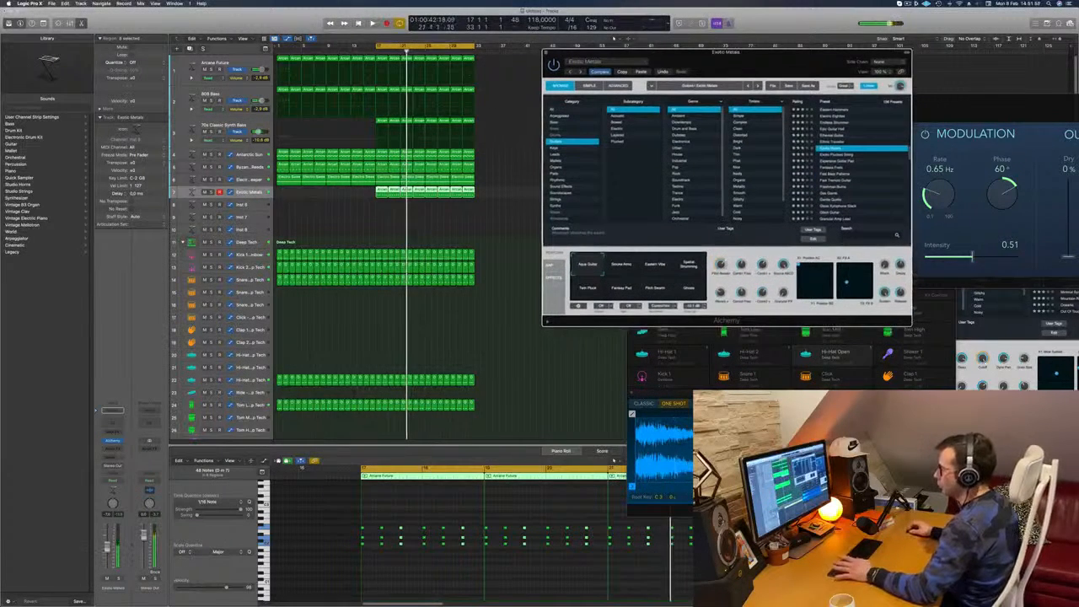
Thin out the chord pattern in the region at bar 17 by deleting chords, leaving three stabs, and check it in playback
click(506, 461)
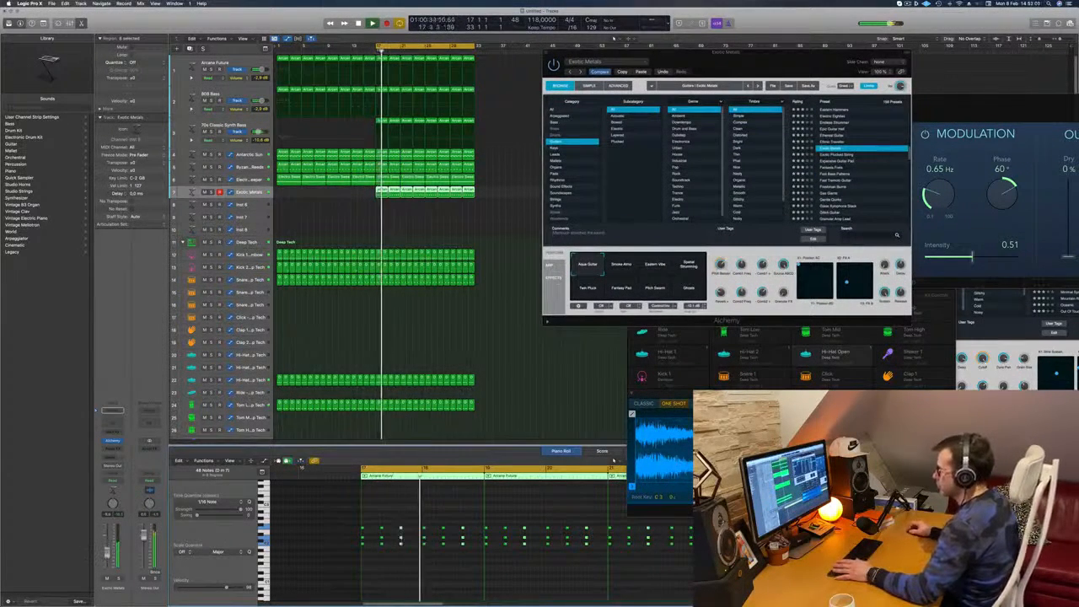
drag(406, 520, 400, 556)
key(space)
key(space)
key(space)
key(space)
key(space)
key(Delete)
key(space)
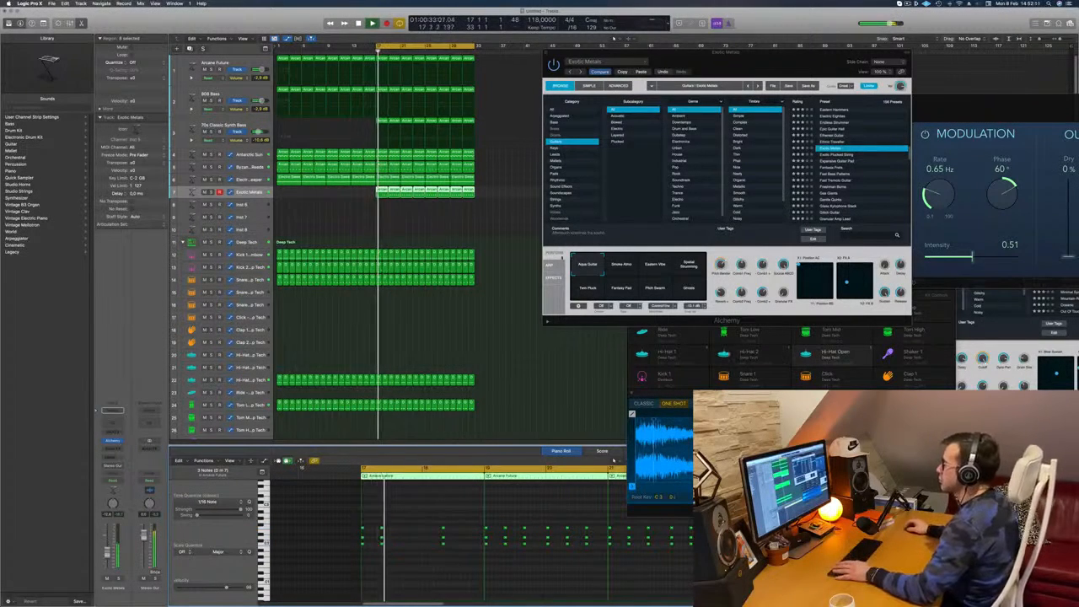
Replace the remaining chord regions up to bar 33 with copies of the thinned-out region and play the section
drag(394, 209, 486, 191)
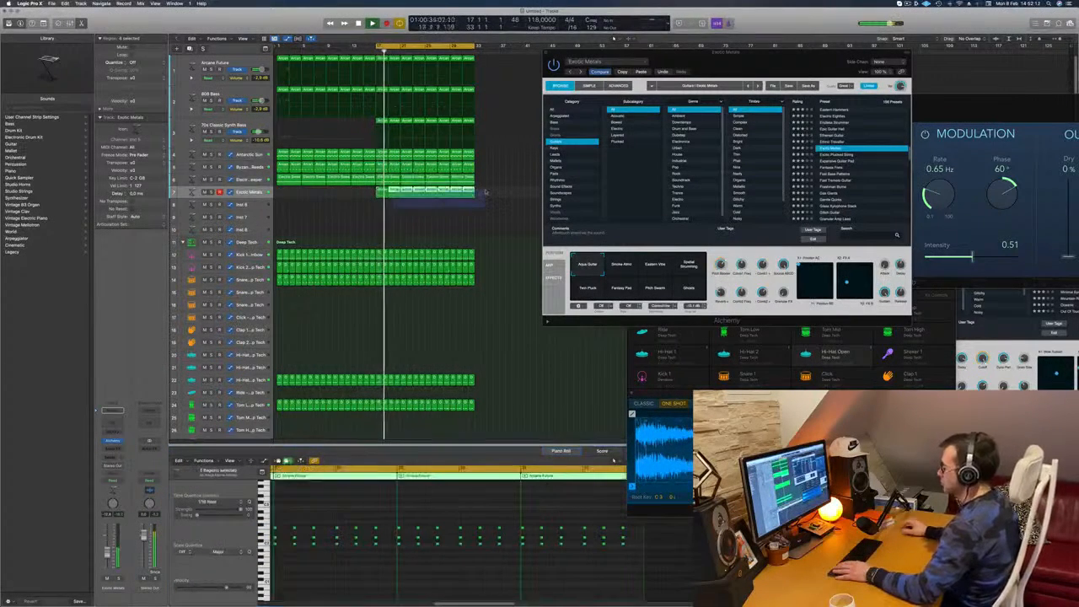
key(Delete)
drag(381, 191, 437, 196)
key(space)
key(space)
Audition the second, Eastern Vibe and Spatial Strumming variations of Exotic Metals while playing the section
click(623, 264)
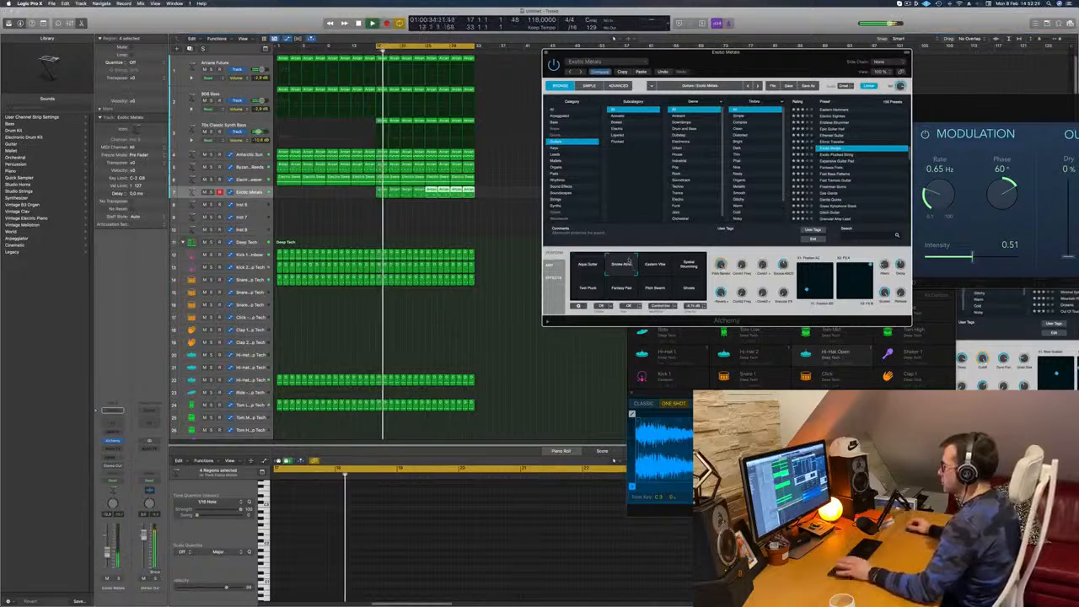
click(651, 268)
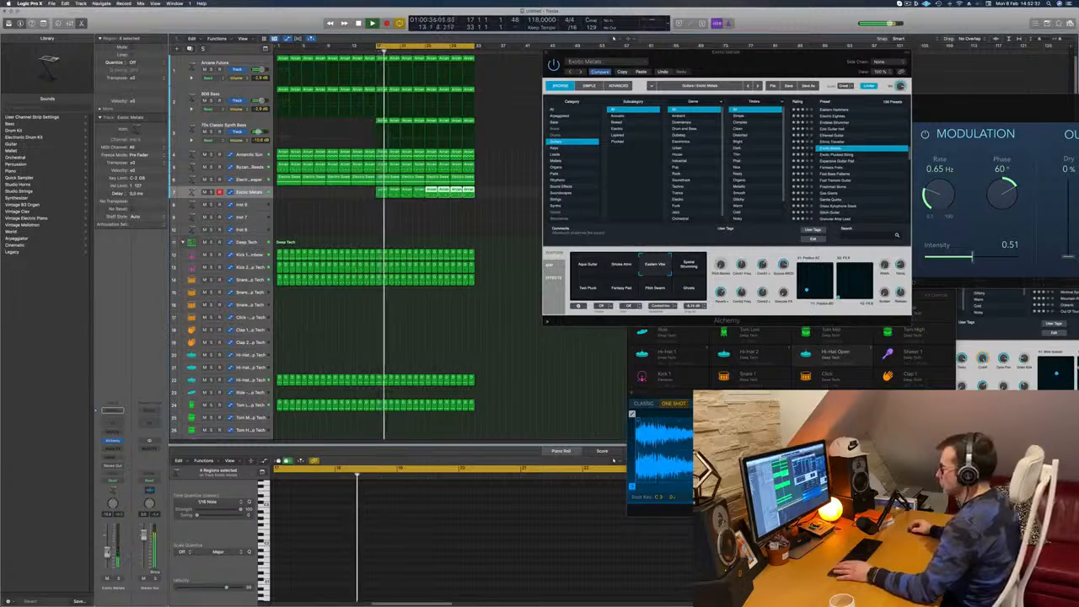
key(space)
click(691, 265)
key(space)
key(space)
Audition the first three variations in the lower row of Exotic Metals, including Fantasy Pad, while playing the section
click(588, 289)
key(space)
key(space)
click(616, 293)
key(space)
key(space)
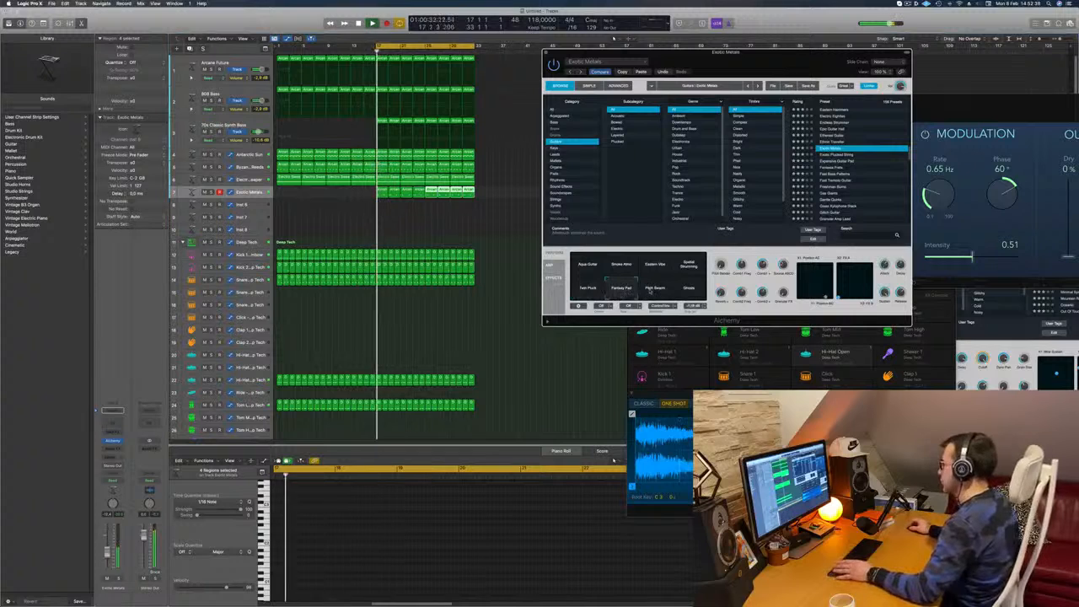
click(654, 292)
key(space)
key(space)
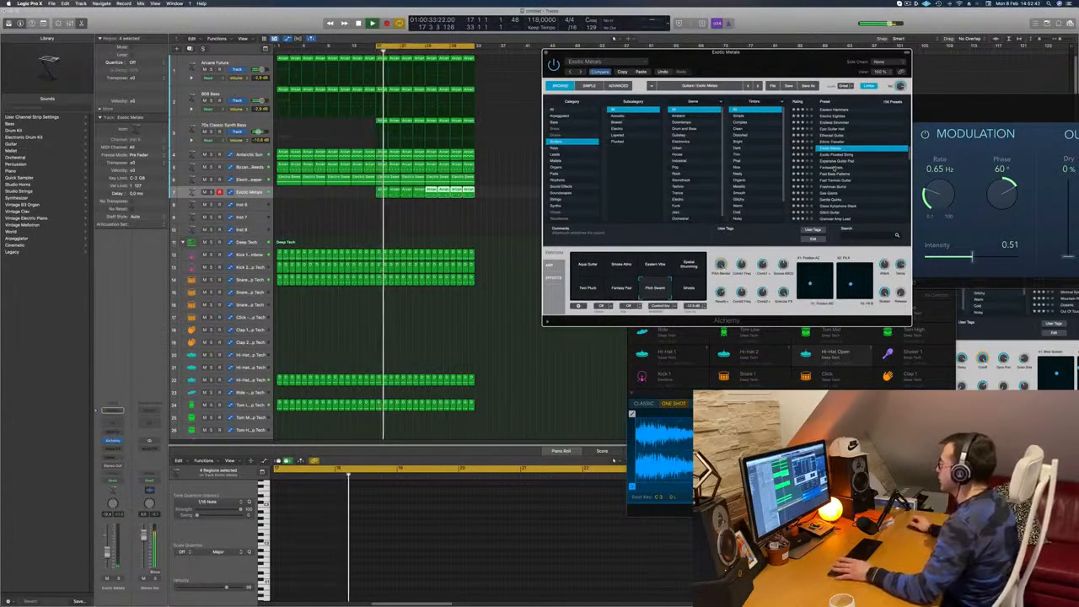
Load the Fantasia Frets preset on the chord track and raise the track's volume slightly
click(833, 168)
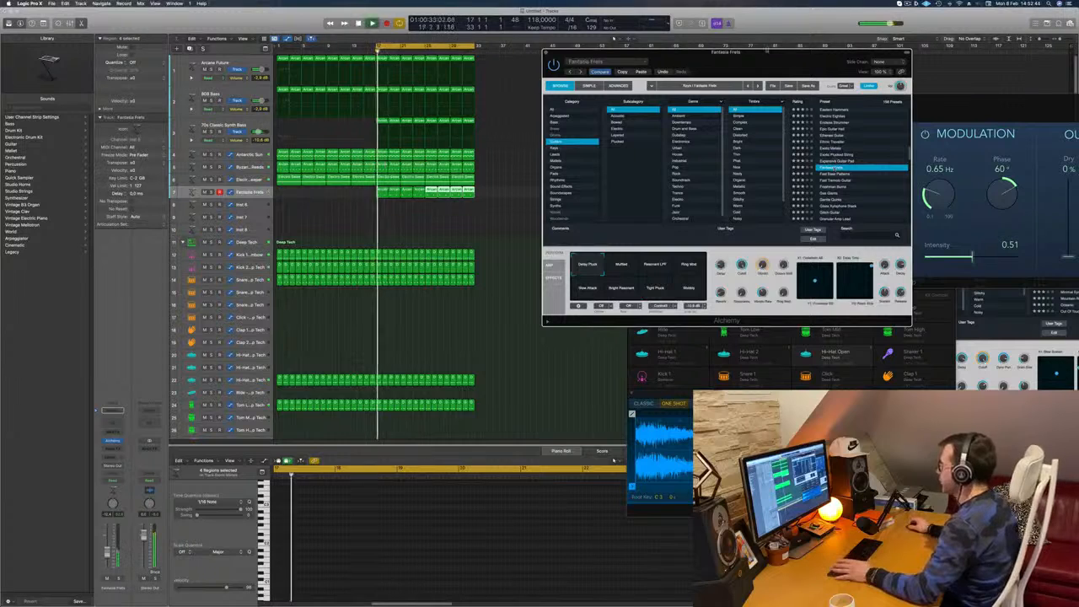
drag(762, 48, 718, 61)
drag(108, 550, 108, 544)
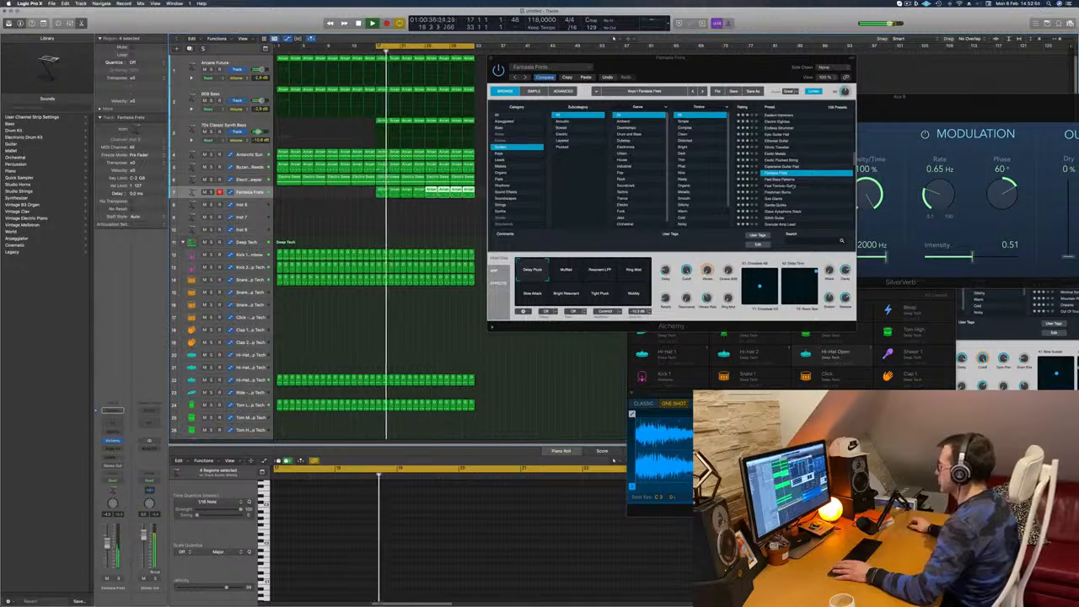
Nudge the second and third chord stabs in the region at bar 17 slightly later in time
click(381, 193)
key(Return)
key(super+Right)
key(Return)
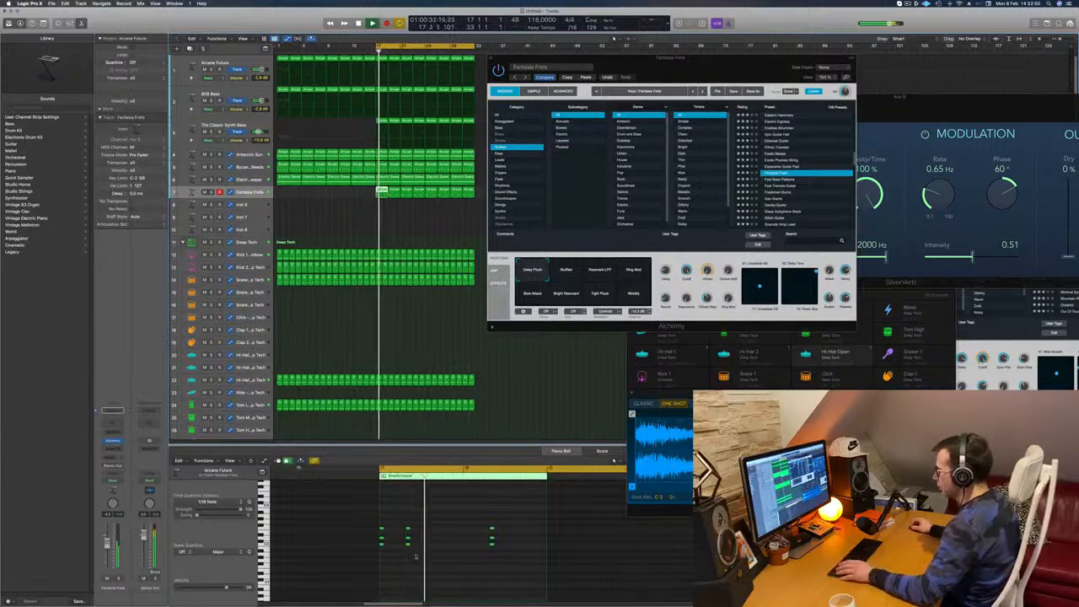
drag(398, 517, 417, 558)
key(Return)
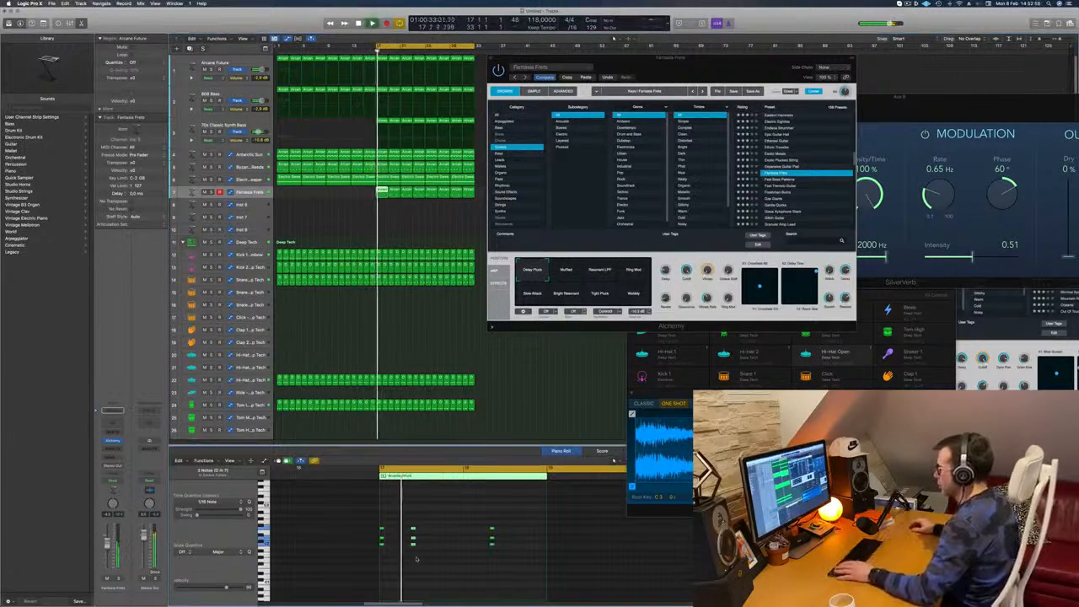
drag(479, 520, 493, 552)
key(Return)
key(alt+Right)
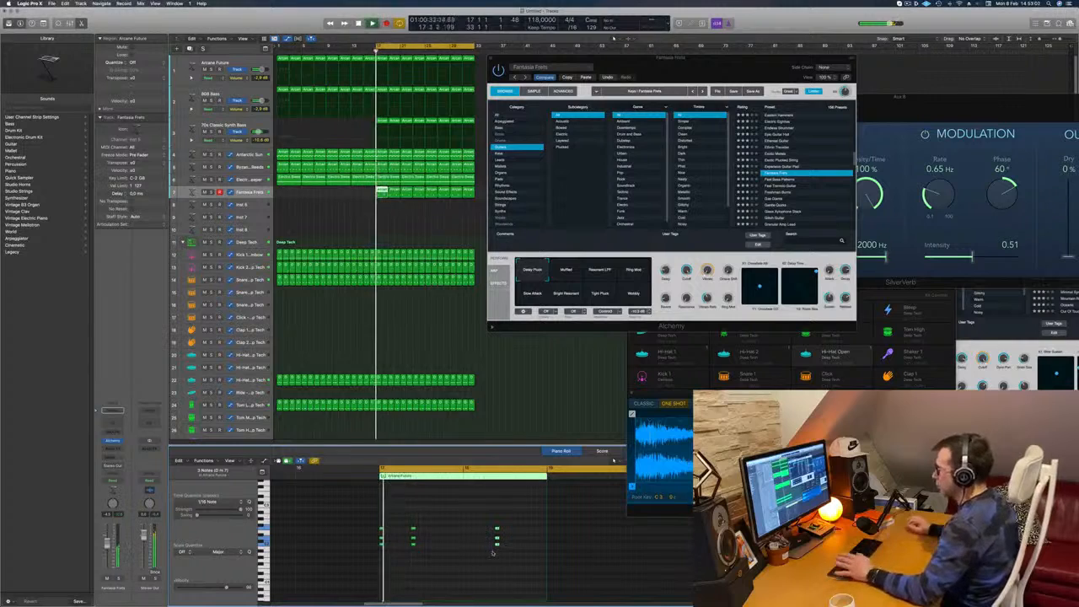
Audition the Freshman Burns, Glitch Guitar and Guitar PM Acoustic presets on the chord track
drag(669, 69, 649, 82)
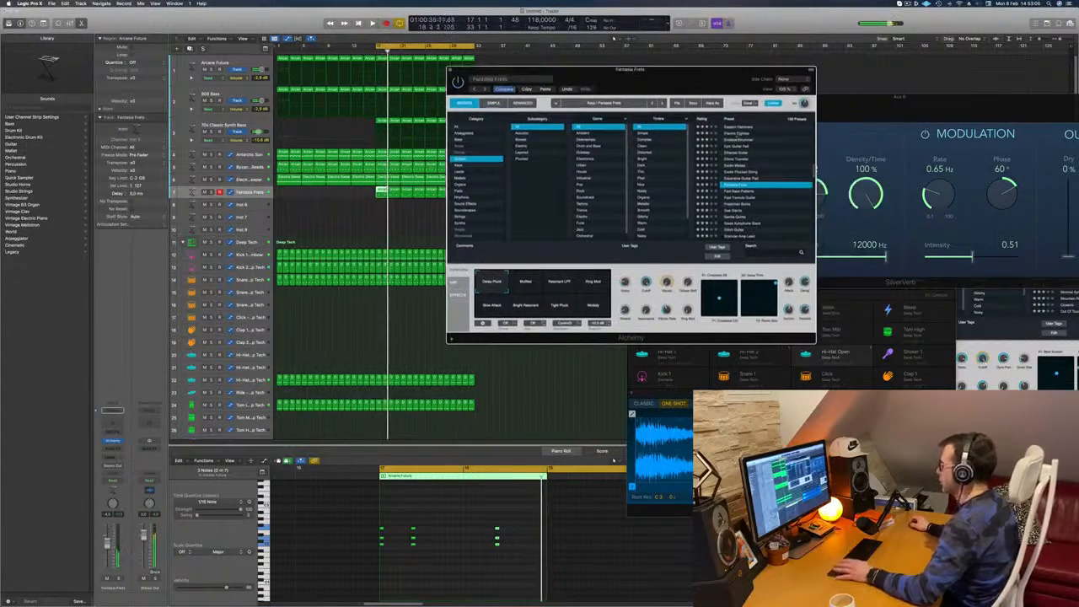
click(733, 205)
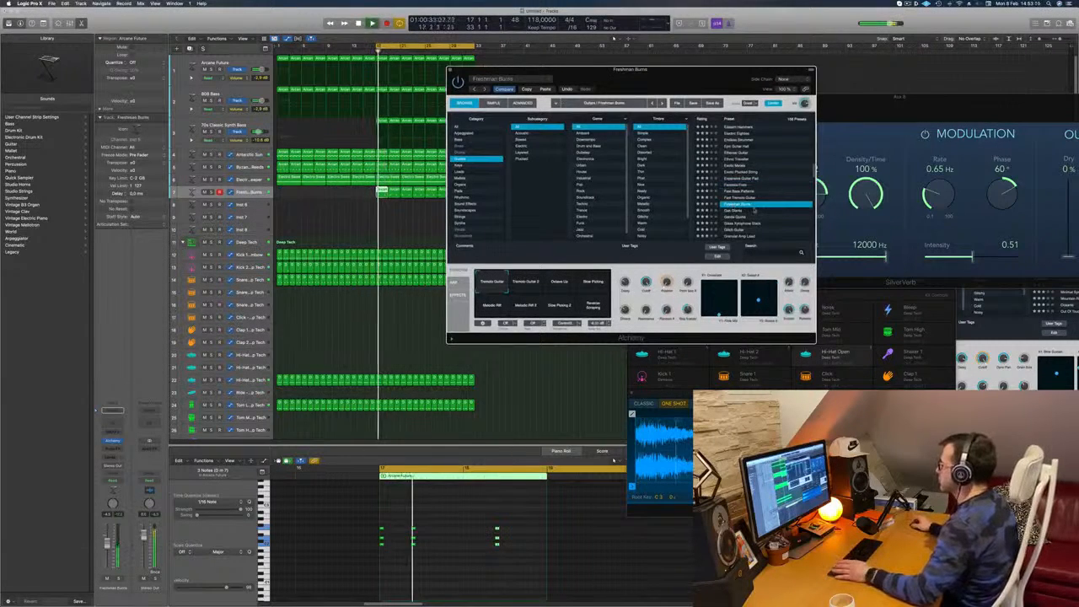
scroll(747, 213, down, 1)
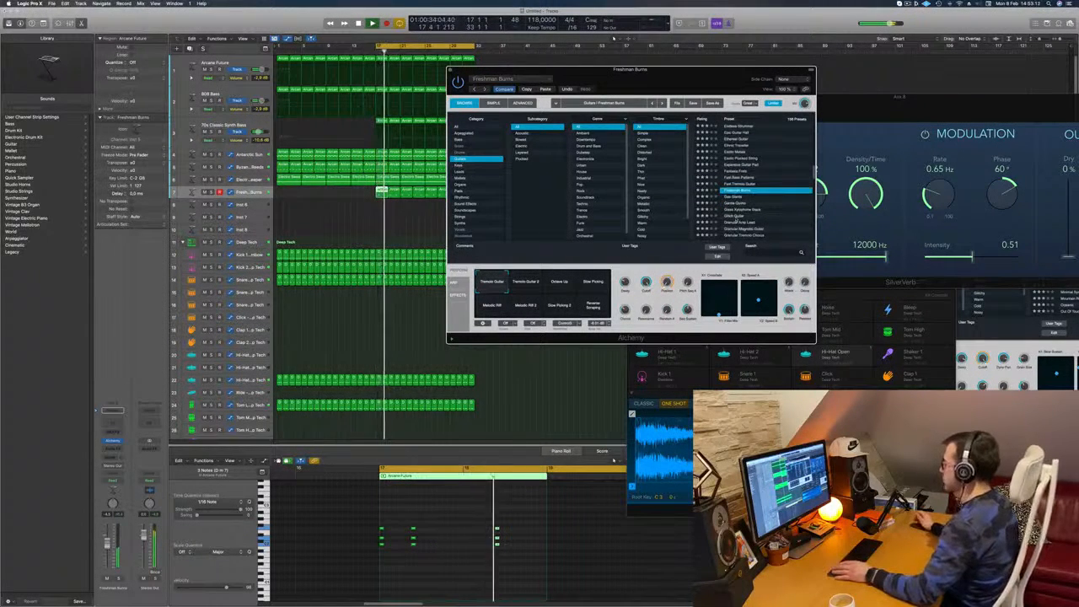
click(736, 216)
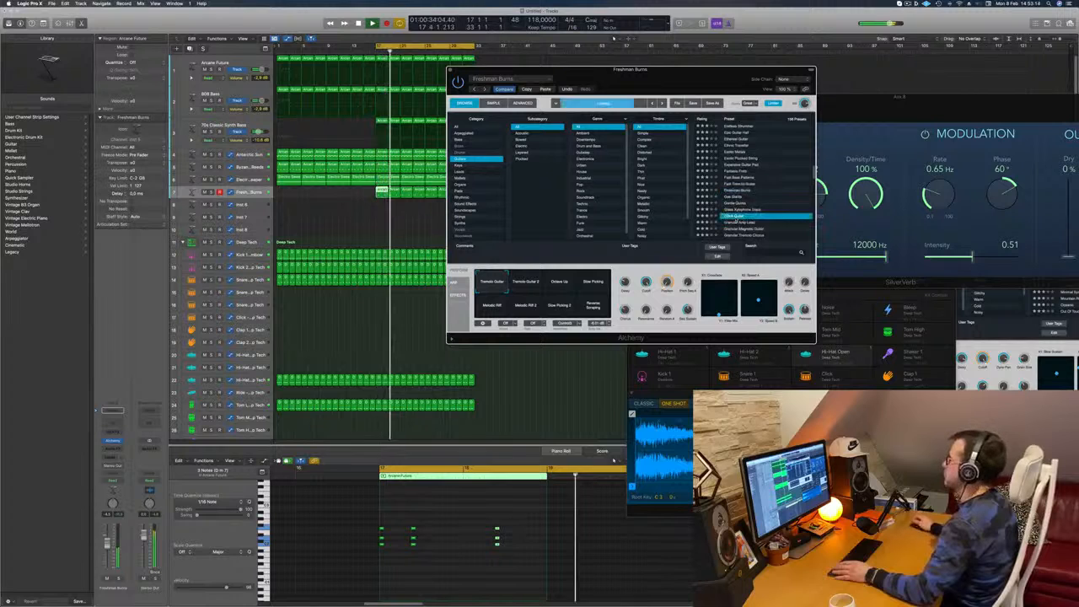
scroll(763, 198, down, 3)
scroll(770, 193, down, 2)
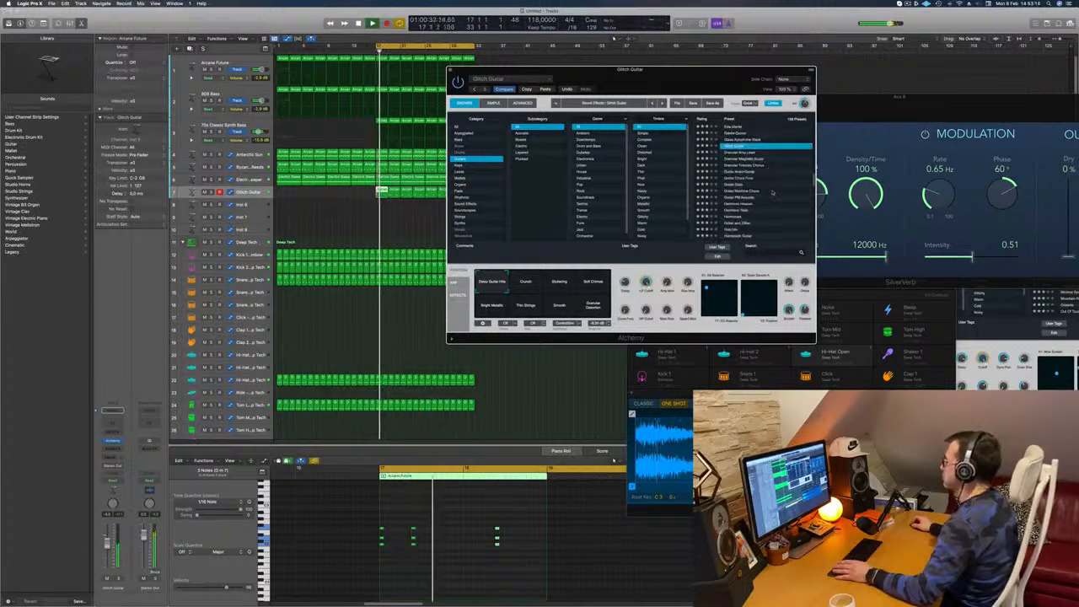
click(755, 196)
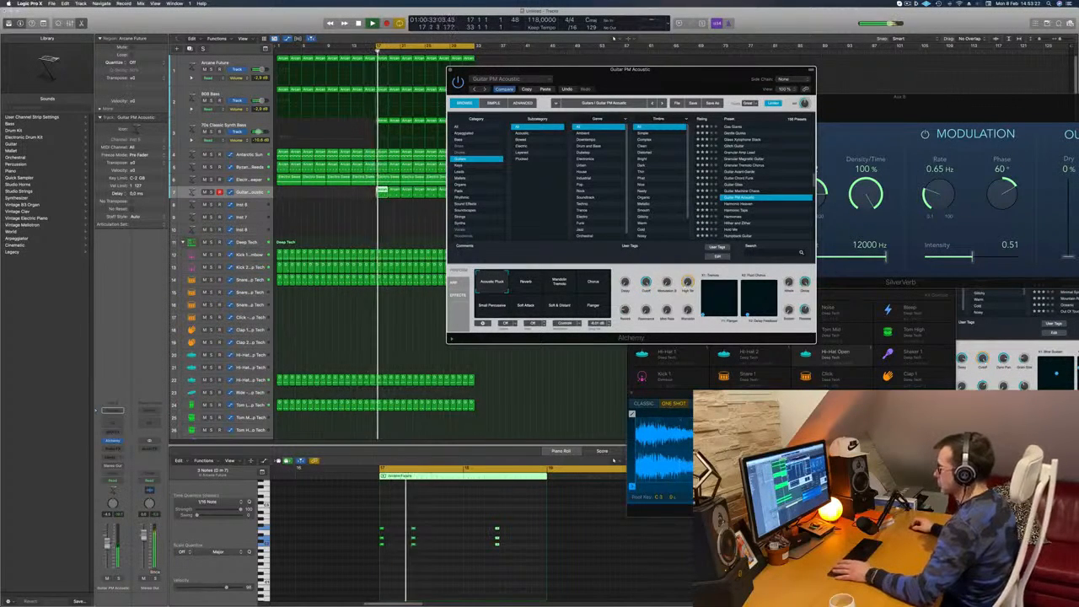
click(108, 544)
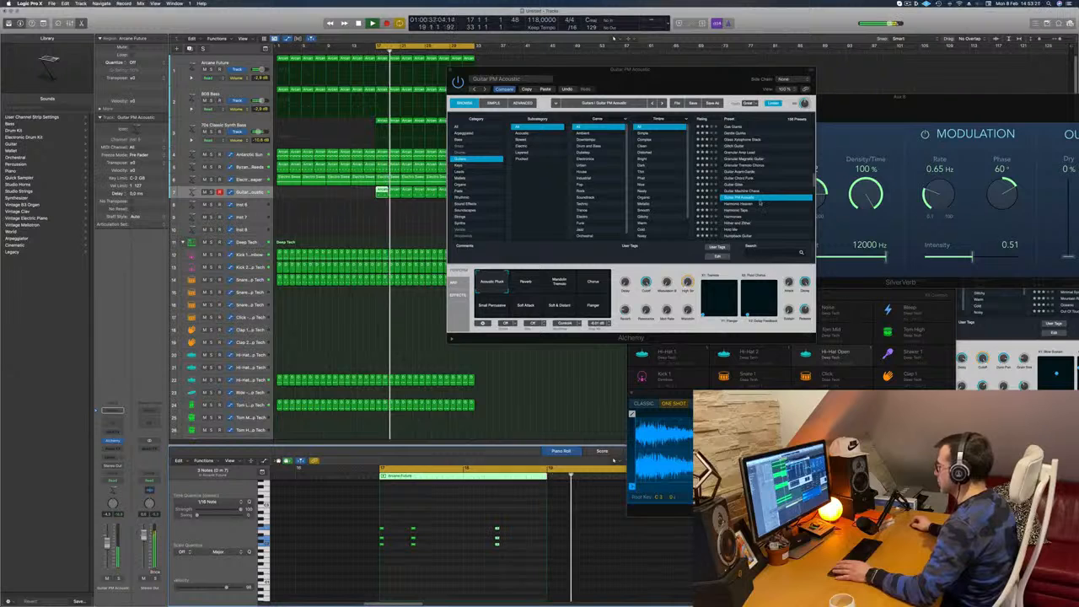
Audition the Luscious Bell Layers preset from the Guitars category on the chord track
scroll(749, 205, down, 3)
click(735, 233)
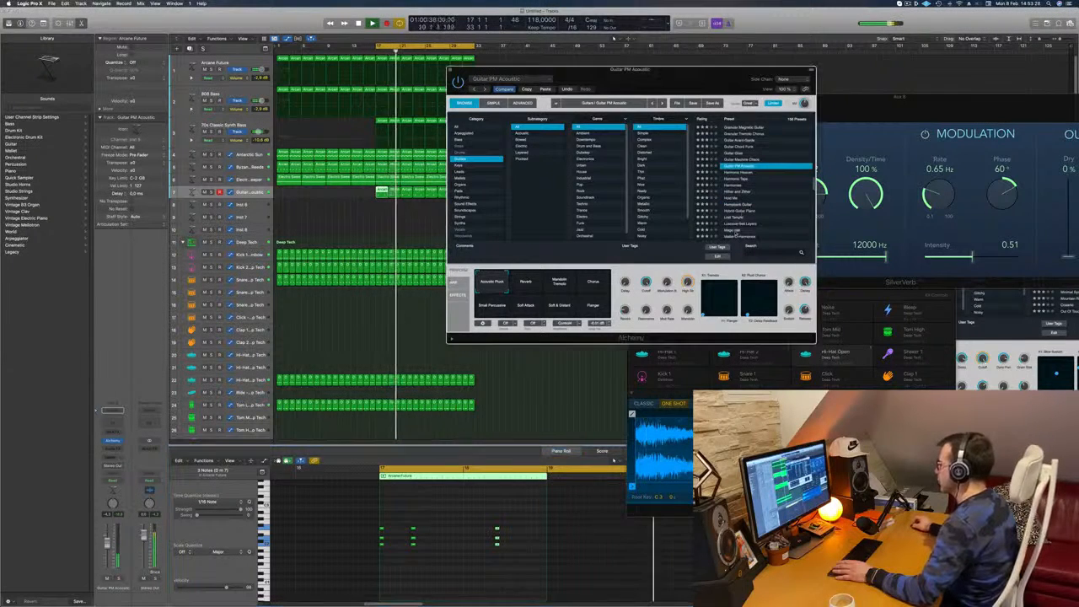
click(741, 224)
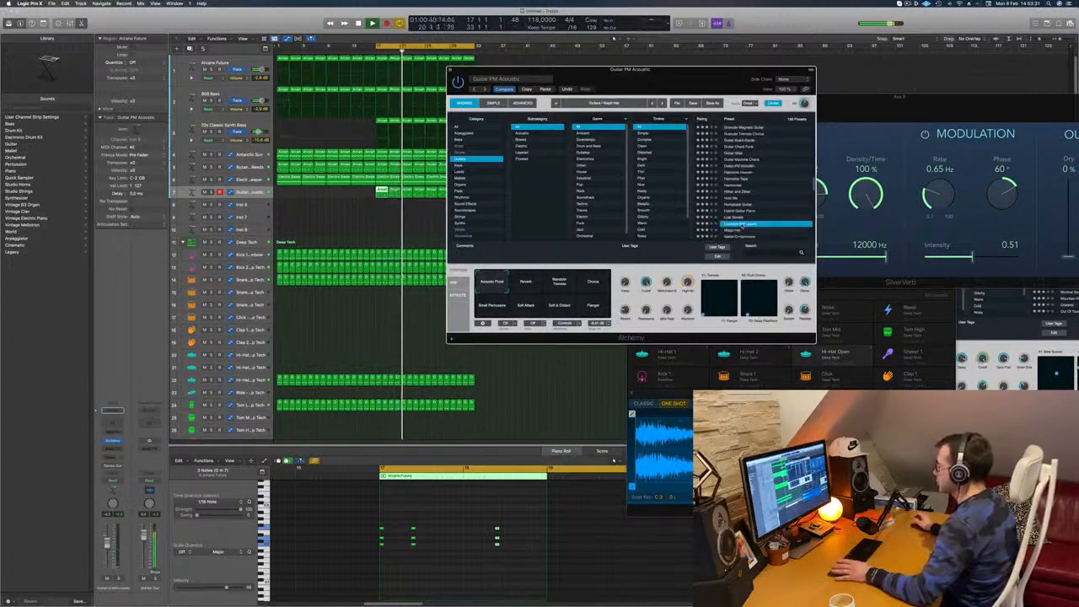
scroll(750, 209, down, 3)
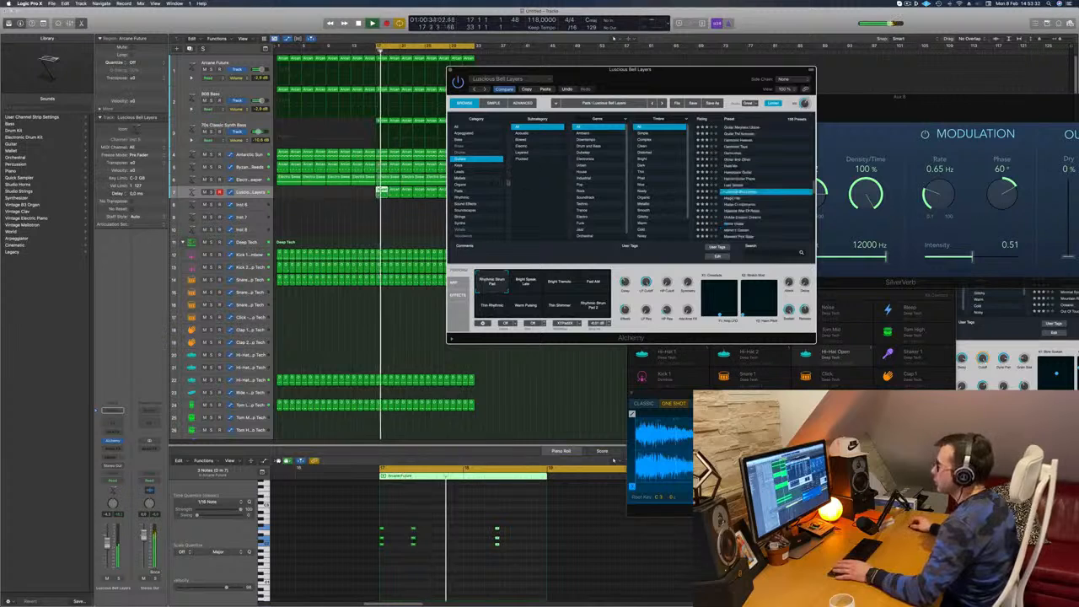
Filter the synth's presets to the Organs category and try Clock Organ with the section playing
click(462, 184)
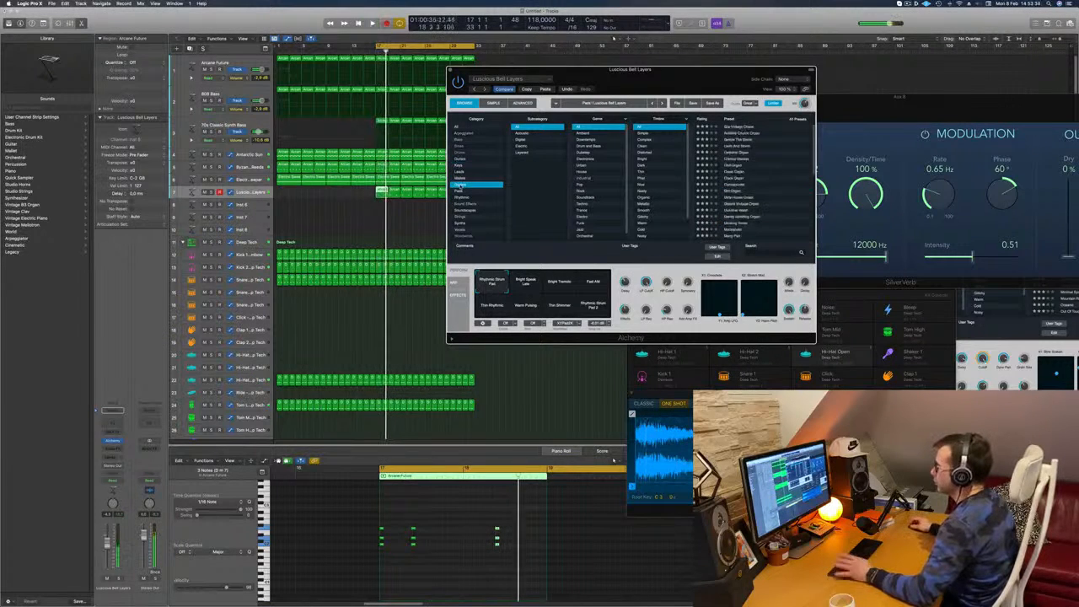
key(space)
click(733, 178)
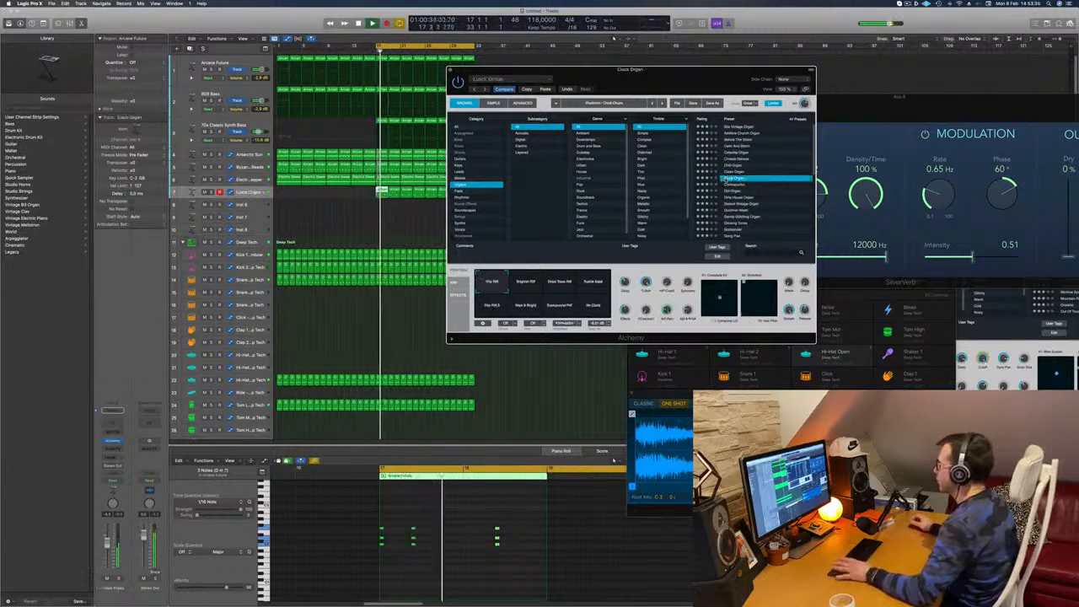
key(space)
key(space)
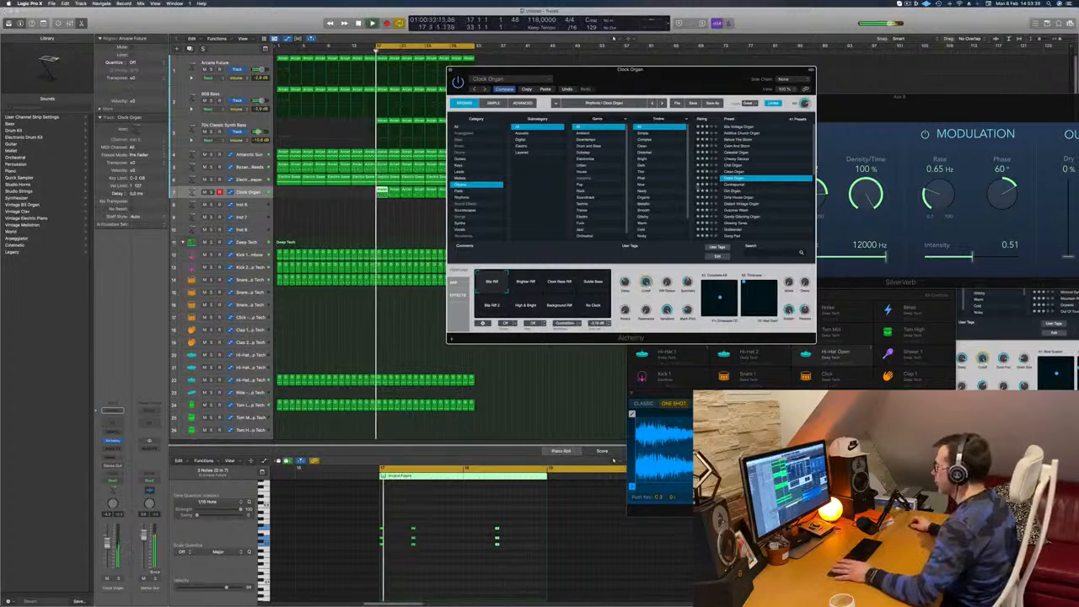
Load the Dulcimer Wash preset from the Organs category and compare it soloed and in the full mix
scroll(739, 195, down, 3)
click(739, 186)
key(space)
key(space)
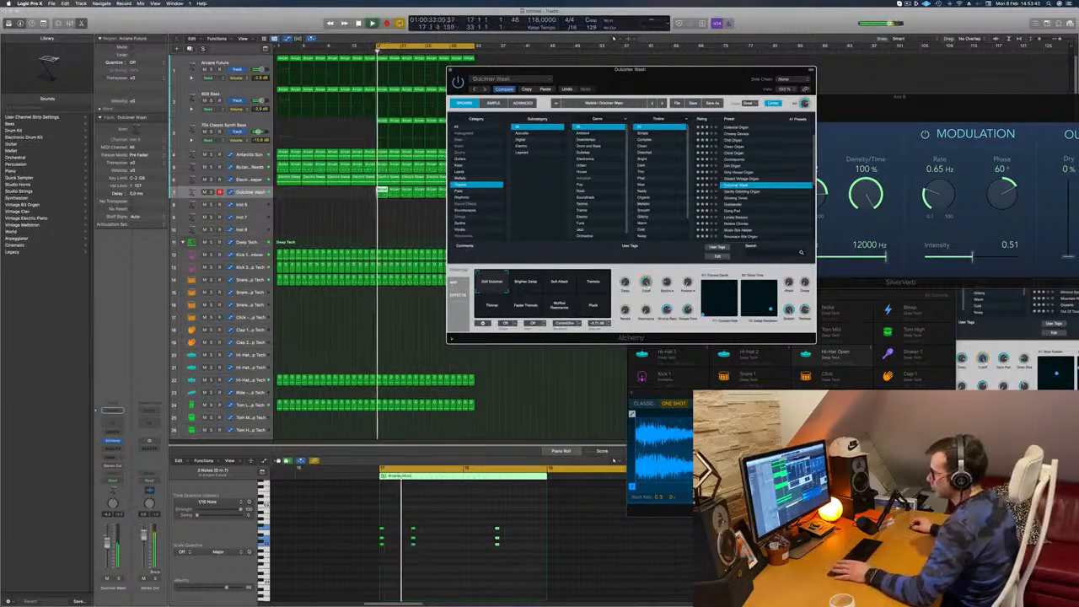
click(118, 579)
click(119, 579)
Browse further organ presets, move the synth window aside and listen to the chord track soloed
scroll(770, 219, down, 1)
scroll(770, 218, down, 3)
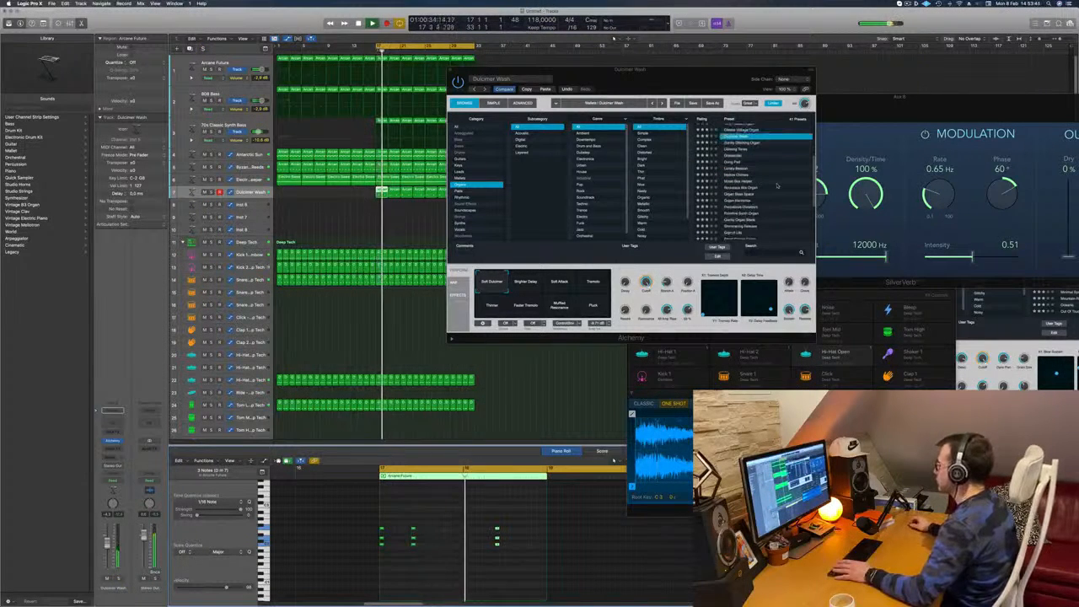
scroll(776, 187, down, 2)
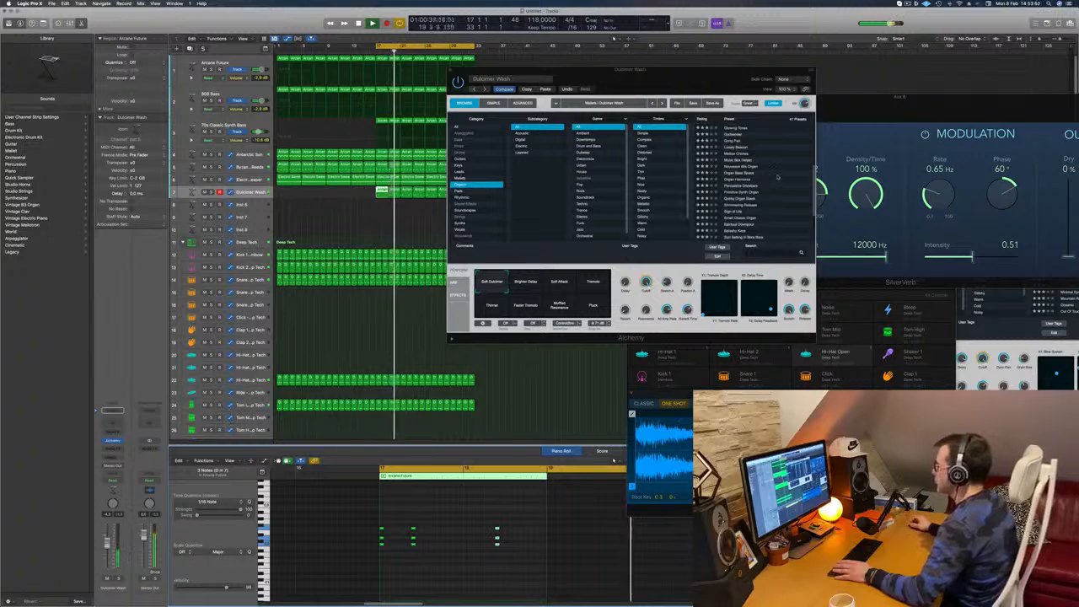
drag(757, 74, 923, 63)
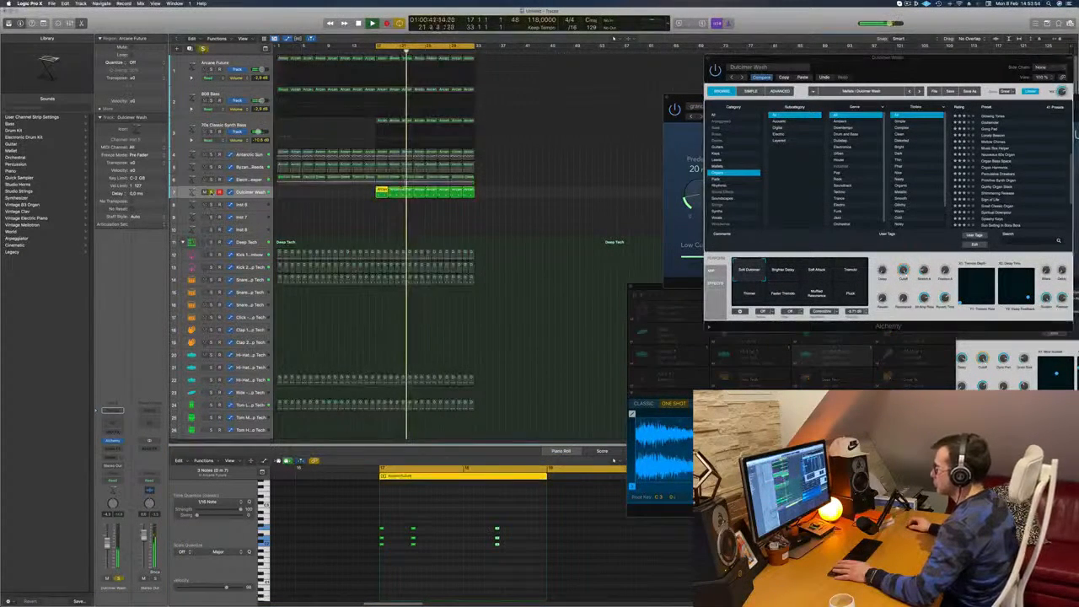
key(space)
Replace the chord region at bar 17 with a copy of the following chord region
click(366, 220)
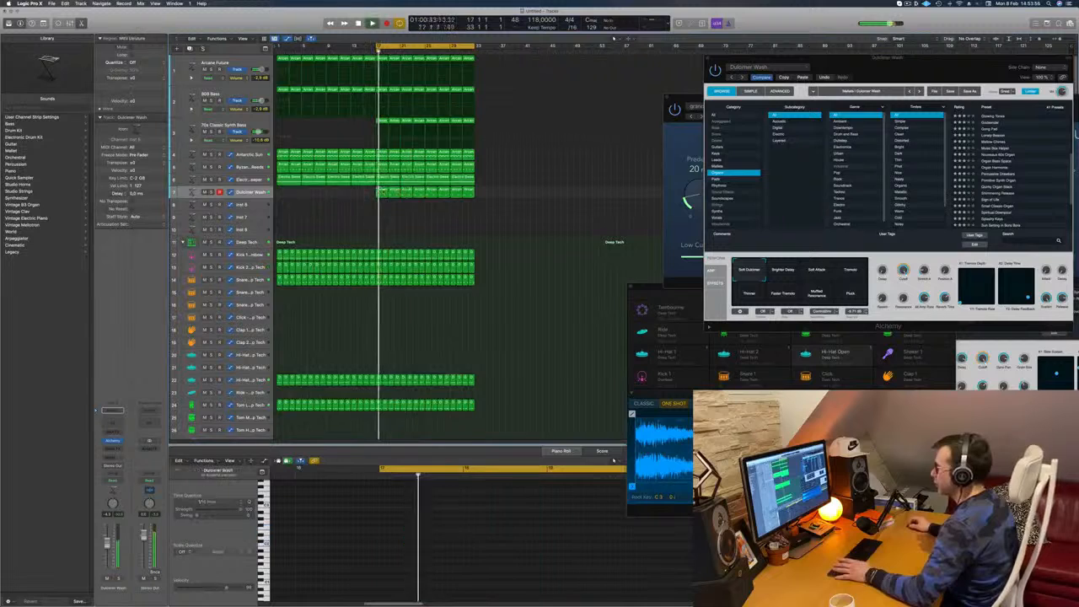
click(383, 192)
key(Delete)
click(395, 193)
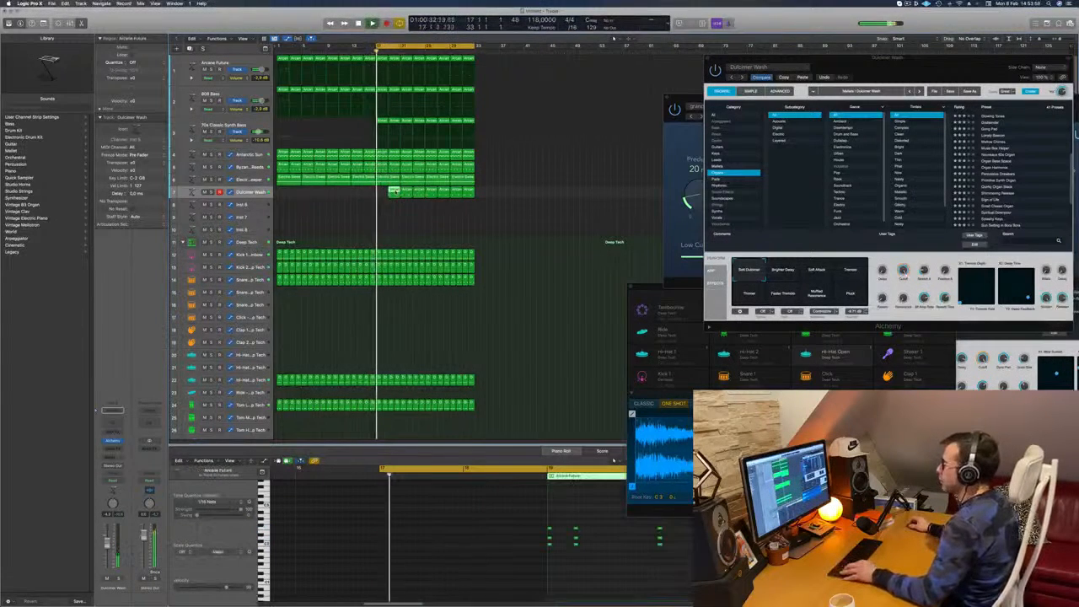
drag(395, 193, 377, 196)
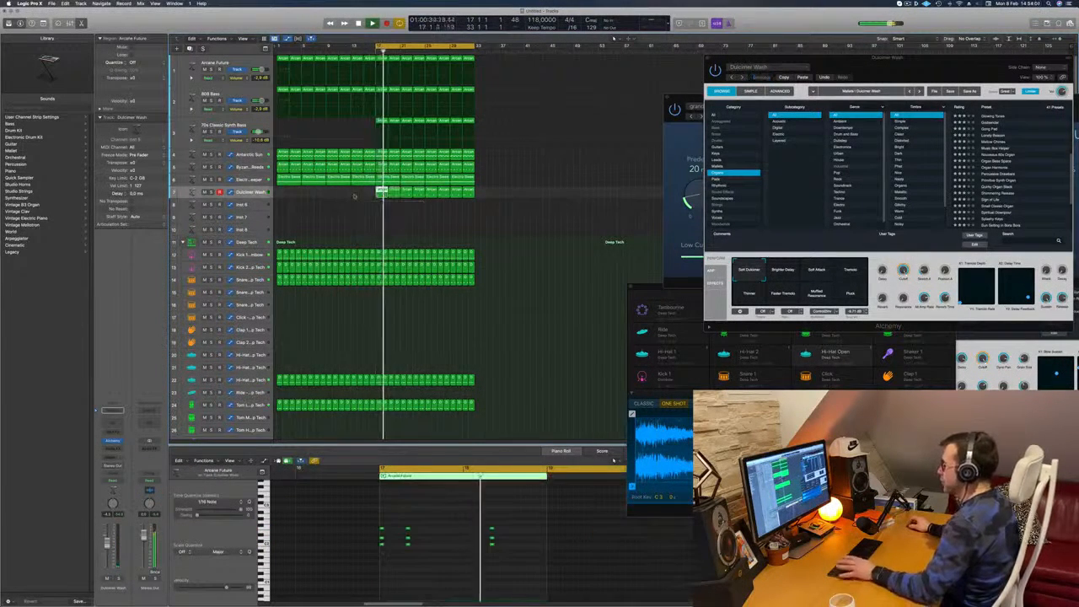
click(315, 235)
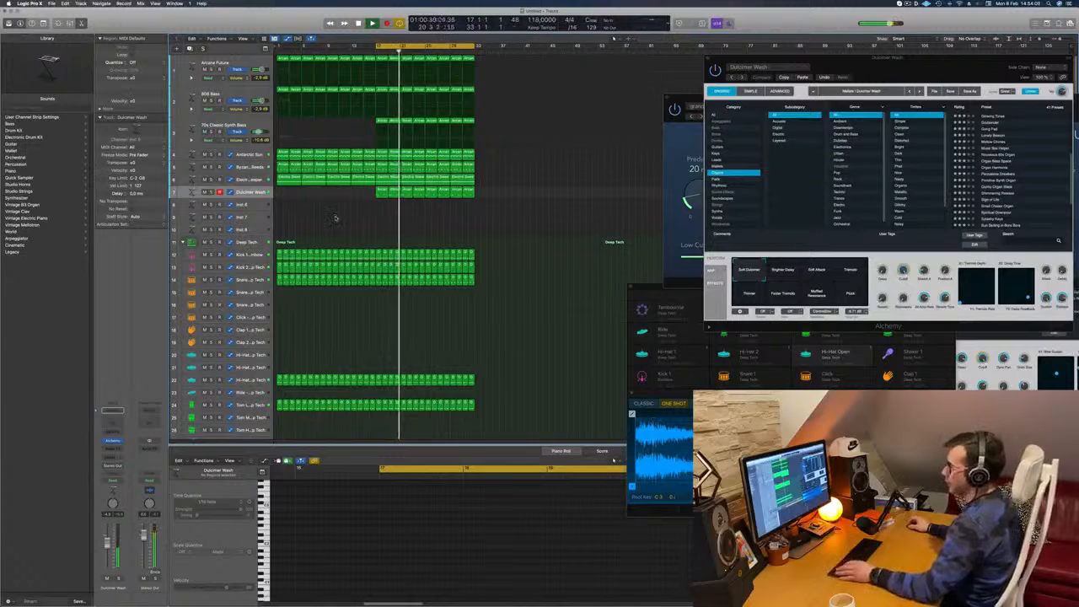
Stop playback and repeat the bars 17–32 section on all tracks once, starting at bar 33
scroll(335, 219, down, 1)
scroll(335, 218, down, 1)
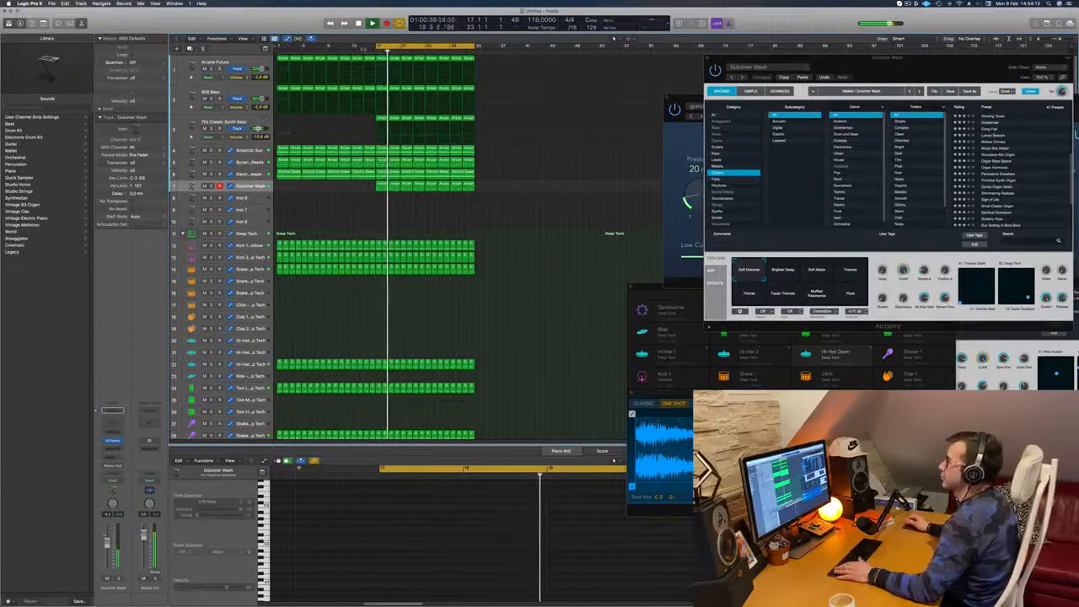
key(space)
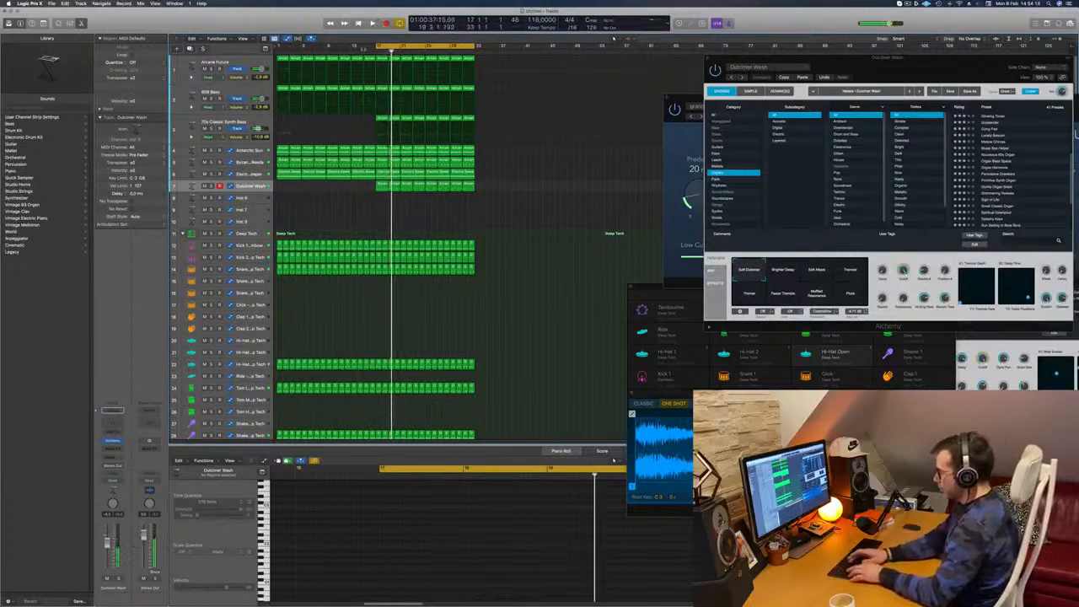
key(super+a)
key(super+r)
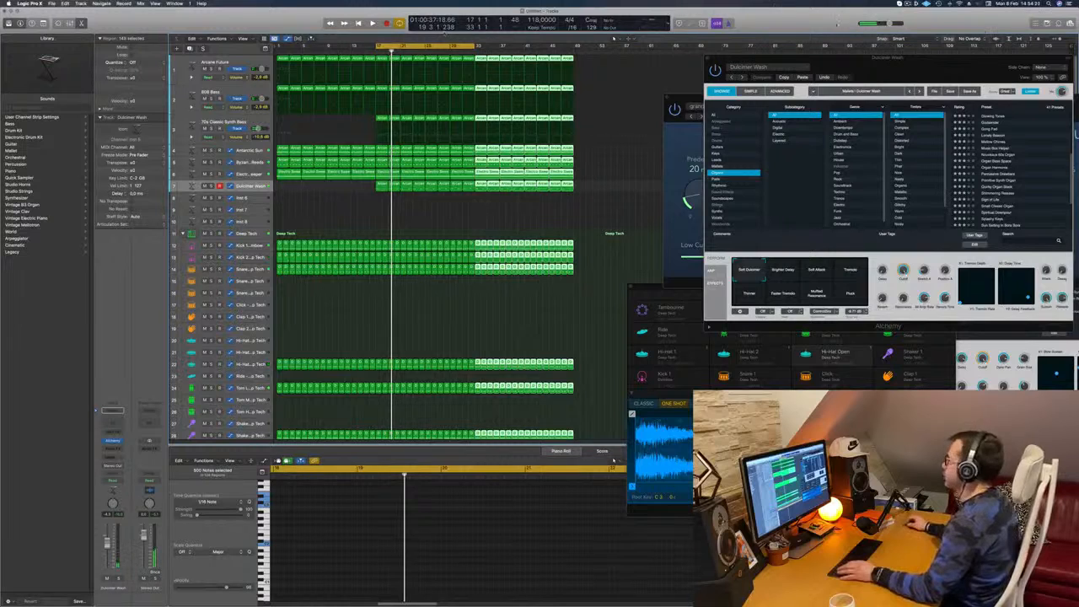
Repeat the bars 33–48 section once on all tracks from bar 49 and show the secondary ruler
key(super+r)
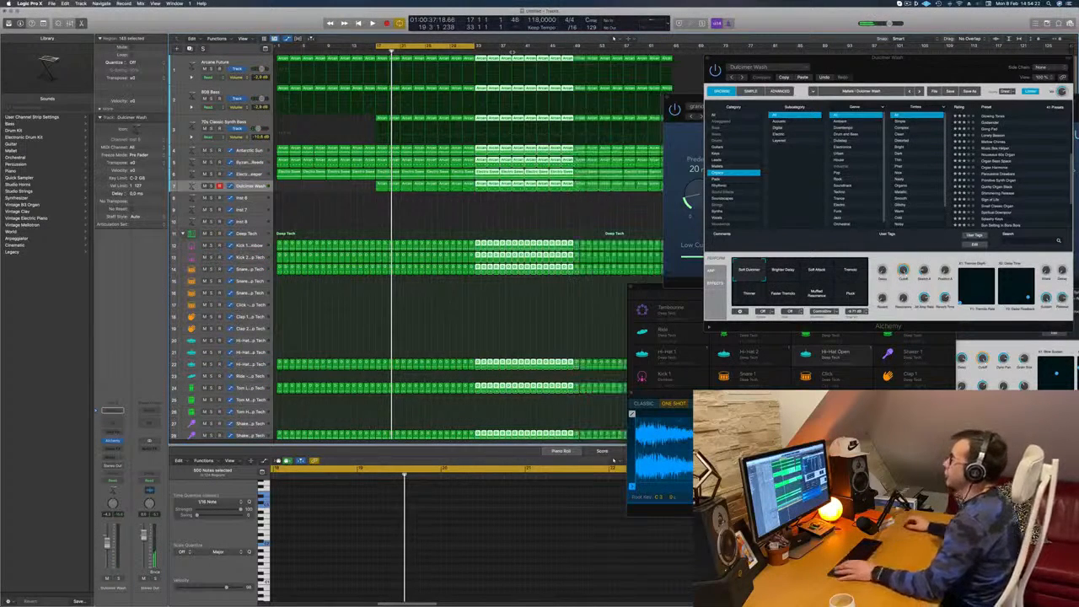
click(250, 40)
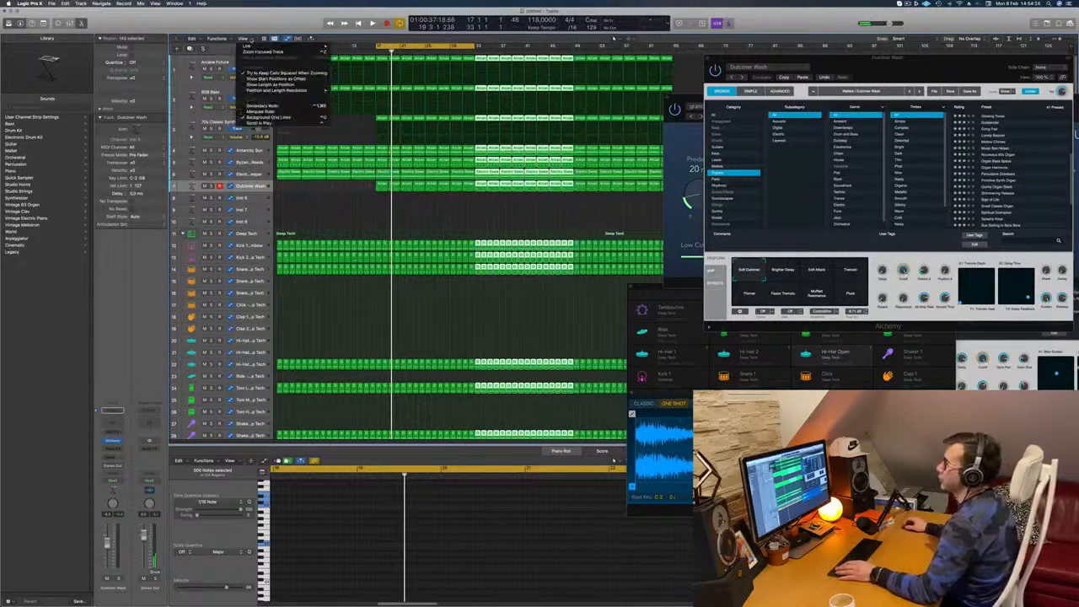
click(262, 104)
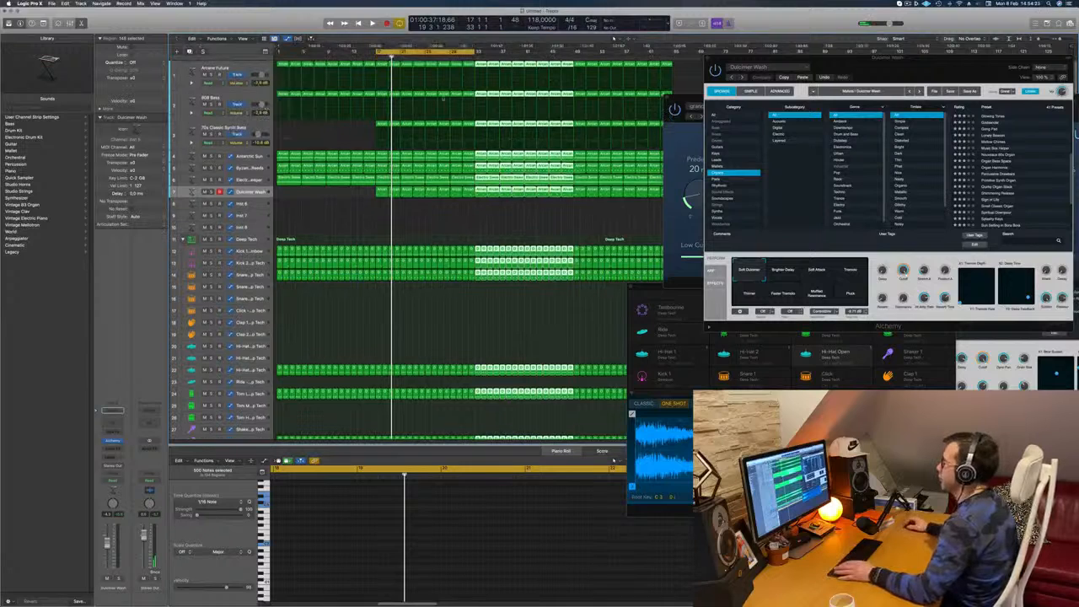
Extend the cycle range over the whole arrangement and play the opening, trying solo on the Dulcimer Wash and Electric Sweeper tracks
drag(472, 54, 672, 65)
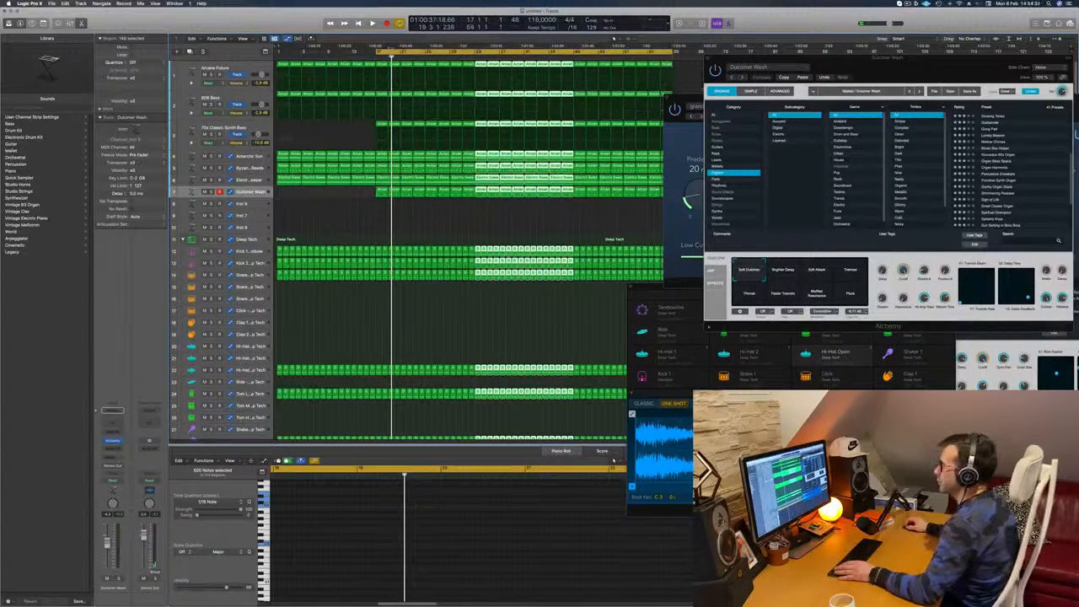
key(Return)
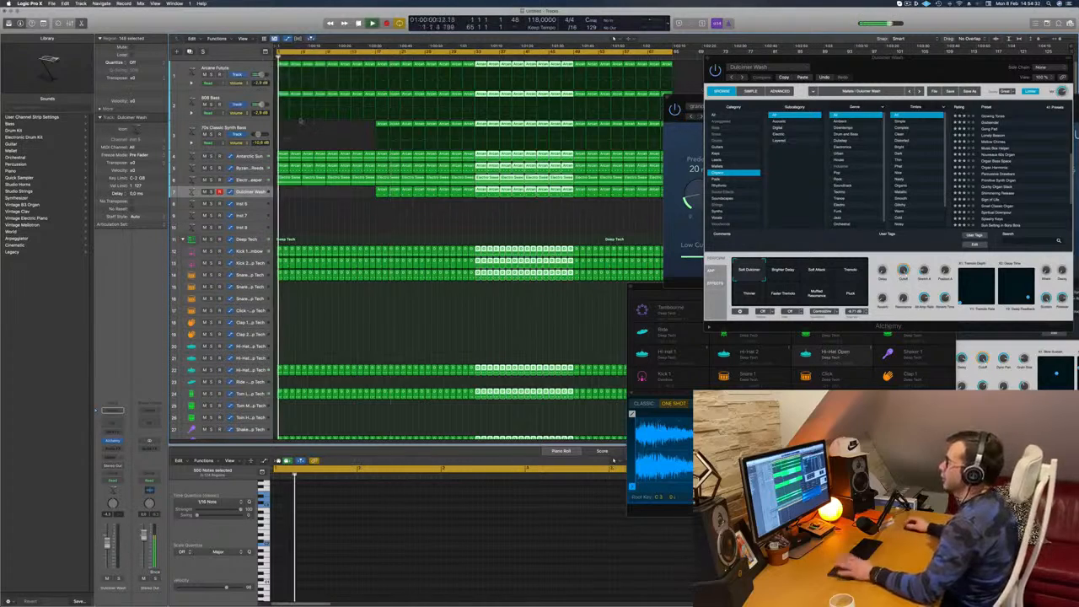
key(space)
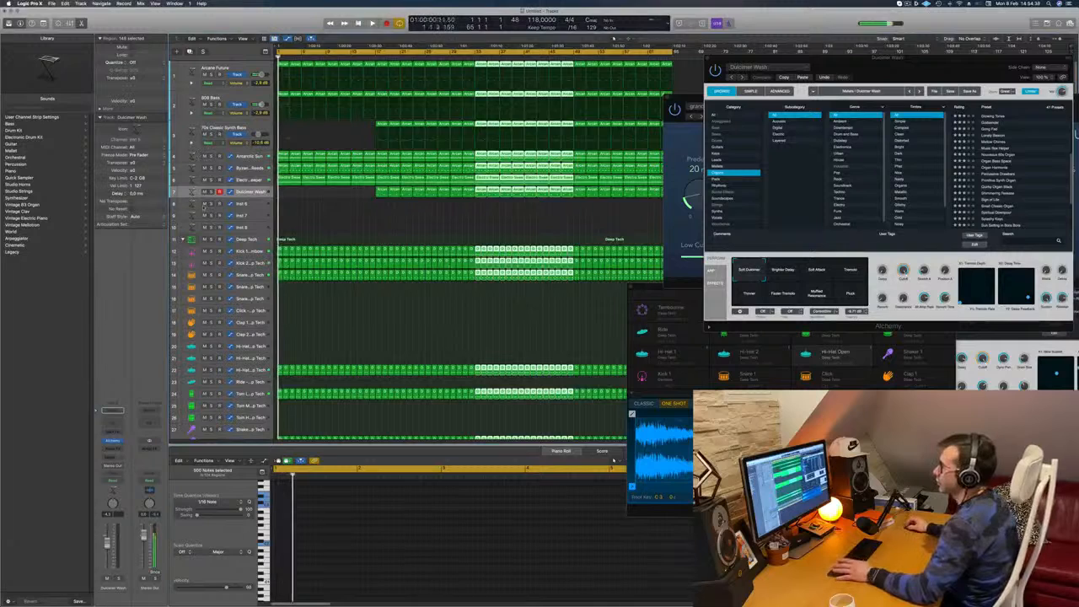
click(210, 192)
key(space)
click(210, 192)
key(space)
key(space)
click(211, 181)
click(212, 180)
key(space)
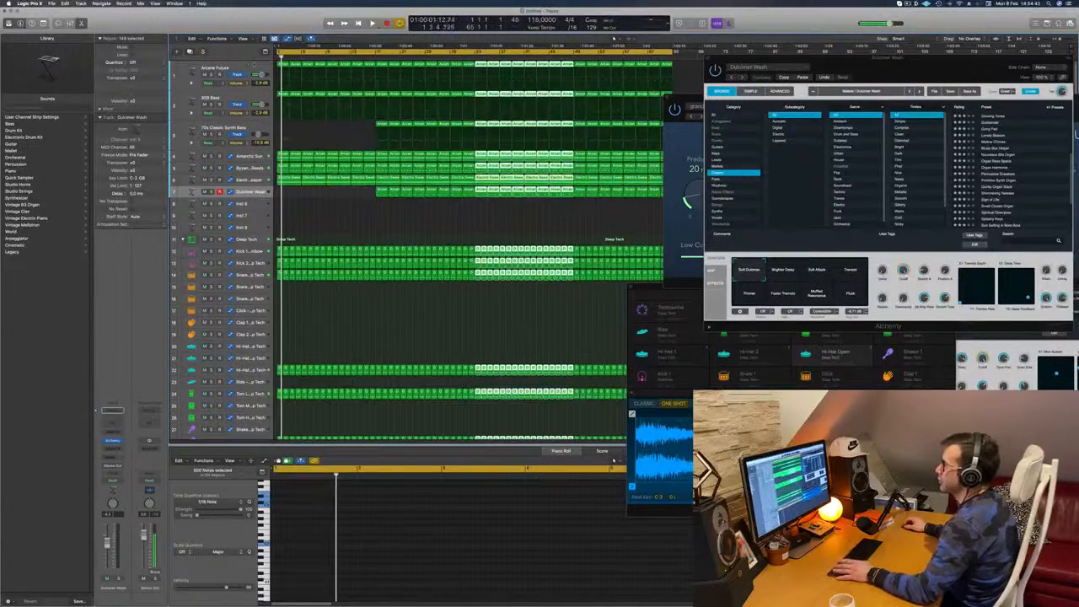
Delete the first 808 Bass region and all Antarctic Sun regions before bar 17
click(218, 69)
click(284, 94)
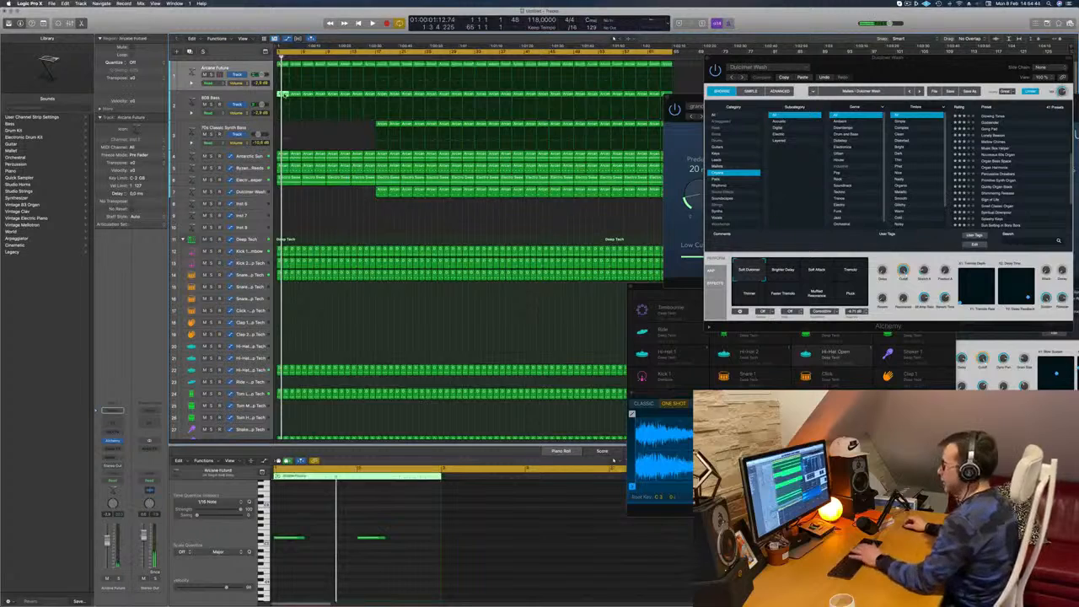
key(Delete)
key(space)
click(284, 156)
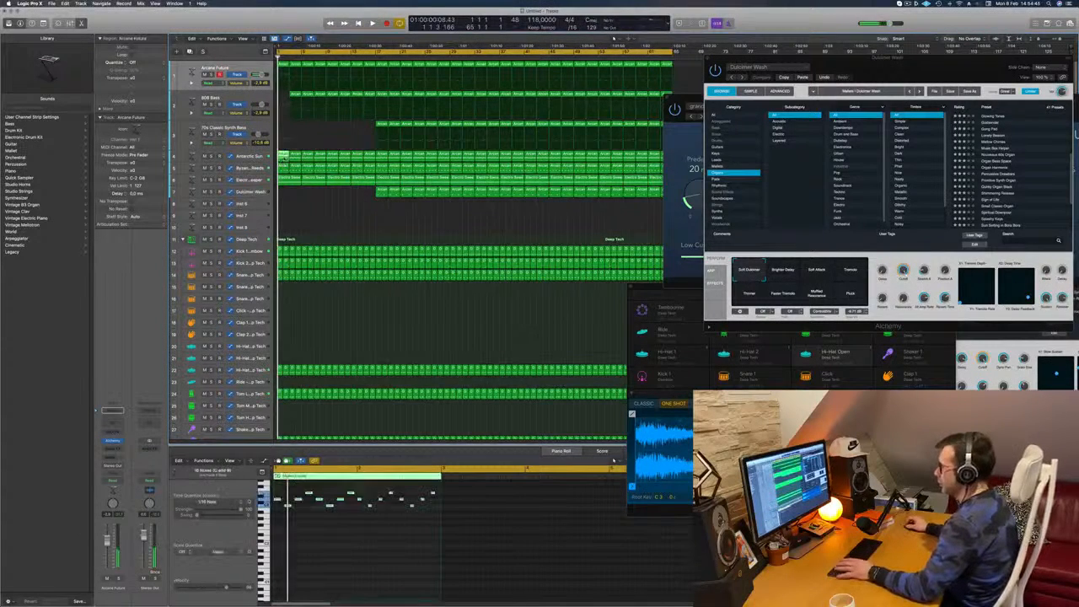
key(Delete)
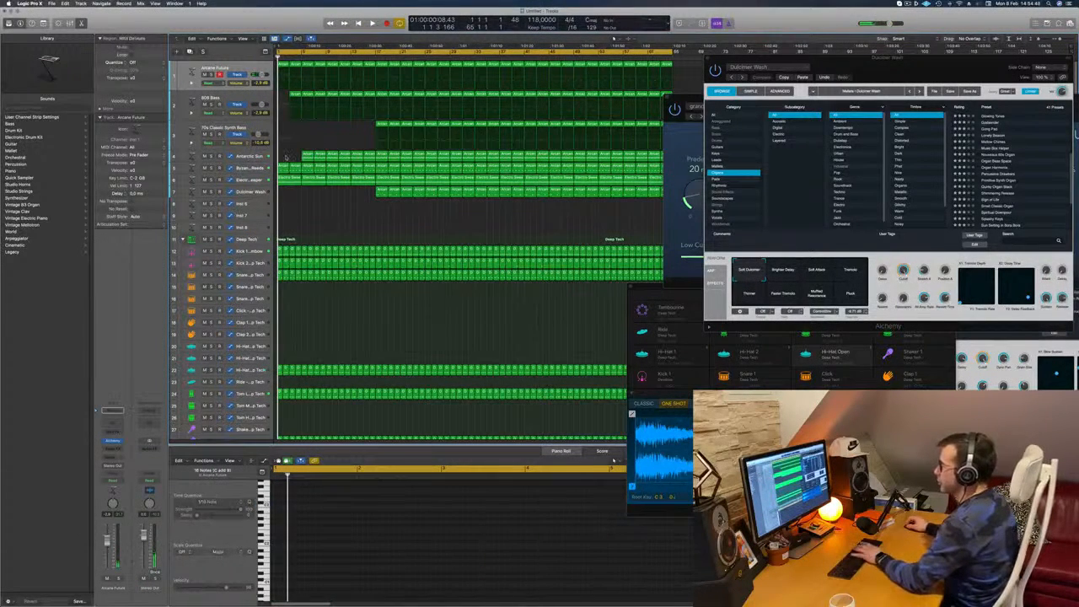
key(Delete)
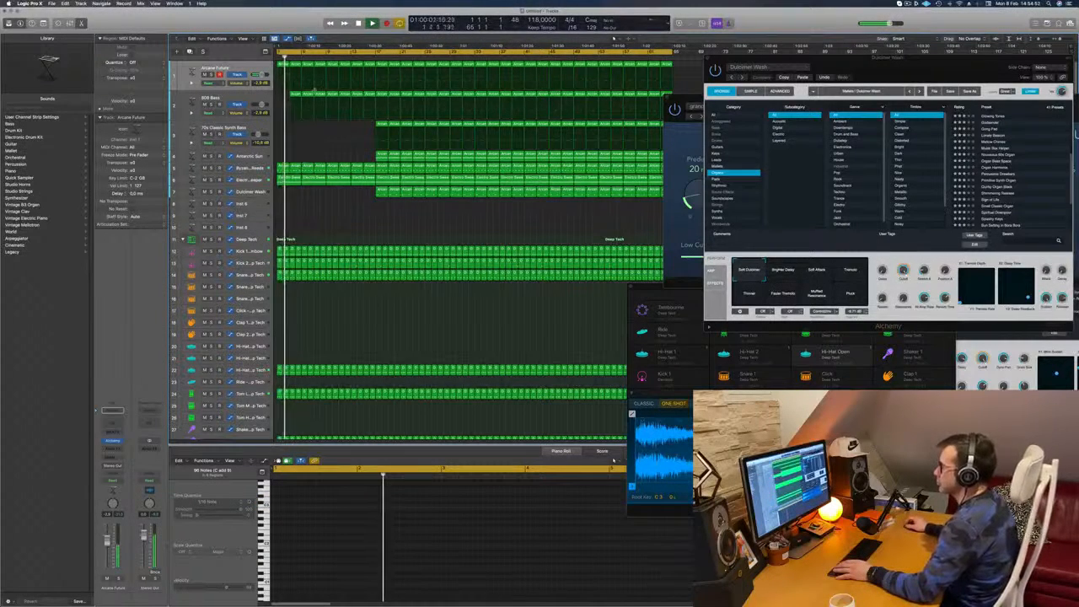
Delete all Electric Sweeper regions before bar 17 on track 6
click(289, 178)
key(Delete)
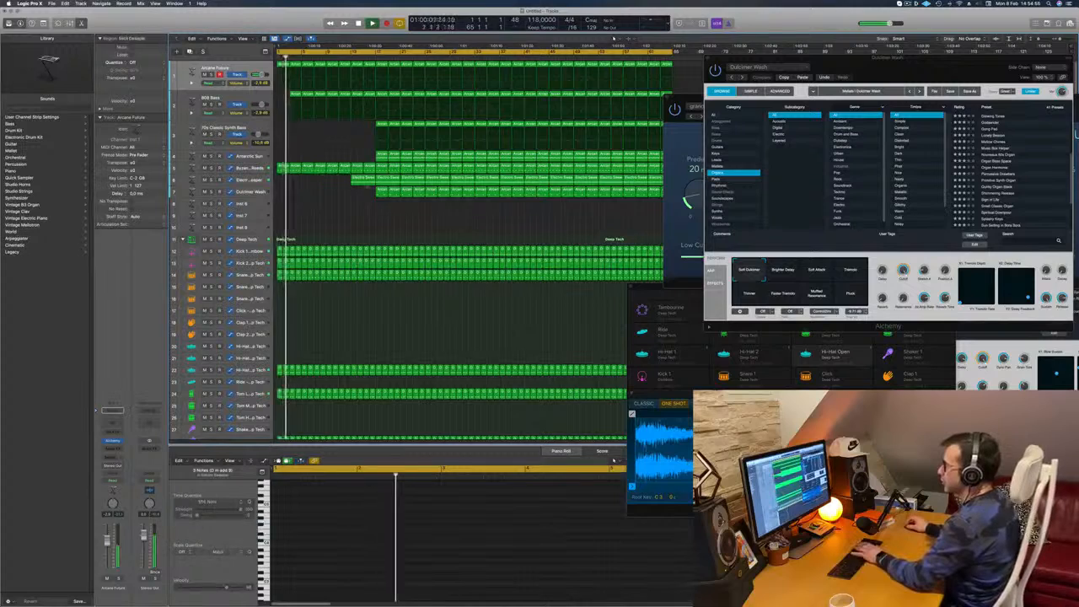
key(Delete)
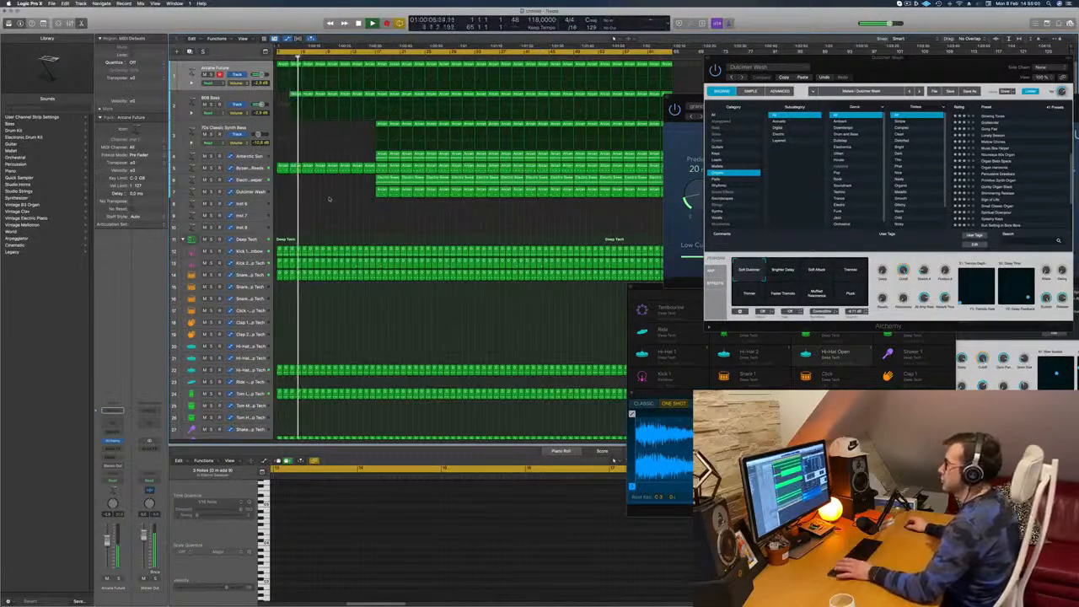
Replay the opening and delete the regions before bar 5 on track 5
key(space)
key(space)
scroll(328, 200, up, 4)
scroll(328, 199, up, 2)
scroll(328, 200, down, 2)
click(286, 167)
key(Delete)
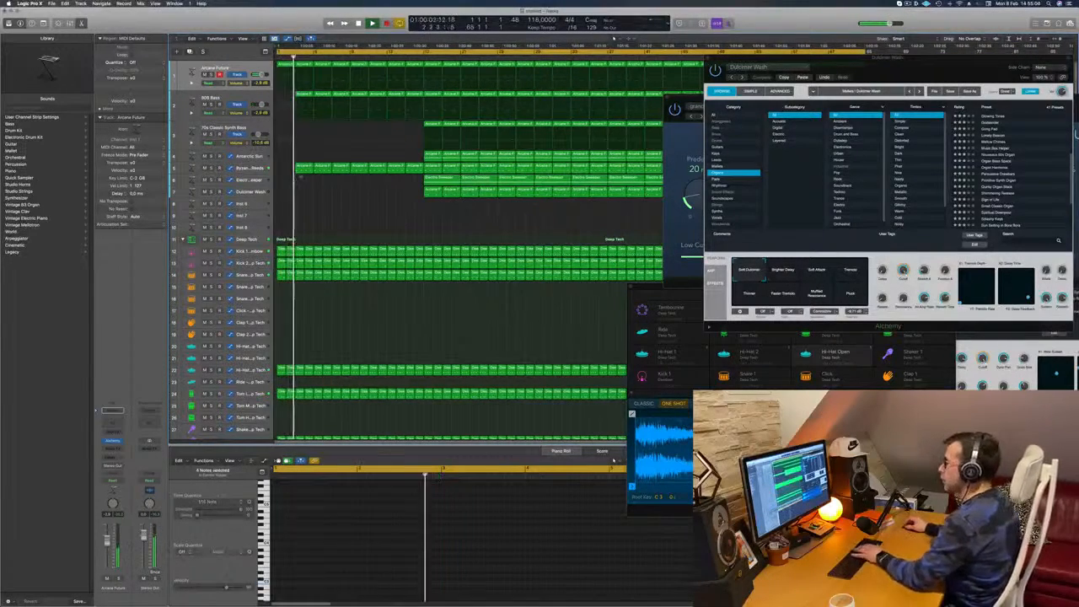
click(305, 169)
key(Delete)
Restart playback and delete the 808 Bass region at bar 3
key(space)
key(space)
click(300, 94)
key(Delete)
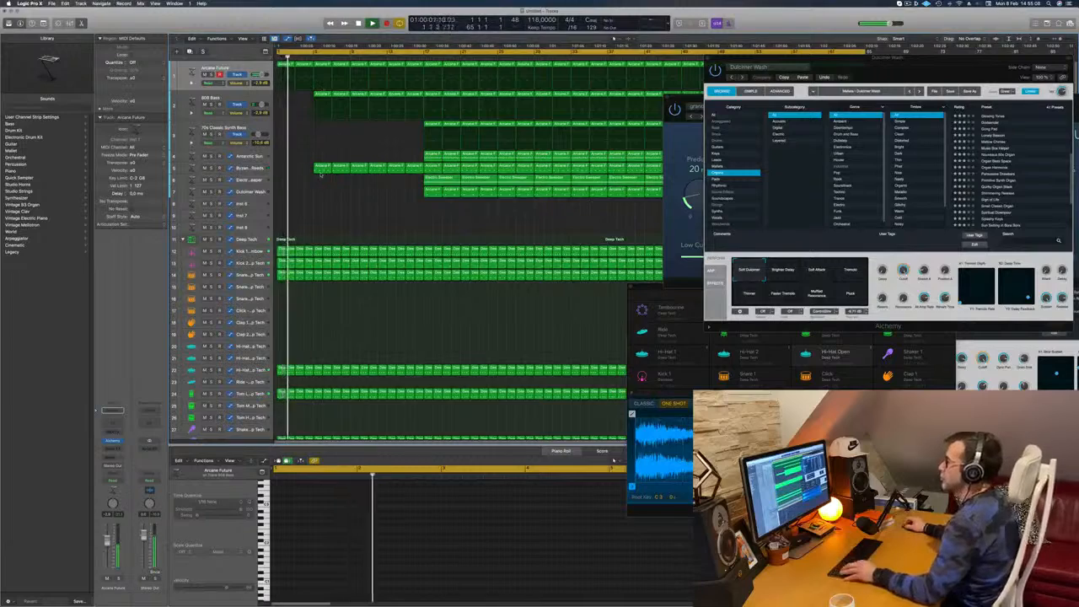
Delete the shaker regions before bar 9 and replay the opening from the start
scroll(321, 174, down, 5)
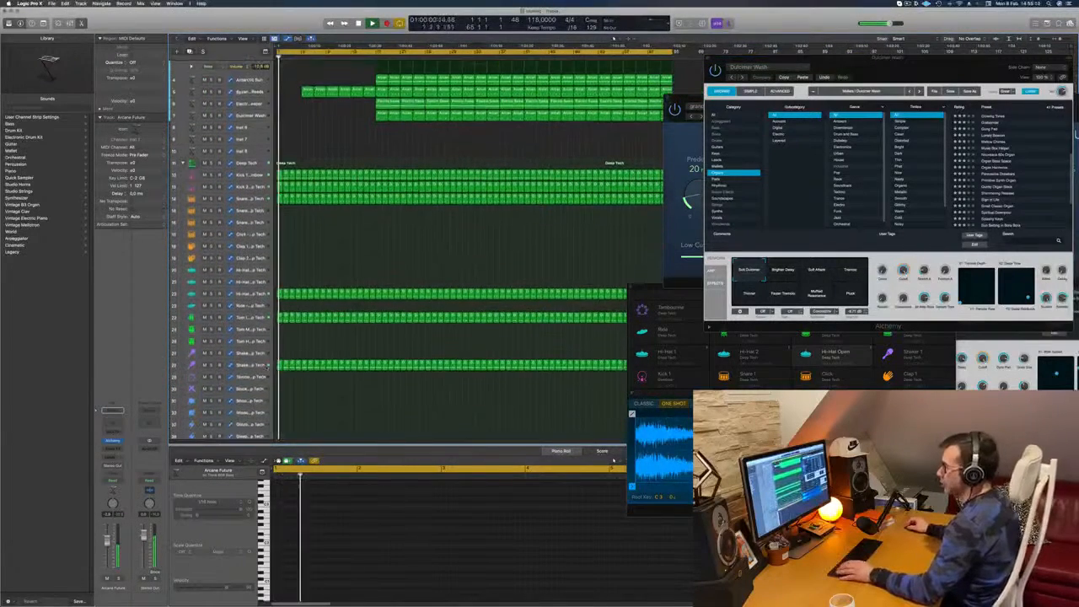
click(302, 364)
key(Delete)
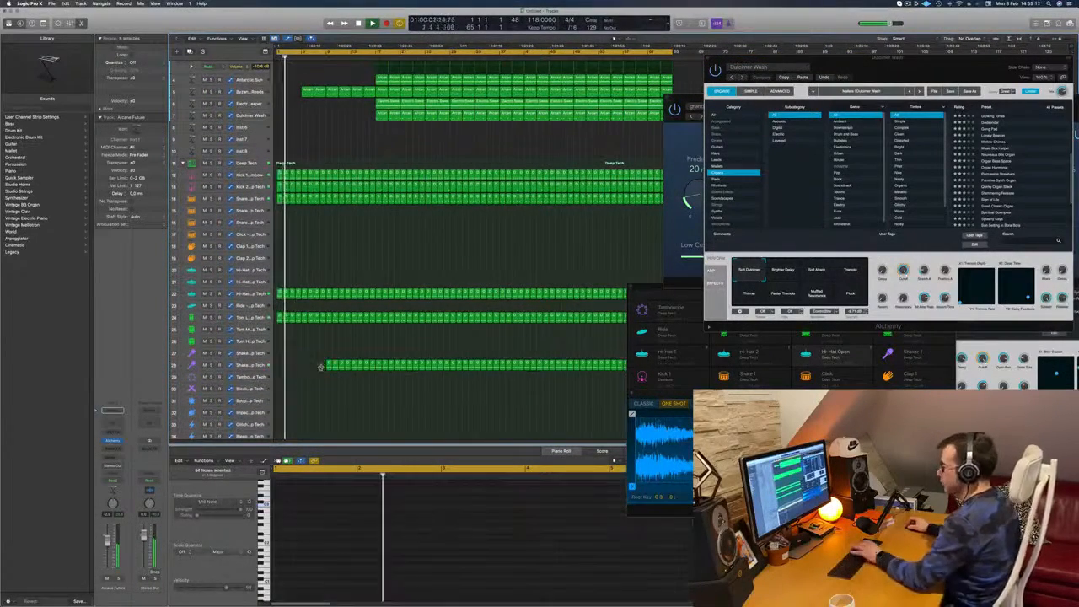
scroll(468, 245, up, 1)
key(Return)
scroll(291, 242, up, 2)
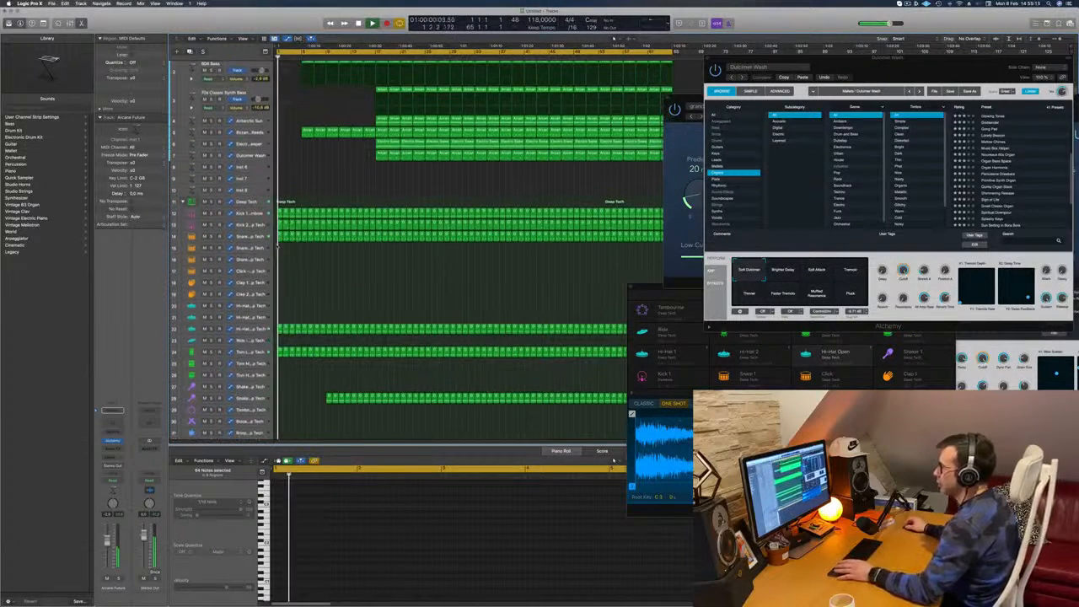
Clear the hi-hat regions before bar 10 on track 22 and the 808 Bass regions before bar 9
drag(280, 318, 327, 328)
key(Delete)
key(Return)
scroll(278, 301, up, 3)
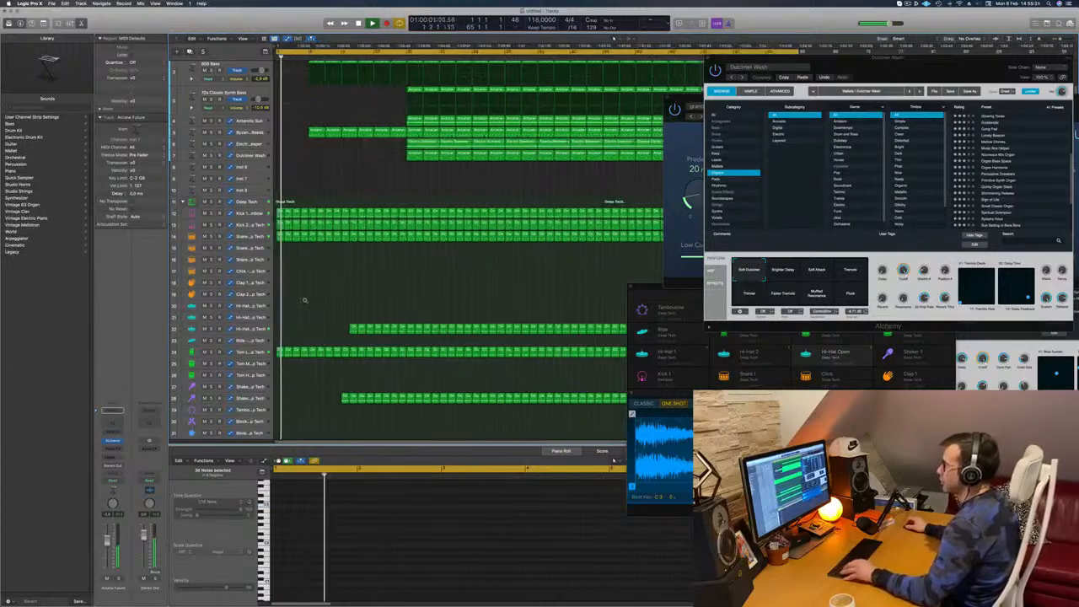
scroll(291, 102, up, 3)
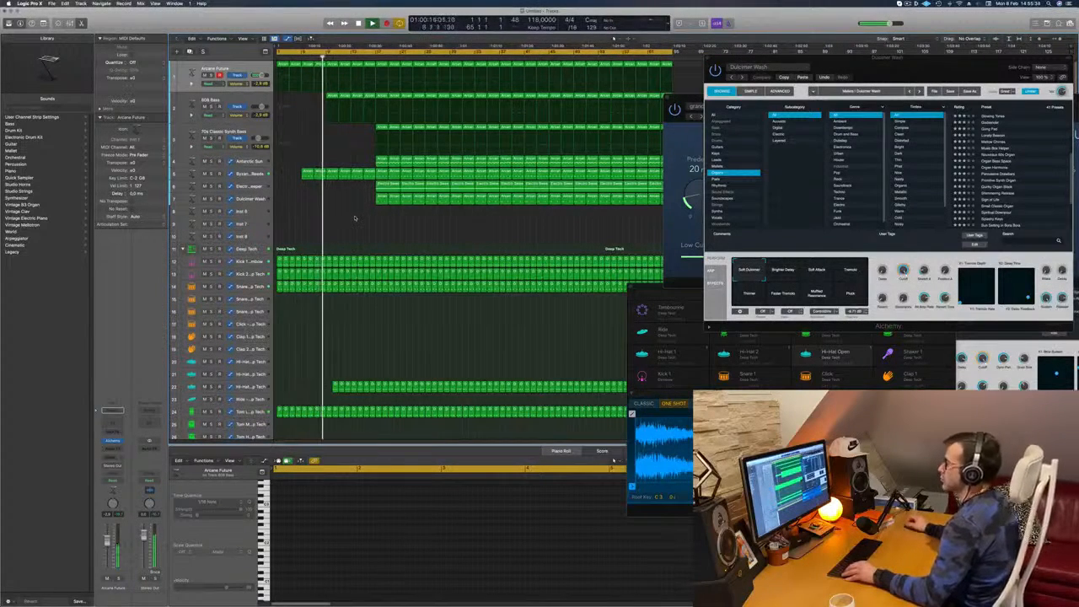
key(super+s)
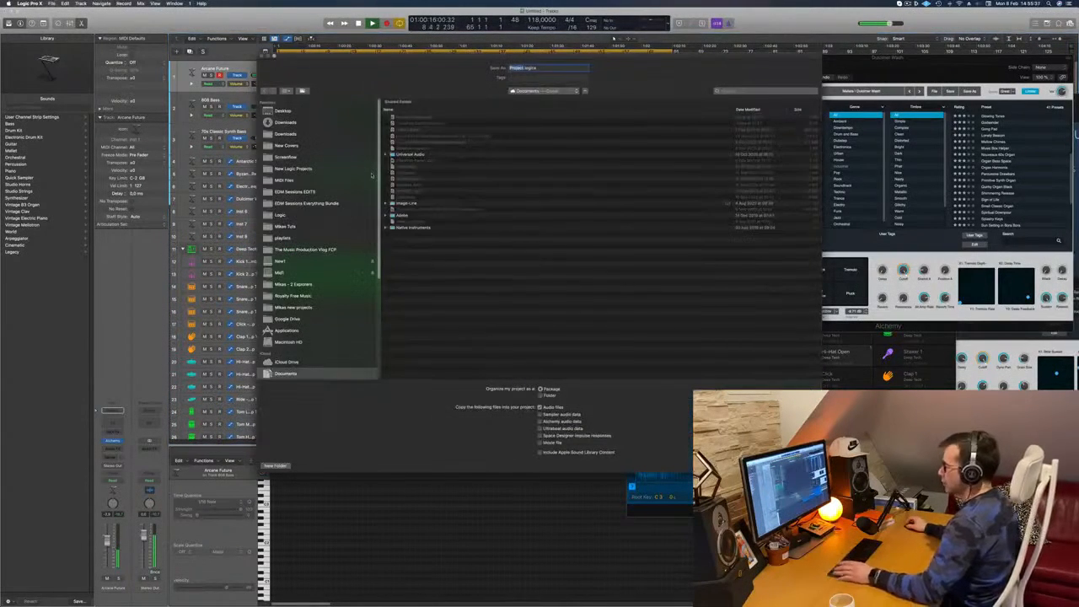
key(Escape)
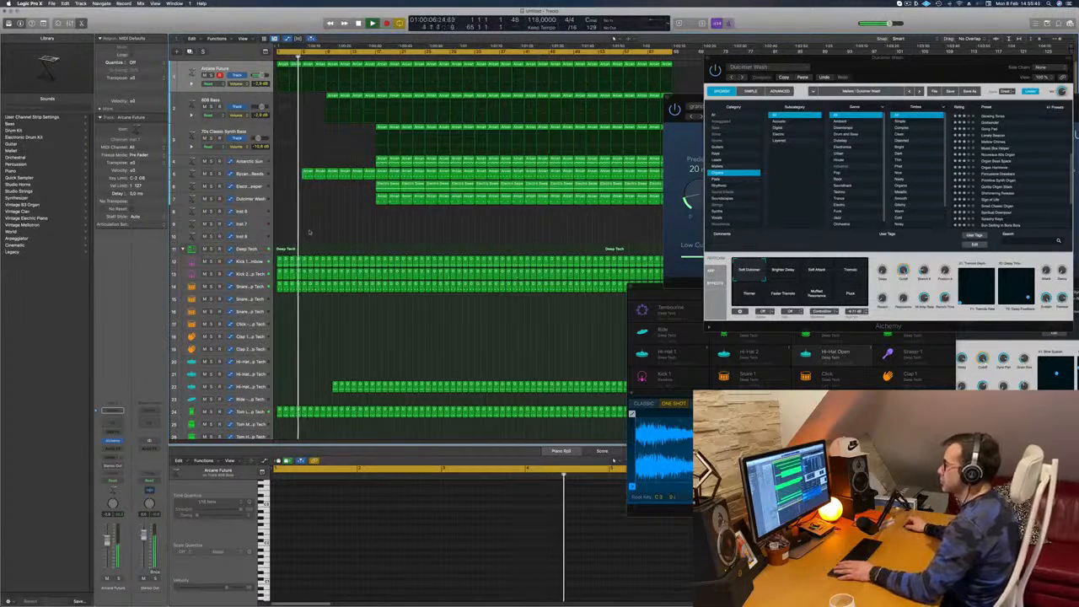
Fill bars 1–16 of the Dulcimer Wash track with copies of the region at bar 17, then resume playback
key(space)
click(381, 197)
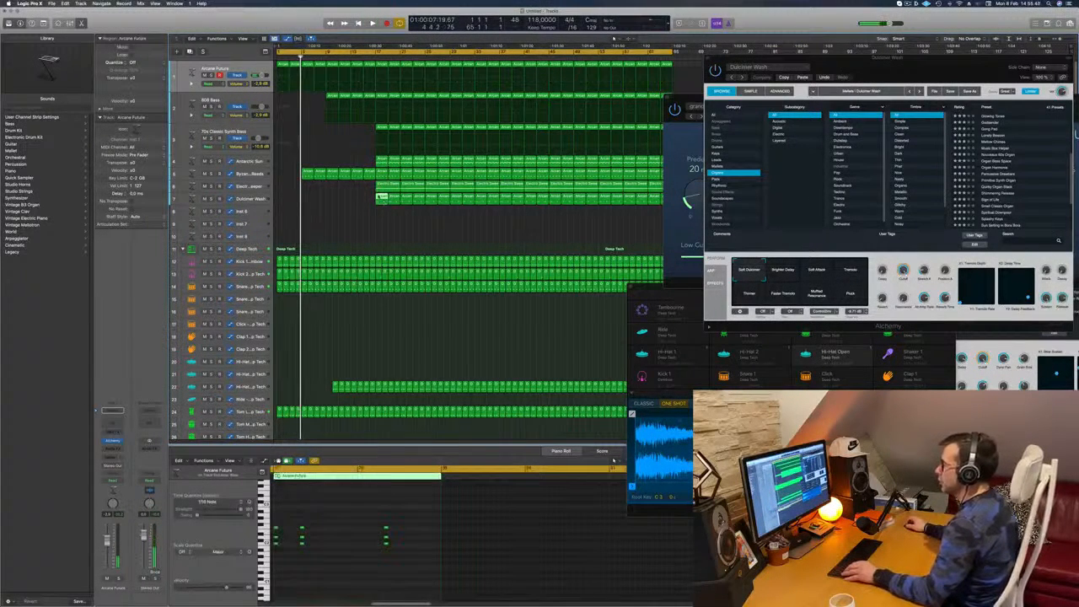
mouse_move(382, 199)
mouse_down()
mouse_move(283, 200)
mouse_move(362, 202)
mouse_up()
key(space)
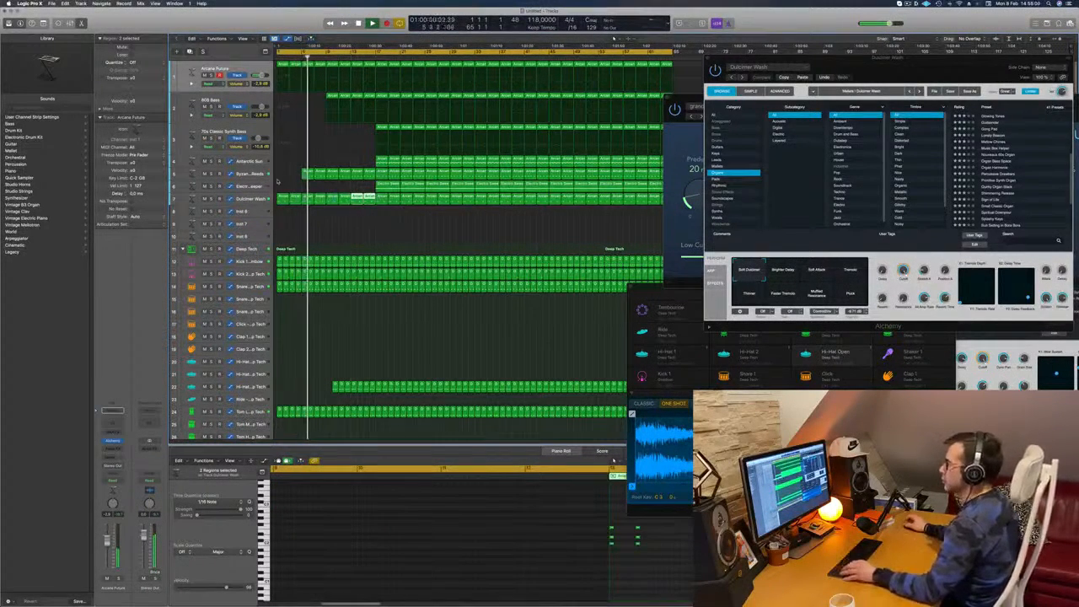
Extend the hi-hat part on track 22 back to bar 9 with a copy of its first region
scroll(287, 237, down, 5)
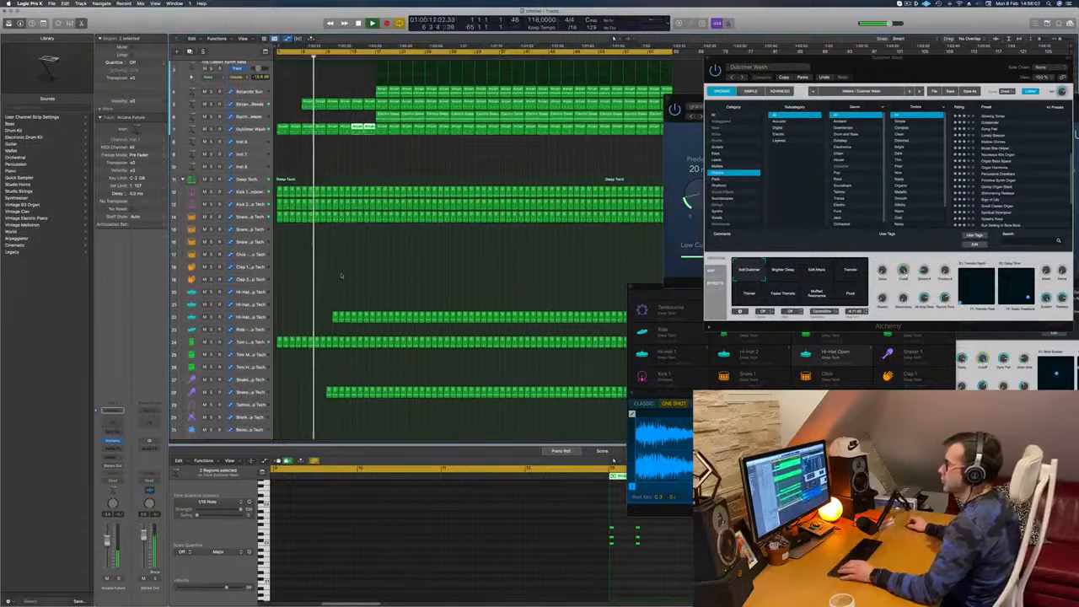
click(289, 238)
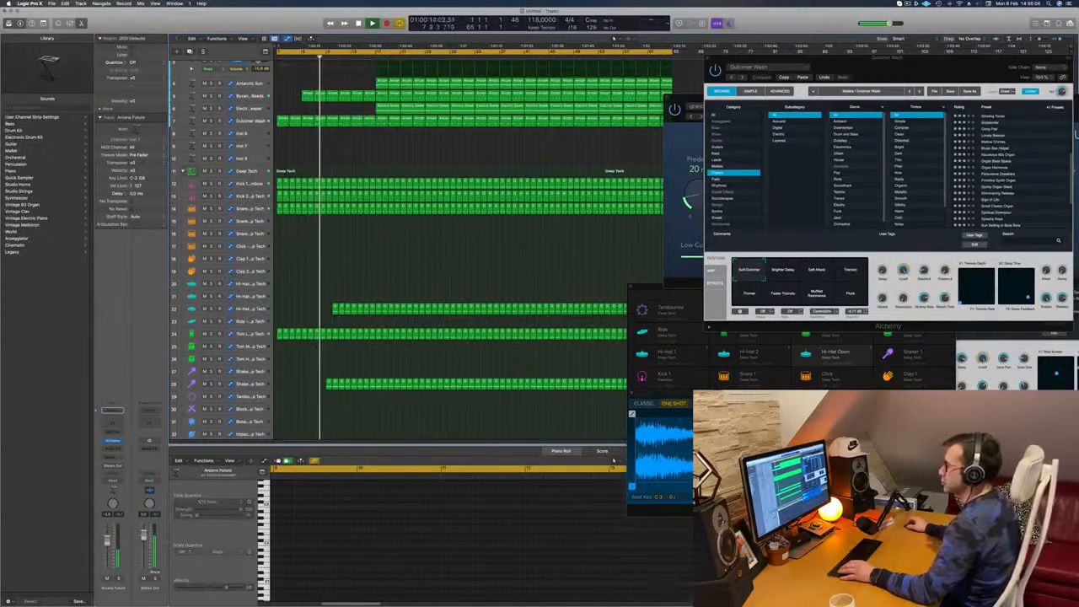
scroll(317, 247, down, 3)
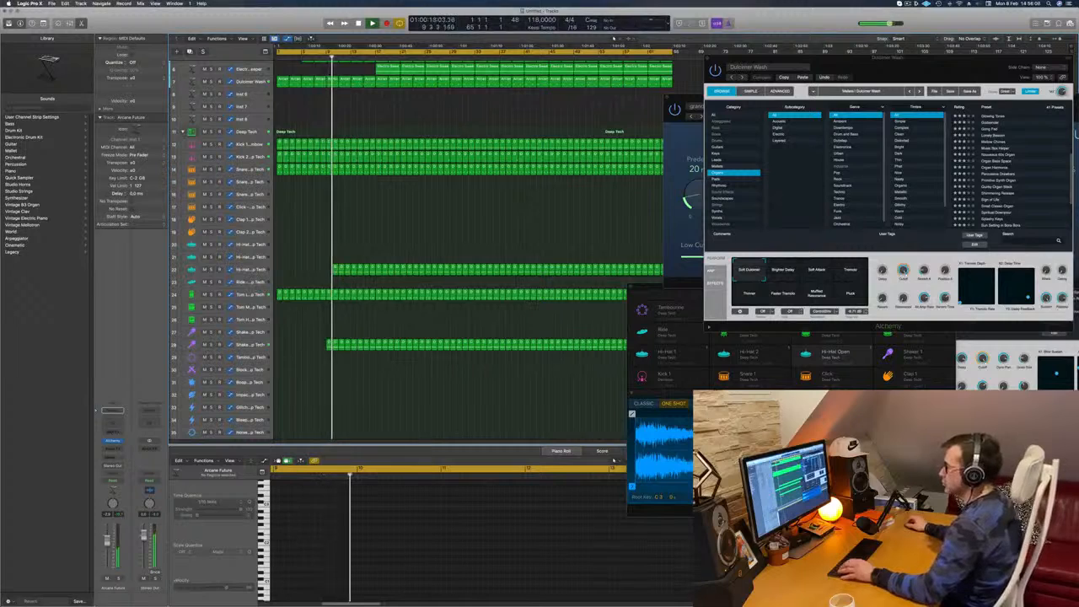
drag(334, 271, 327, 271)
scroll(316, 273, up, 6)
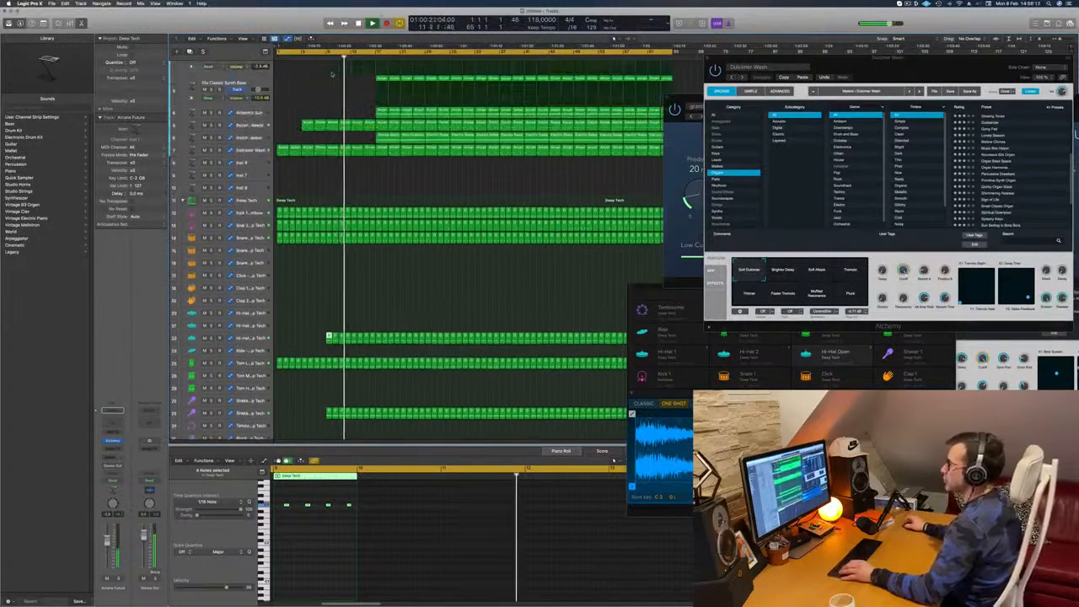
Delete the track 5 and Dulcimer Wash regions across bars 9–12 and replay the transition from bar 8
click(321, 53)
click(333, 134)
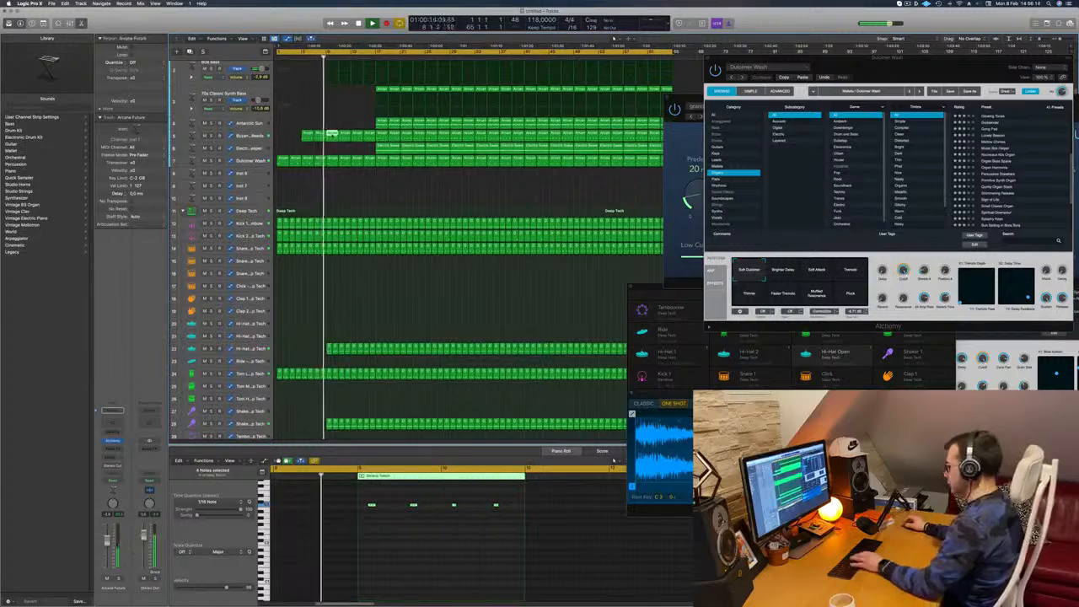
key(Delete)
click(335, 160)
key(Delete)
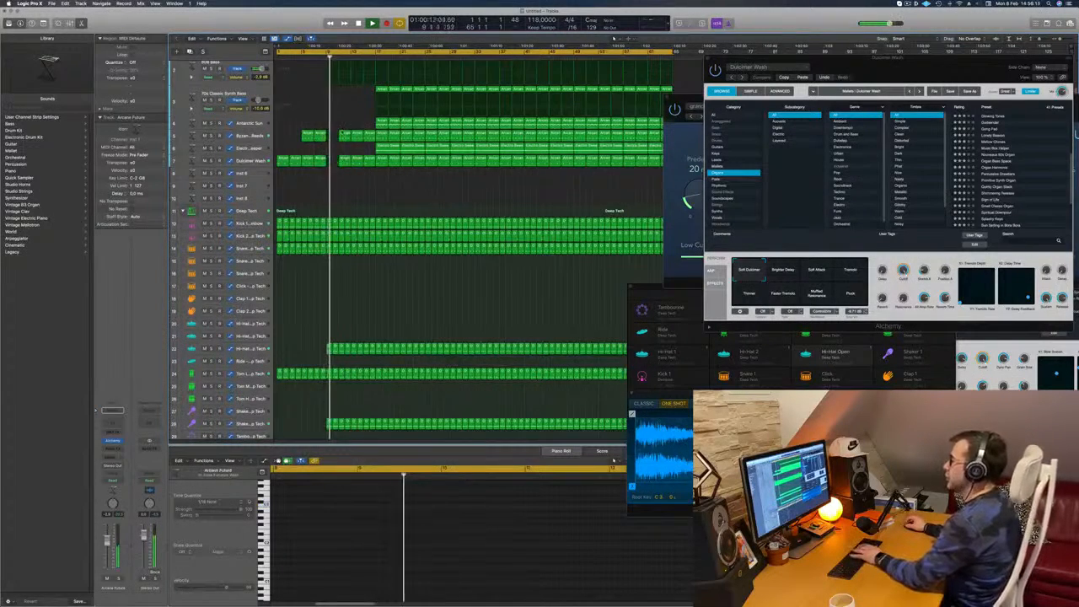
scroll(354, 134, up, 3)
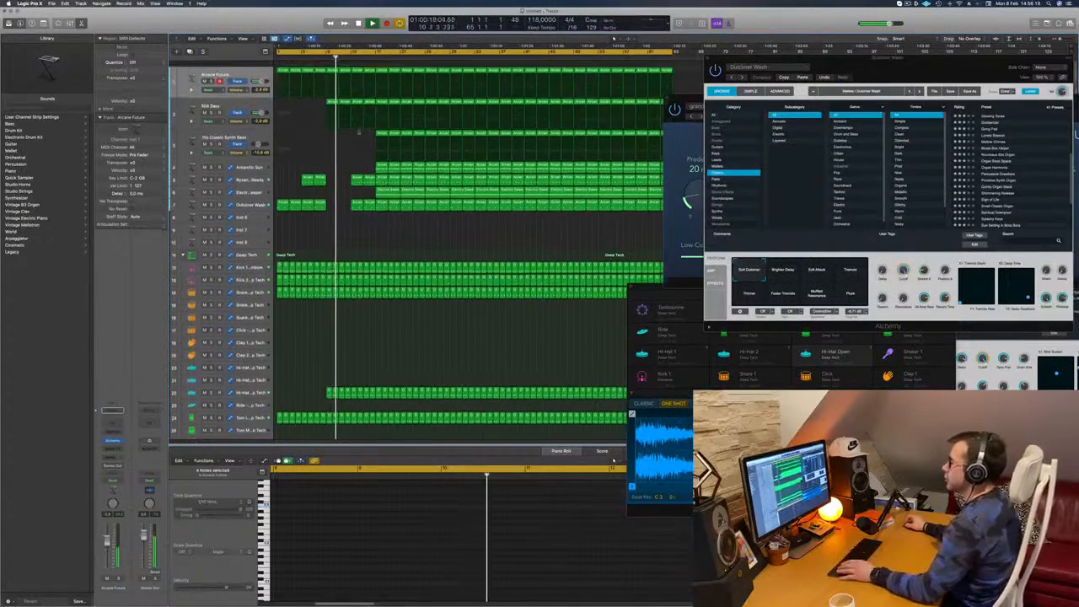
click(321, 55)
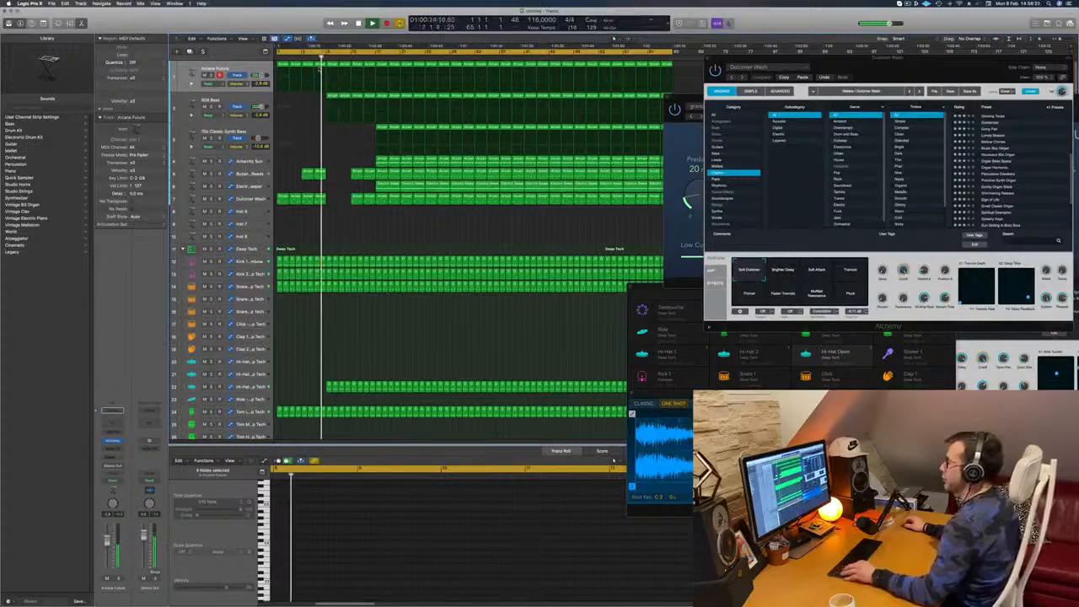
Try to save the project in the Logic folder
key(super+s)
click(307, 215)
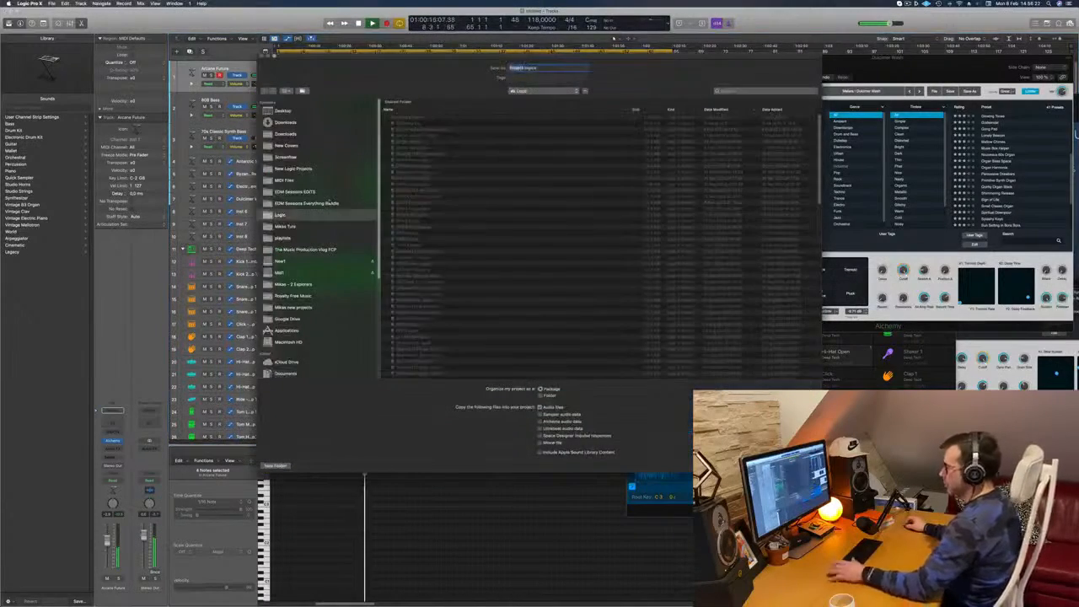
key(Return)
Delete the Dulcimer Wash regions across bars 13–16
key(space)
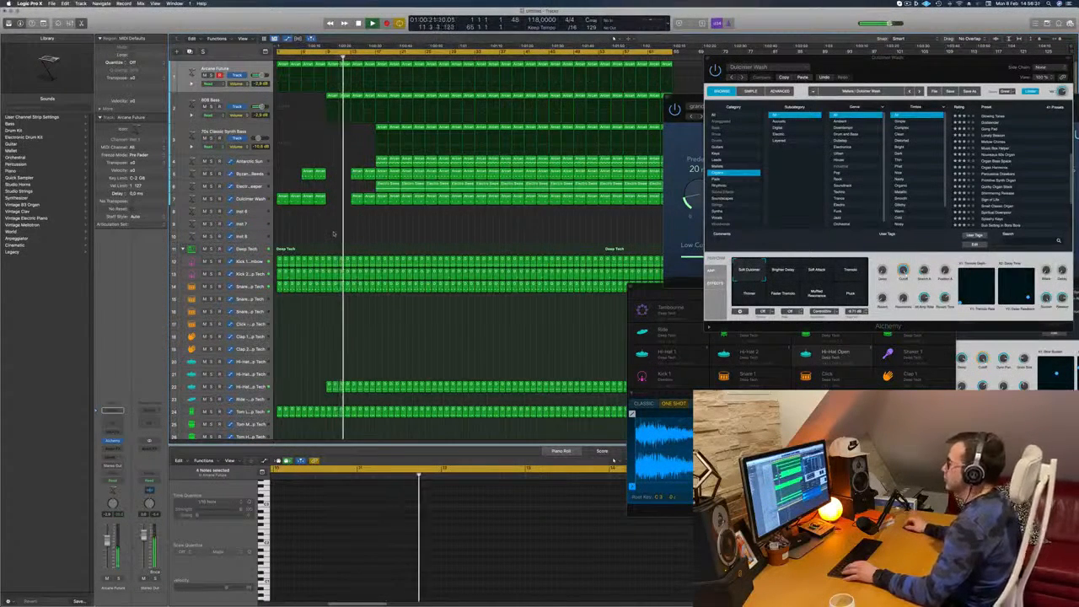
click(358, 201)
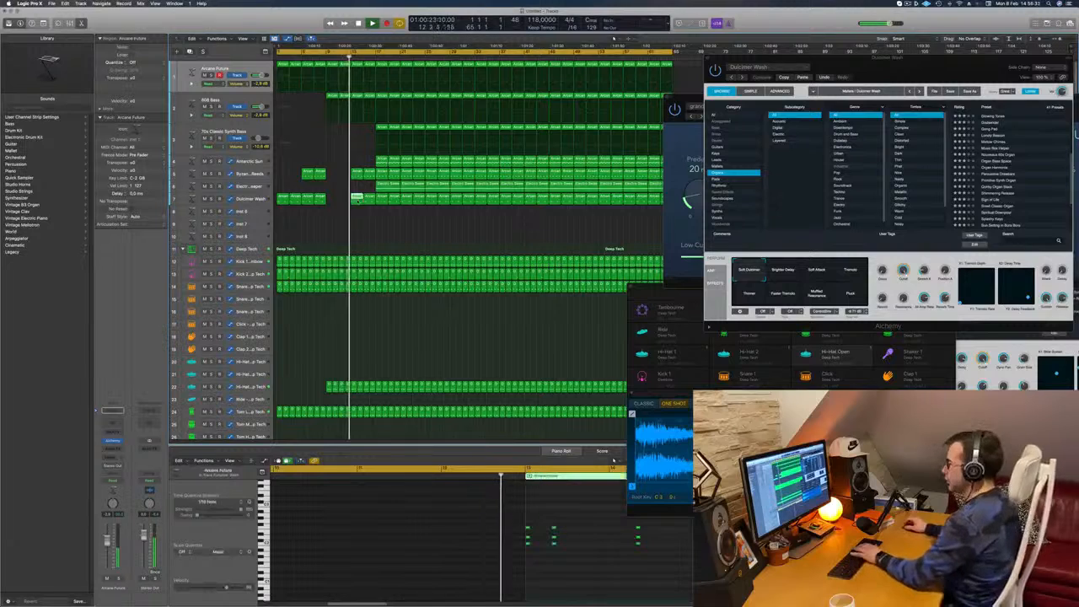
key(Delete)
click(367, 201)
key(Delete)
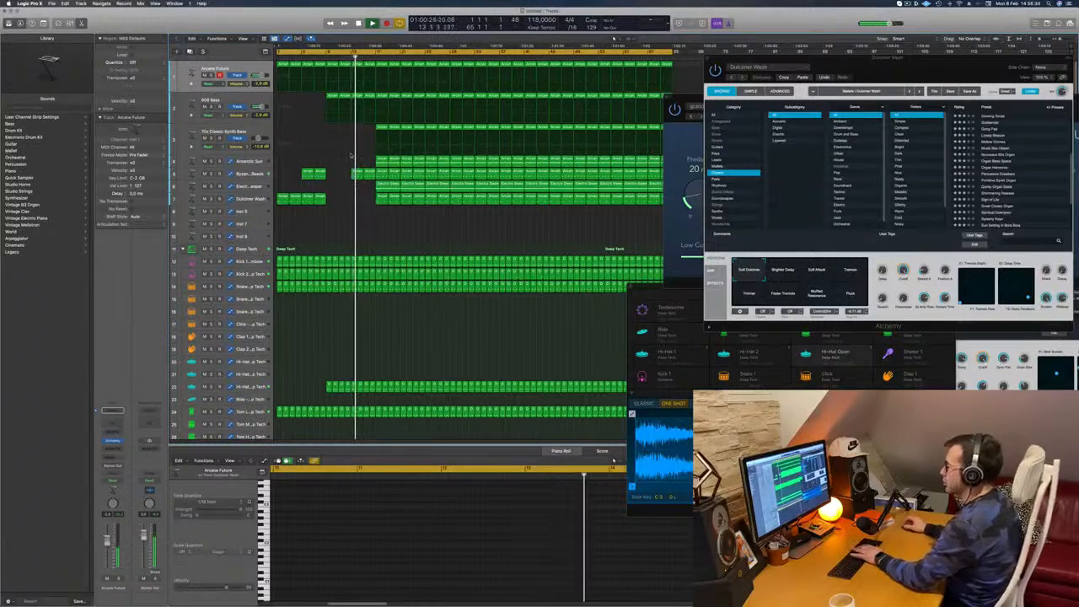
Delete the 70s Classic Synth Bass regions across bars 17–24
click(380, 128)
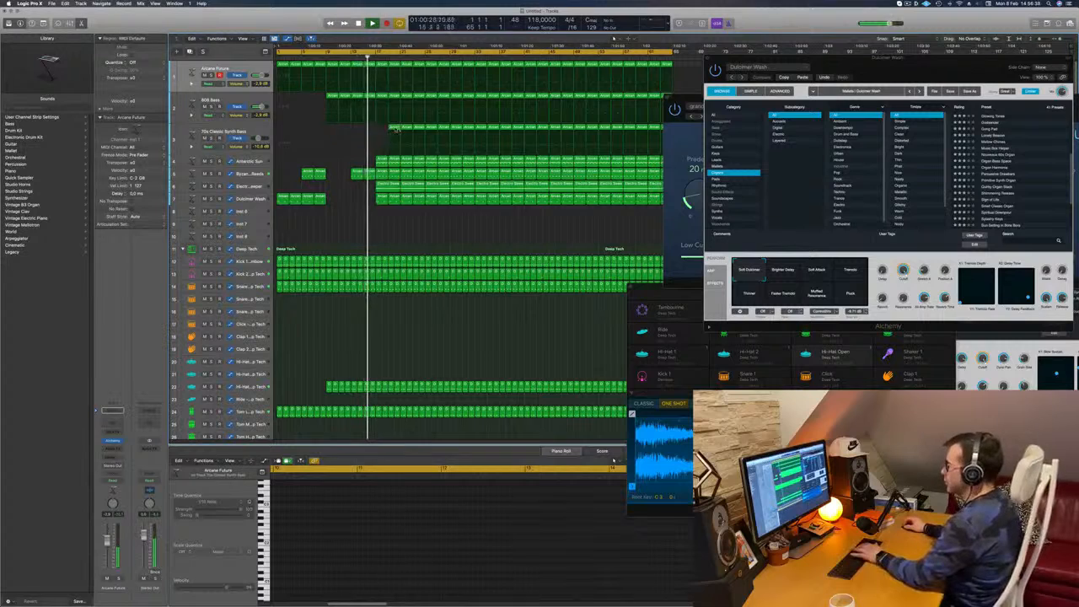
key(Delete)
click(413, 128)
key(Delete)
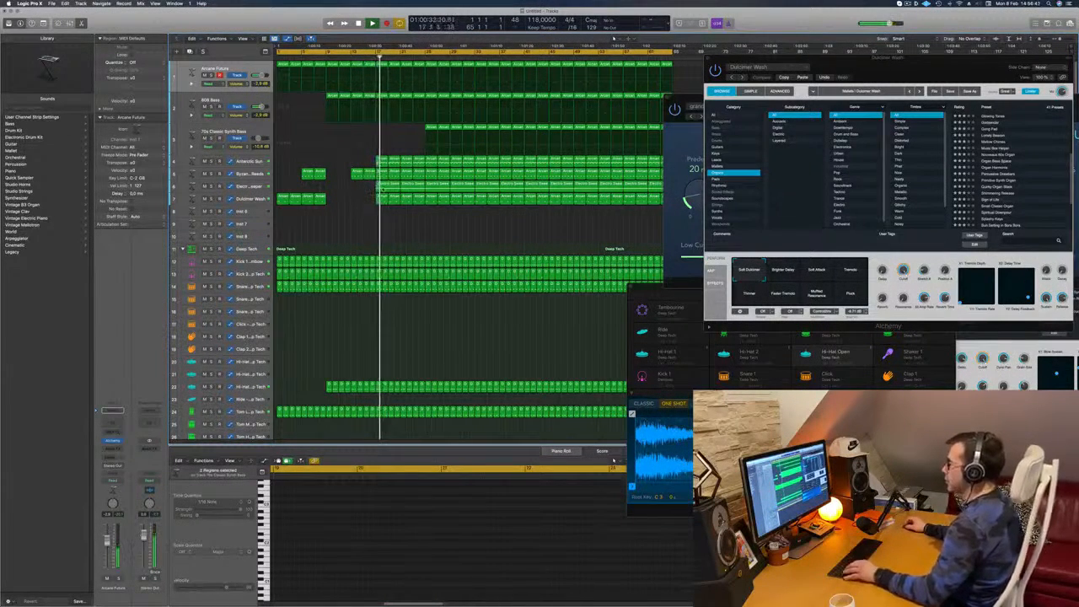
Delete the track 6 and Dulcimer Wash regions across bars 17–24
click(384, 185)
key(Delete)
click(383, 198)
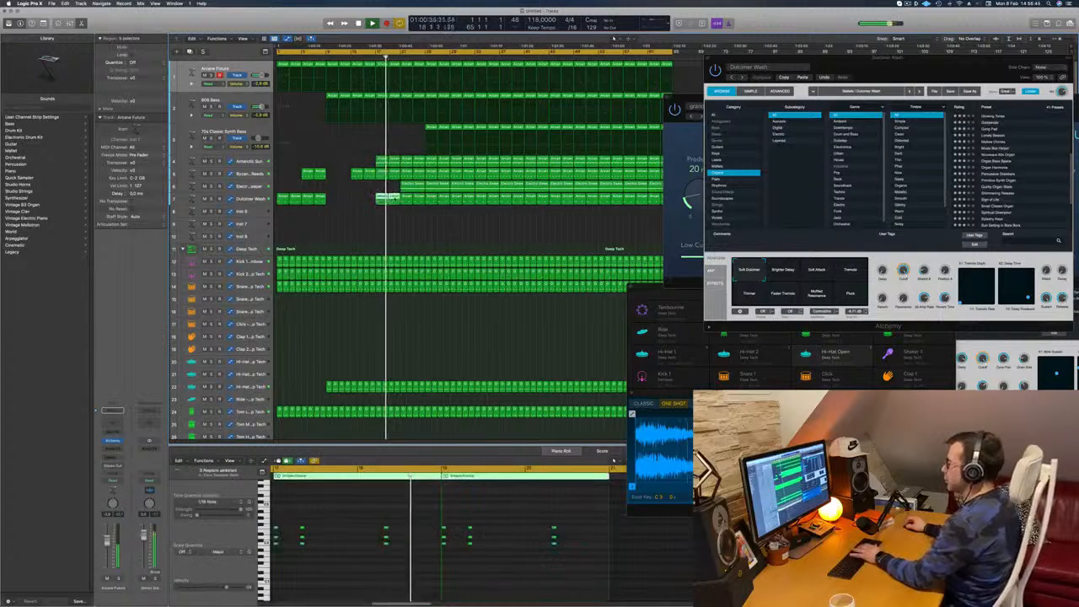
key(Delete)
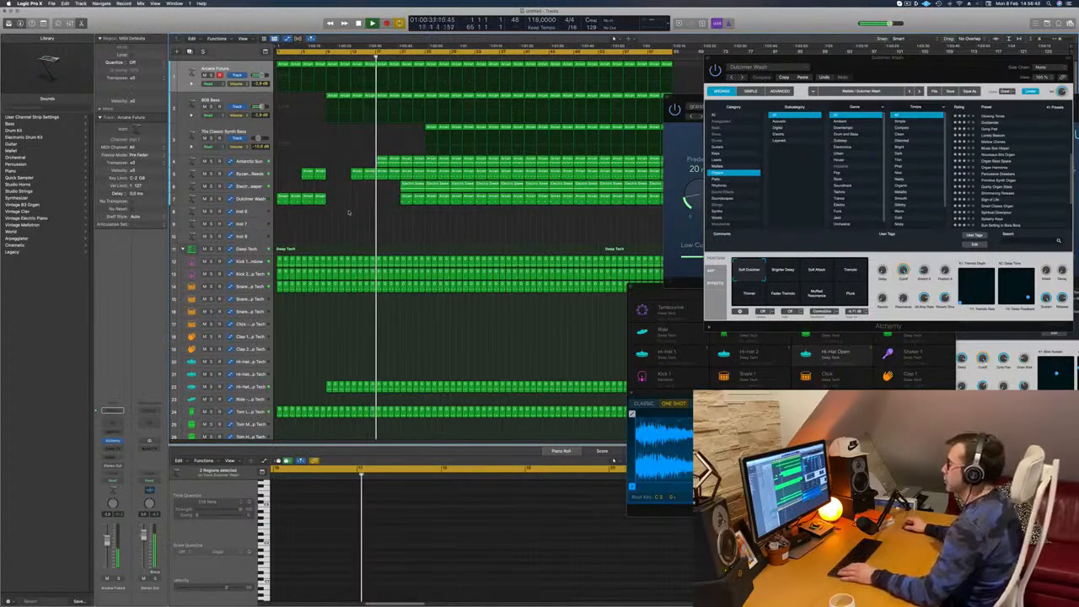
click(412, 184)
key(Delete)
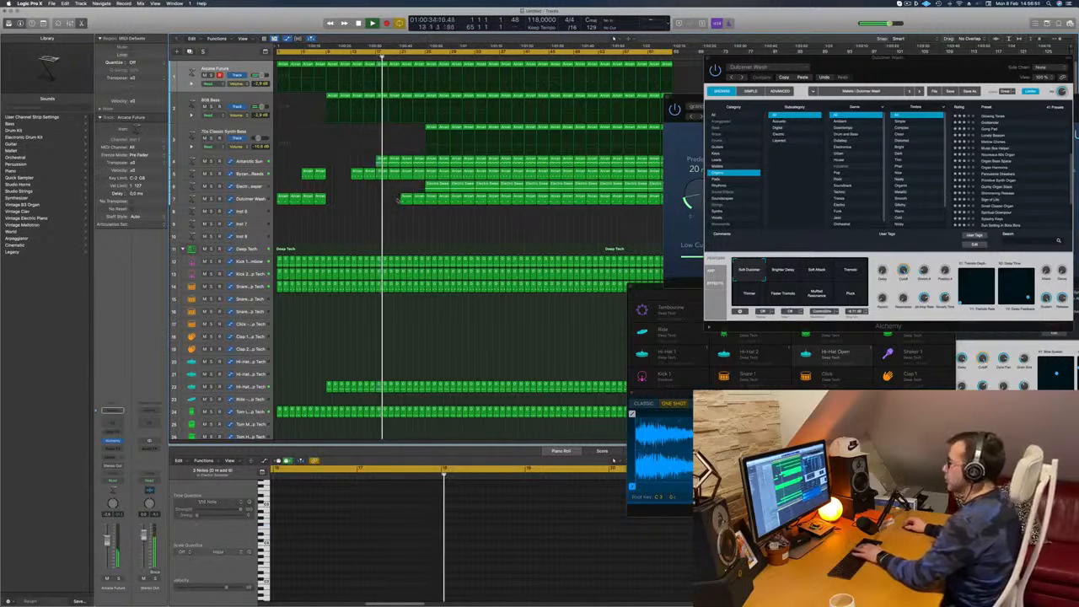
drag(421, 210, 403, 200)
key(Delete)
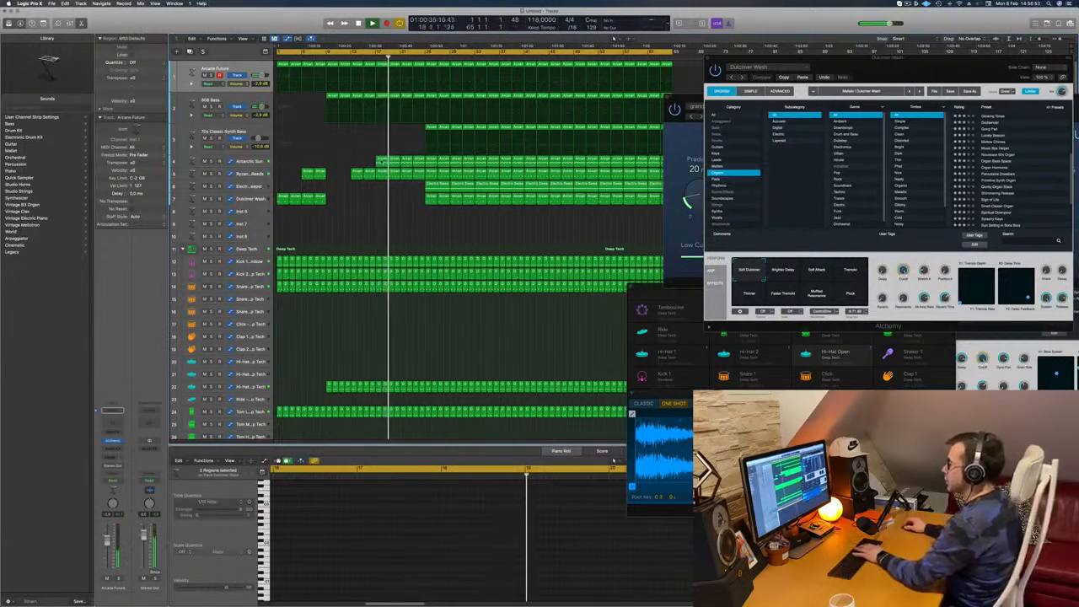
Replace the Arcane Future and 808 Bass regions across bars 17–24 with copies of their regions from bars 9–16
click(375, 71)
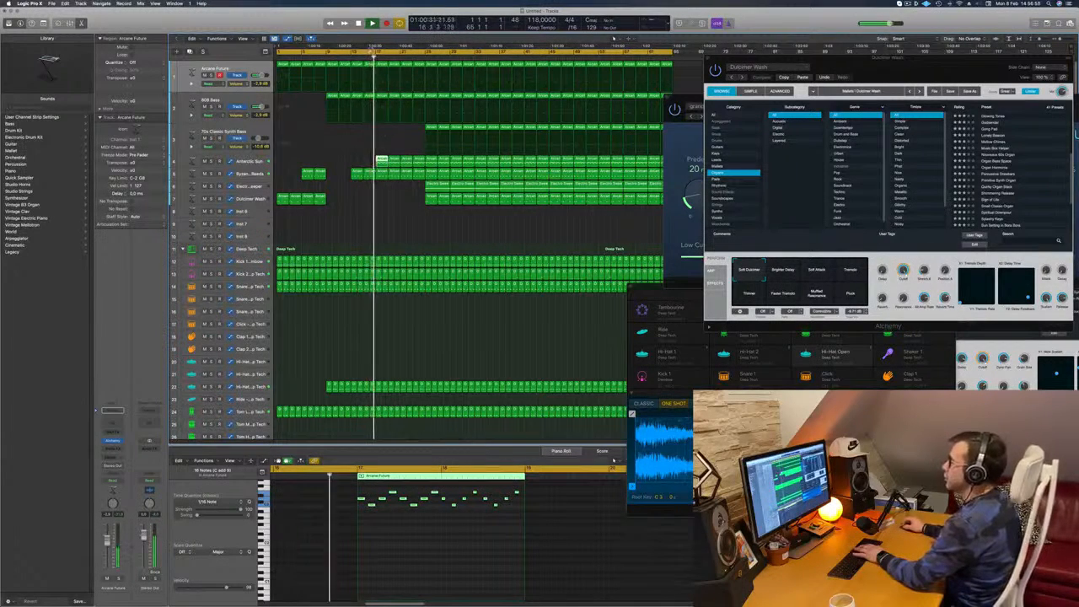
drag(417, 128, 385, 73)
key(Delete)
click(335, 95)
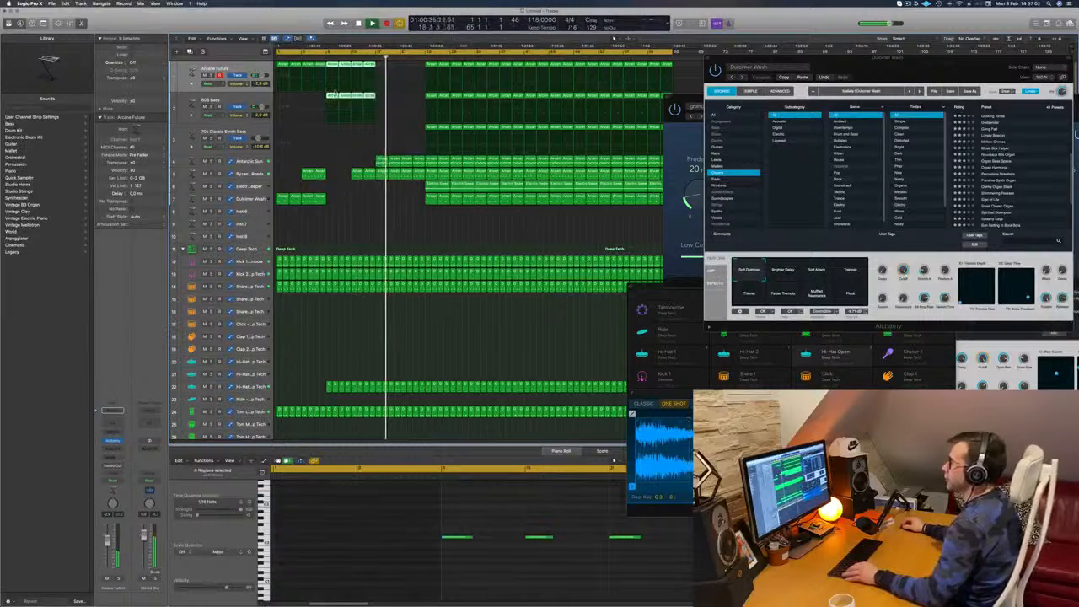
drag(361, 95, 390, 101)
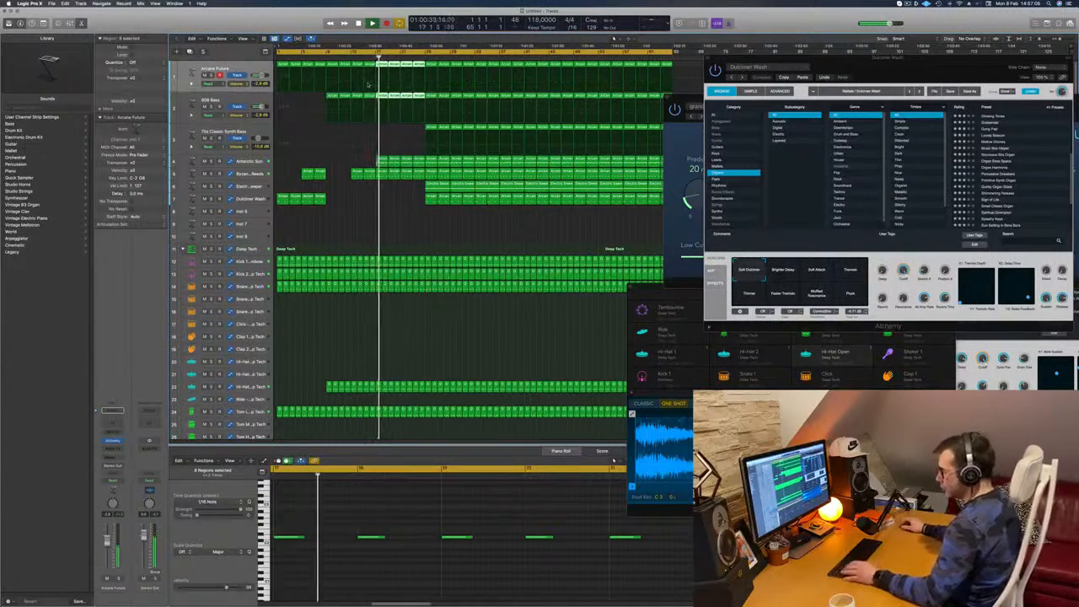
Try to save the project, cancel the save, and replay the arrangement from the beginning
key(super+s)
key(Escape)
key(space)
key(Return)
key(space)
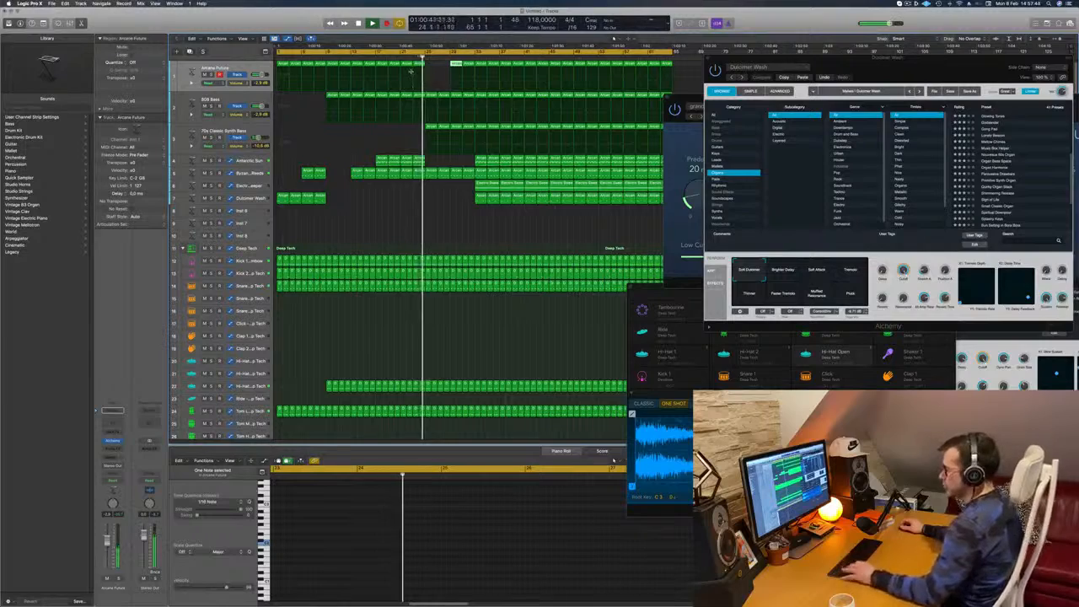
Cancel another save attempt, replay the transition around bar 25 with all regions deselected, and stop playback
key(super+s)
key(Escape)
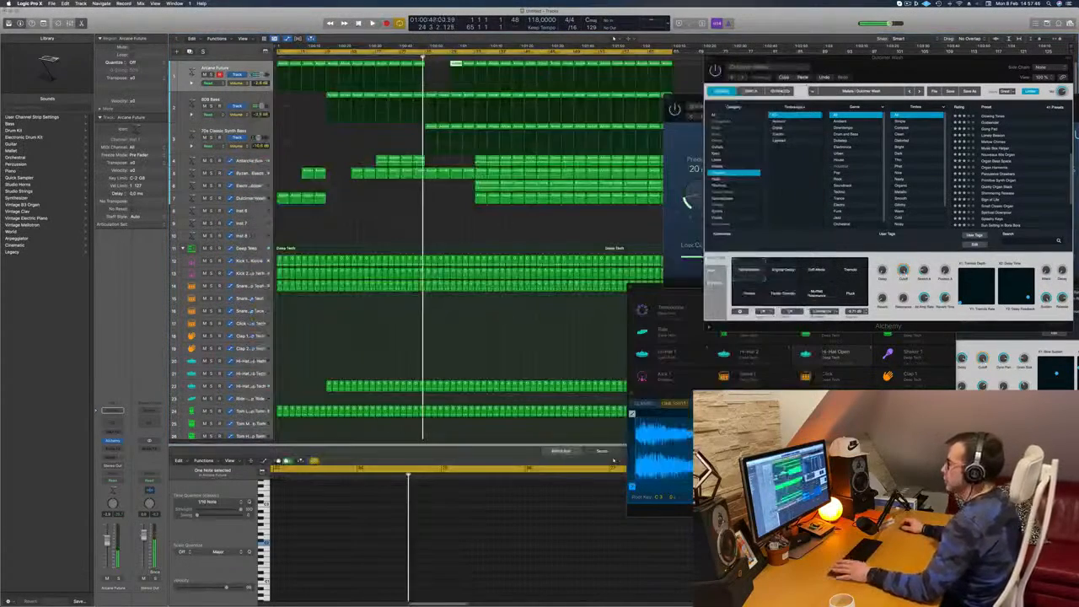
key(Return)
click(425, 59)
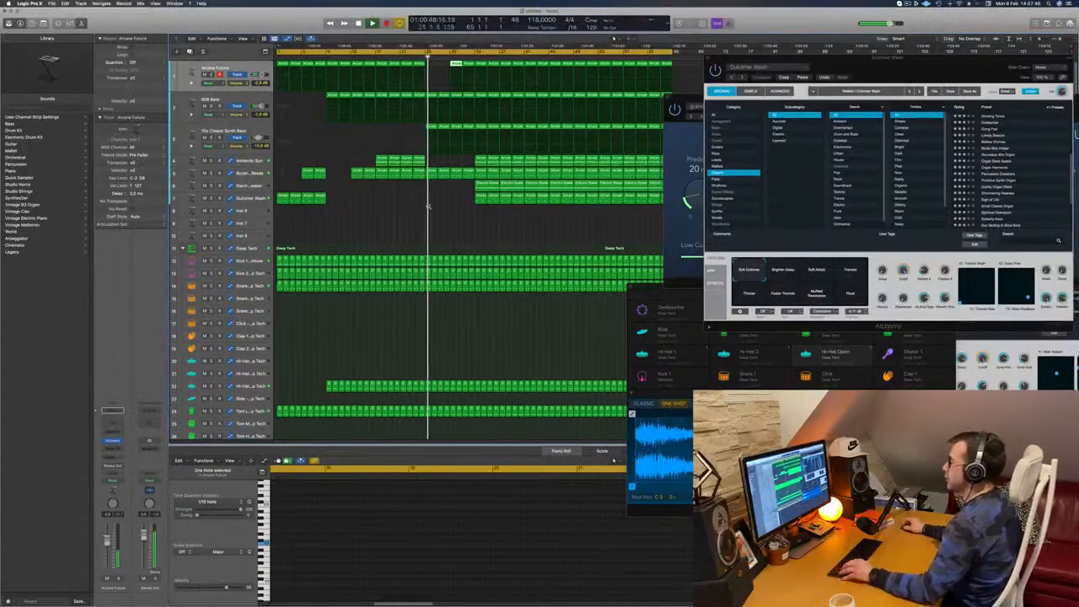
click(404, 219)
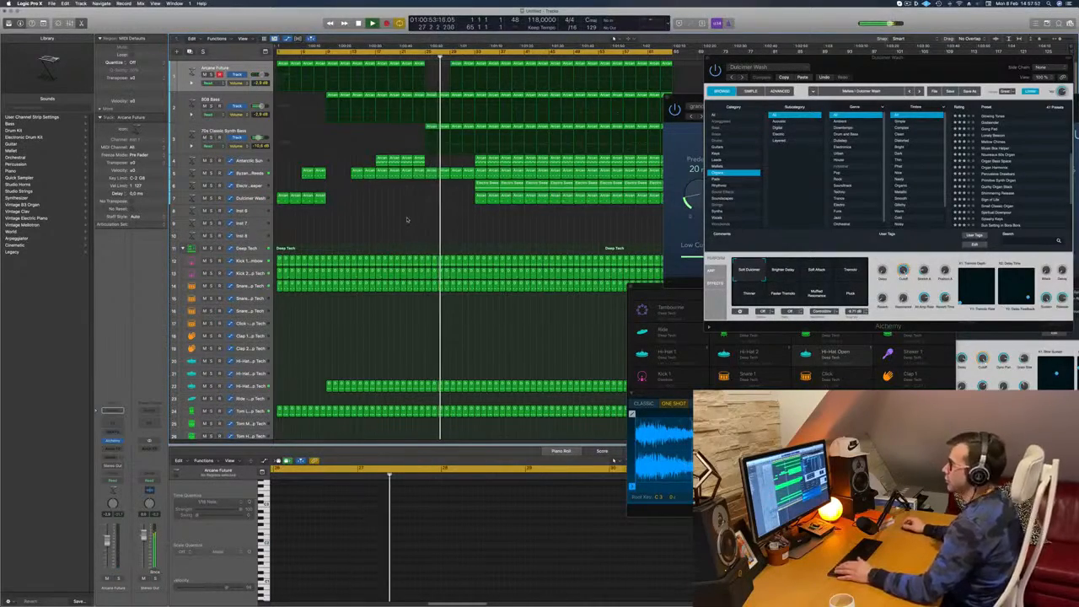
key(space)
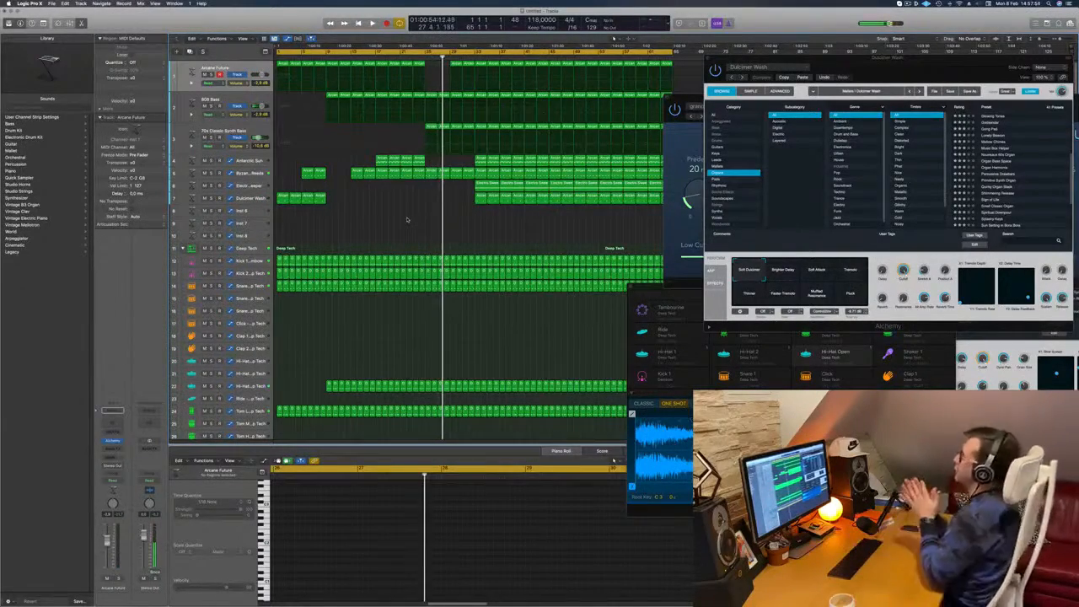